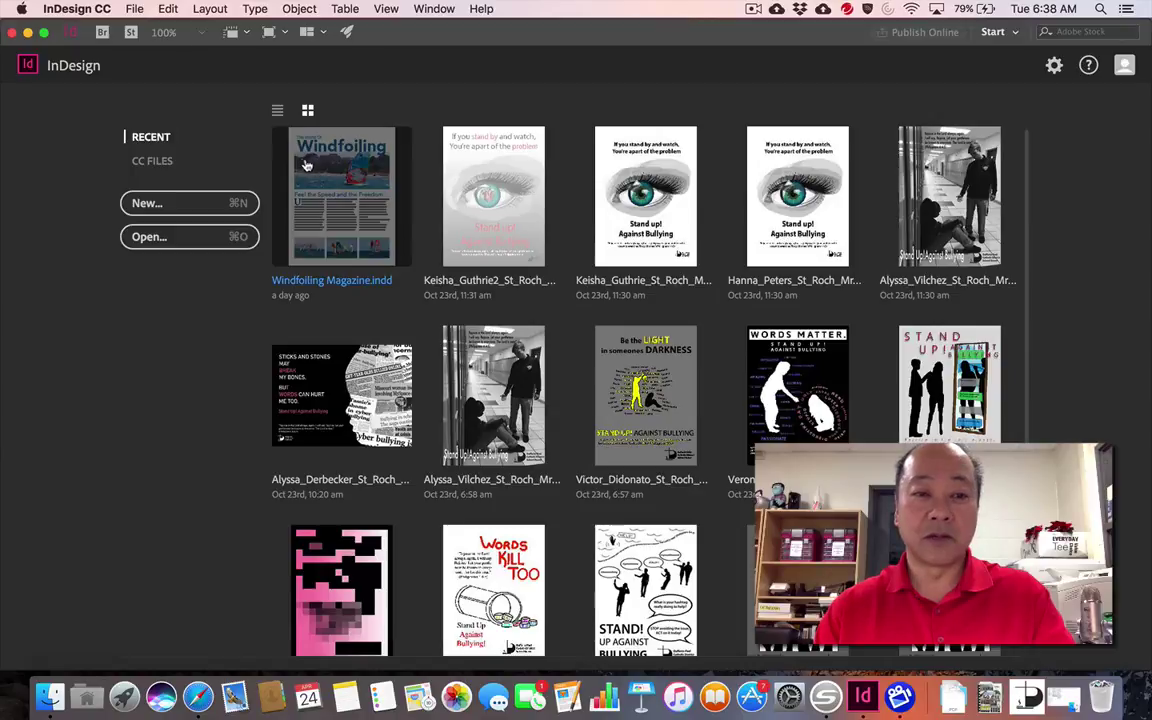
Step: Start a new print document from the Letter 8.5 x 11 in preset and set it to 3 pages
{"action": "left_click", "coordinate": [130, 8]}
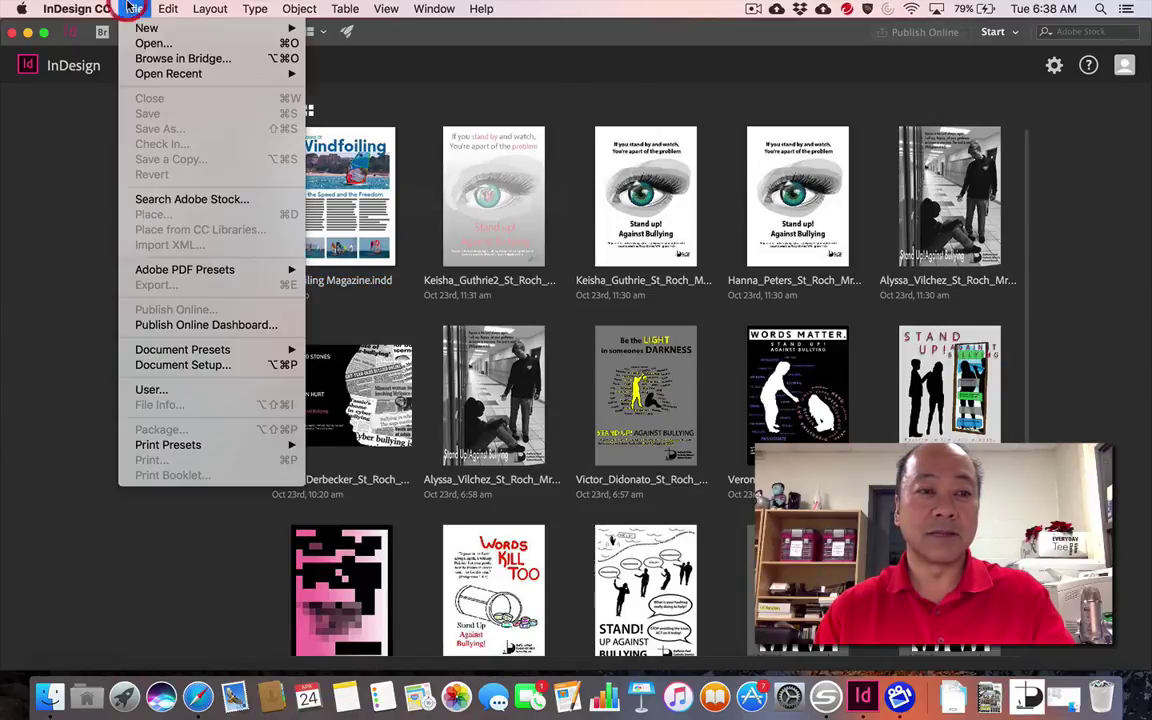
{"action": "mouse_move", "coordinate": [150, 28]}
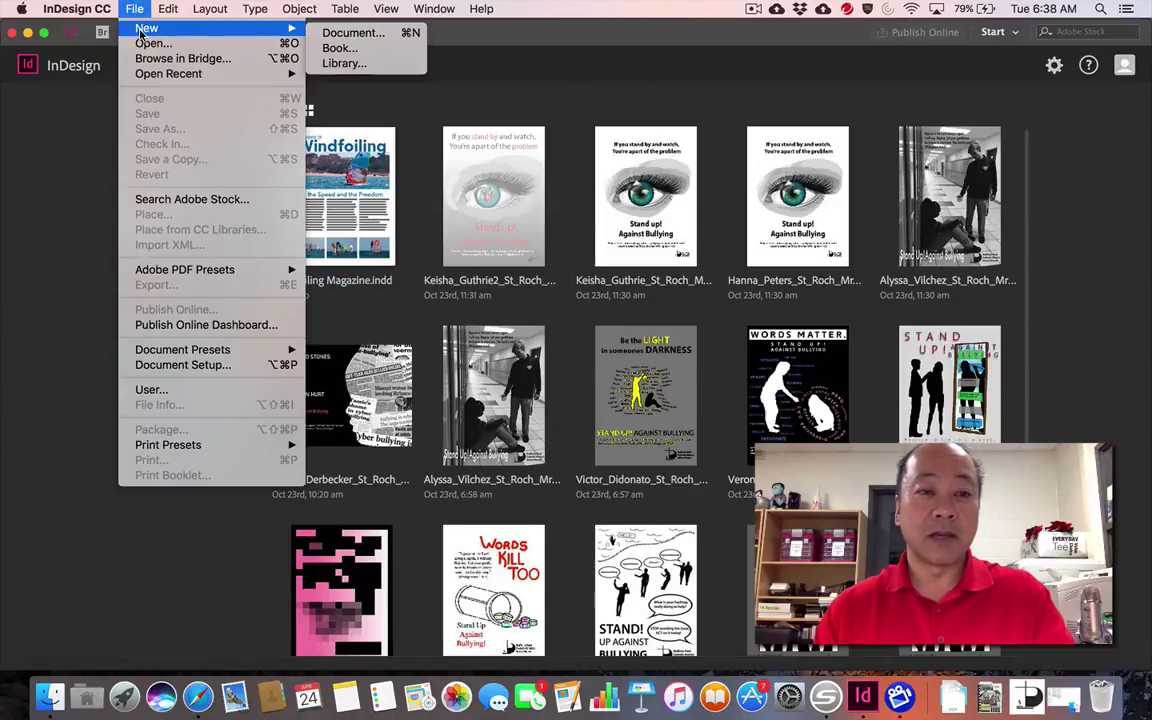
{"action": "left_click", "coordinate": [352, 32]}
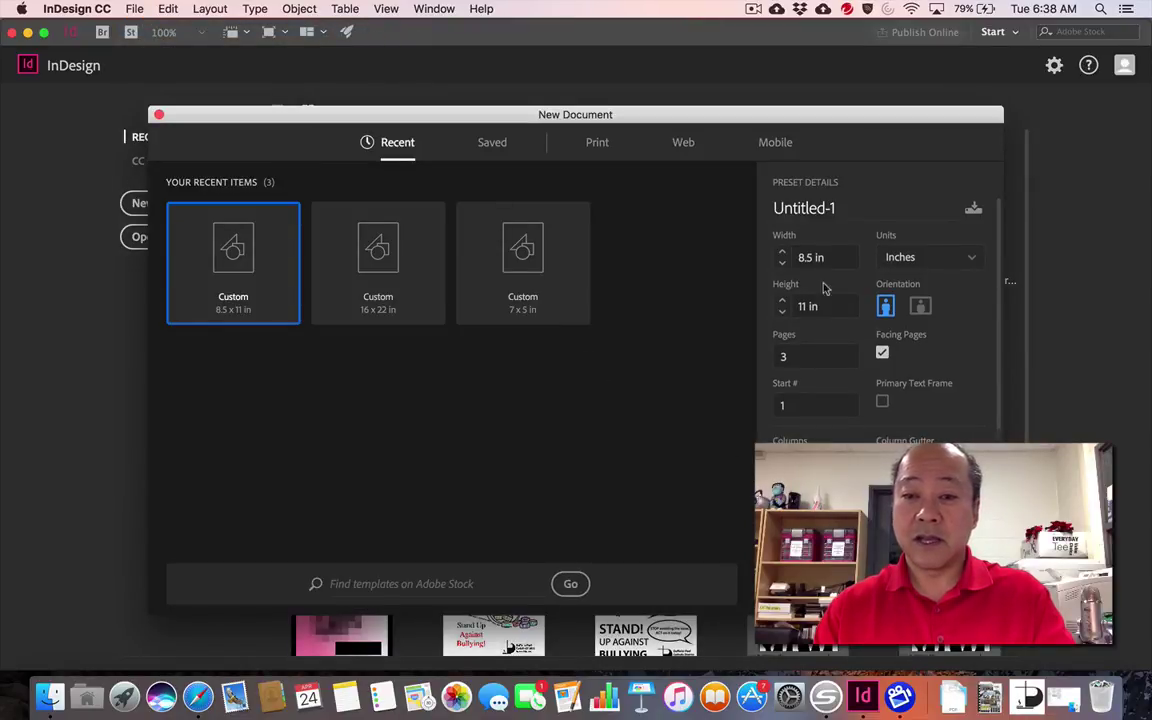
{"action": "left_click", "coordinate": [605, 145]}
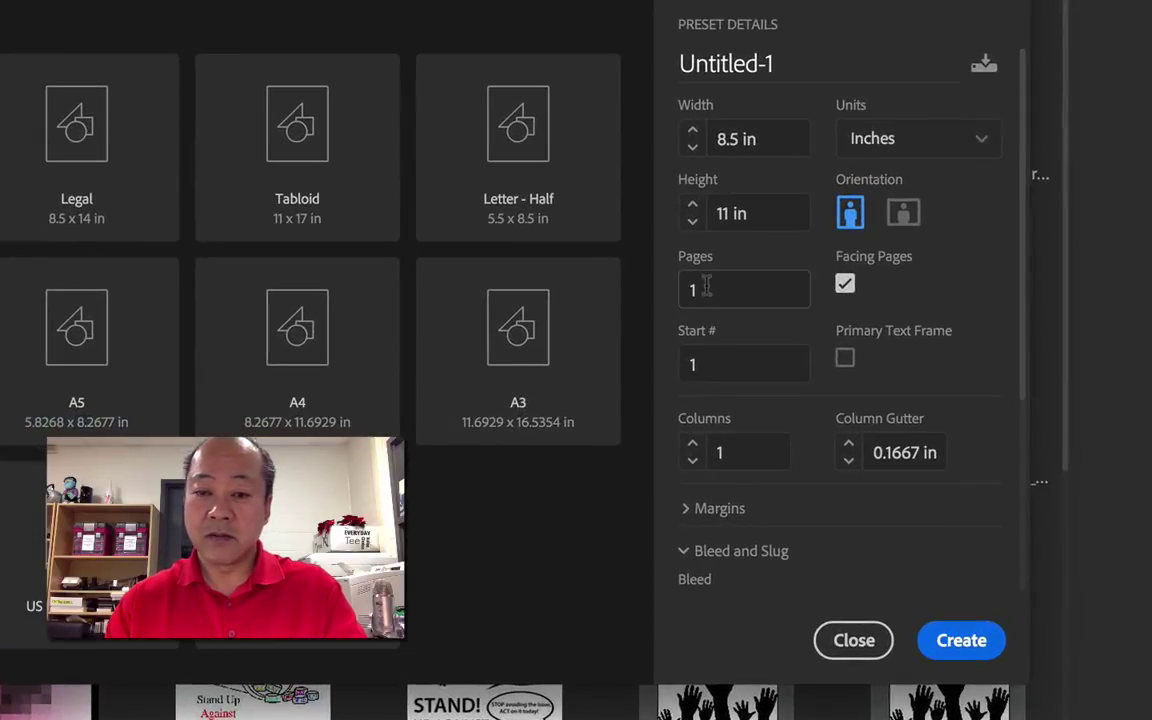
{"action": "left_click", "coordinate": [740, 317]}
{"action": "type", "text": "3"}
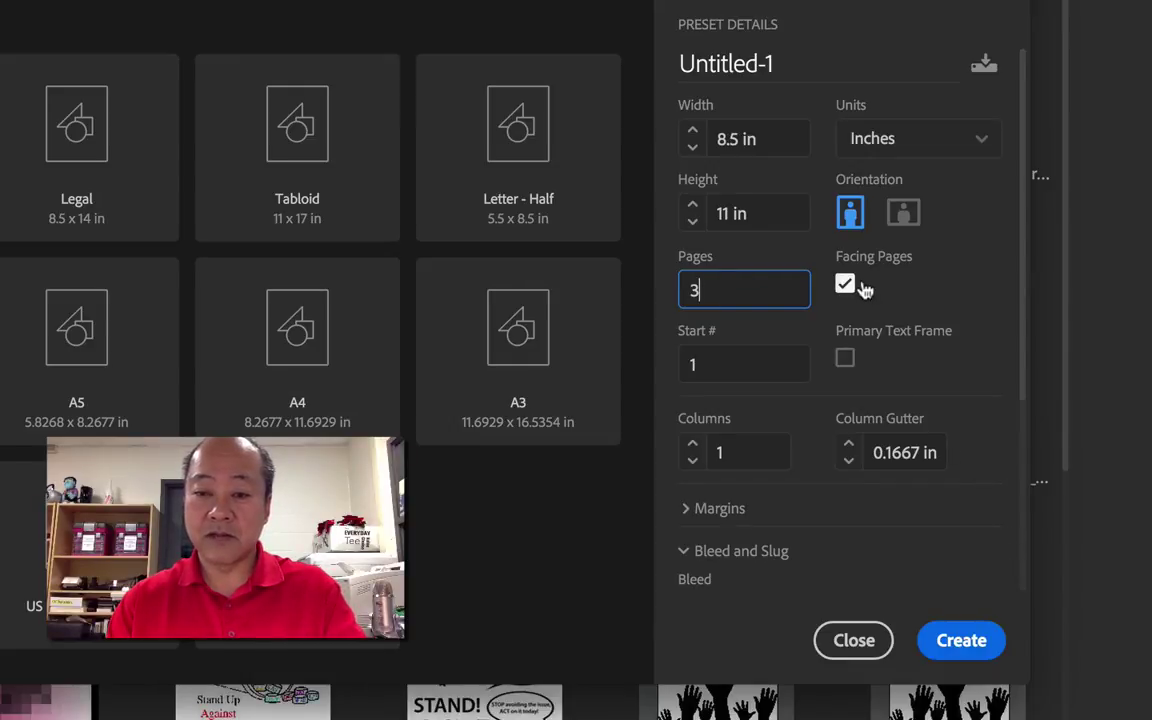
Step: Set the bleed to 0.125 in on all sides, keep the 0.5 in margins, and create the document
{"action": "scroll", "coordinate": [985, 565], "scroll_direction": "down", "scroll_amount": 3}
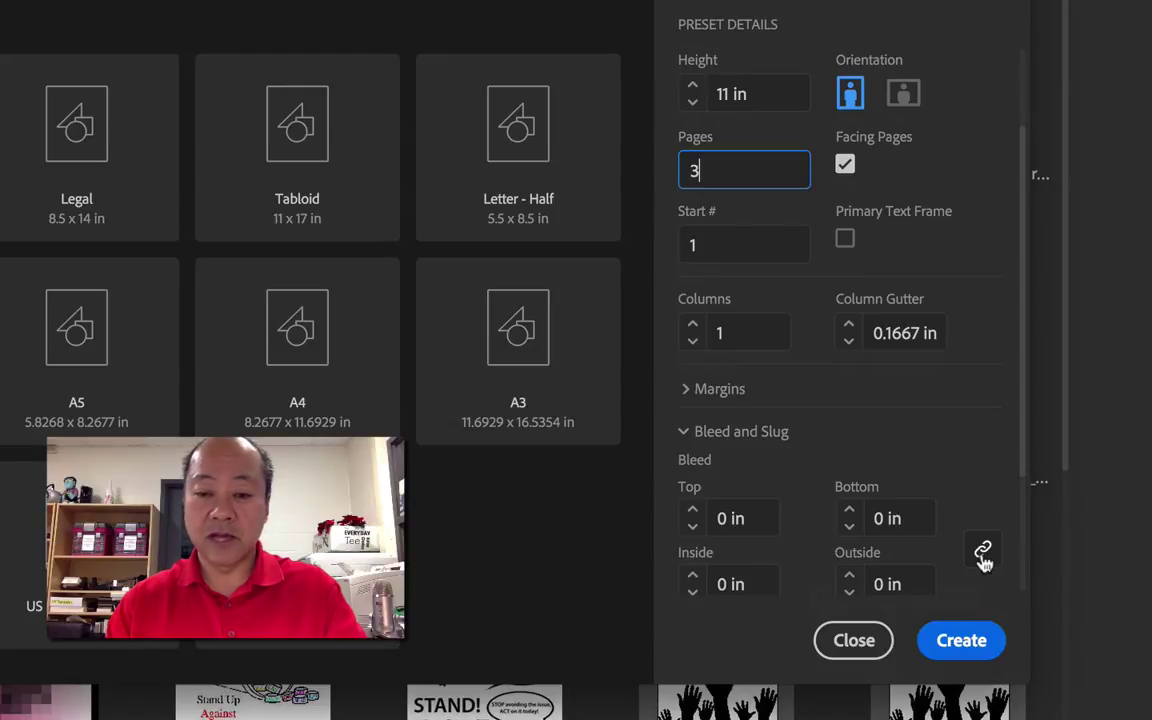
{"action": "scroll", "coordinate": [985, 563], "scroll_direction": "down", "scroll_amount": 3}
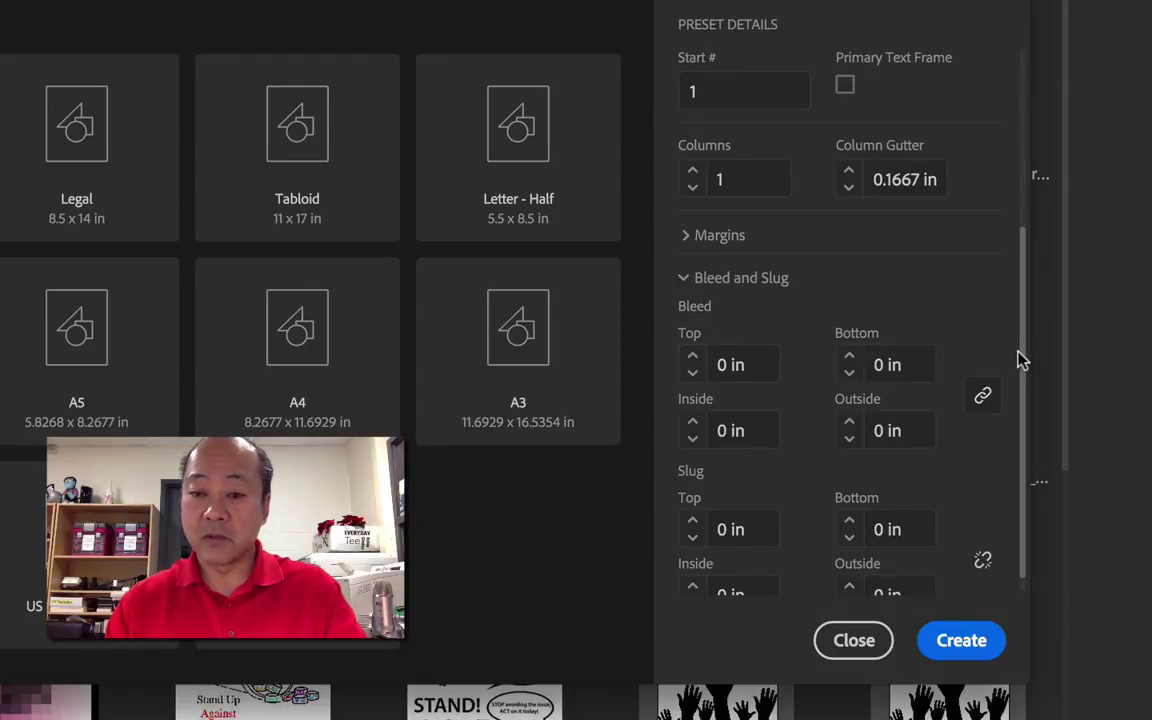
{"action": "left_click", "coordinate": [686, 236]}
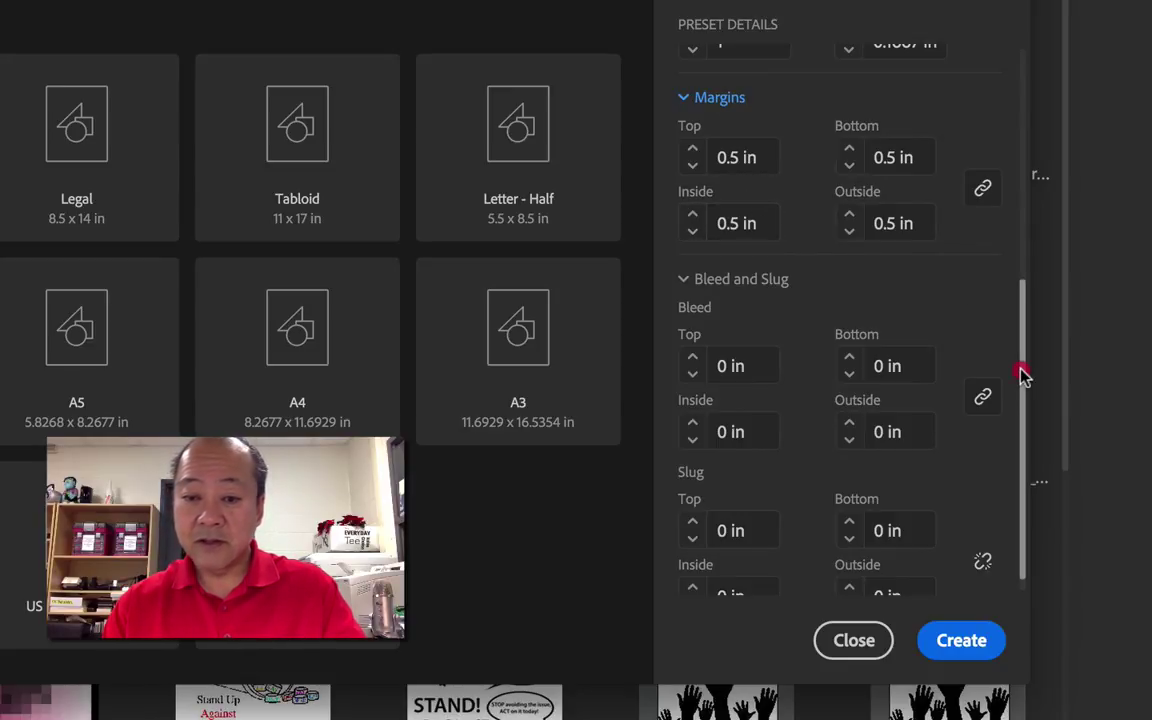
{"action": "left_click_drag", "start_coordinate": [1021, 373], "coordinate": [1025, 423]}
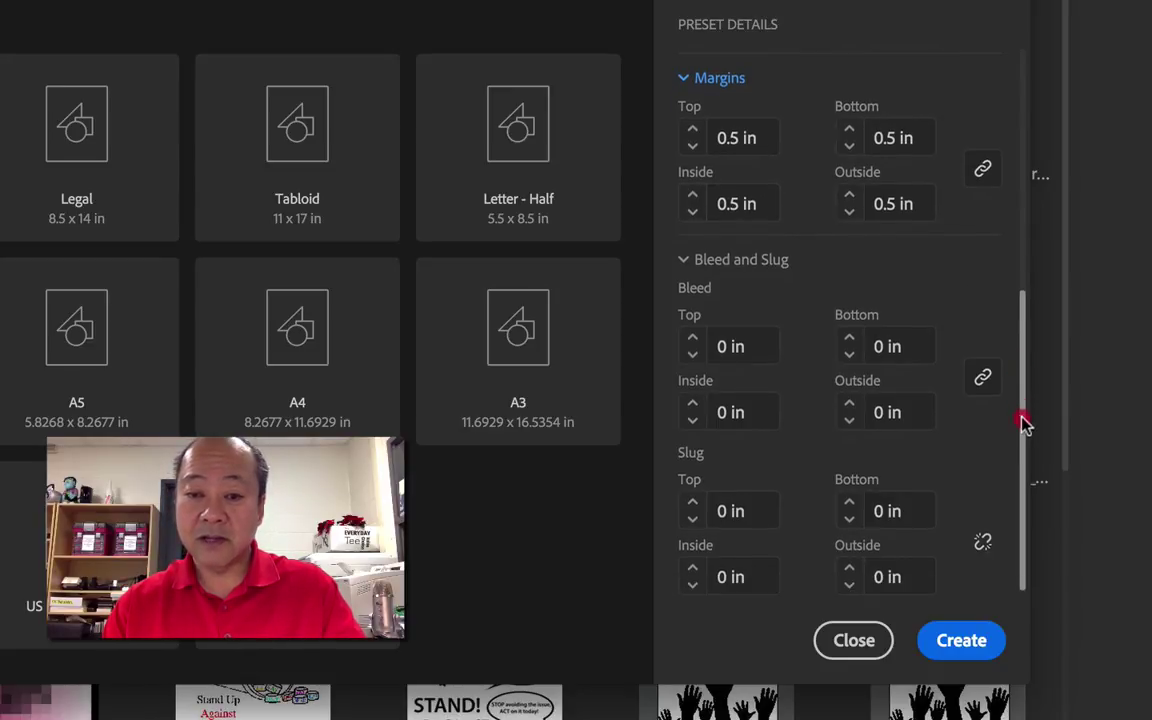
{"action": "left_click", "coordinate": [692, 339]}
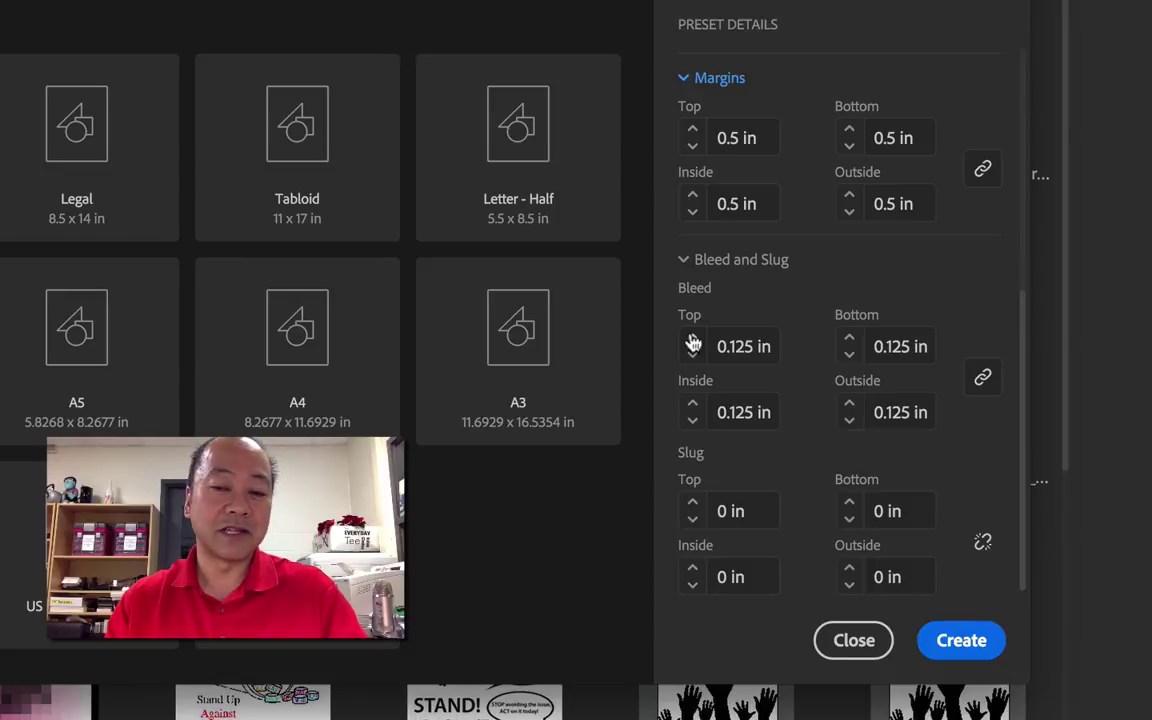
{"action": "left_click", "coordinate": [692, 339]}
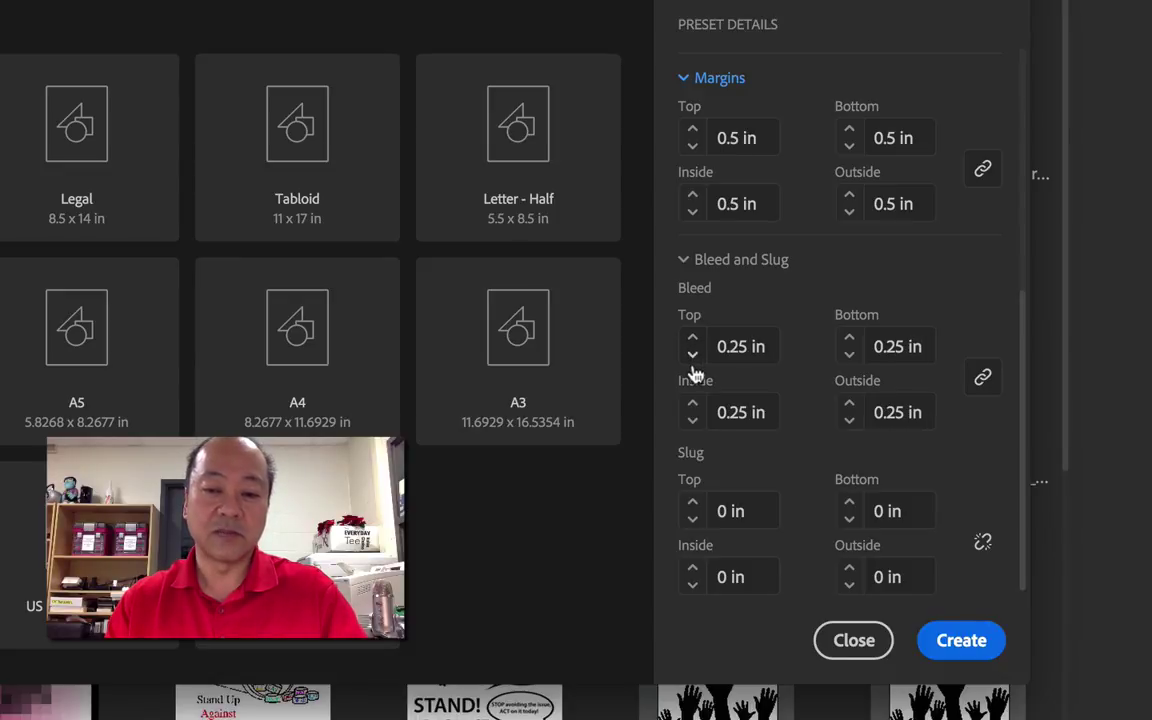
{"action": "left_click", "coordinate": [692, 352]}
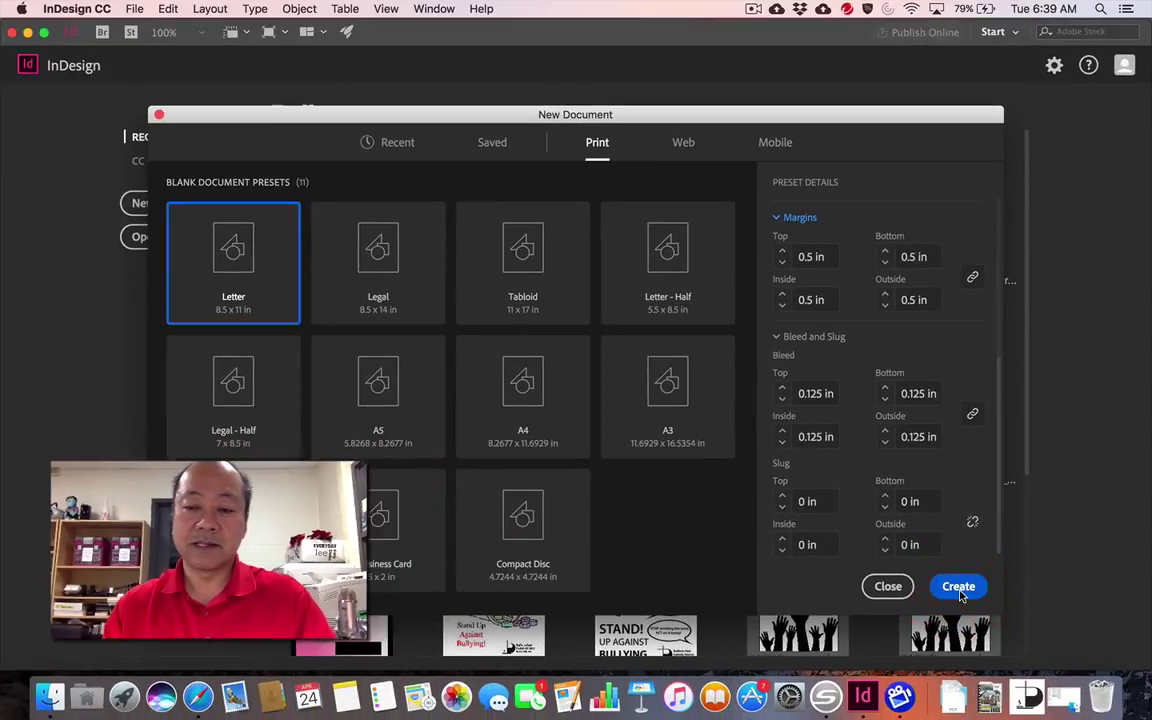
{"action": "left_click", "coordinate": [963, 650]}
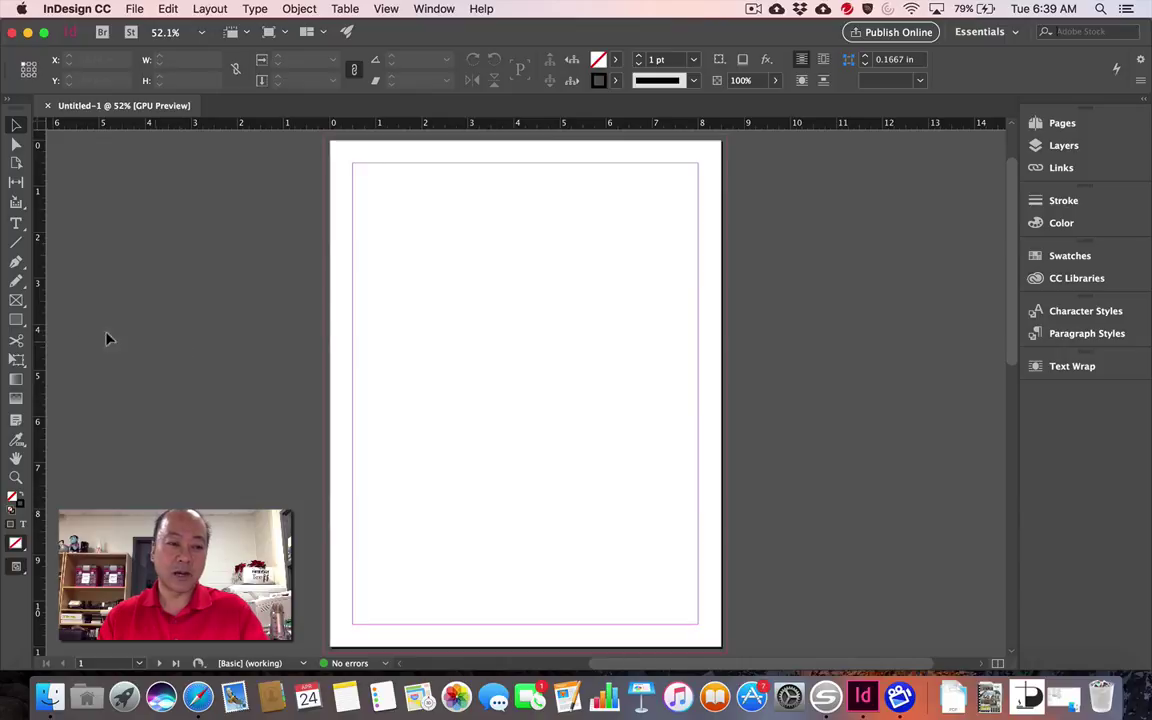
Step: Draw a rectangular frame about 7.5 x 2.86 in between the side margins and place CB17_fl_Albeau_heads_in from the Windfoiling folder in it
{"action": "left_click", "coordinate": [16, 300]}
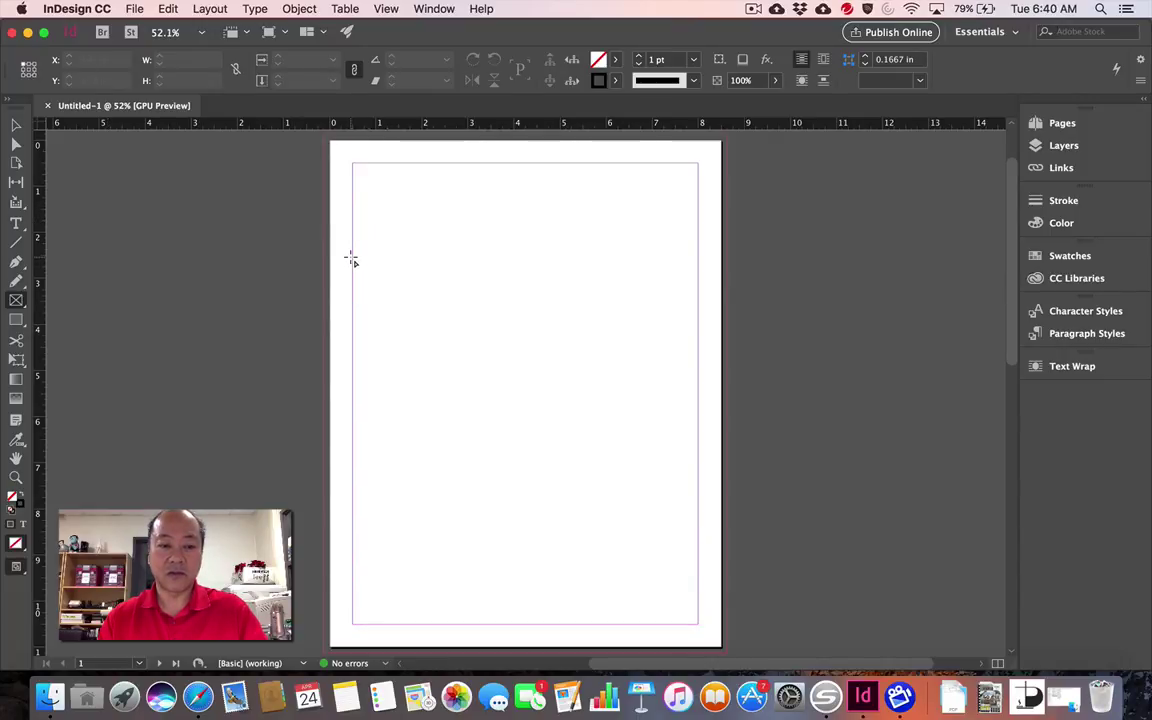
{"action": "left_click_drag", "start_coordinate": [352, 258], "coordinate": [697, 389]}
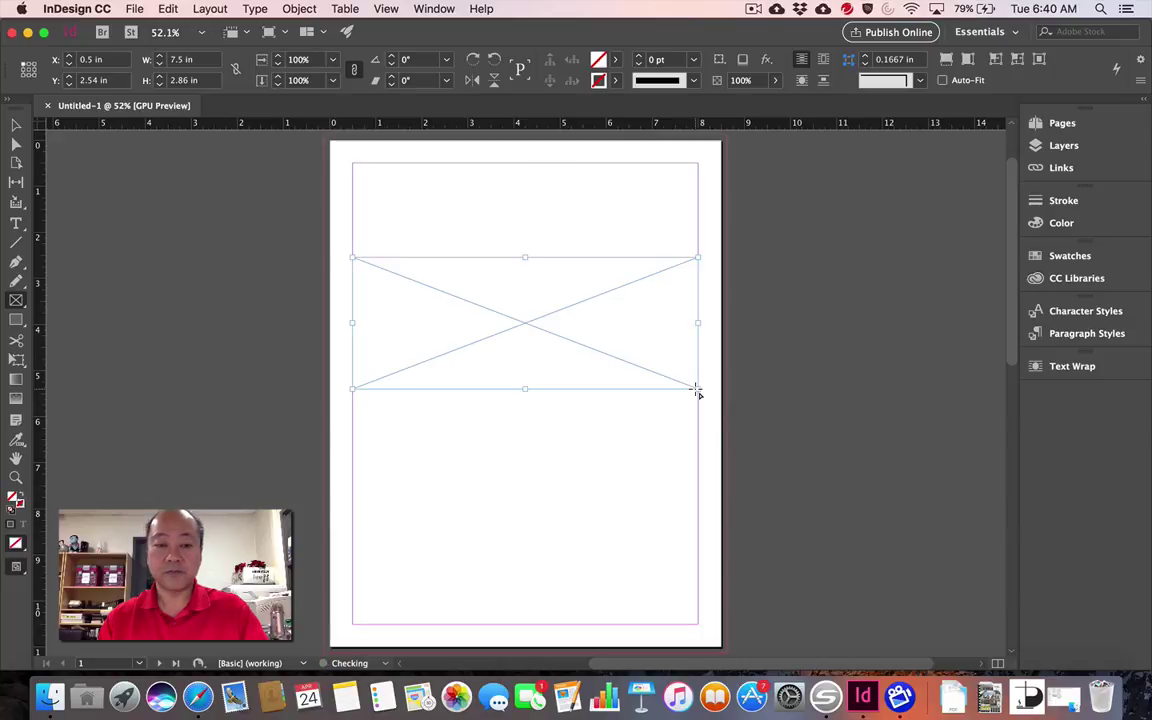
{"action": "left_click", "coordinate": [131, 10]}
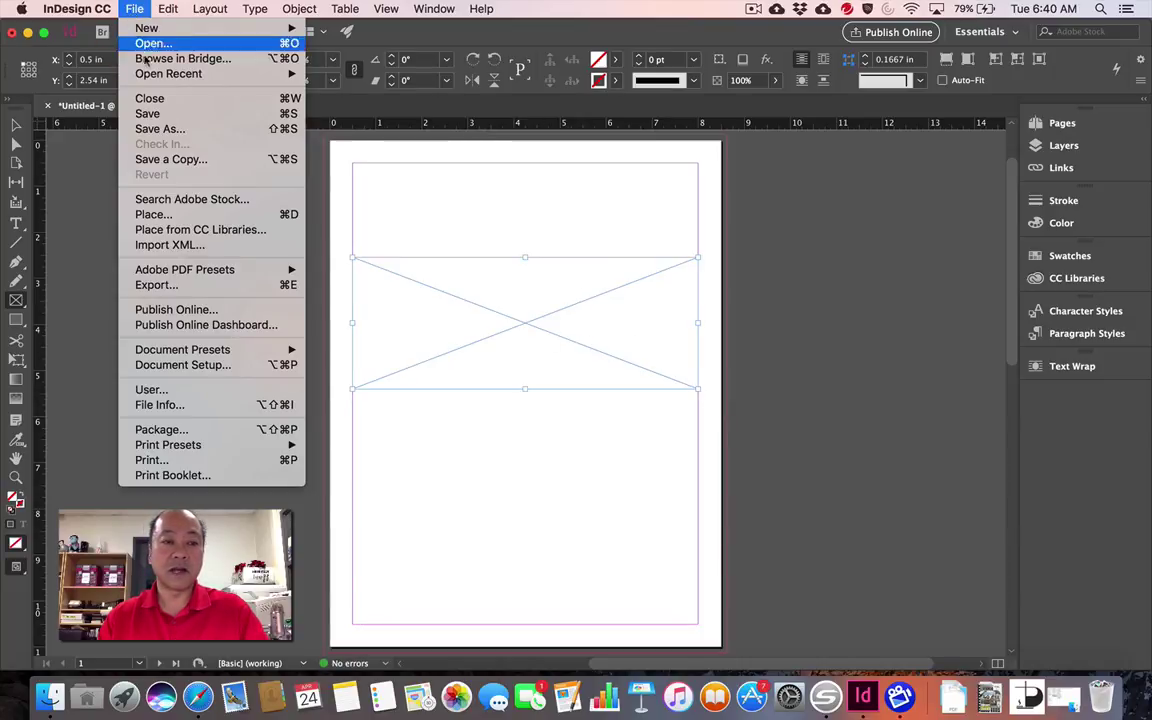
{"action": "left_click", "coordinate": [204, 216]}
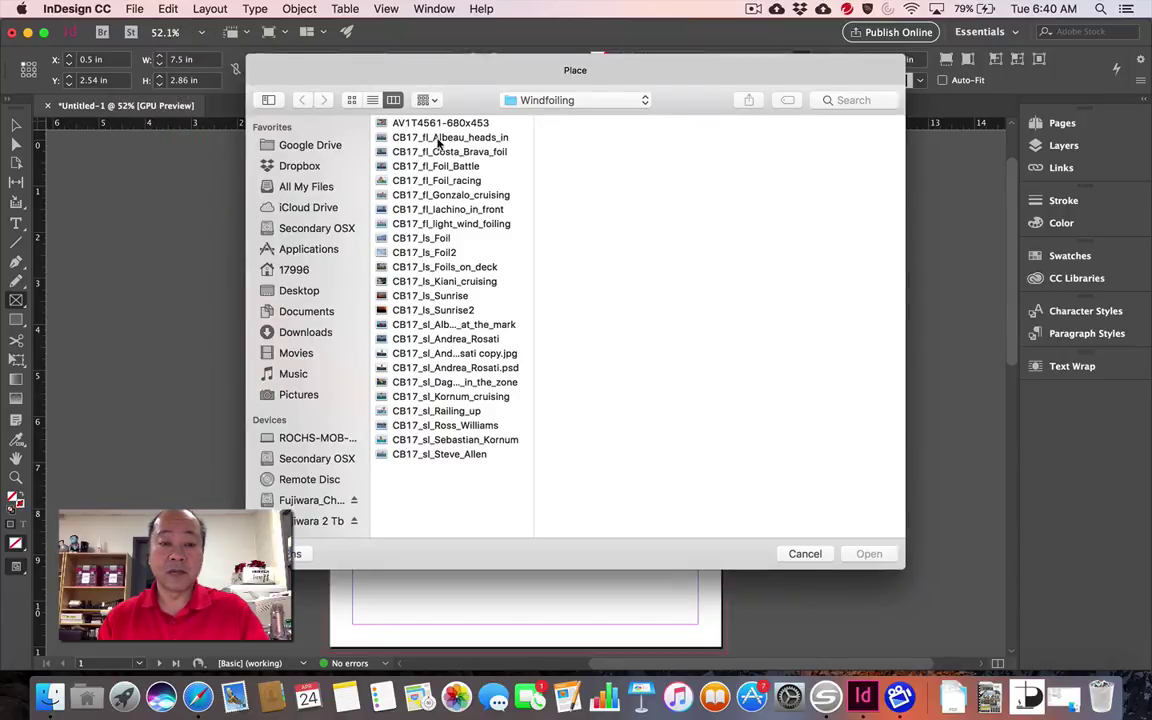
{"action": "left_click", "coordinate": [437, 139]}
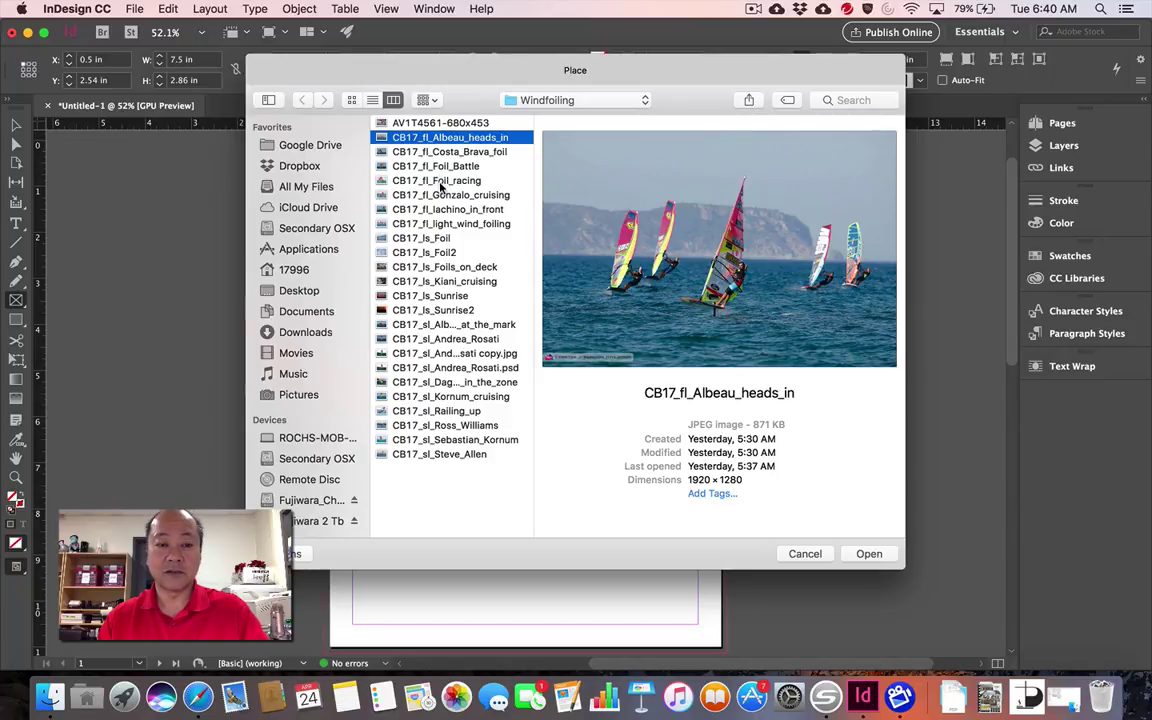
{"action": "left_click", "coordinate": [440, 182]}
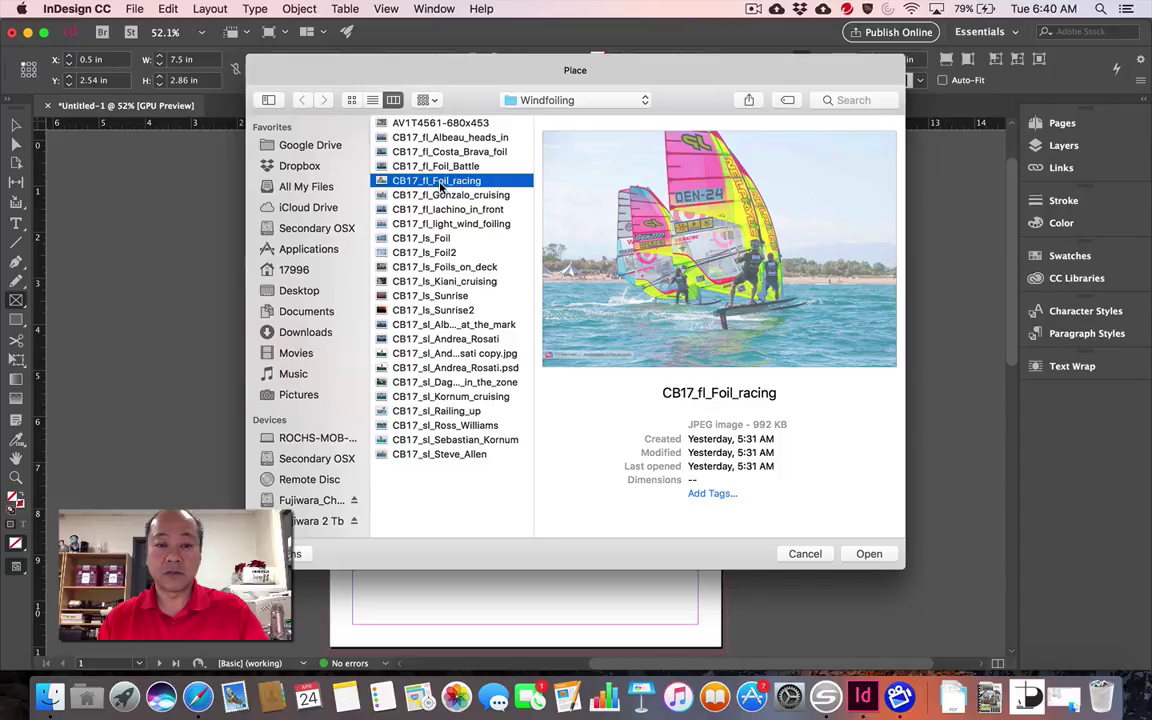
{"action": "left_click", "coordinate": [437, 167]}
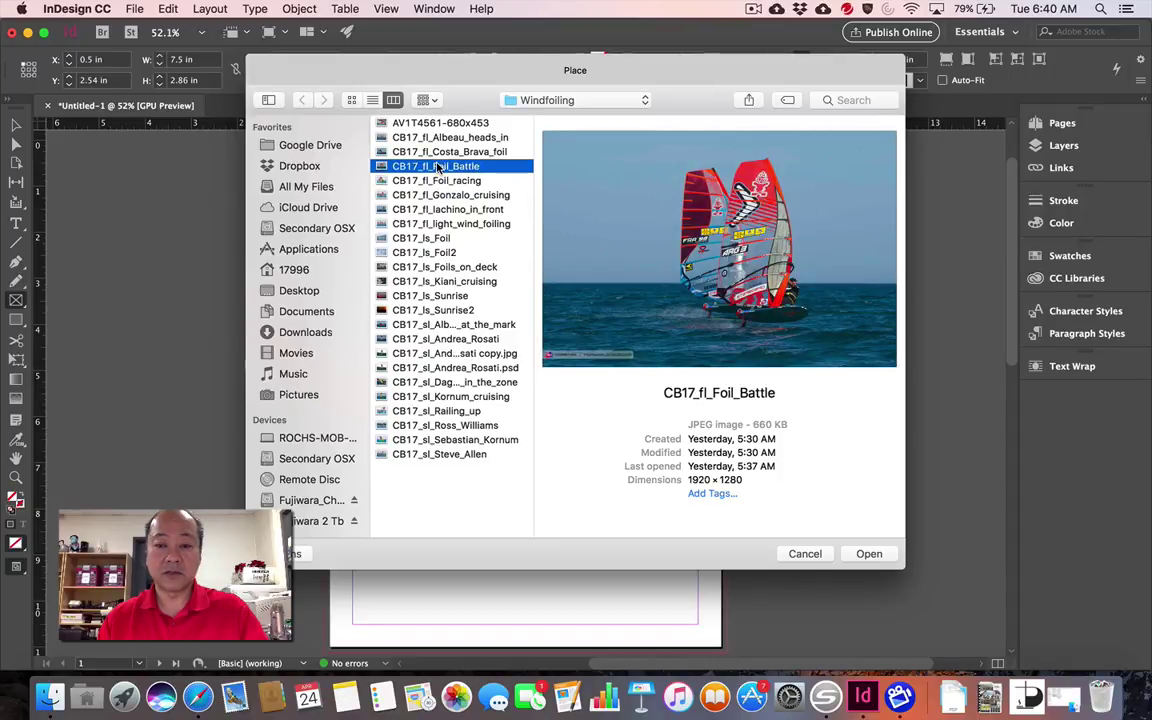
{"action": "left_click", "coordinate": [432, 138]}
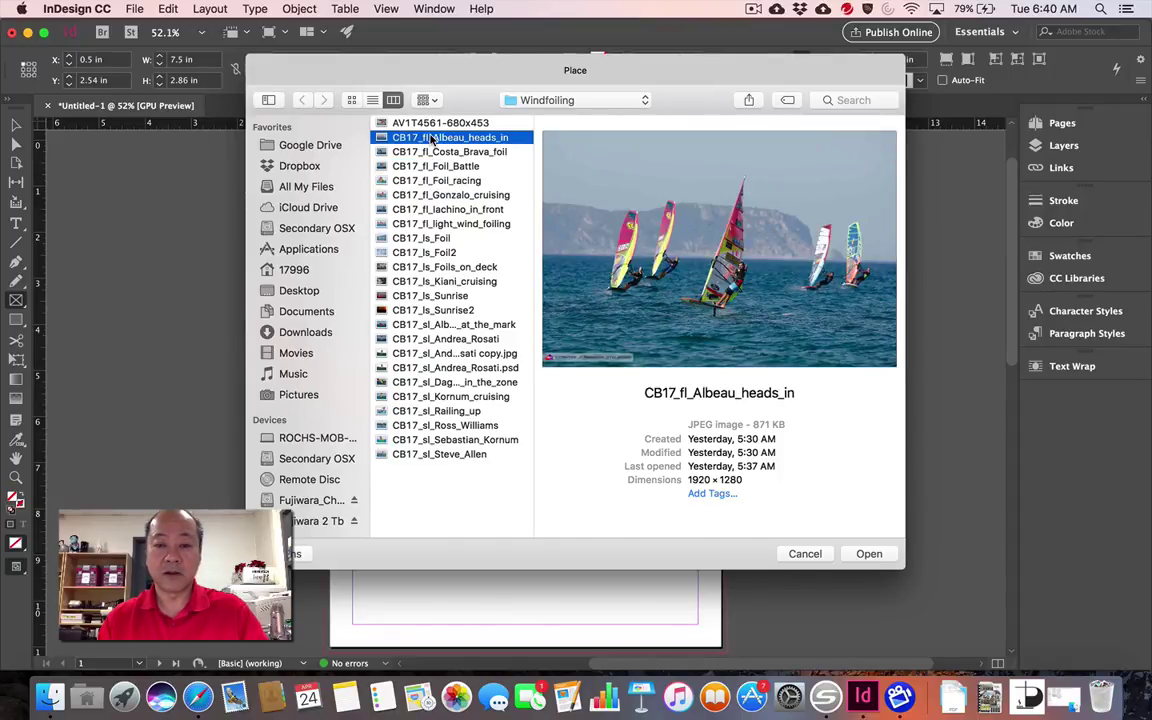
{"action": "left_click", "coordinate": [869, 554]}
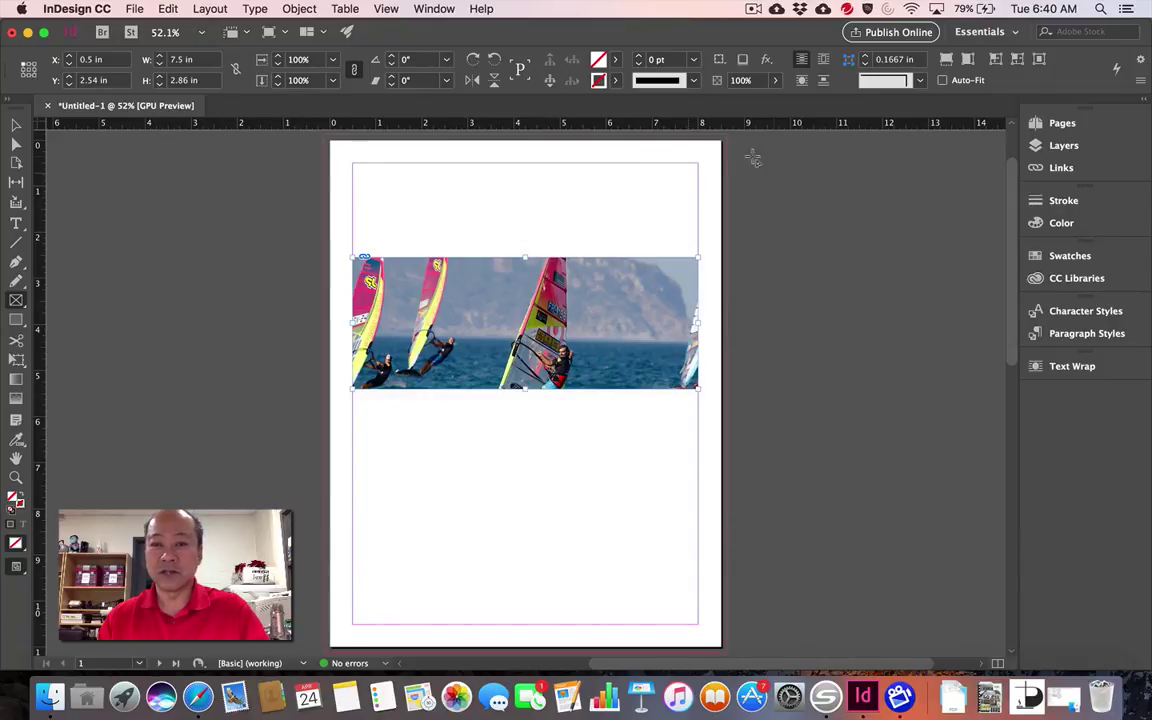
Step: Compare filling the frame with fitting the photo inside it, and leave the photo filling the frame proportionally
{"action": "left_click", "coordinate": [946, 62]}
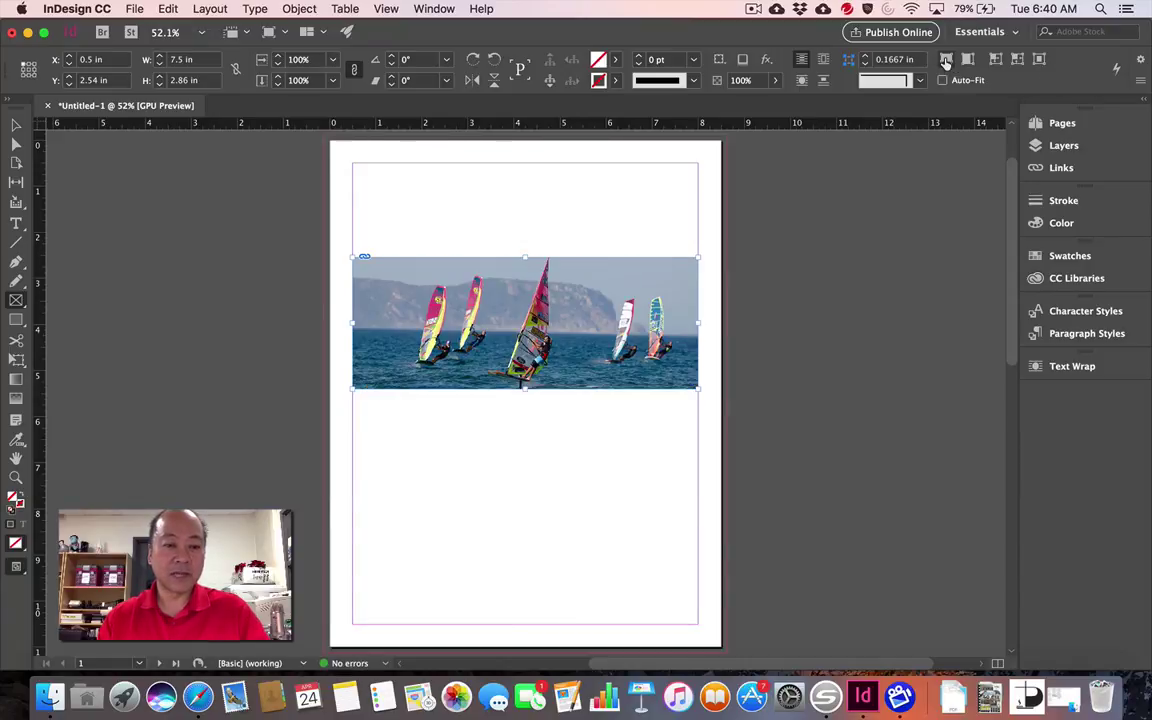
{"action": "left_click", "coordinate": [968, 62]}
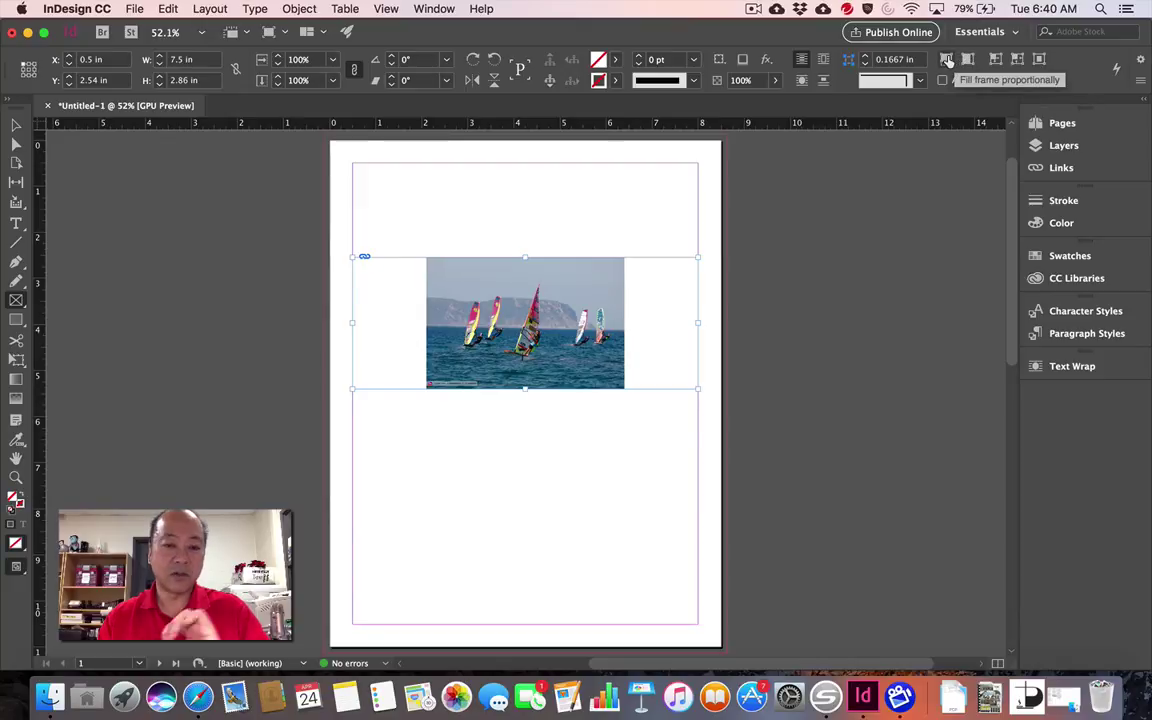
{"action": "left_click", "coordinate": [947, 61]}
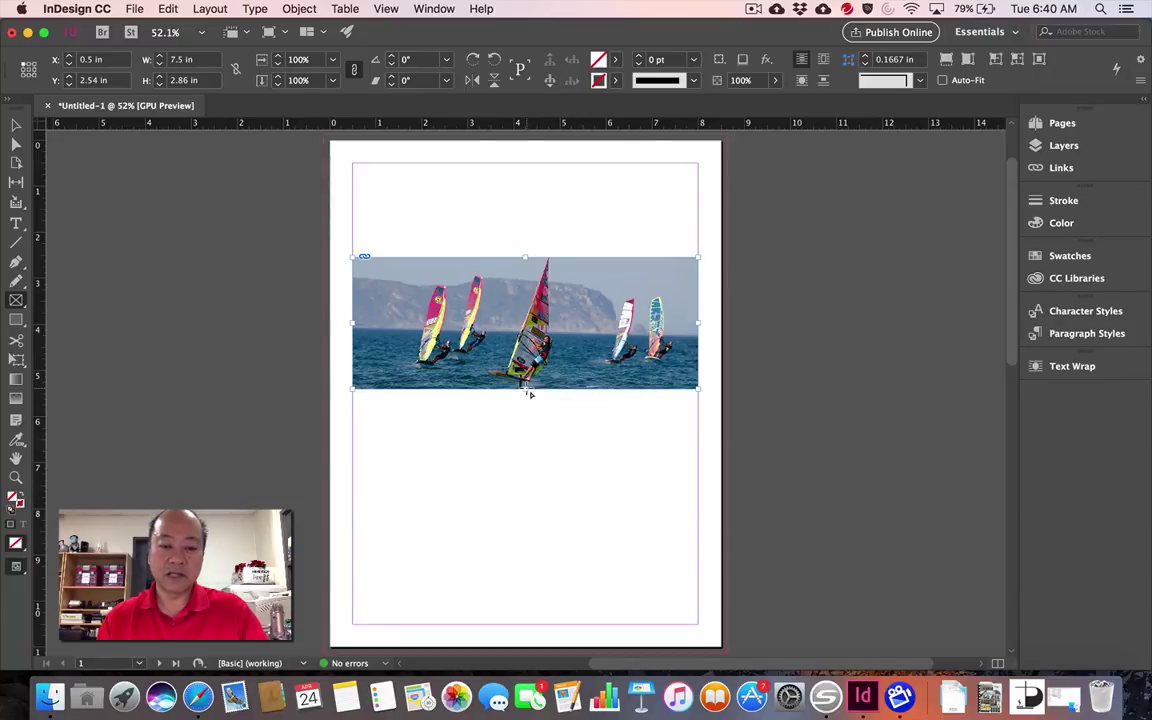
Step: Extend the photo frame's lower edge to a height of about 3.16 in and fill the frame proportionally again
{"action": "left_click_drag", "start_coordinate": [528, 392], "coordinate": [527, 403]}
{"action": "key", "text": "super+z"}
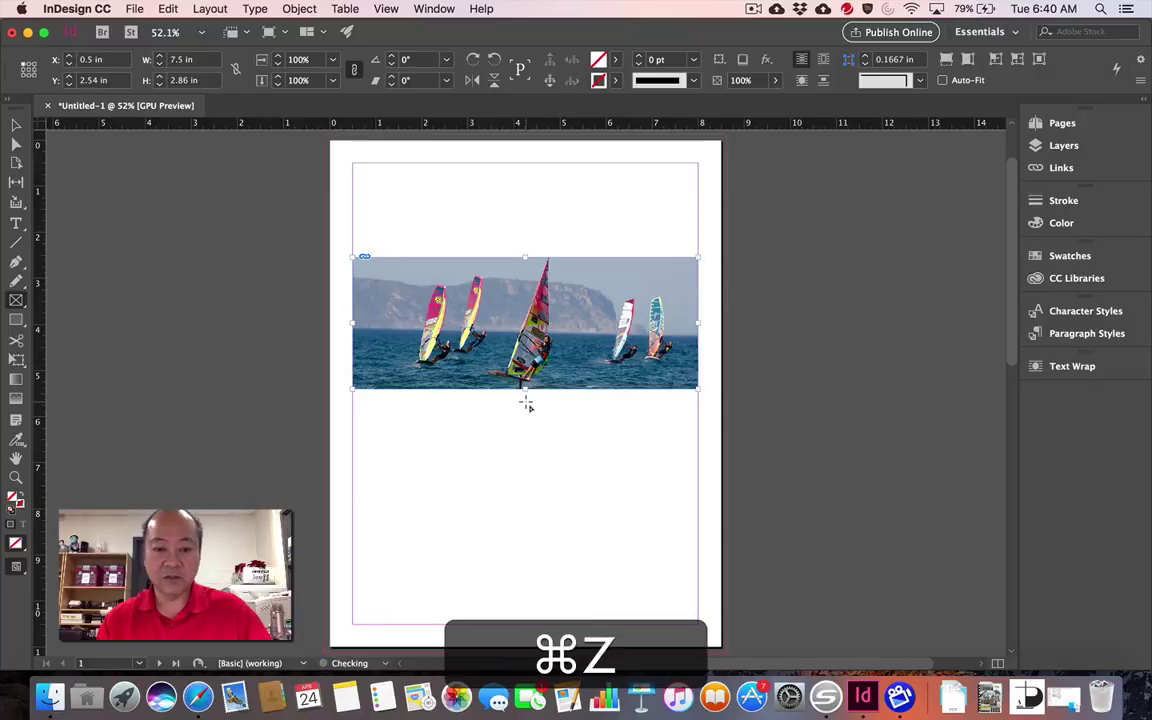
{"action": "left_click", "coordinate": [16, 124]}
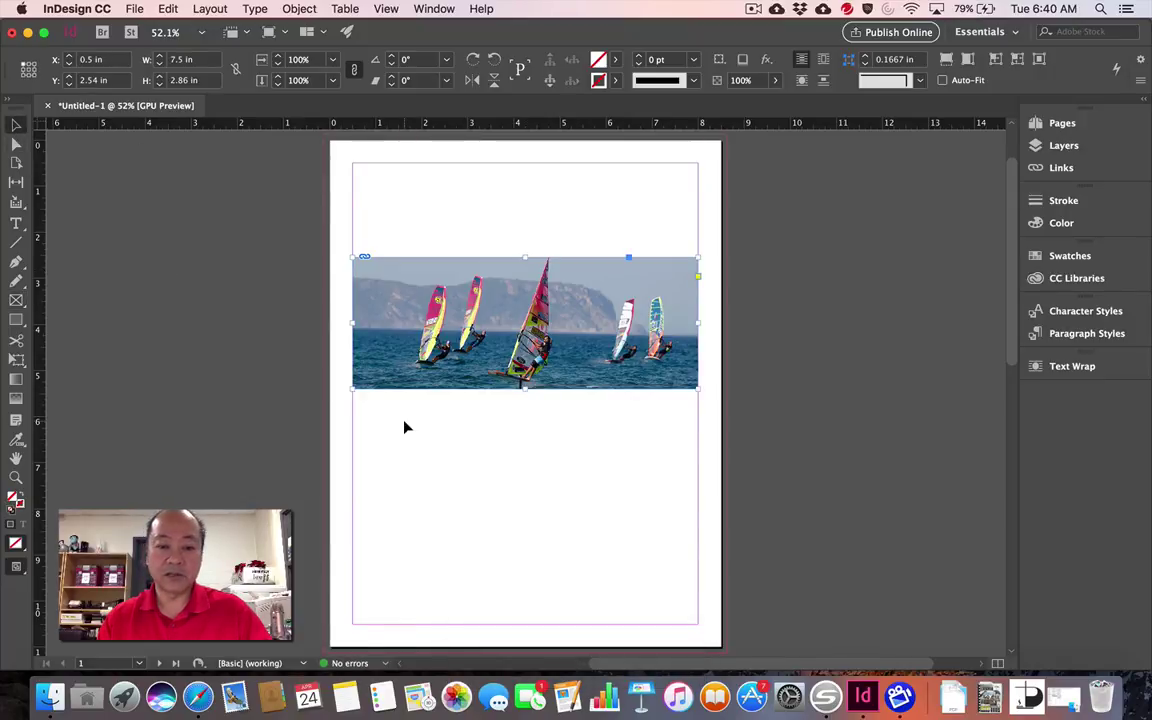
{"action": "left_click_drag", "start_coordinate": [524, 387], "coordinate": [524, 398]}
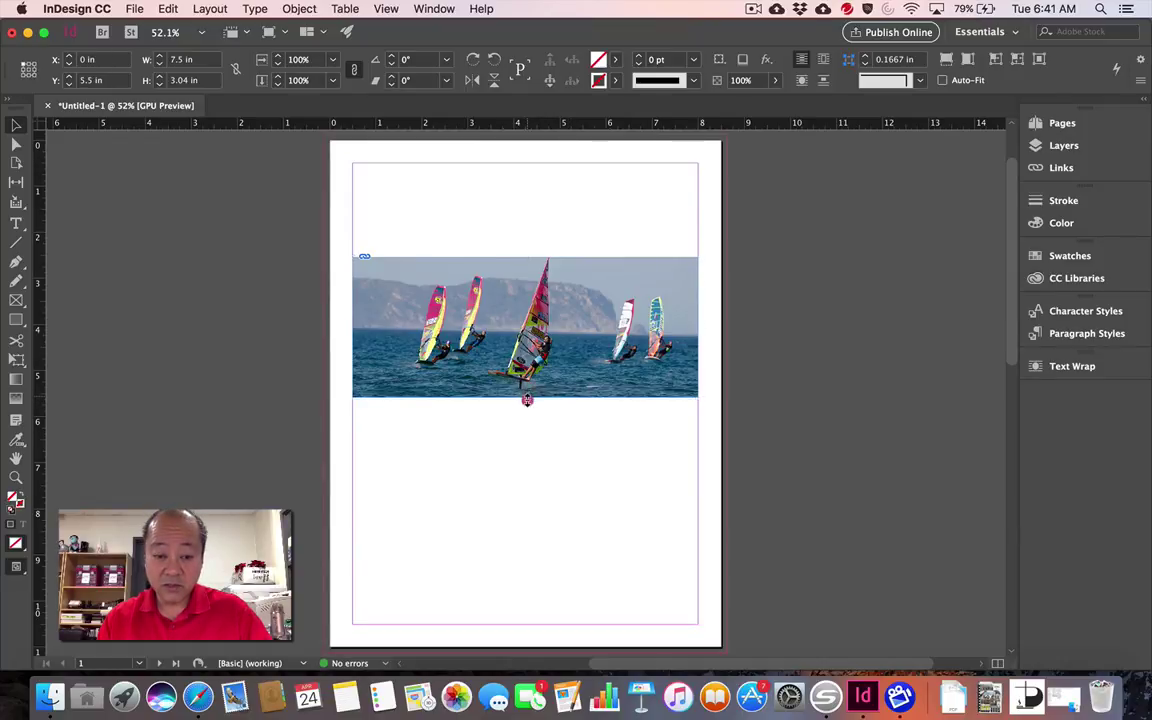
{"action": "left_click_drag", "start_coordinate": [524, 400], "coordinate": [525, 404]}
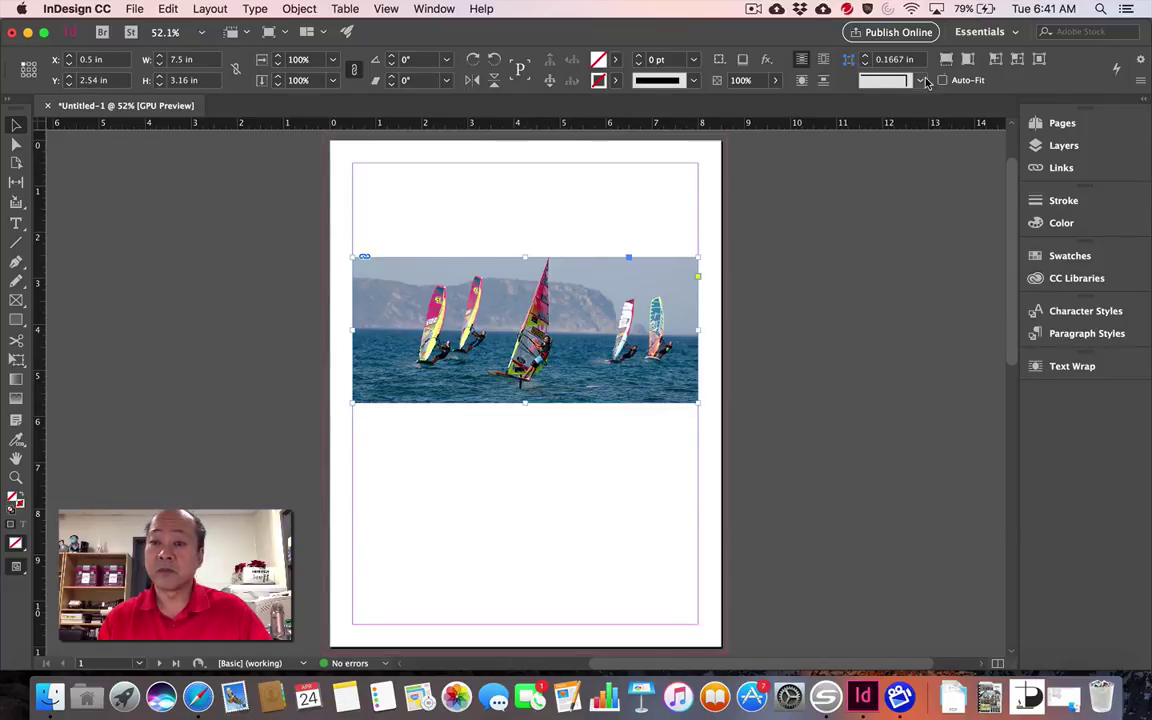
{"action": "left_click", "coordinate": [946, 61]}
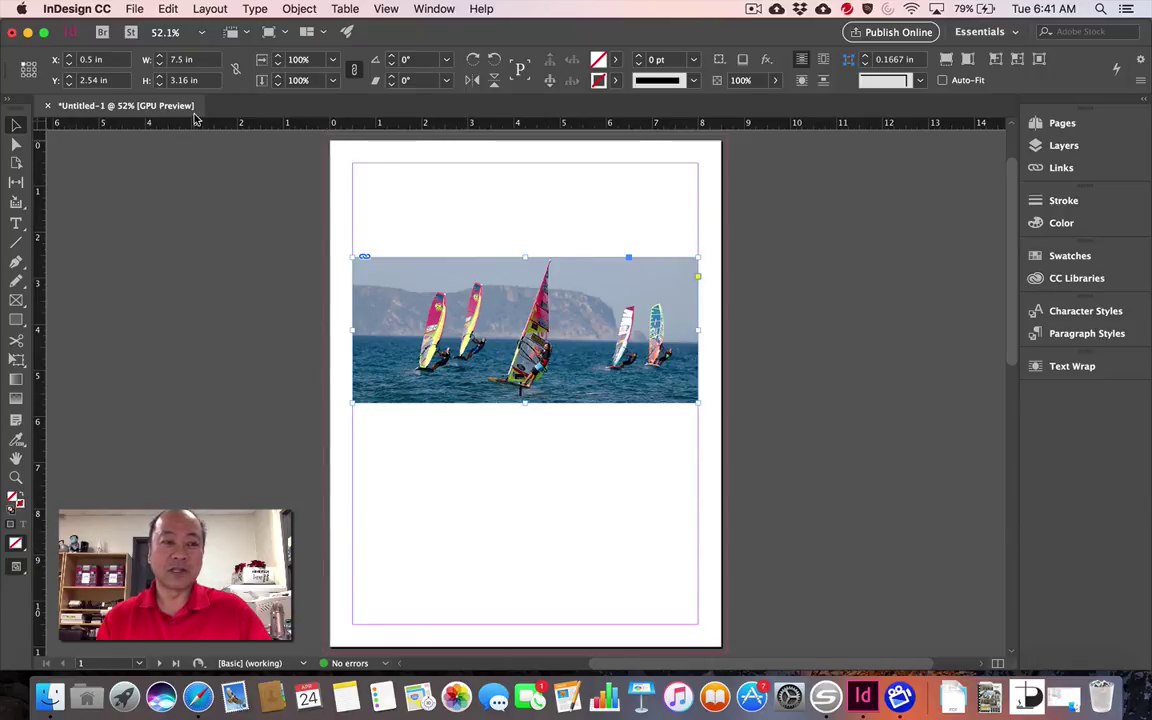
Step: Load CB17_ls_Foils_on_deck, CB17_ls_Kiani_cruising and CB17_sl_Albeau_at_the_mark from the Windfoiling folder together for placing
{"action": "left_click", "coordinate": [134, 9]}
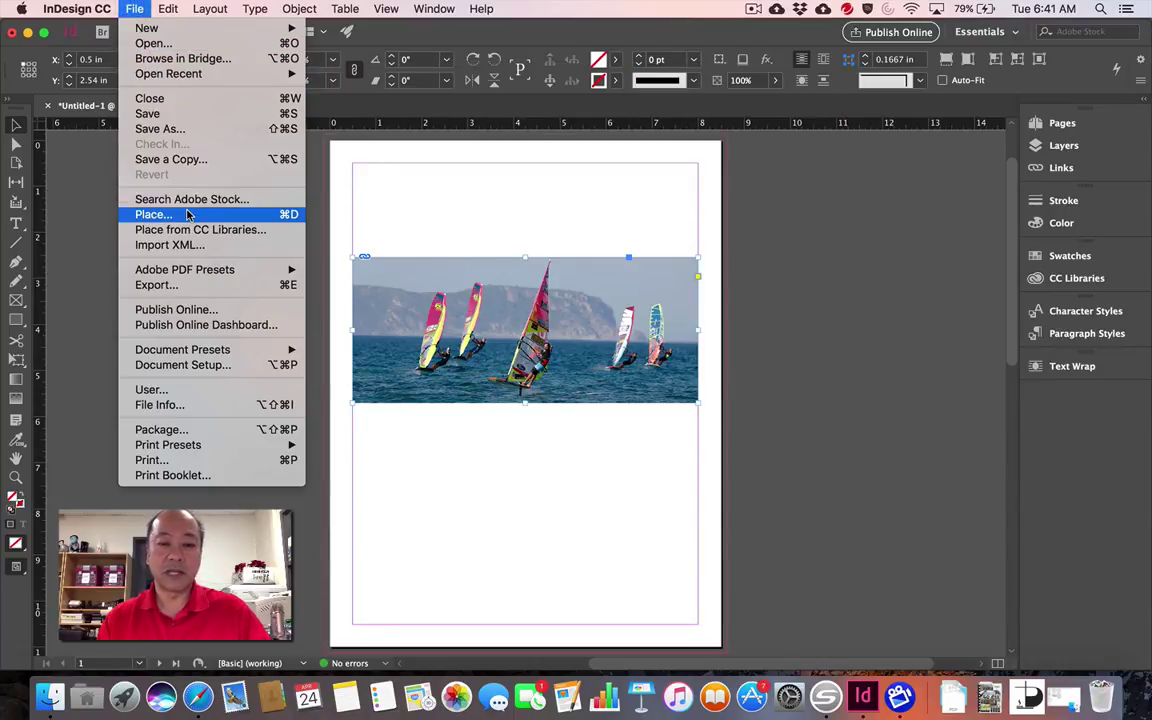
{"action": "left_click", "coordinate": [154, 214]}
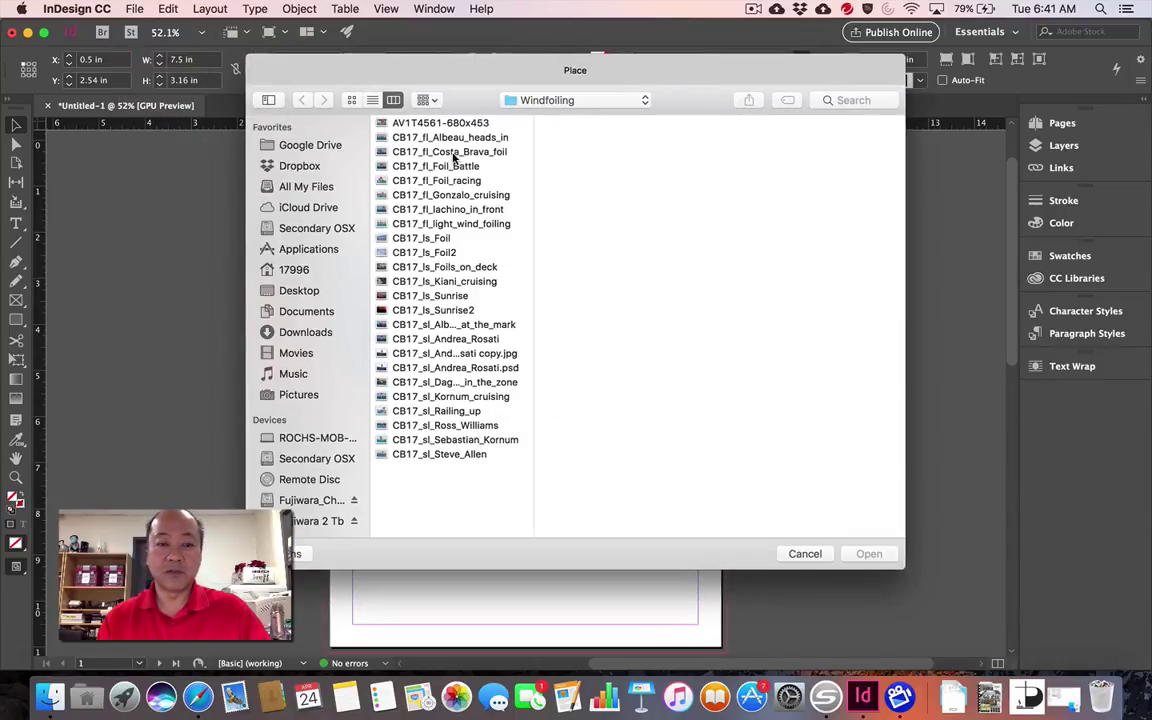
{"action": "left_click", "coordinate": [454, 152]}
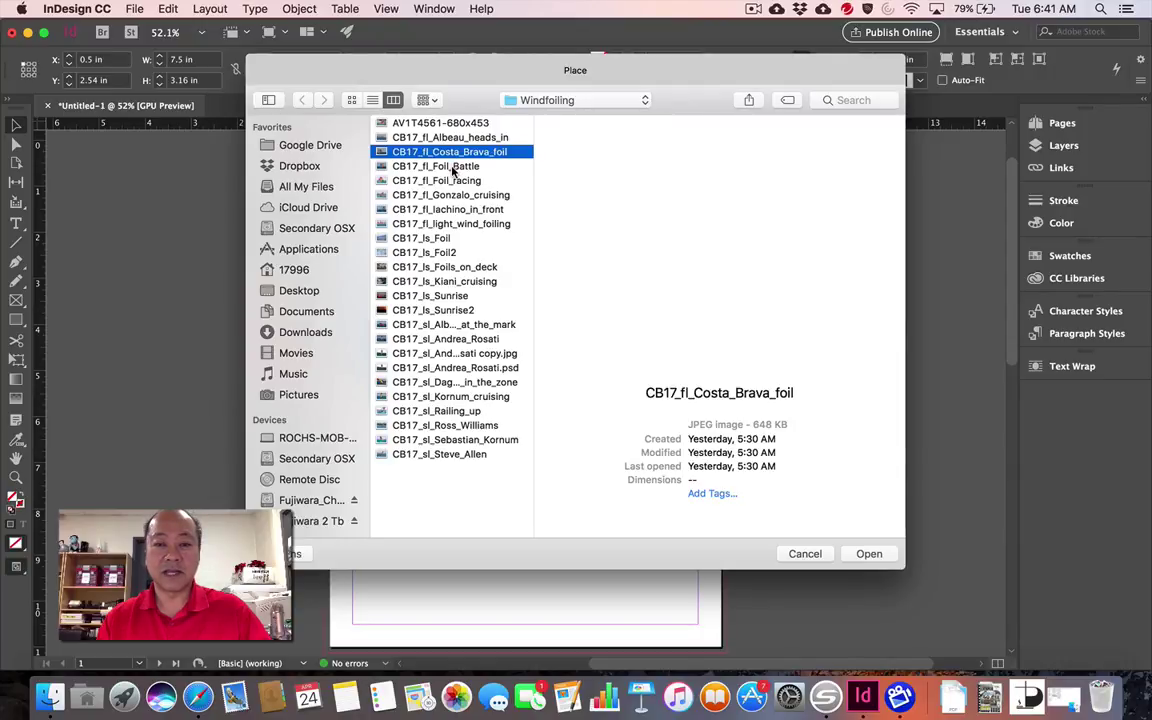
{"action": "left_click", "coordinate": [449, 167]}
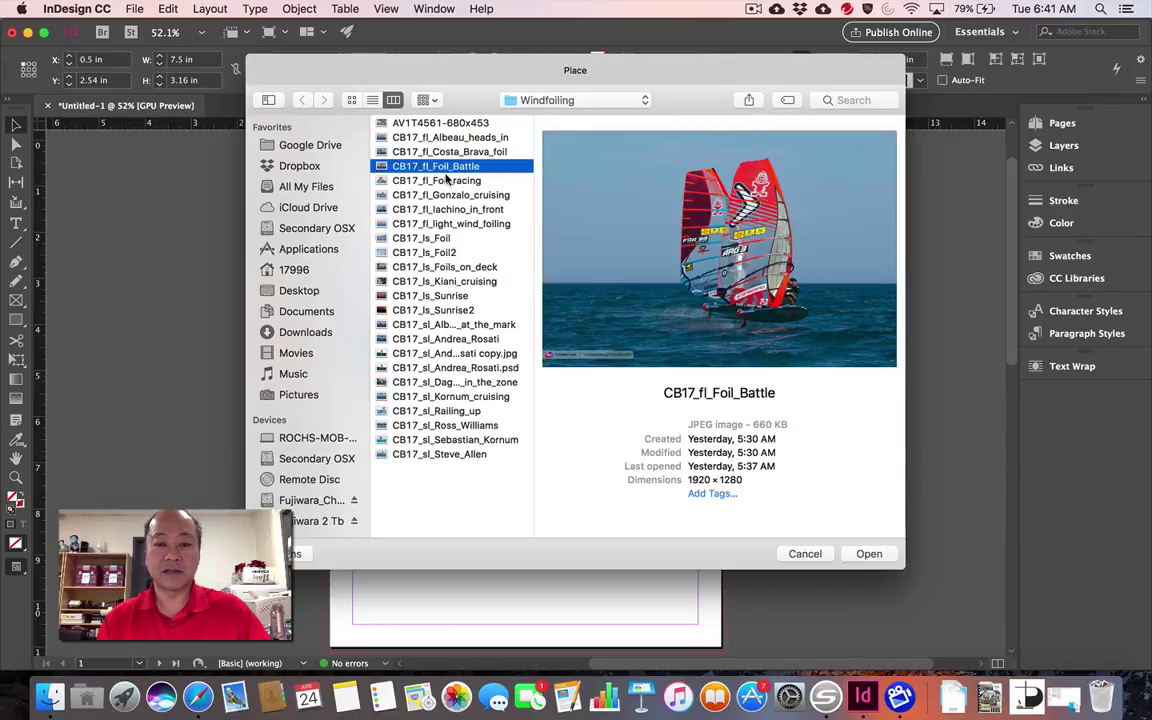
{"action": "left_click", "coordinate": [447, 180]}
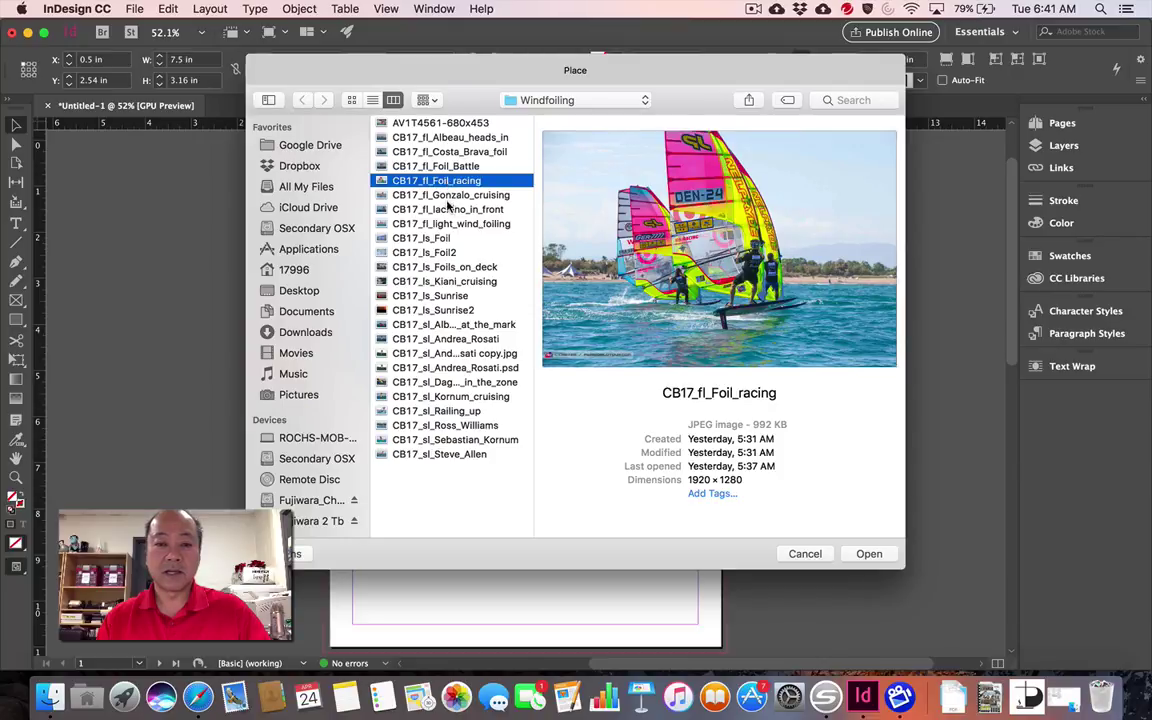
{"action": "left_click", "coordinate": [447, 209]}
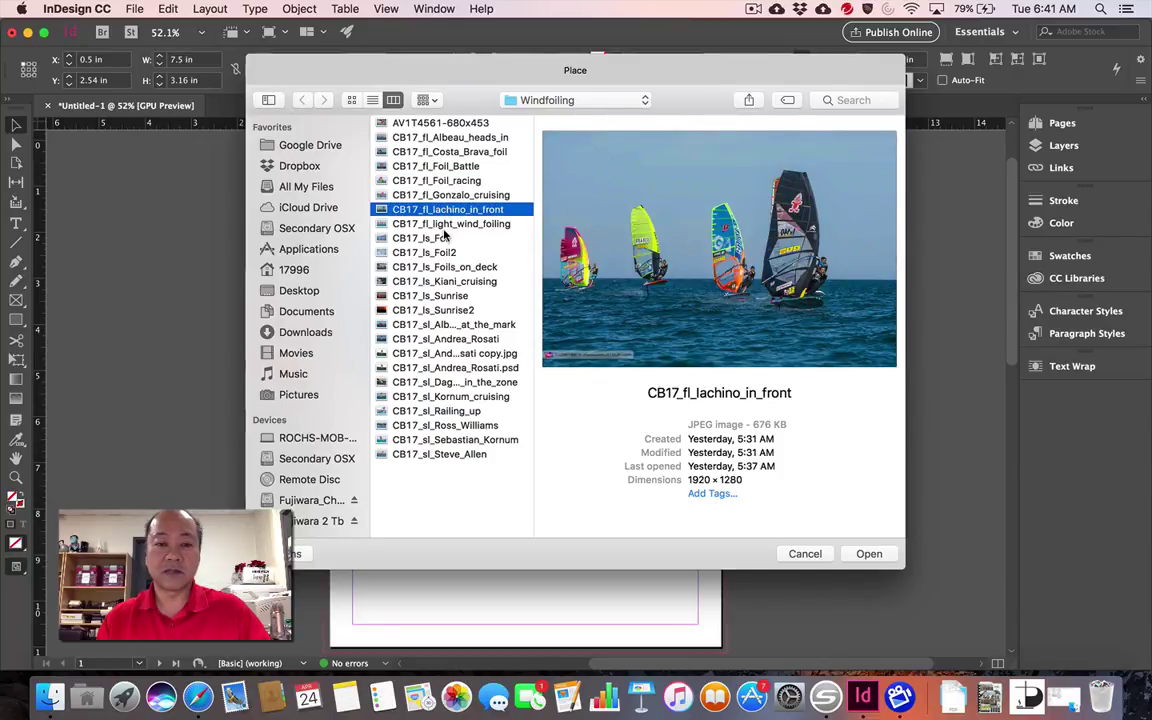
{"action": "left_click", "coordinate": [446, 238]}
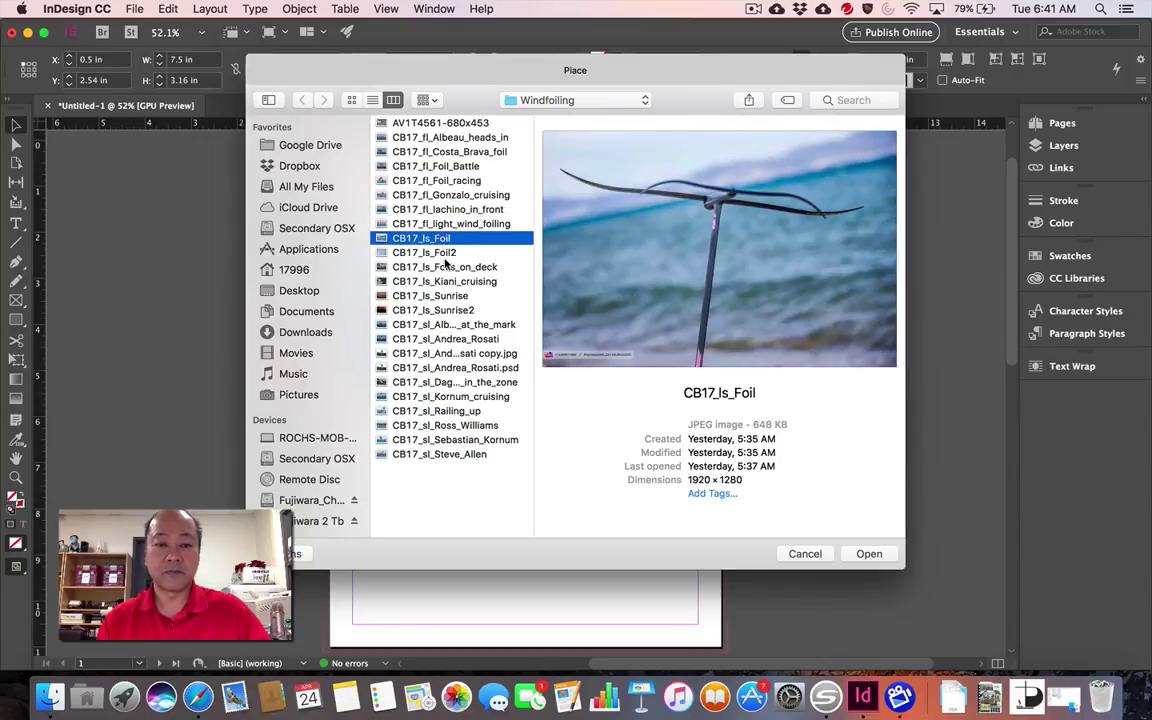
{"action": "left_click", "coordinate": [446, 268]}
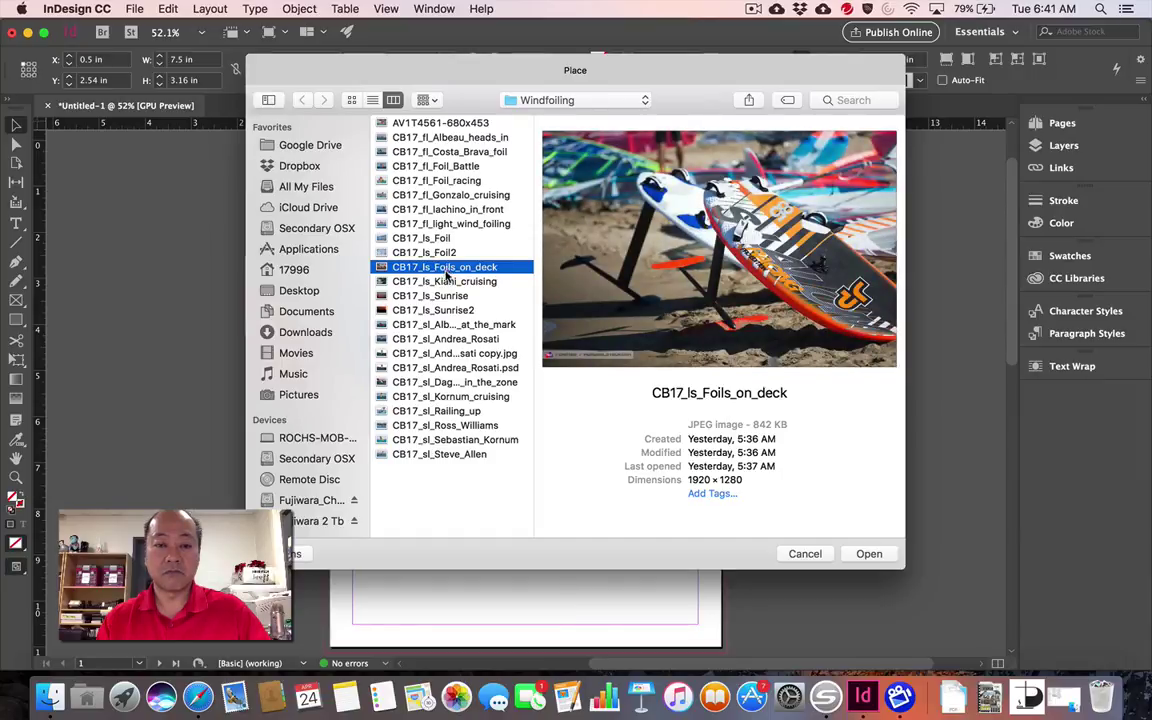
{"action": "left_click", "coordinate": [447, 281]}
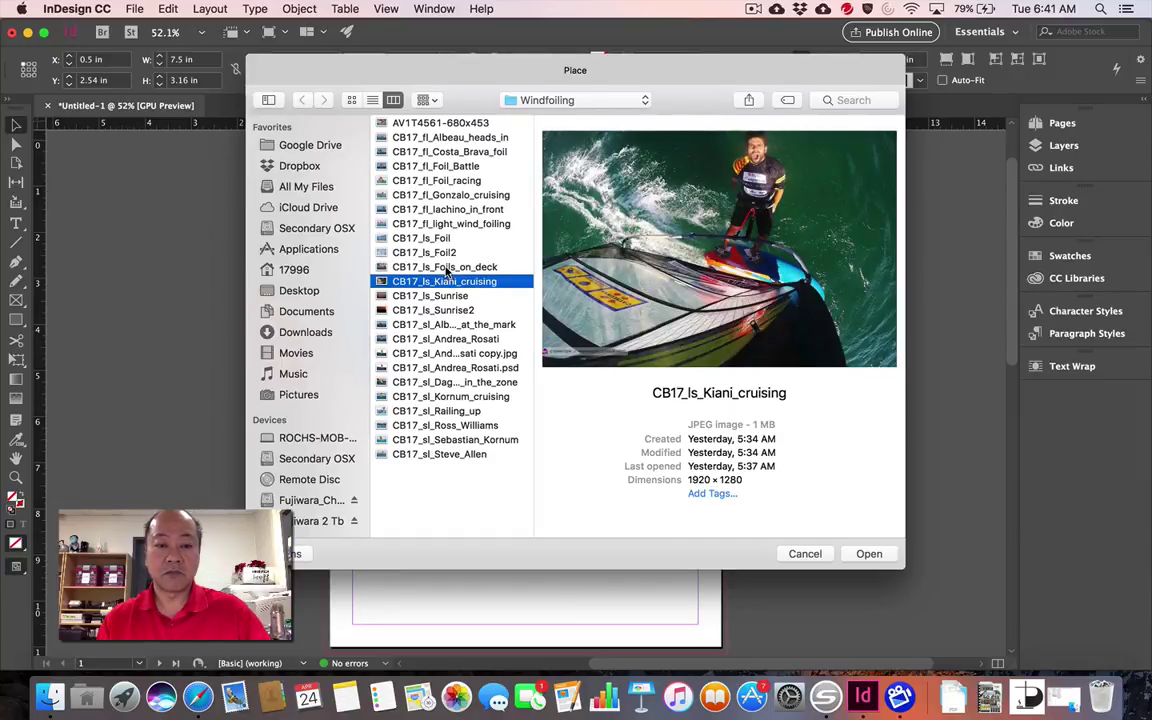
{"action": "left_click", "coordinate": [446, 268], "text": "super"}
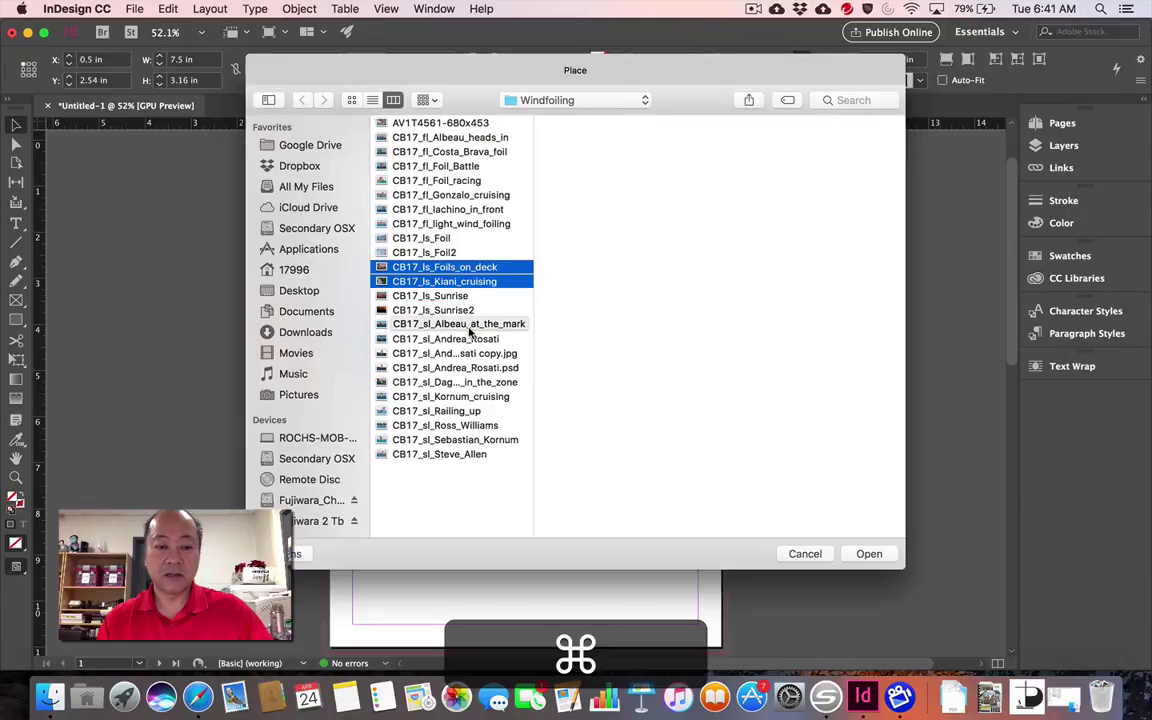
{"action": "left_click", "coordinate": [470, 325], "text": "super"}
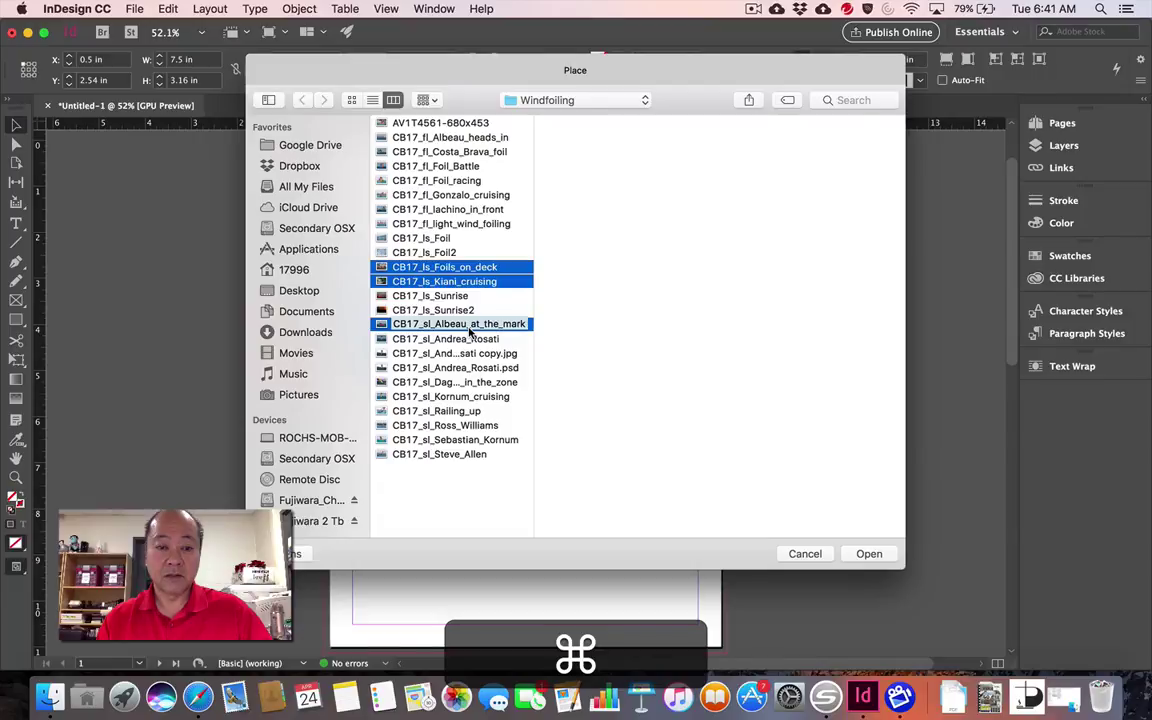
{"action": "left_click", "coordinate": [869, 554]}
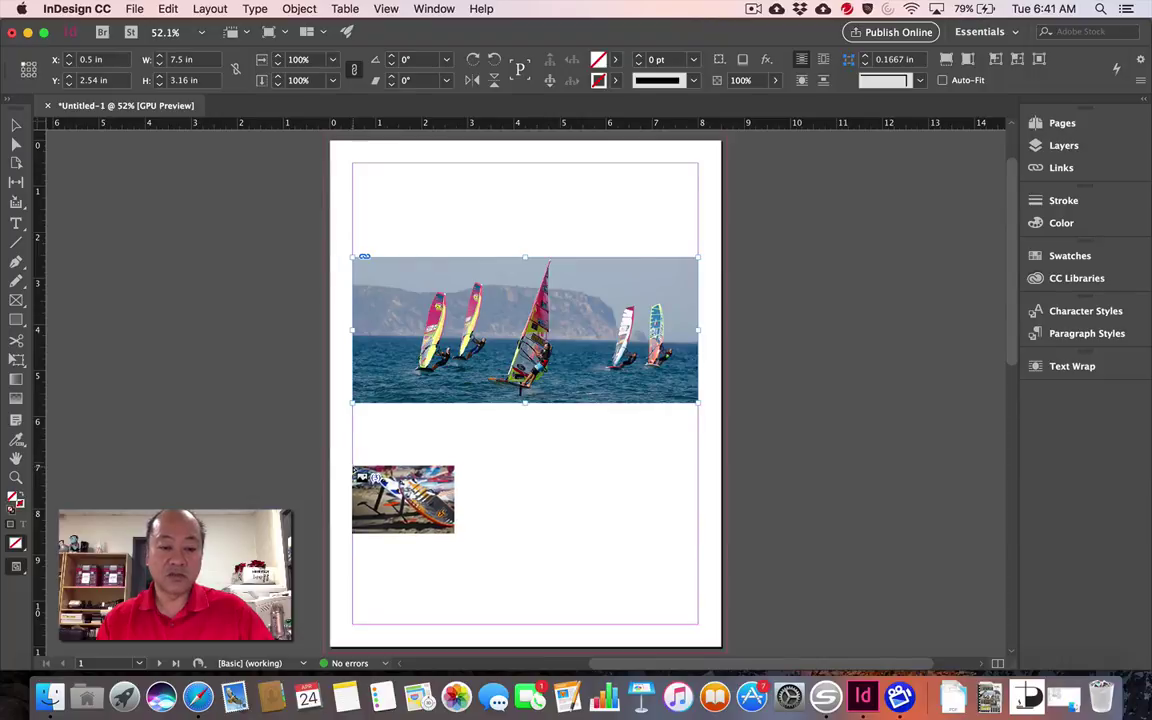
Step: Place the three photos as a three-column row about 7.5 x 3.52 in between the side margins and fill their frames proportionally
{"action": "left_click_drag", "start_coordinate": [354, 469], "coordinate": [355, 470]}
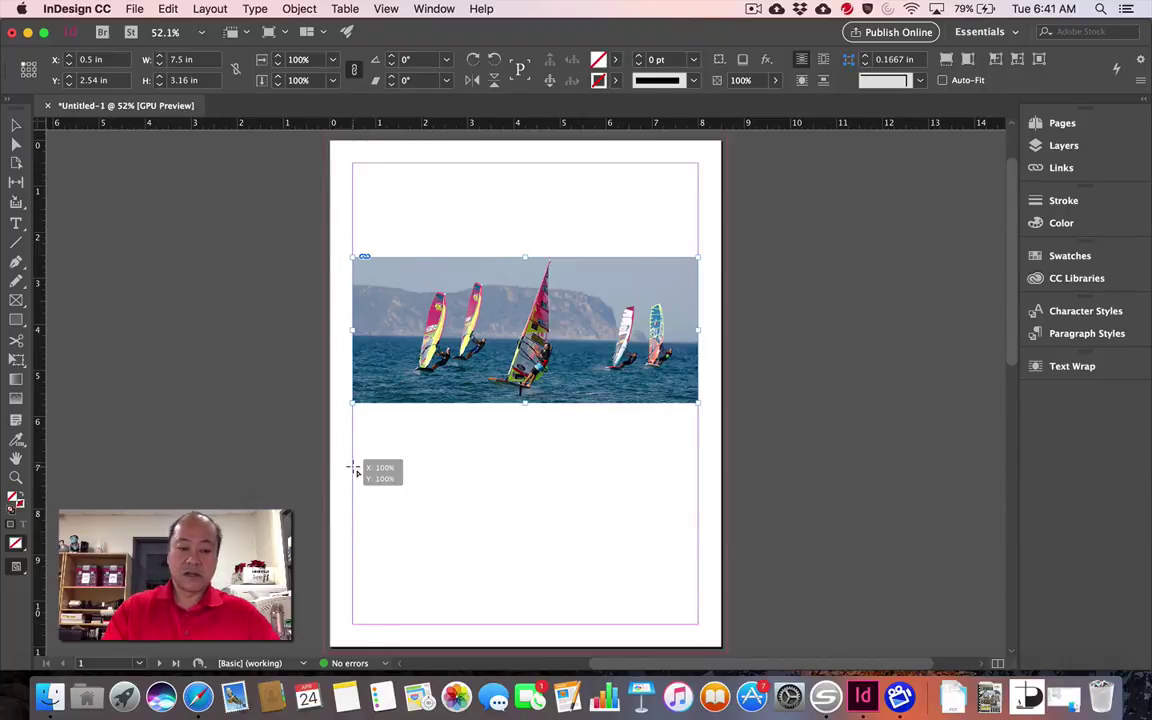
{"action": "mouse_move", "coordinate": [355, 469]}
{"action": "left_mouse_down"}
{"action": "mouse_move", "coordinate": [537, 586]}
{"action": "mouse_move", "coordinate": [586, 583]}
{"action": "mouse_move", "coordinate": [698, 631]}
{"action": "left_mouse_up"}
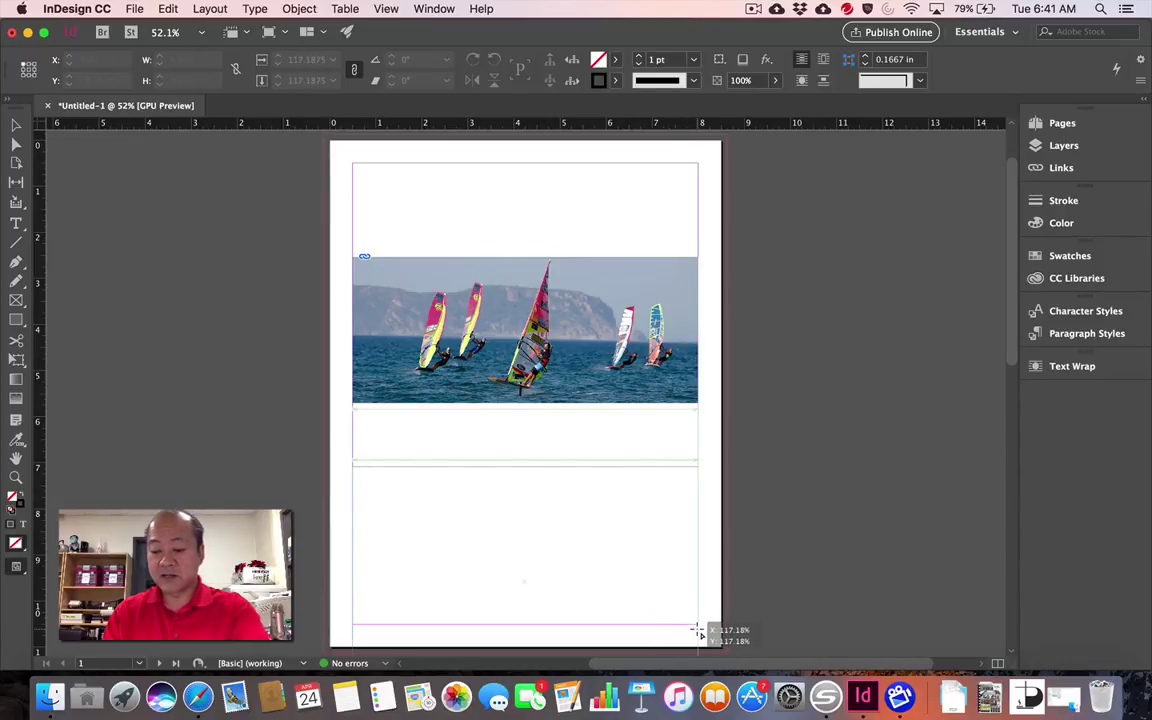
{"action": "key", "text": "Right"}
{"action": "left_click_drag", "start_coordinate": [699, 631], "coordinate": [700, 632]}
{"action": "key", "text": "Right"}
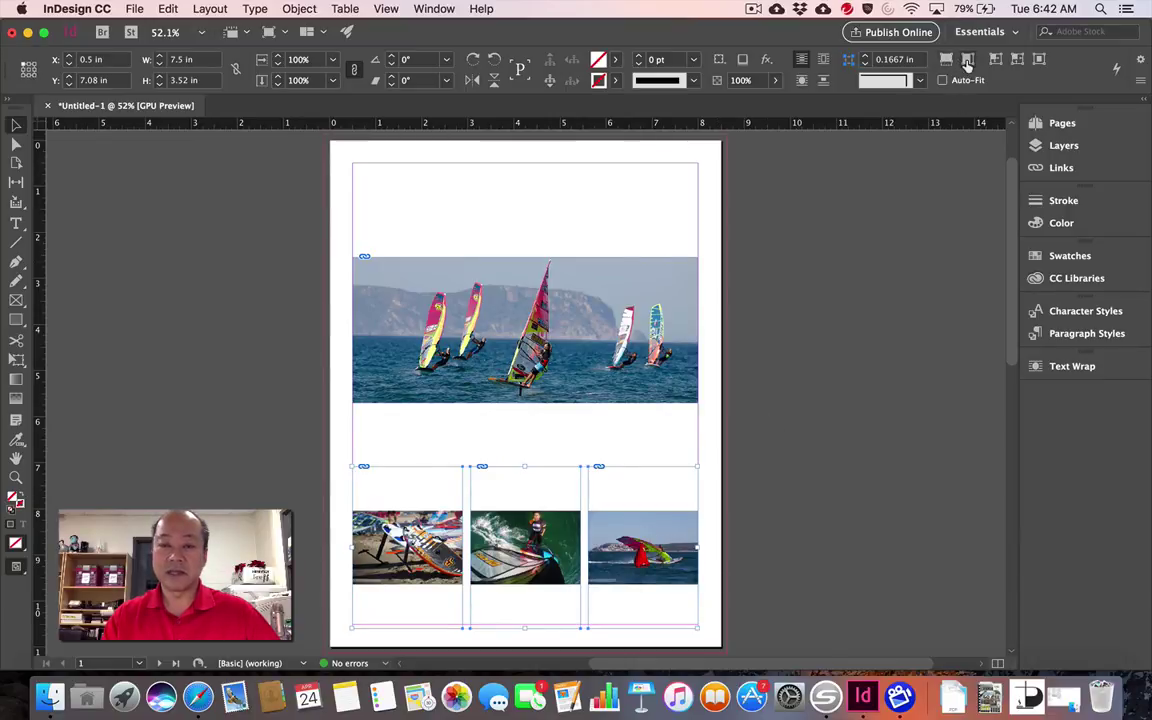
{"action": "left_click", "coordinate": [946, 60]}
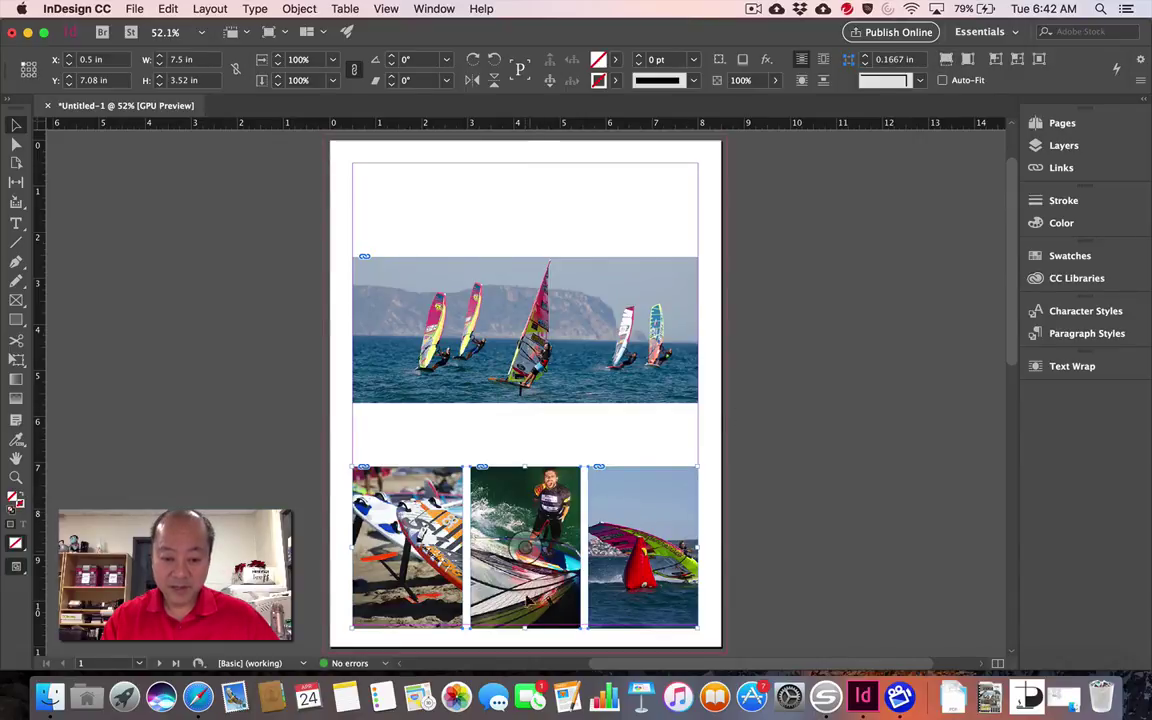
Step: Reduce the three-photo row to about 1.6 in high, refill the frames proportionally, and move the row down to the bottom margin
{"action": "left_click_drag", "start_coordinate": [523, 628], "coordinate": [515, 548]}
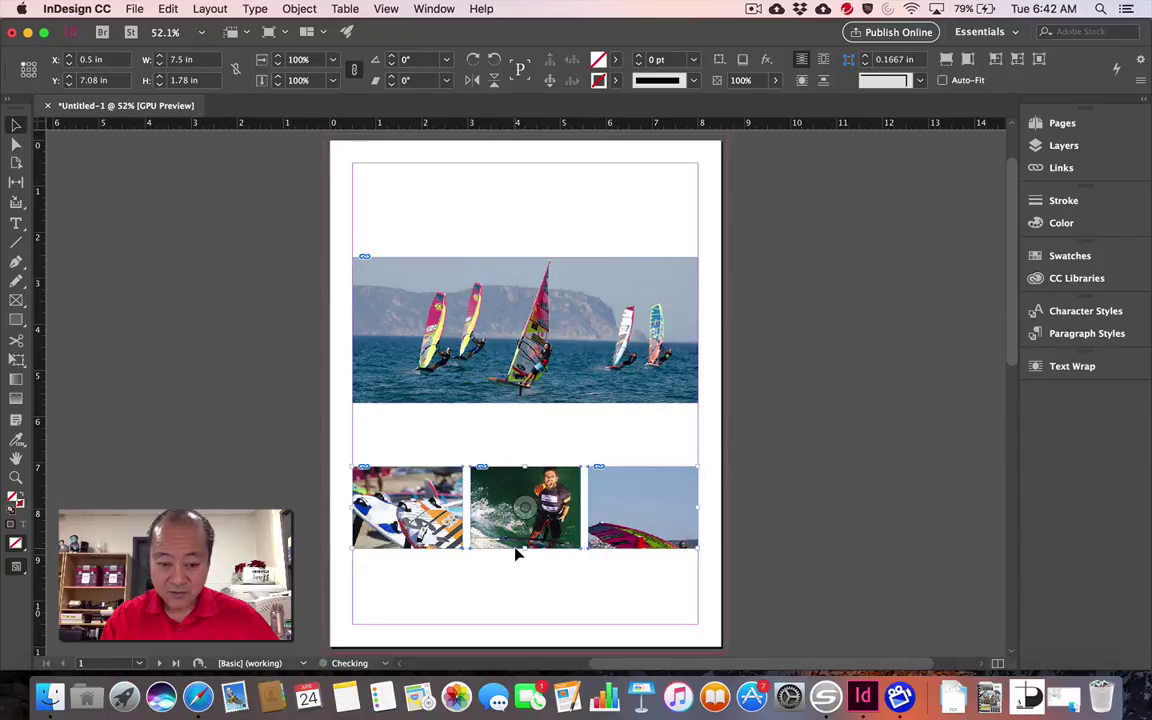
{"action": "left_click", "coordinate": [947, 60]}
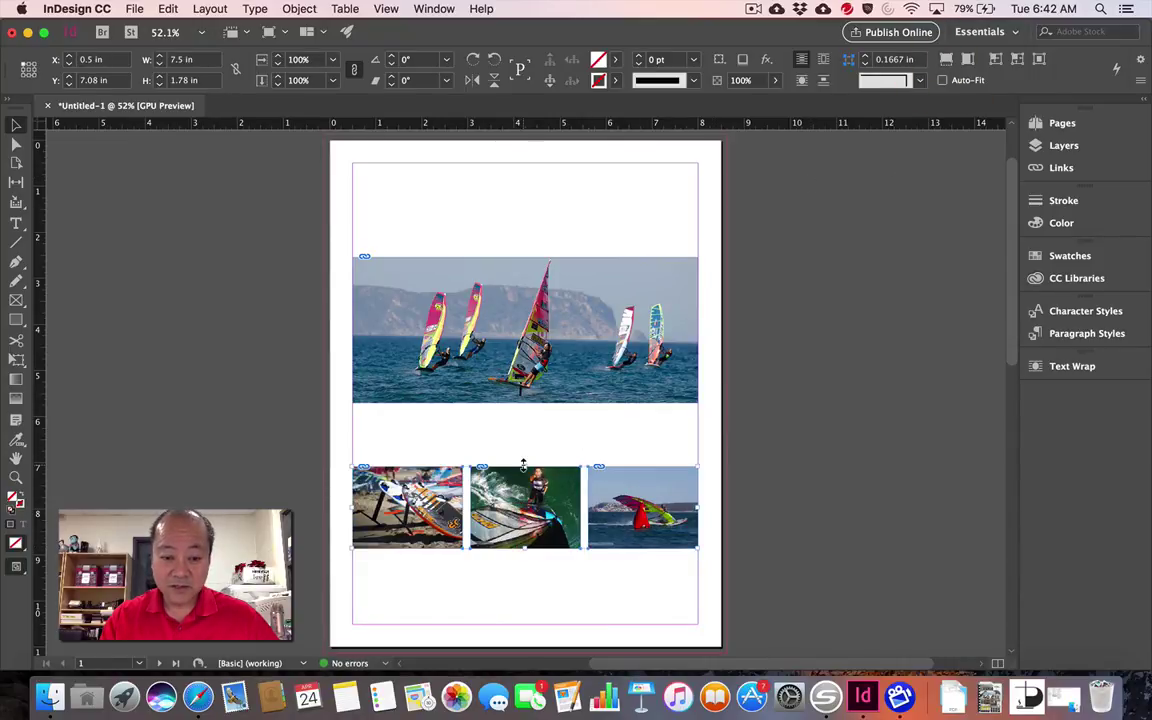
{"action": "left_click_drag", "start_coordinate": [523, 466], "coordinate": [523, 473]}
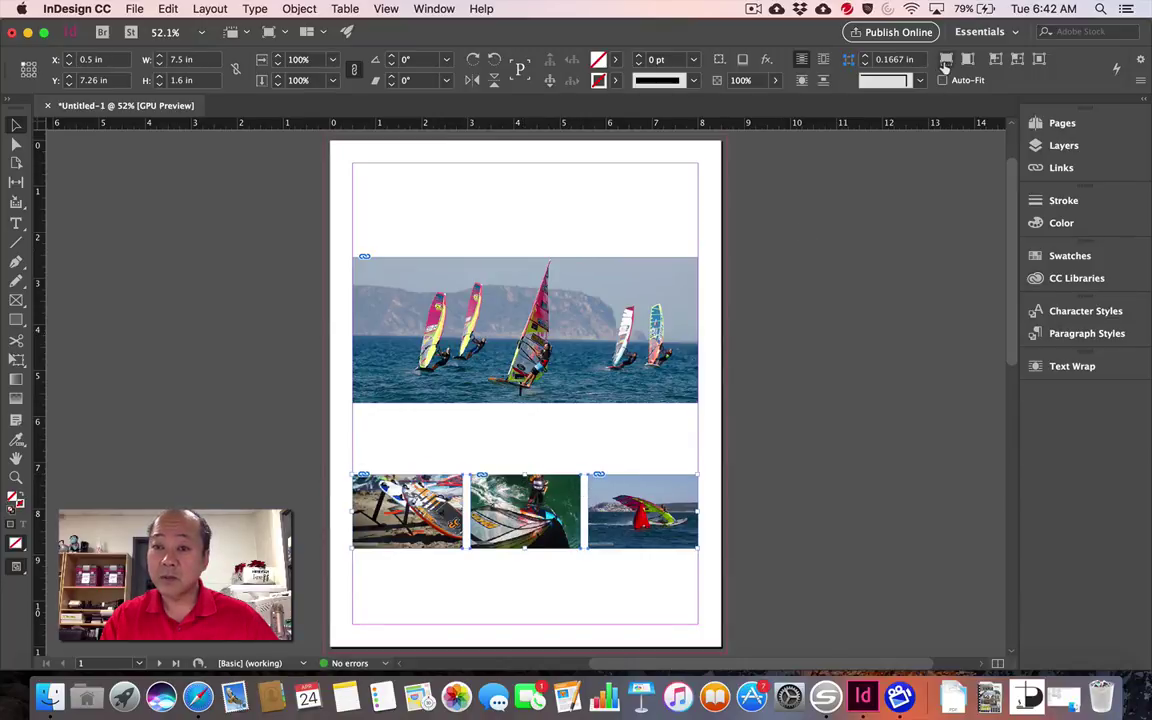
{"action": "left_click", "coordinate": [945, 60]}
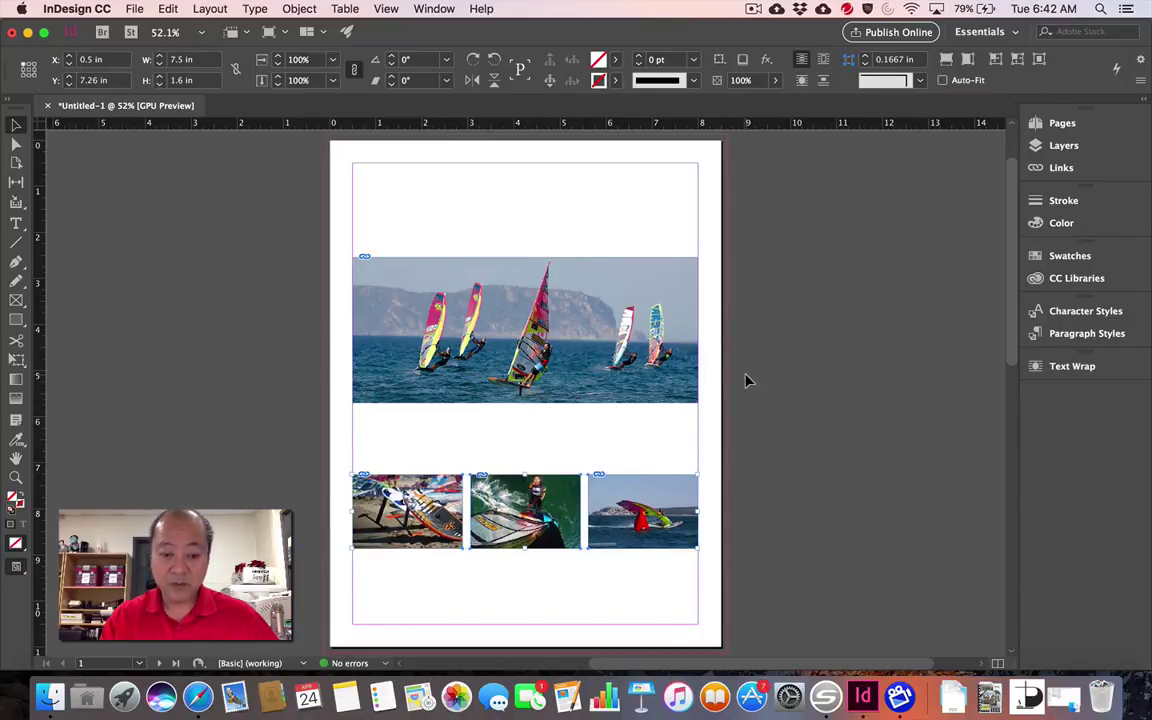
{"action": "left_click_drag", "start_coordinate": [561, 537], "coordinate": [563, 613]}
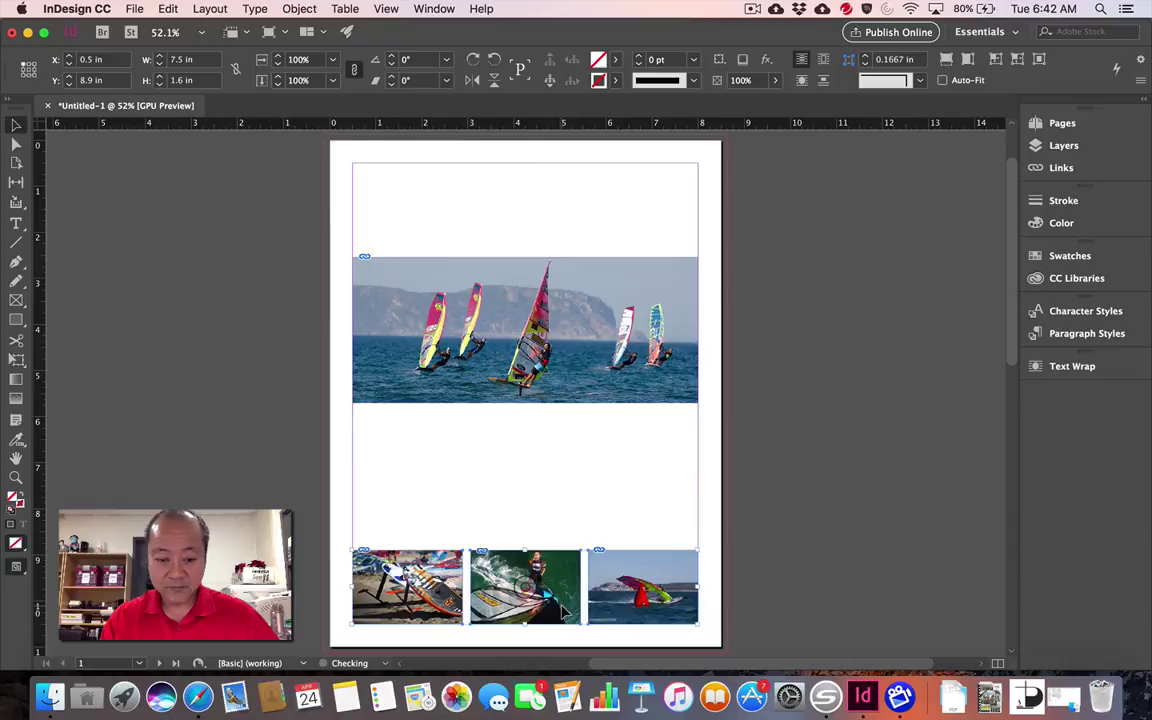
{"action": "left_click", "coordinate": [560, 515]}
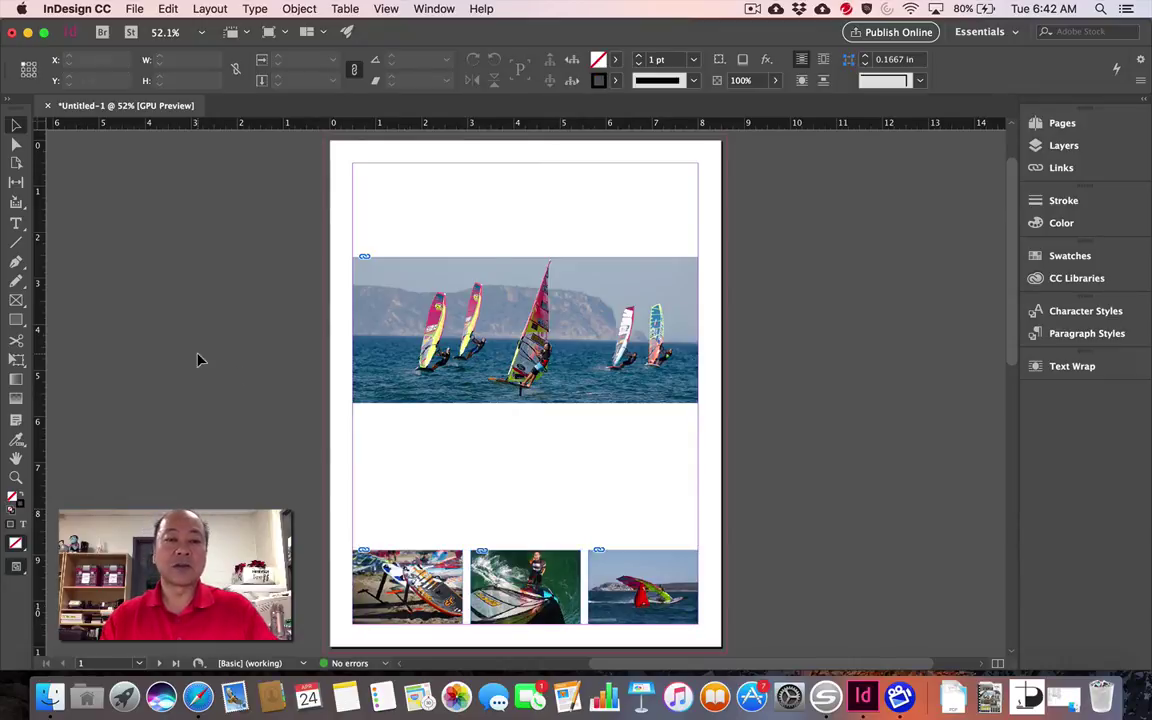
Step: Draw a text frame across the margins above the large photo and enter the title "Windfloiling" in it
{"action": "left_click", "coordinate": [15, 225]}
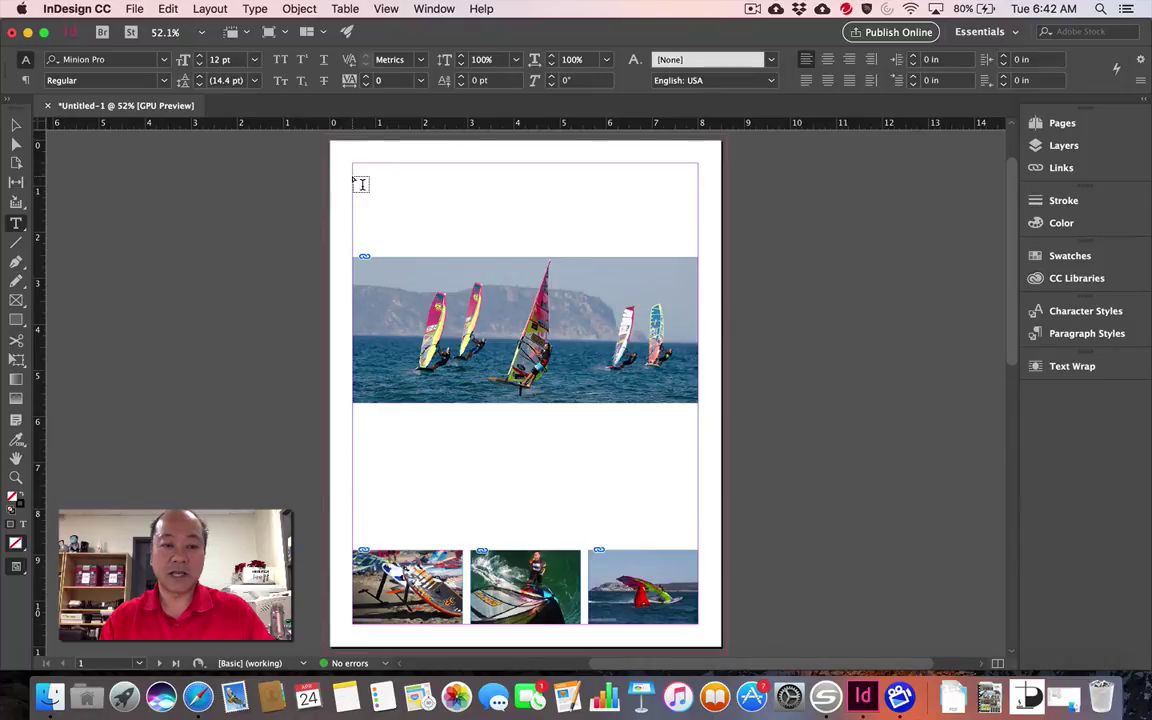
{"action": "left_click_drag", "start_coordinate": [353, 177], "coordinate": [697, 252]}
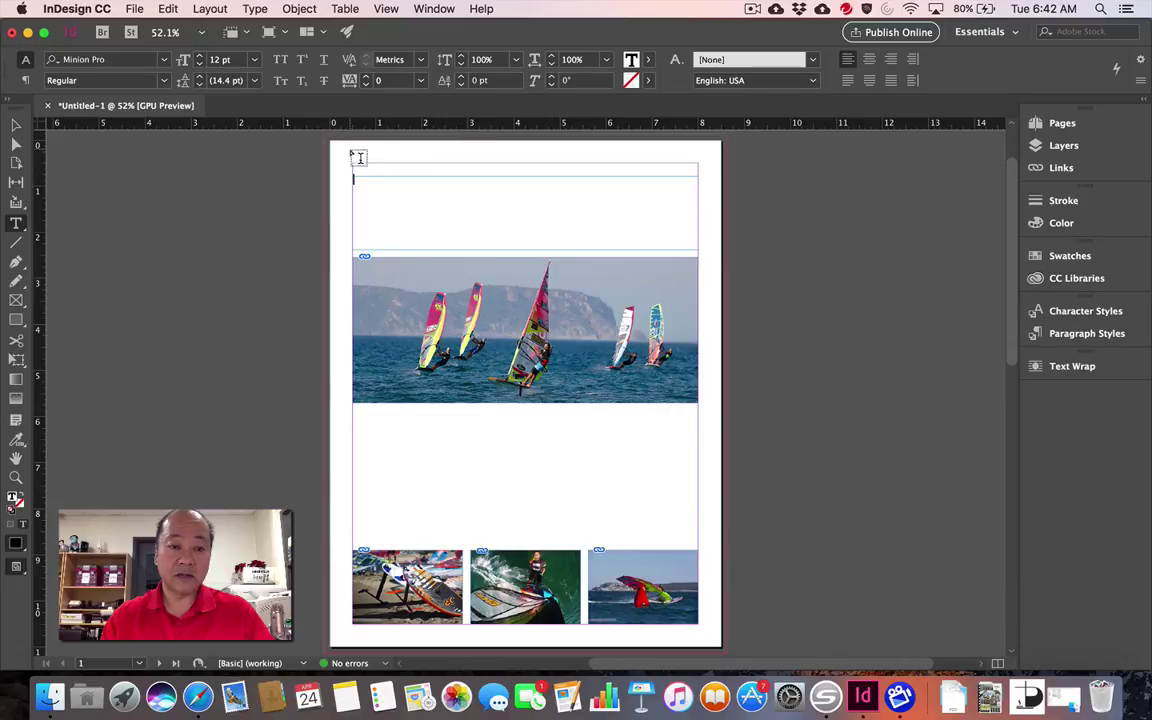
{"action": "type", "text": "Wind"}
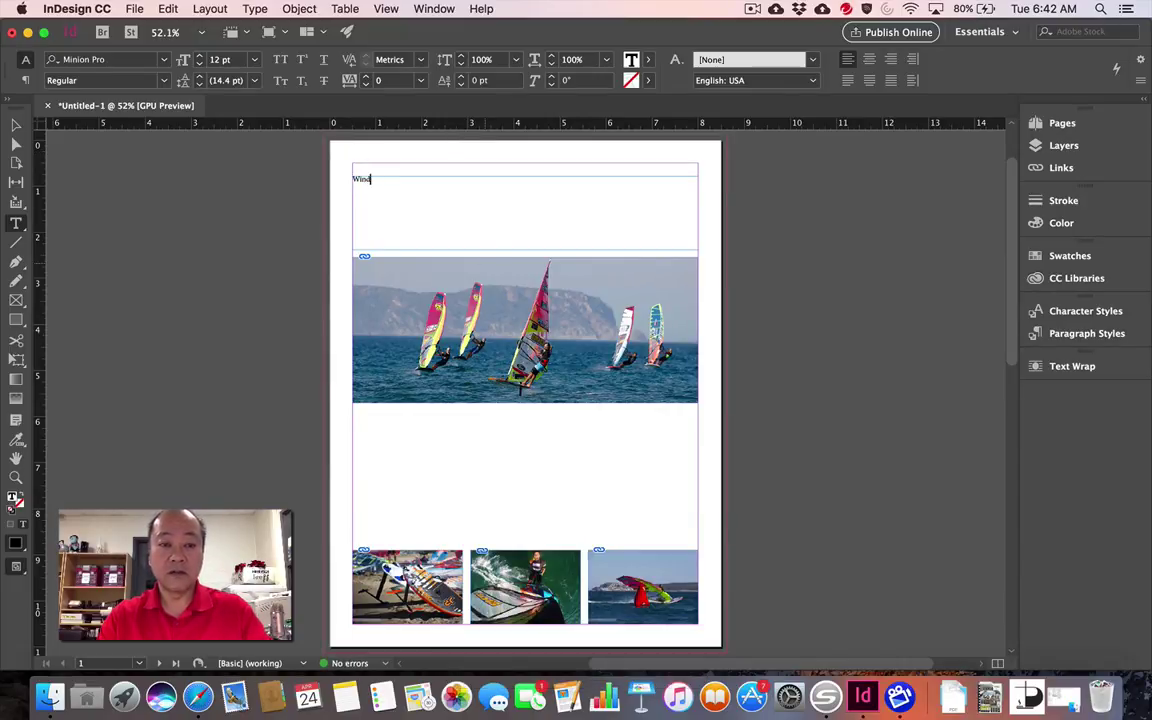
{"action": "type", "text": "foilin"}
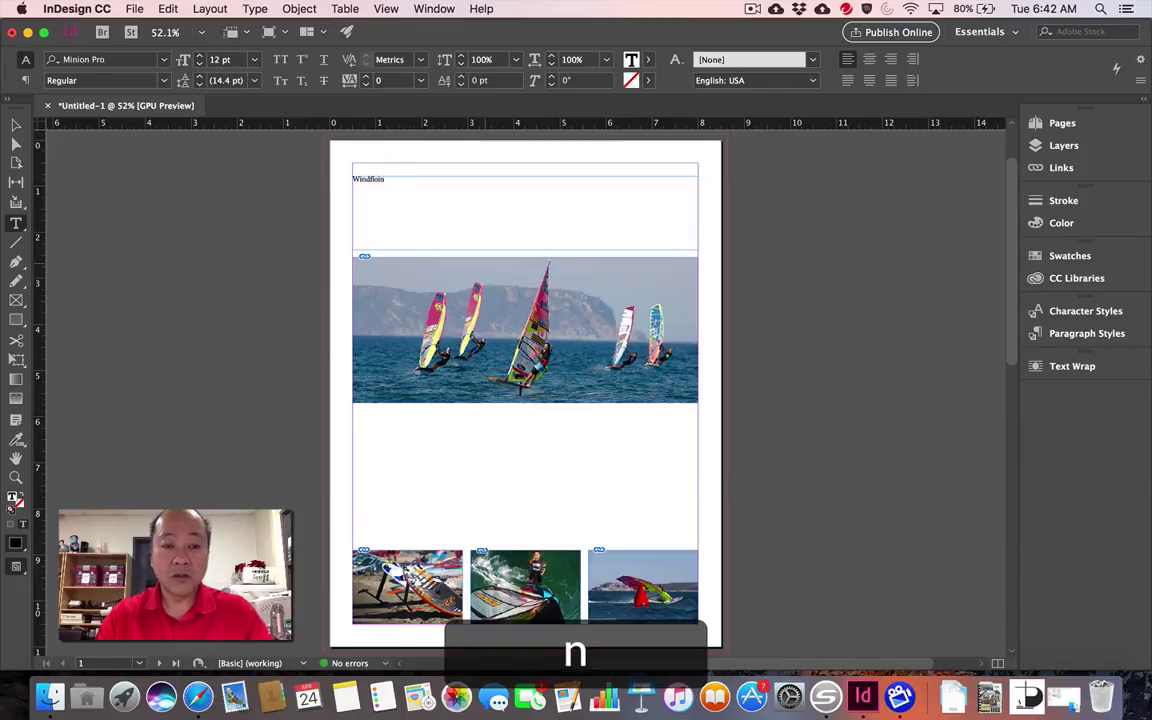
{"action": "key", "text": "BackSpace"}
{"action": "type", "text": "ing"}
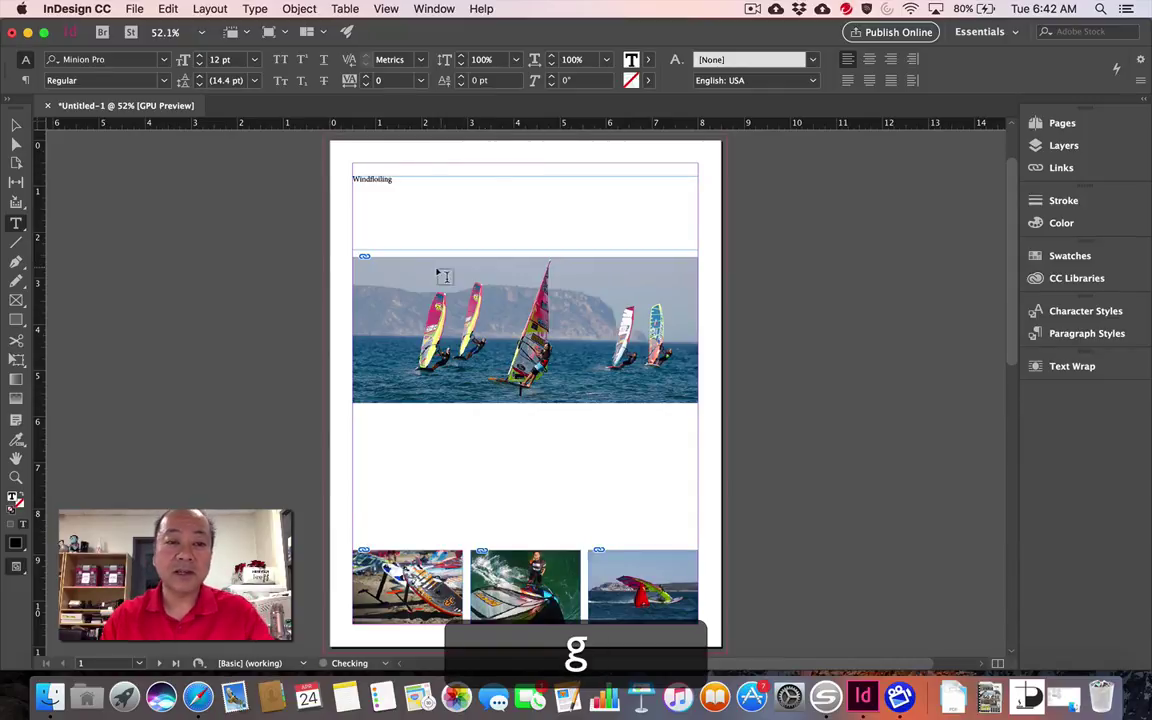
Step: Set the title text's font to Avenir in the Black style
{"action": "left_click", "coordinate": [396, 179]}
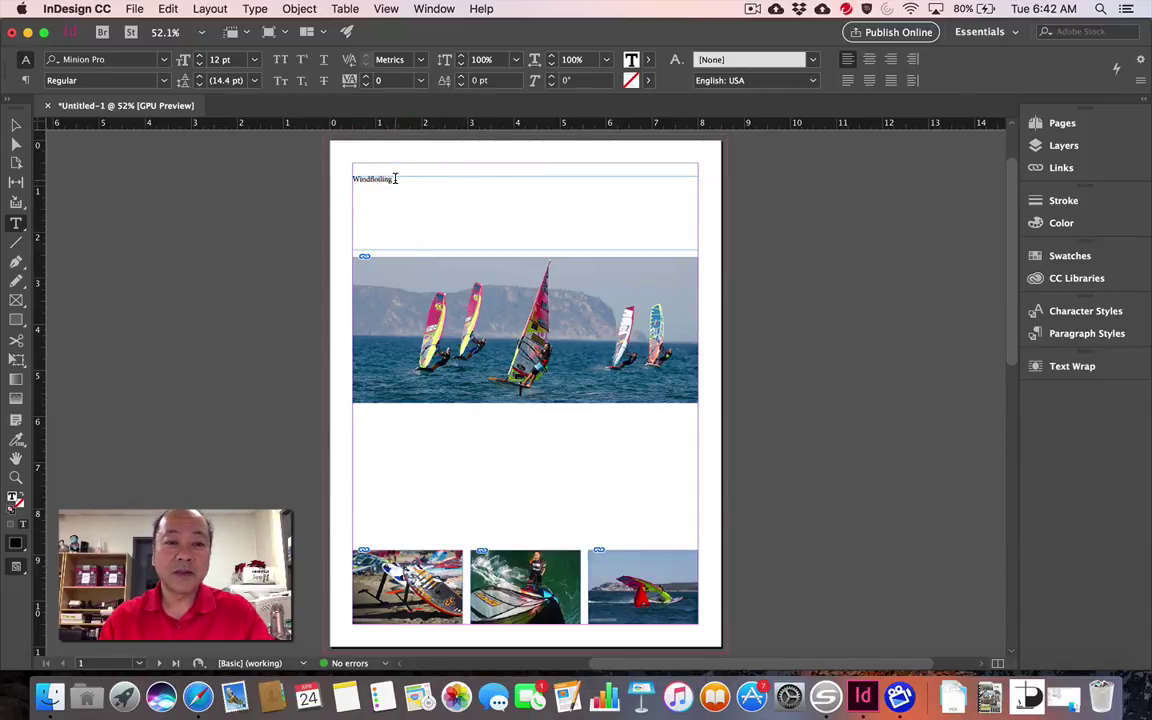
{"action": "left_click_drag", "start_coordinate": [396, 179], "coordinate": [354, 180]}
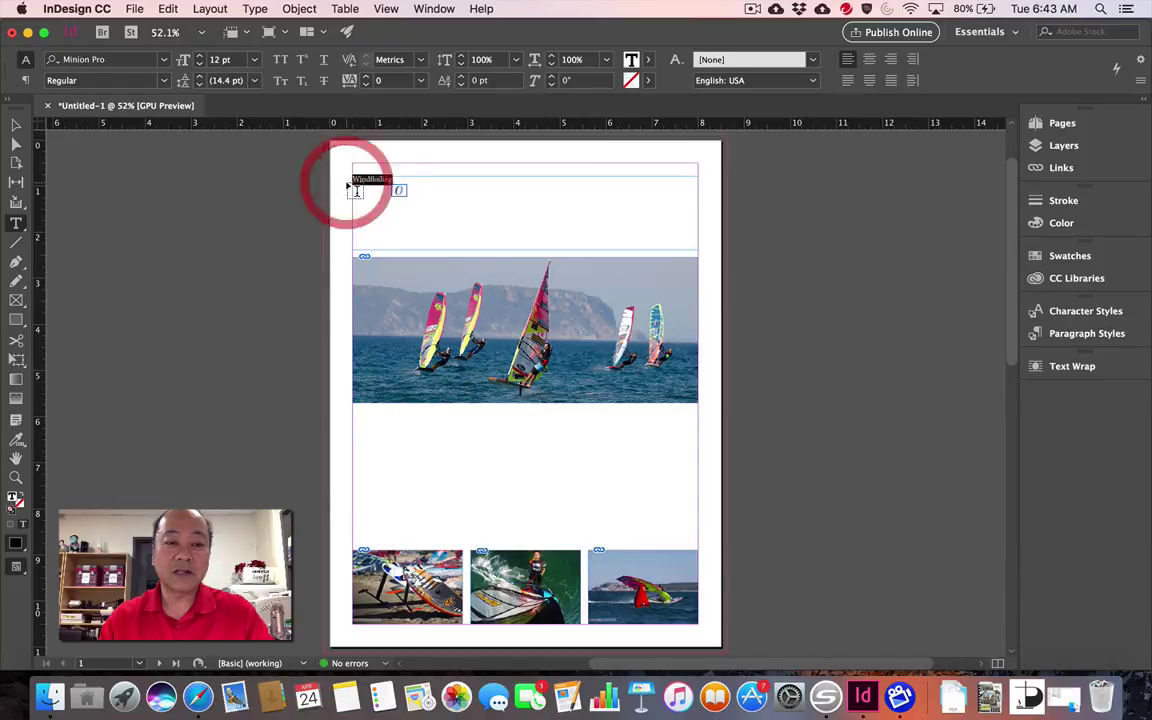
{"action": "left_click", "coordinate": [161, 63]}
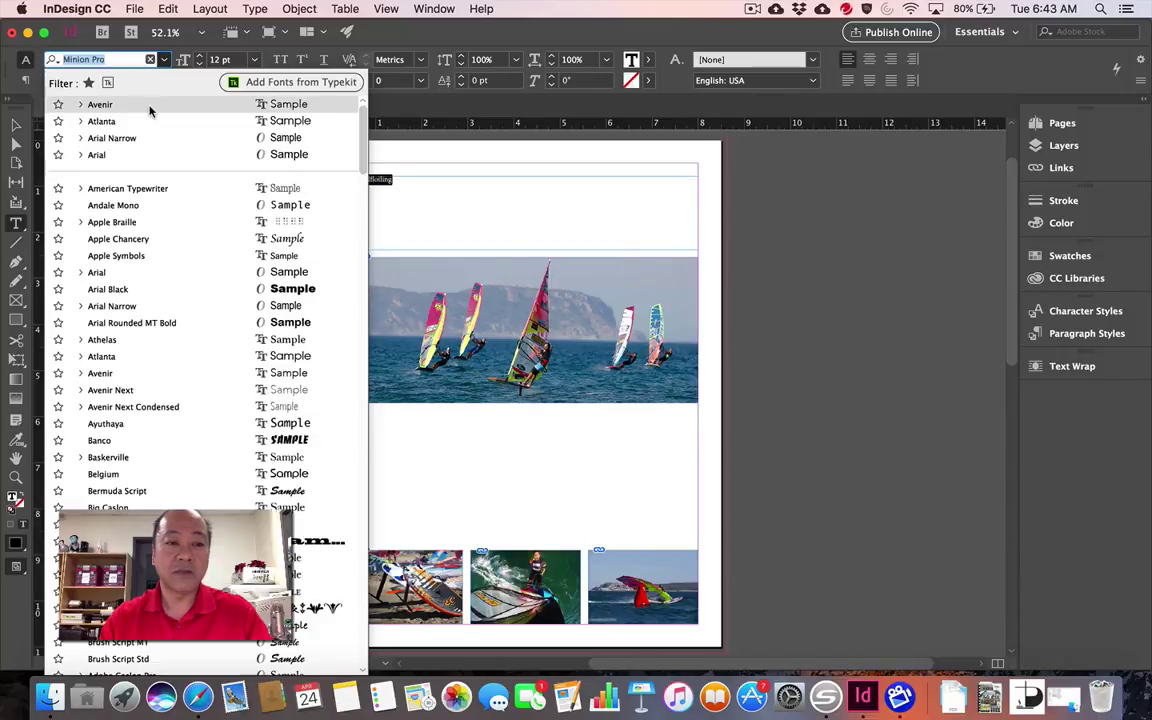
{"action": "left_click", "coordinate": [150, 107]}
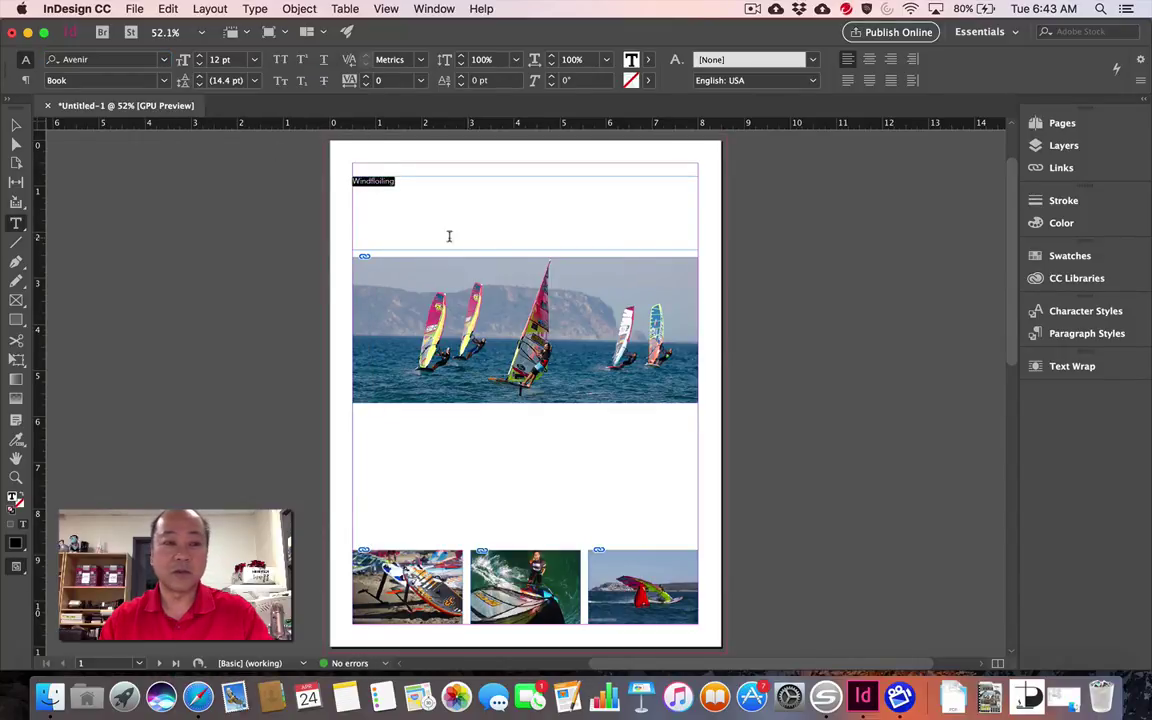
{"action": "left_click", "coordinate": [161, 84]}
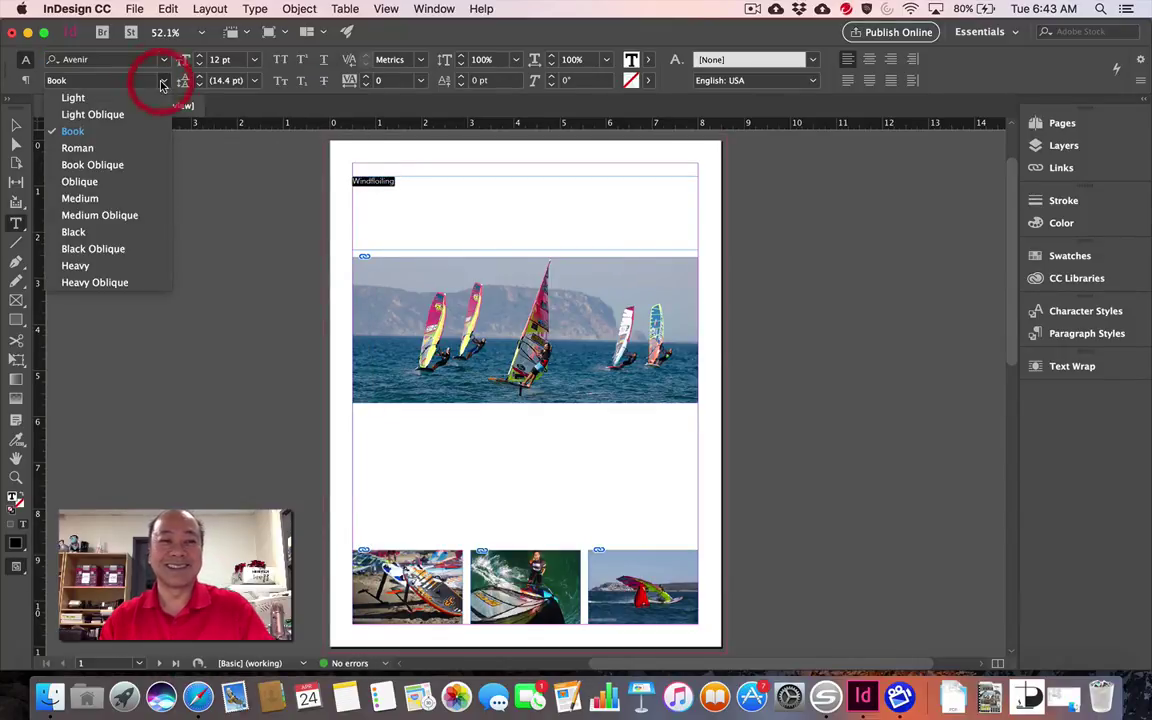
{"action": "left_click", "coordinate": [150, 232]}
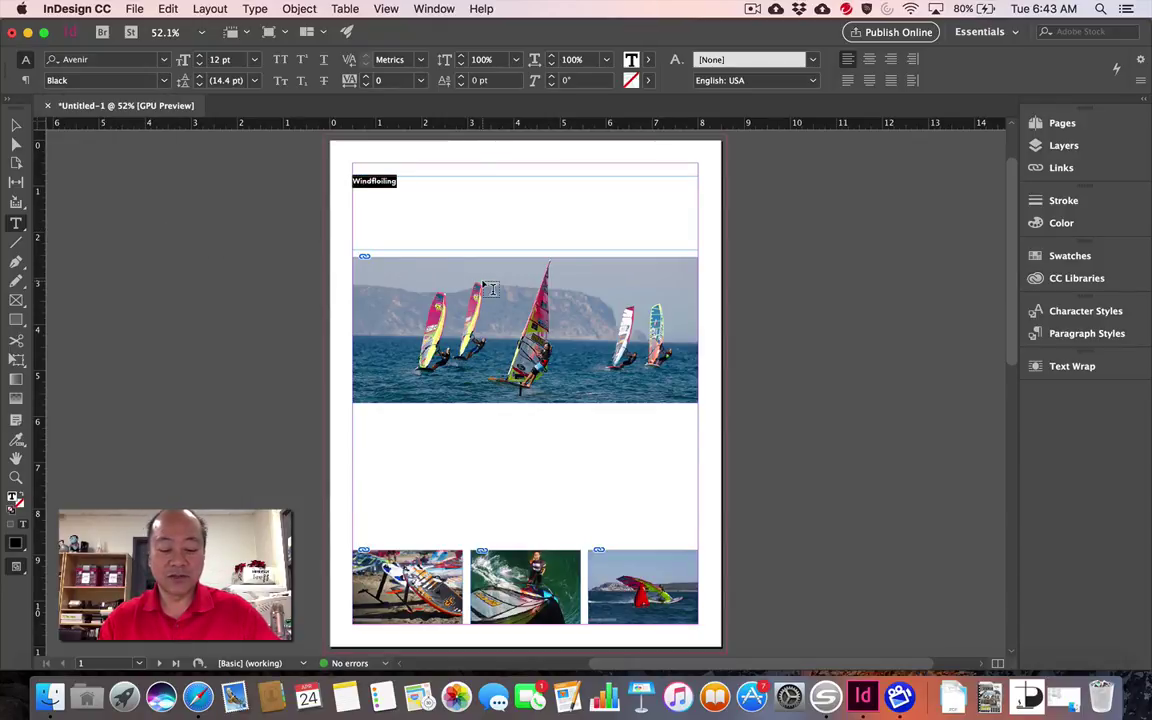
Step: Enlarge the title text to 28 pt and correct its spelling to "Windfoiling"
{"action": "left_click", "coordinate": [491, 289]}
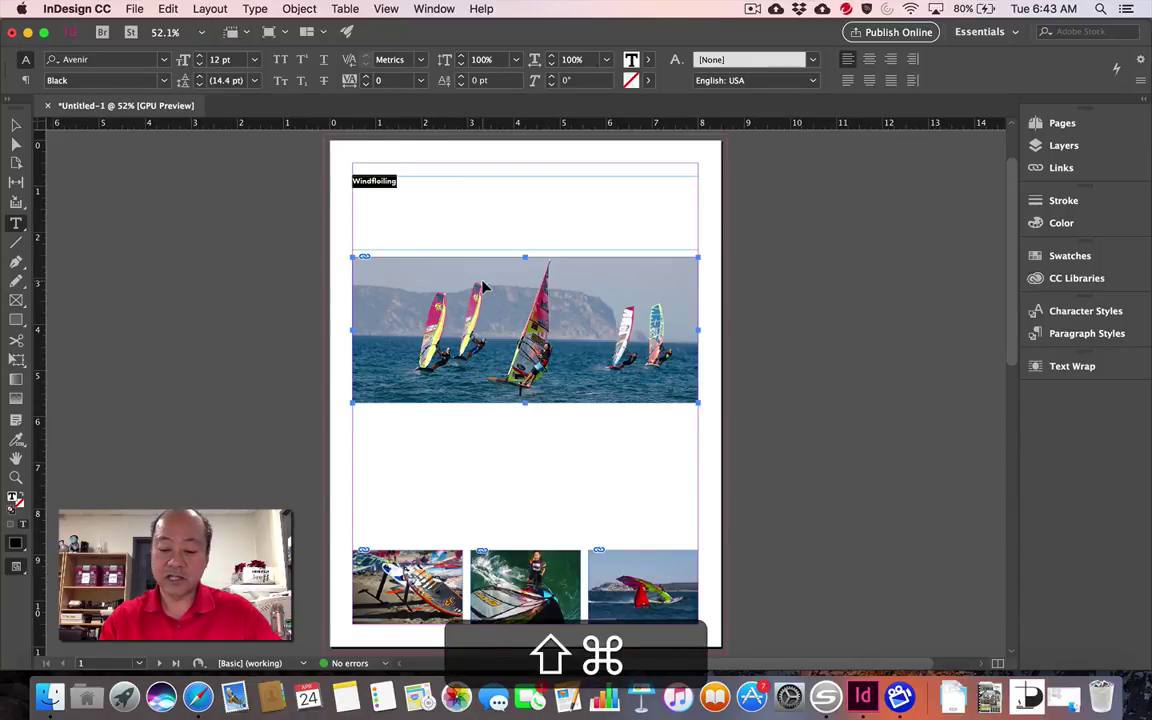
{"action": "key", "text": "super+shift+period"}
{"action": "key", "text": "super+shift+period"}
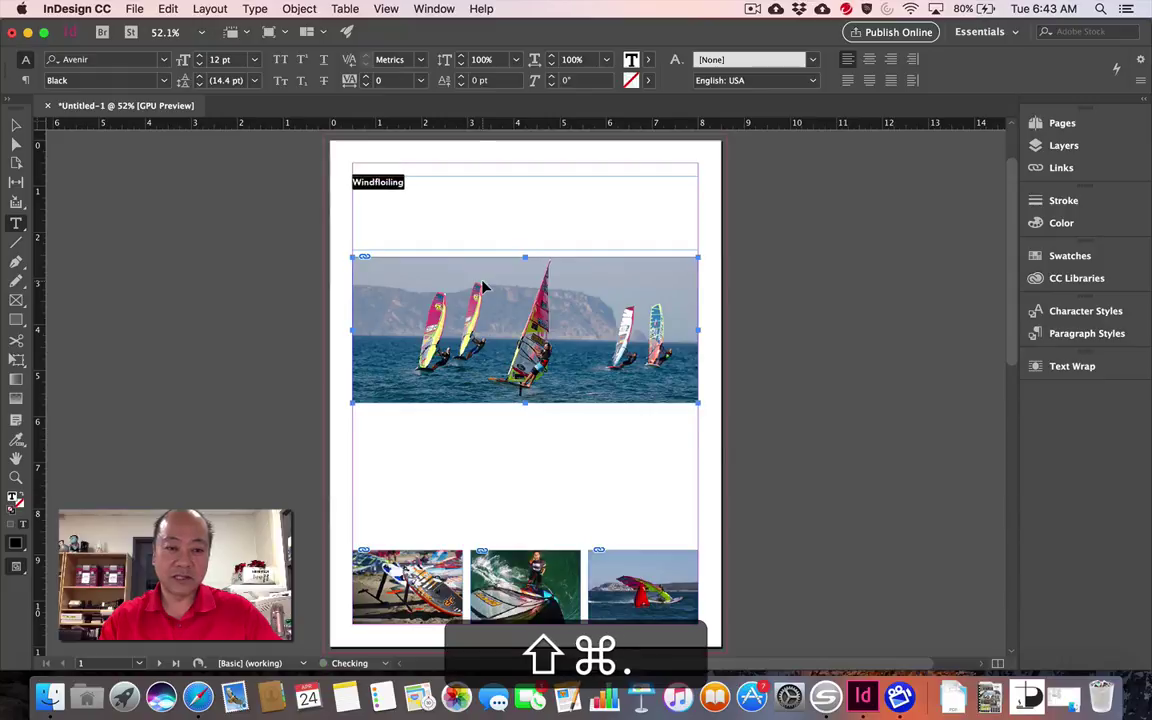
{"action": "key", "text": "super+shift+period"}
{"action": "key", "text": "super+shift+period"}
{"action": "key", "text": "super+shift+period"}
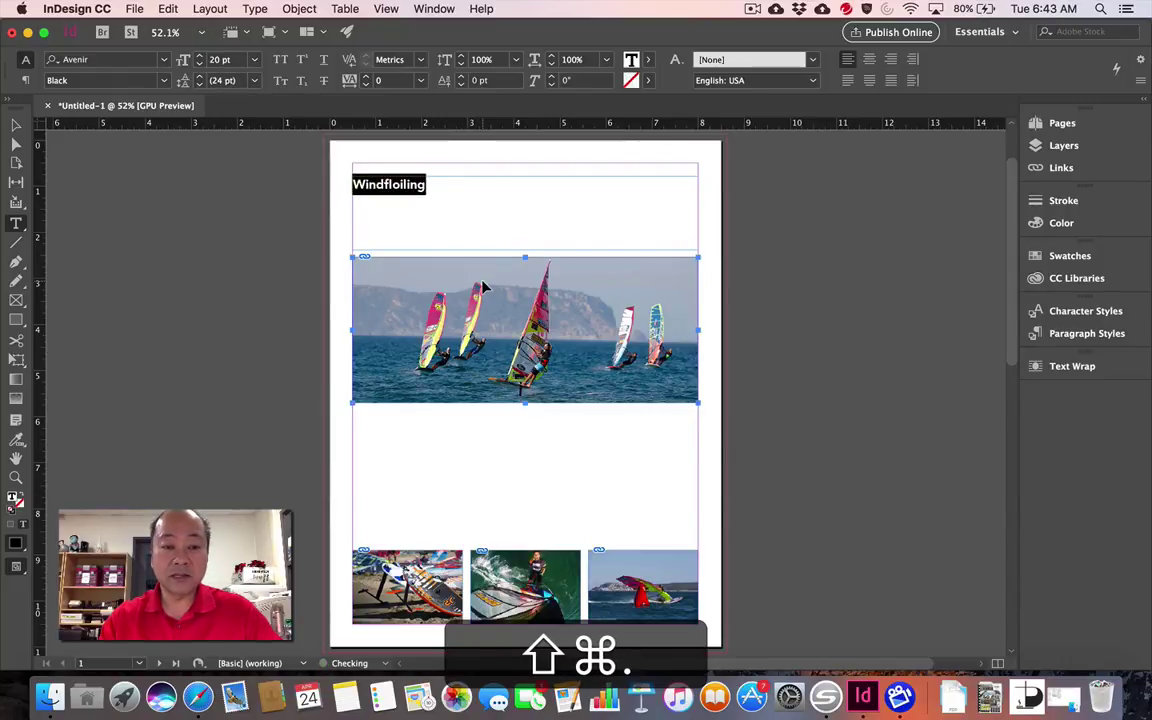
{"action": "key", "text": "super+shift+period"}
{"action": "key", "text": "super+shift+period"}
{"action": "key", "text": "super+shift+period"}
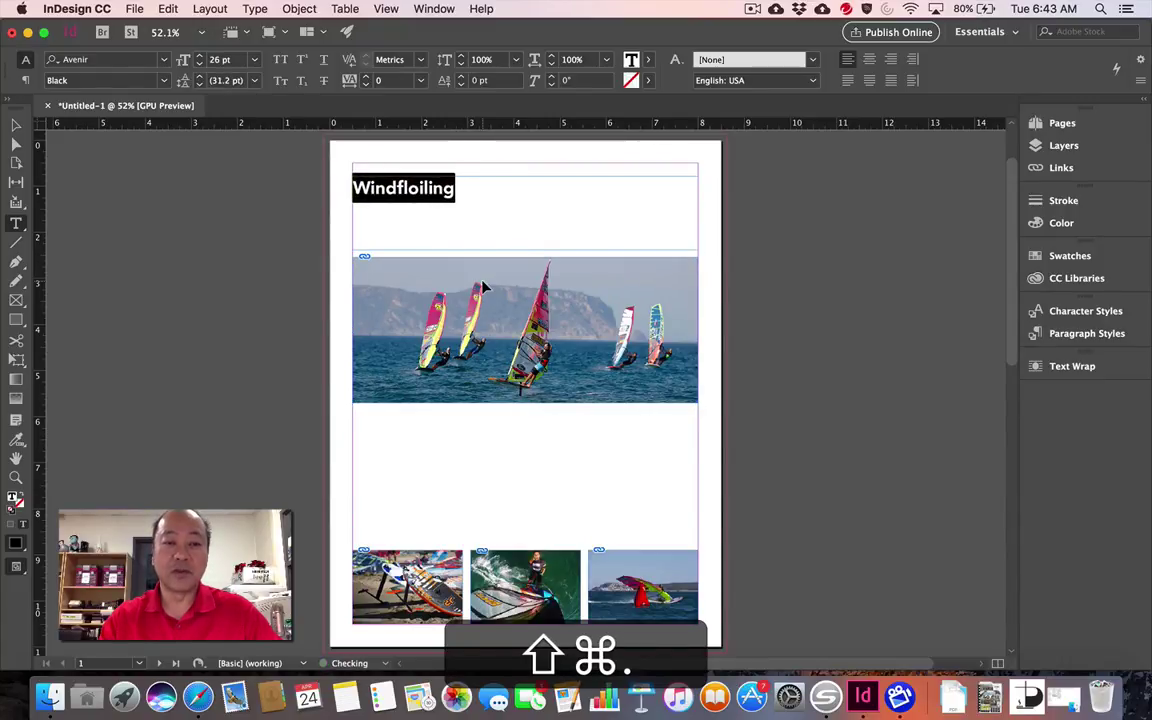
{"action": "left_click", "coordinate": [411, 188]}
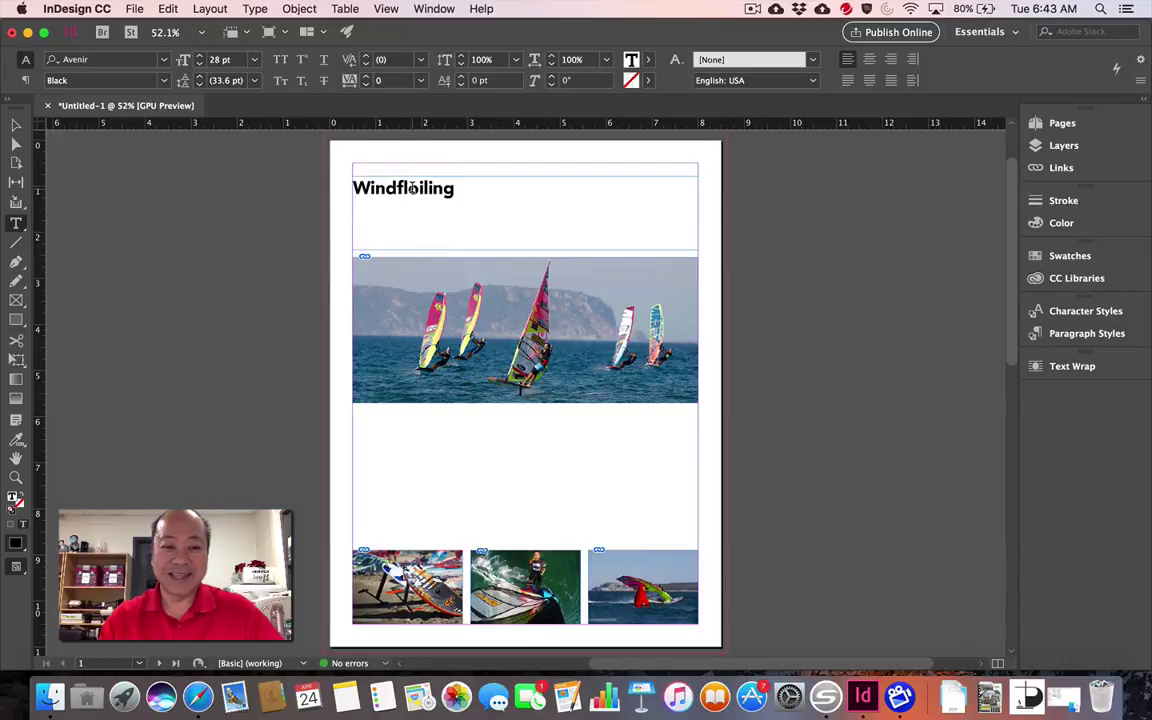
{"action": "key", "text": "BackSpace"}
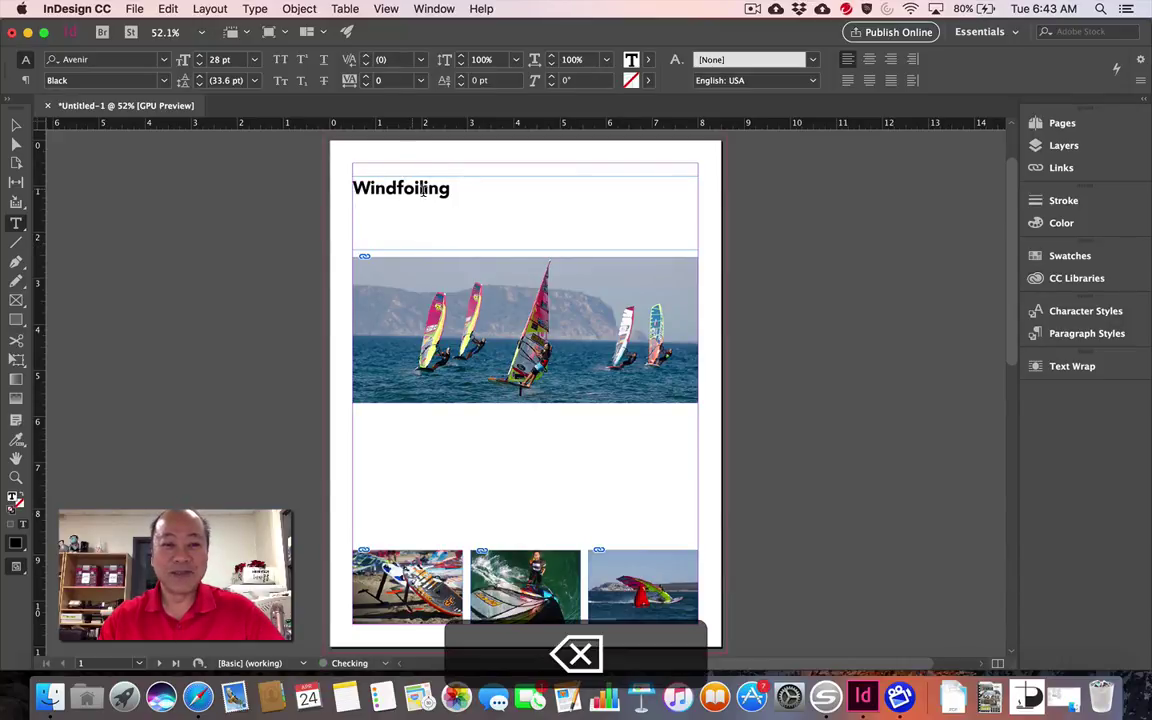
Step: Enlarge the "Windfoiling" title to 98 pt so it nearly spans the margins, and center it in its frame
{"action": "left_click_drag", "start_coordinate": [454, 191], "coordinate": [329, 193]}
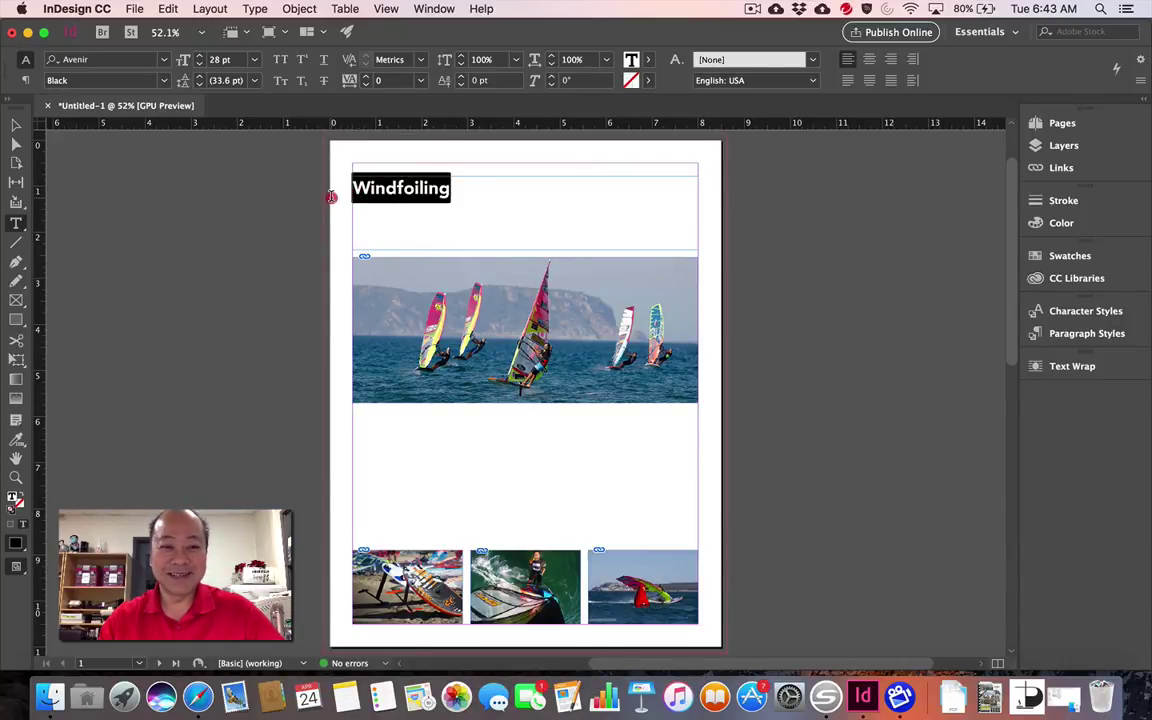
{"action": "left_click", "coordinate": [14, 126]}
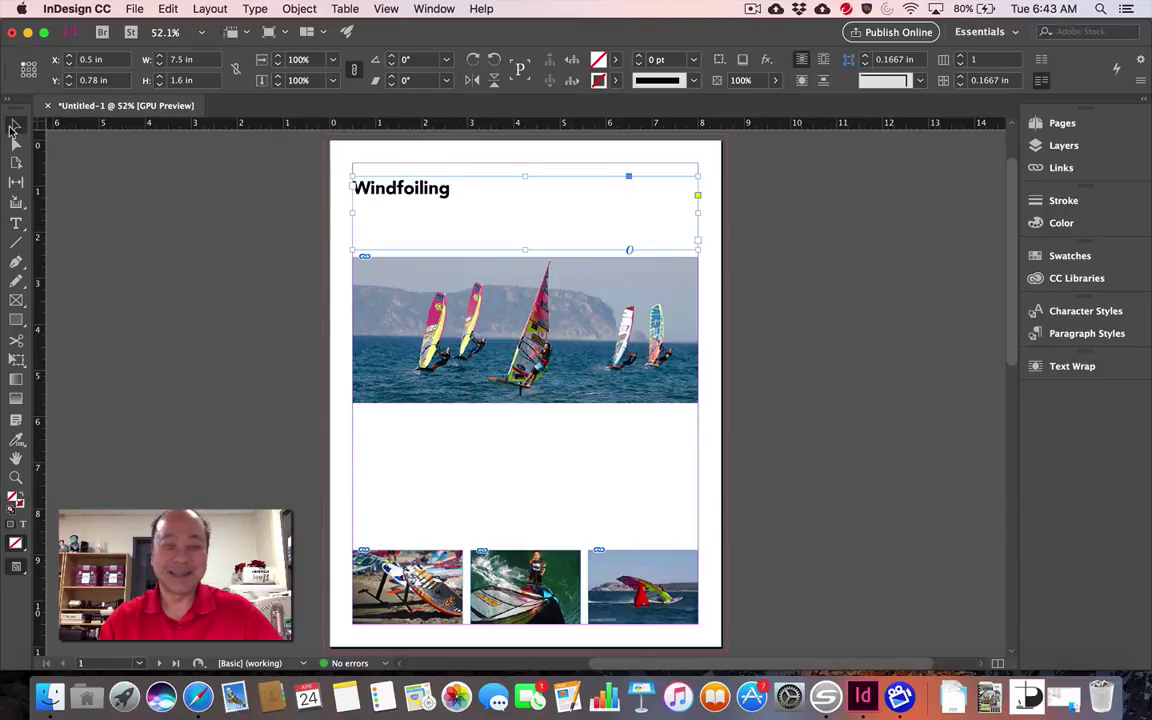
{"action": "key", "text": "super+shift+period"}
{"action": "key", "text": "super+shift+period"}
{"action": "key", "text": "super+shift+period"}
{"action": "key", "text": "super+shift+period"}
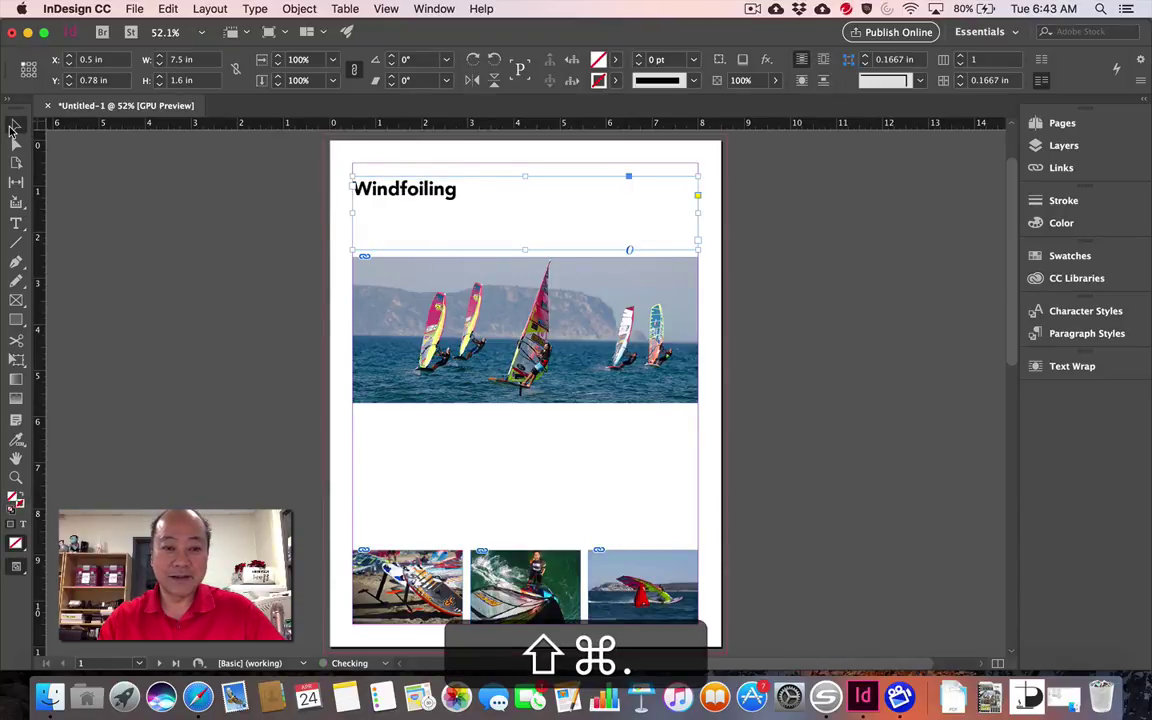
{"action": "key", "text": "super+shift+period"}
{"action": "key", "text": "super+shift+period"}
{"action": "key", "text": "super+shift+period"}
{"action": "key", "text": "super+shift+period"}
{"action": "key", "text": "super+shift+period"}
{"action": "key", "text": "super+shift+period"}
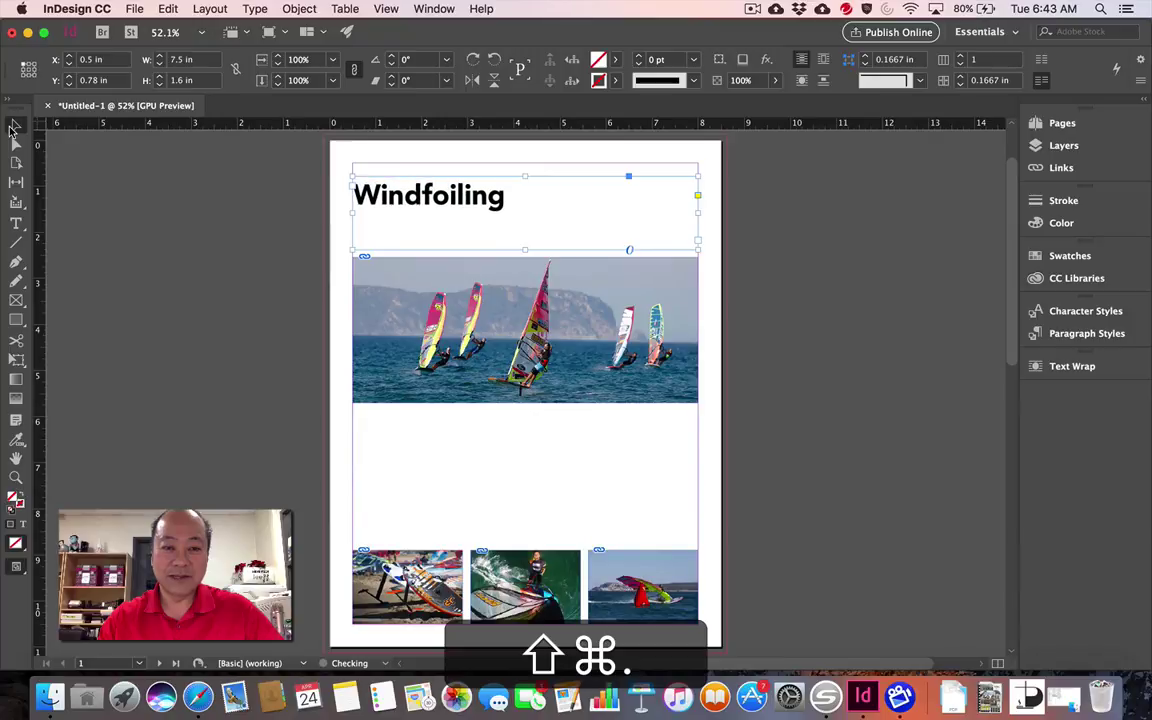
{"action": "key", "text": "super+shift+period"}
{"action": "key", "text": "super+shift+period"}
{"action": "key", "text": "super+shift+period"}
{"action": "key", "text": "super+shift+period"}
{"action": "key", "text": "super+shift+period"}
{"action": "key", "text": "super+shift+period"}
{"action": "key", "text": "super+shift+period"}
{"action": "key", "text": "super+shift+period"}
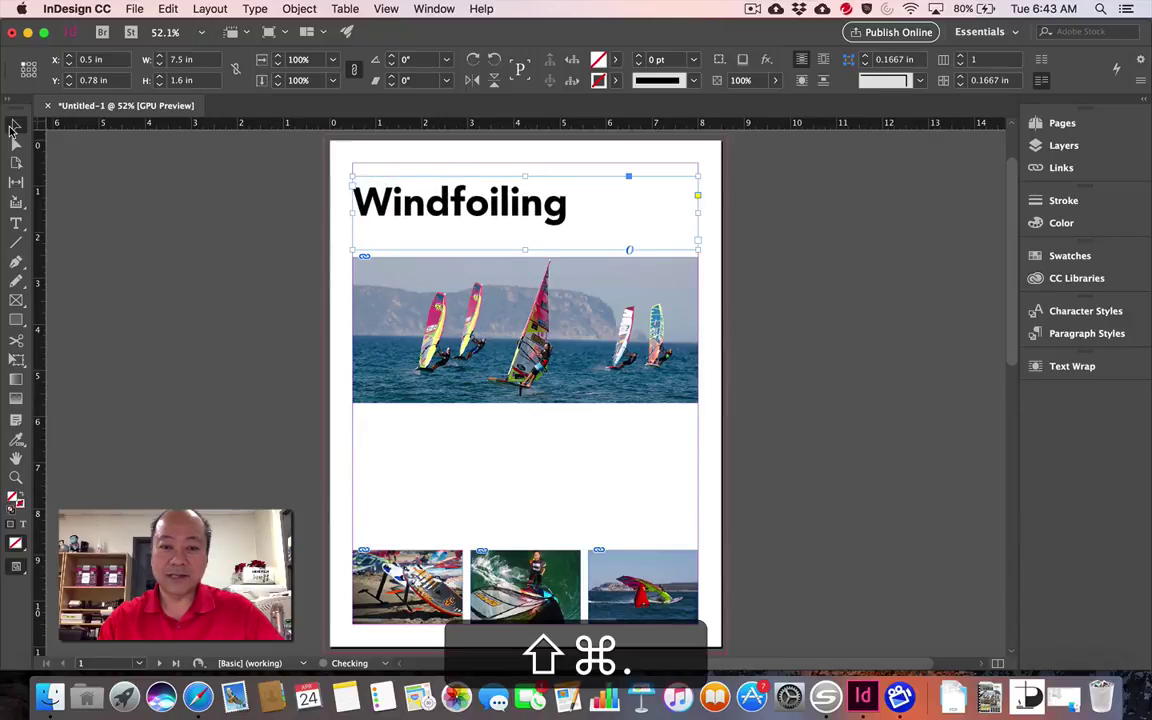
{"action": "key", "text": "super+shift+period"}
{"action": "key", "text": "super+shift+period"}
{"action": "key", "text": "super+shift+period"}
{"action": "key", "text": "super+shift+period"}
{"action": "key", "text": "super+shift+period"}
{"action": "key", "text": "super+shift+period"}
{"action": "key", "text": "super+shift+period"}
{"action": "key", "text": "super+shift+period"}
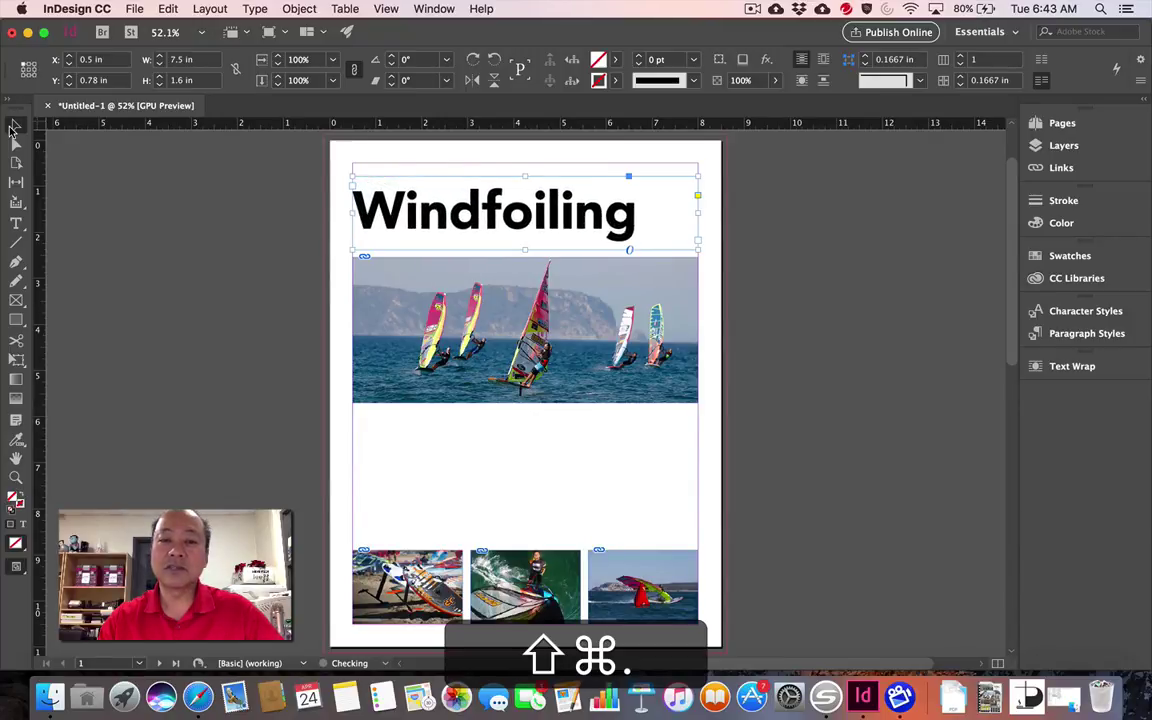
{"action": "key", "text": "super+shift+period"}
{"action": "key", "text": "super+shift+period"}
{"action": "key", "text": "super+shift+period"}
{"action": "key", "text": "super+shift+period"}
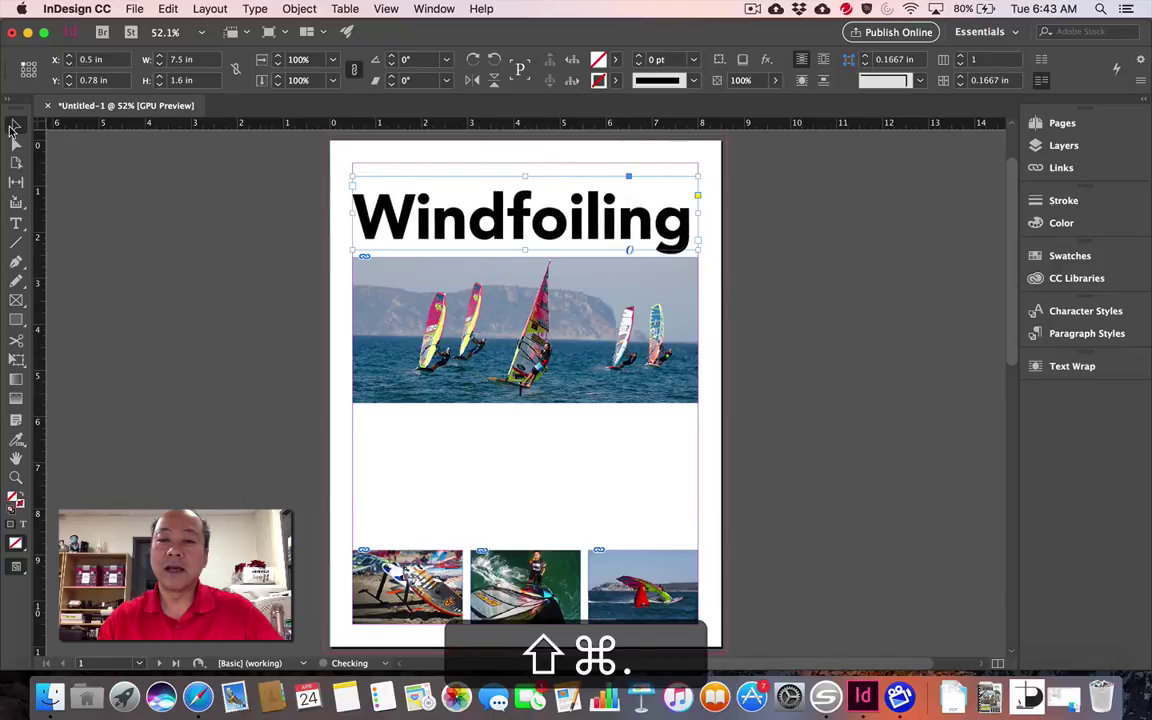
{"action": "left_click", "coordinate": [14, 126]}
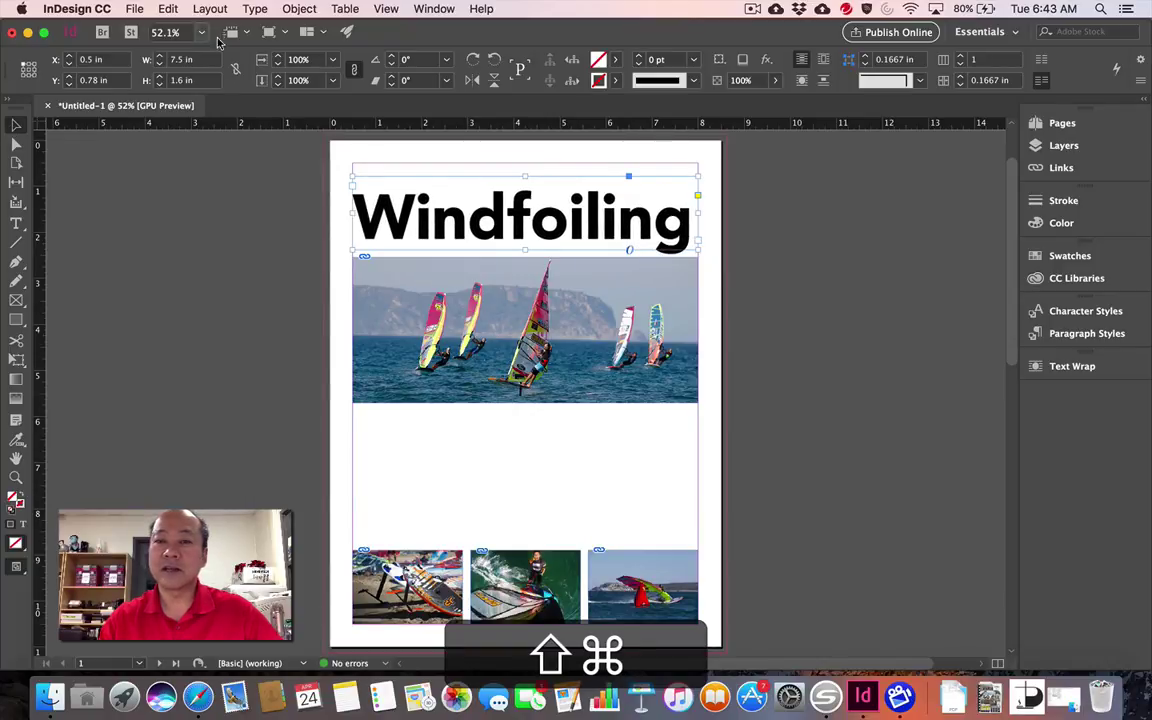
{"action": "left_click", "coordinate": [15, 223]}
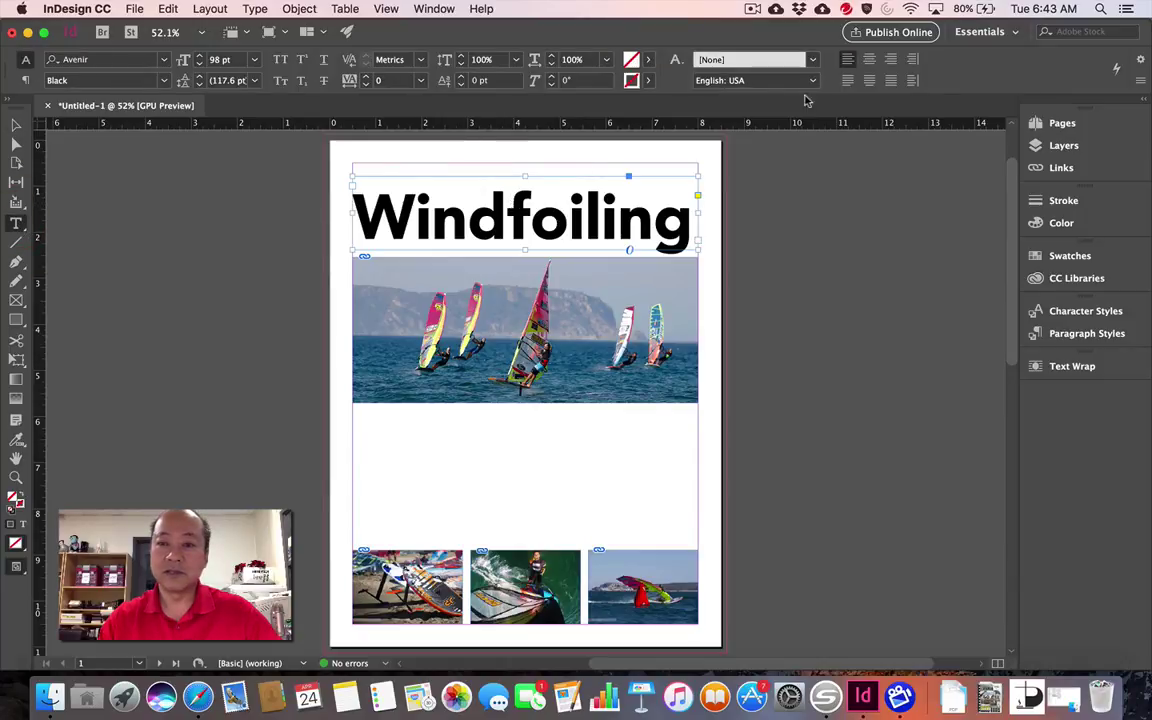
{"action": "left_click", "coordinate": [870, 60]}
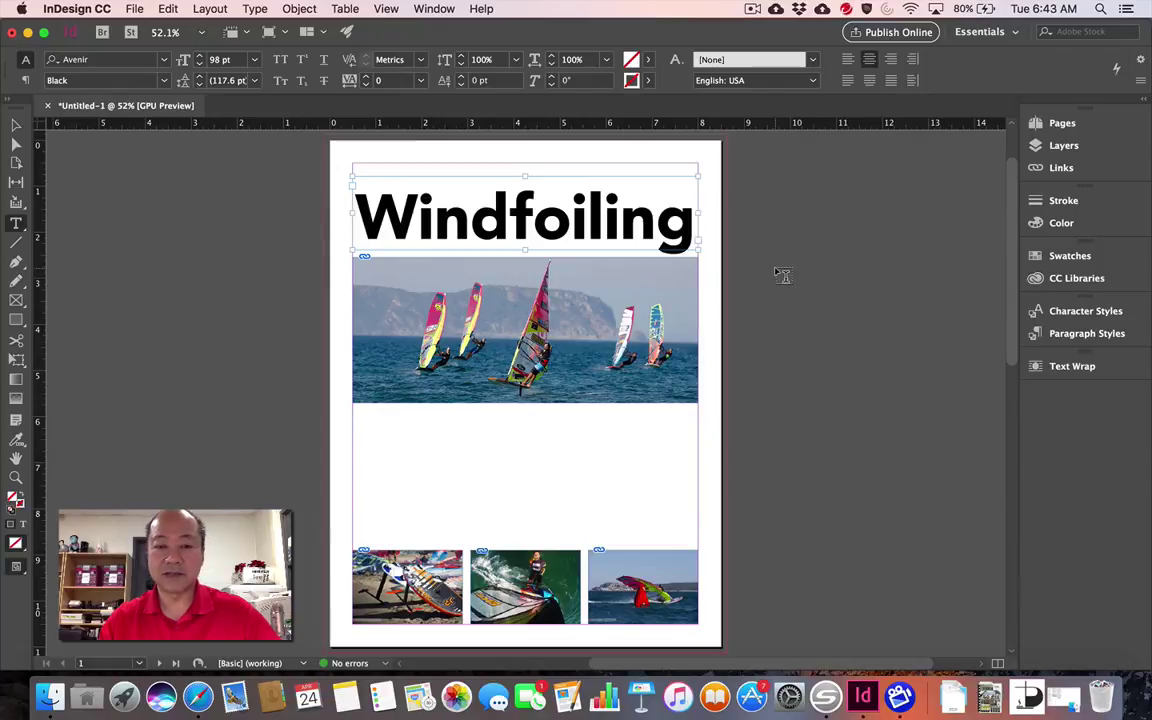
Step: Move the large photo straight up to Y 2.1511 in so its top edge meets the title's baseline
{"action": "left_click", "coordinate": [16, 123]}
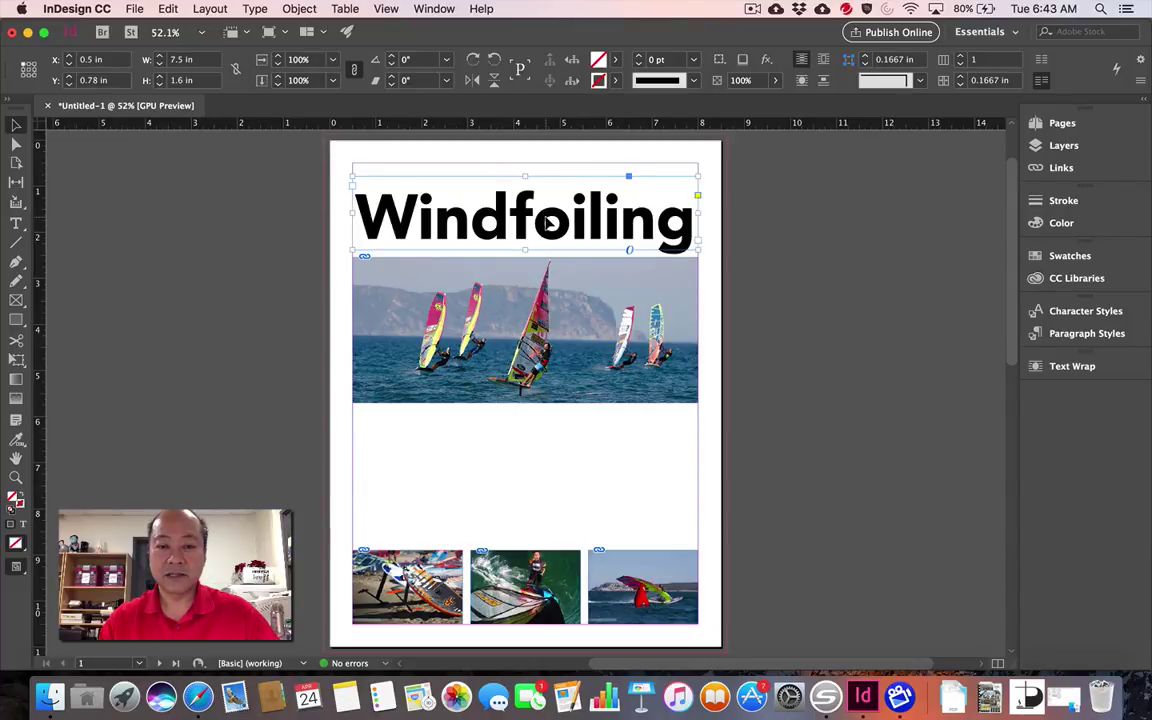
{"action": "left_click", "coordinate": [526, 328]}
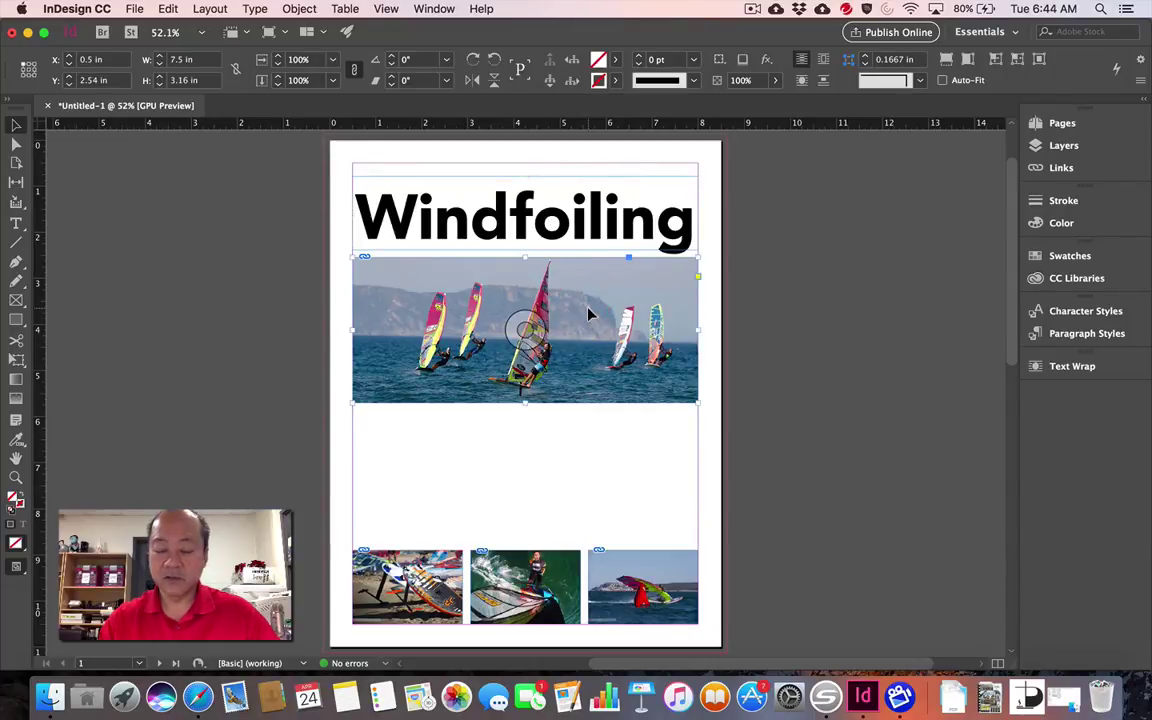
{"action": "key", "text": "Up"}
{"action": "key", "text": "Up"}
{"action": "key", "text": "Up"}
{"action": "key", "text": "Up"}
{"action": "key", "text": "Up"}
{"action": "key", "text": "Up"}
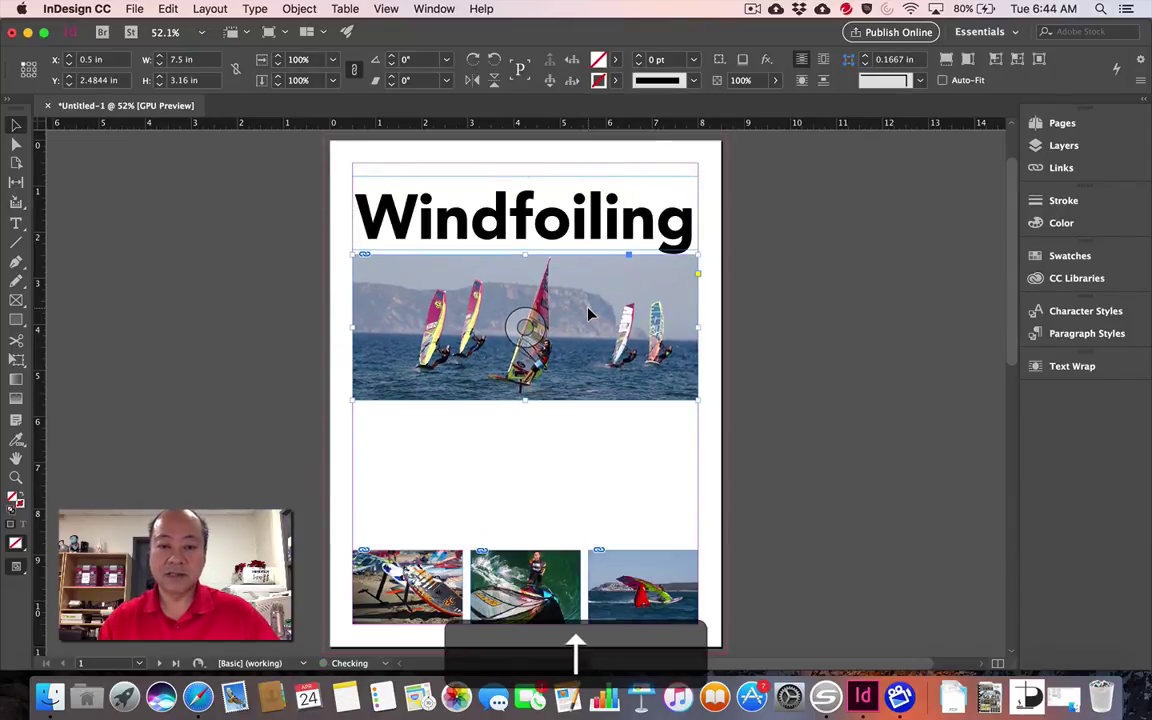
{"action": "key", "text": "Up"}
{"action": "key", "text": "Up"}
{"action": "key", "text": "Up"}
{"action": "key", "text": "Up"}
{"action": "key", "text": "Up"}
{"action": "key", "text": "Up"}
{"action": "key", "text": "Up"}
{"action": "key", "text": "Up"}
{"action": "key", "text": "Up"}
{"action": "key", "text": "Up"}
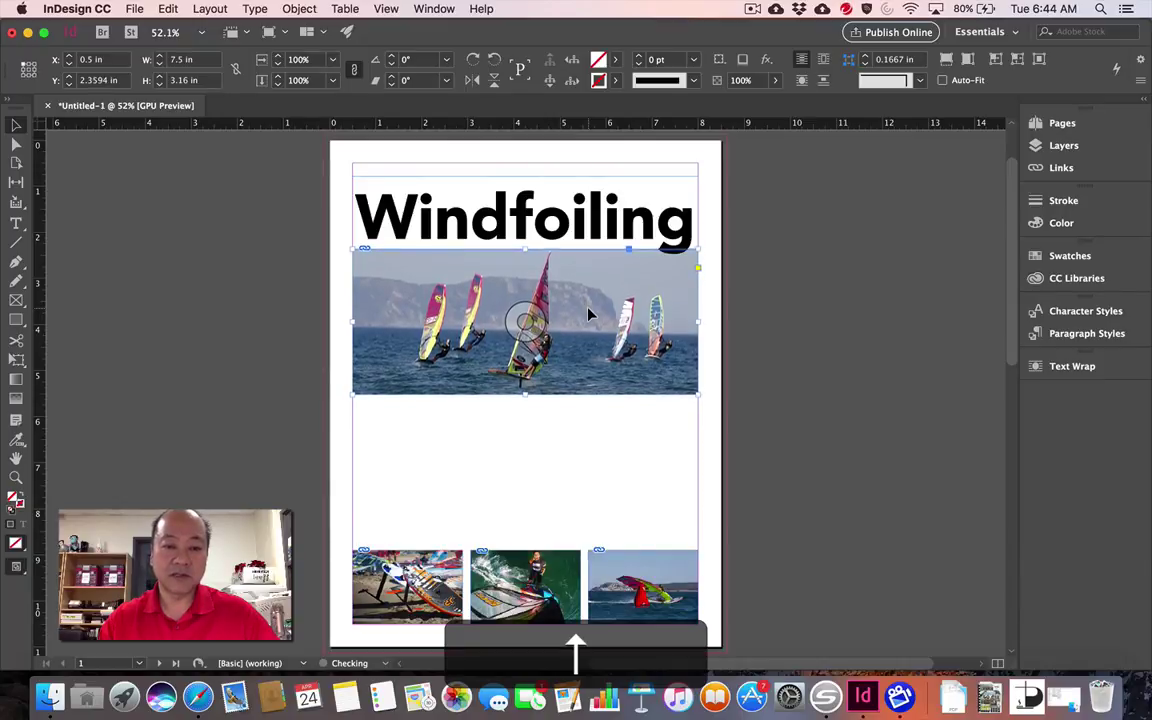
{"action": "key", "text": "Up"}
{"action": "key", "text": "Up"}
{"action": "key", "text": "Up"}
{"action": "key", "text": "Up"}
{"action": "key", "text": "Up"}
{"action": "key", "text": "Up"}
{"action": "key", "text": "Up"}
{"action": "key", "text": "Up"}
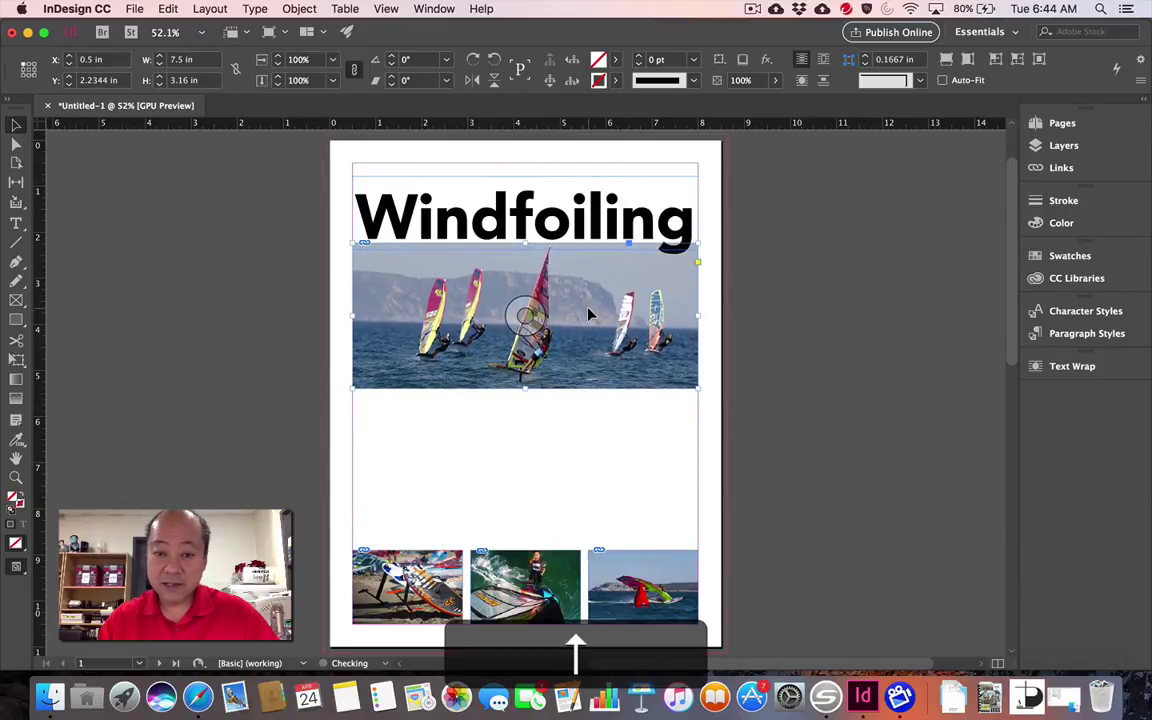
{"action": "key", "text": "Up"}
{"action": "key", "text": "Up"}
{"action": "key", "text": "Up"}
{"action": "key", "text": "Up"}
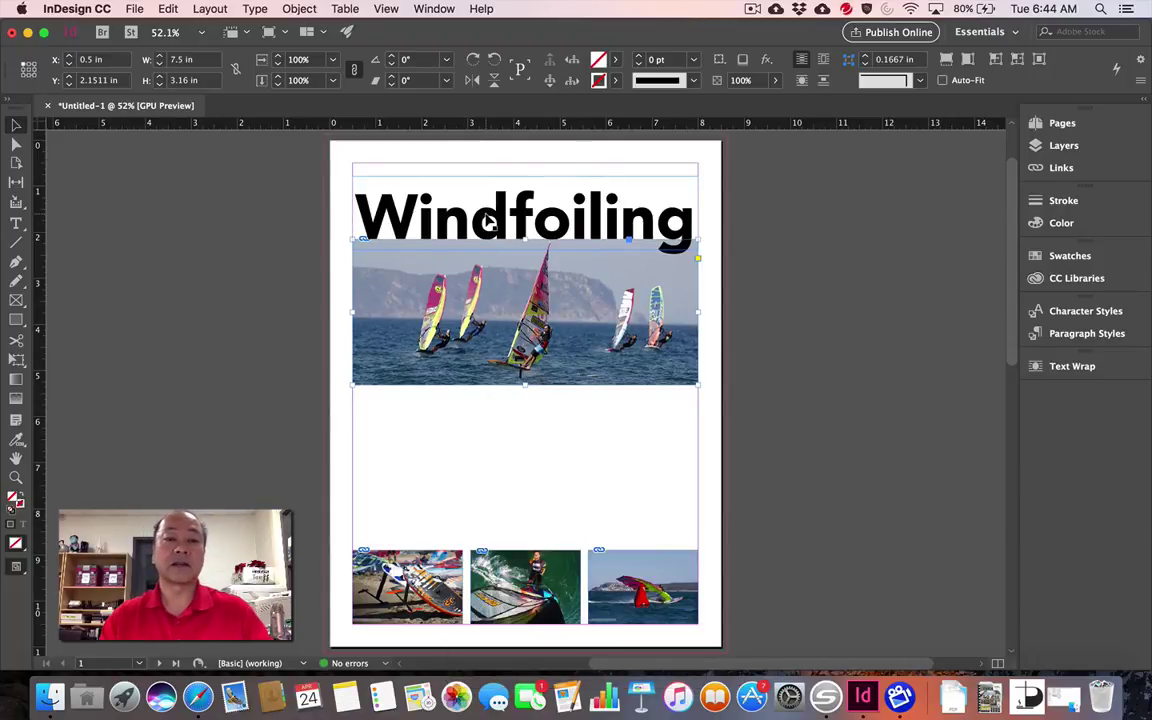
Step: Draw a text frame about 2.39 x 0.6 in above the title, starting at the left margin, and enter "The World Of"
{"action": "left_click", "coordinate": [17, 226]}
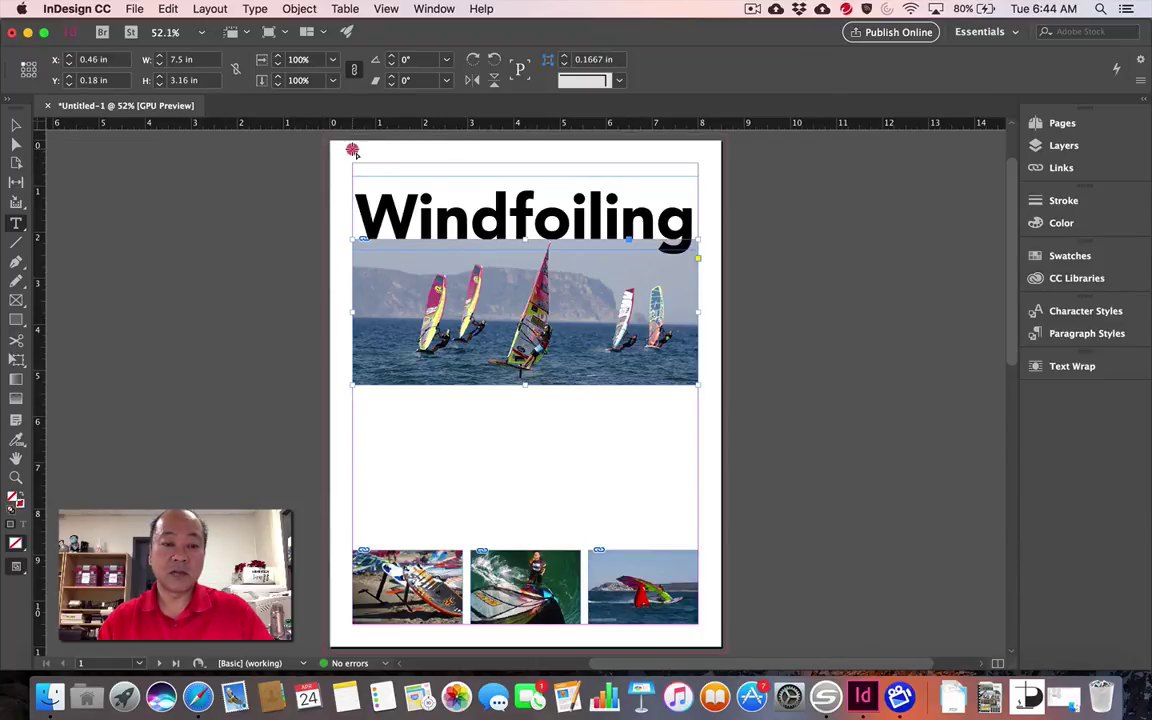
{"action": "left_click_drag", "start_coordinate": [352, 148], "coordinate": [465, 176]}
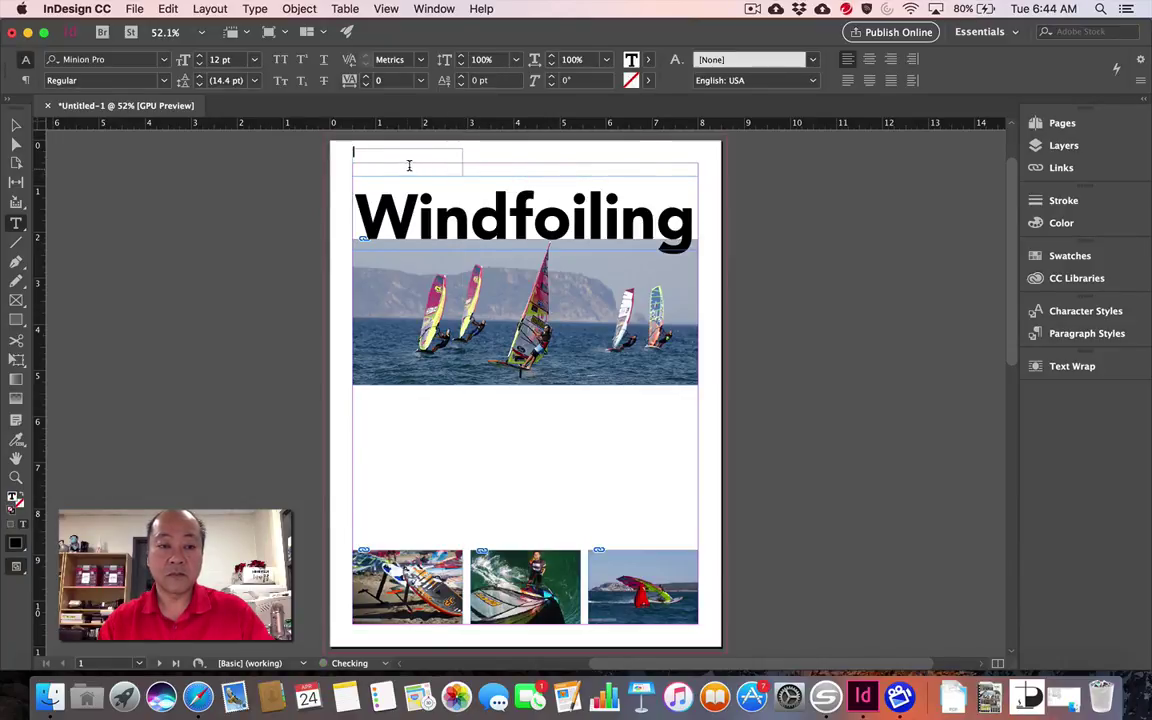
{"action": "type", "text": "The"}
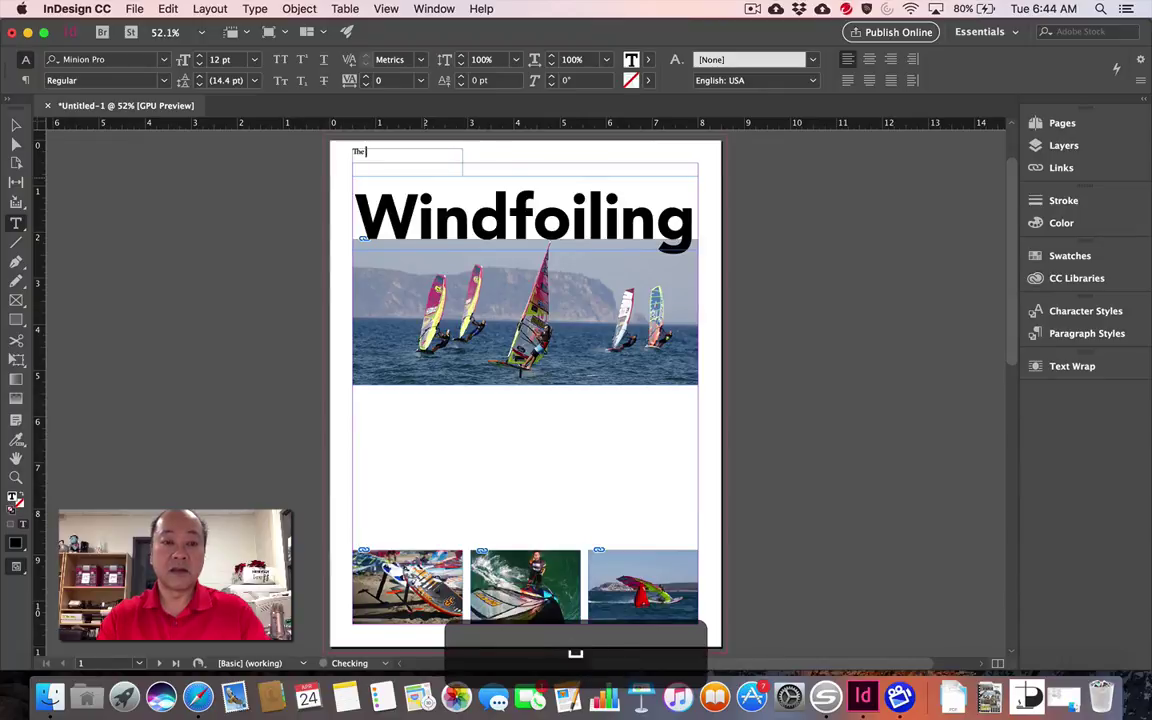
{"action": "type", "text": " World OF"}
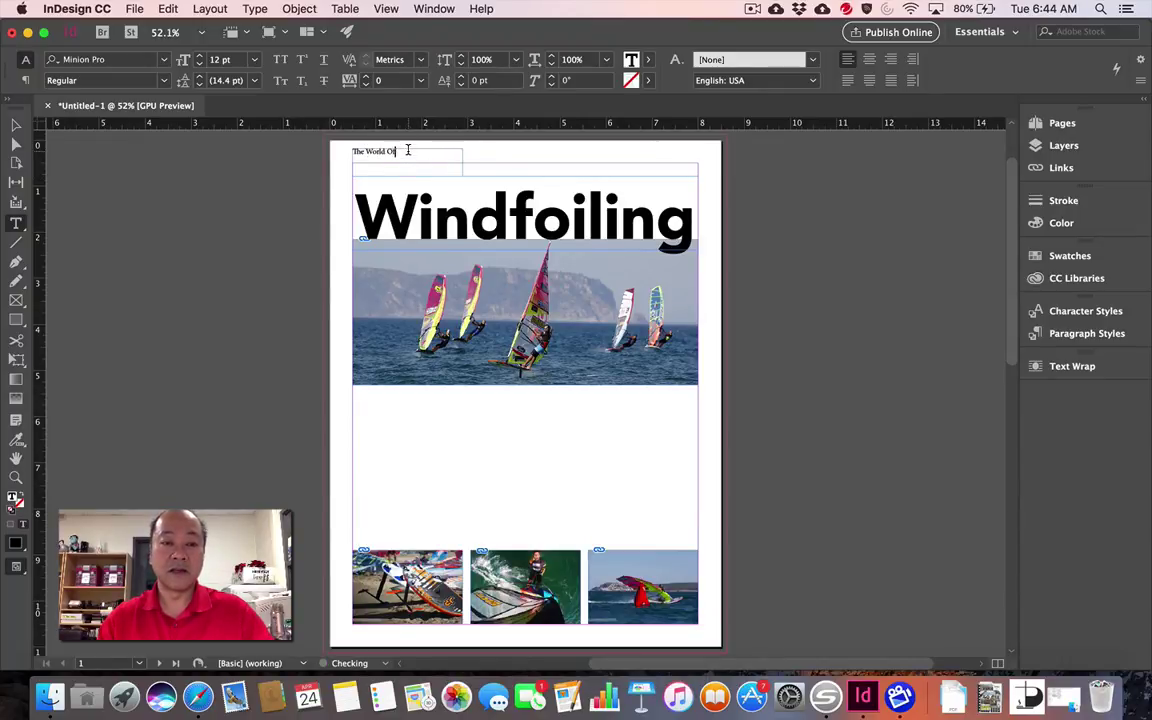
Step: Set the "The World Of" text to Avenir Book at 24 pt
{"action": "left_click_drag", "start_coordinate": [373, 151], "coordinate": [345, 150]}
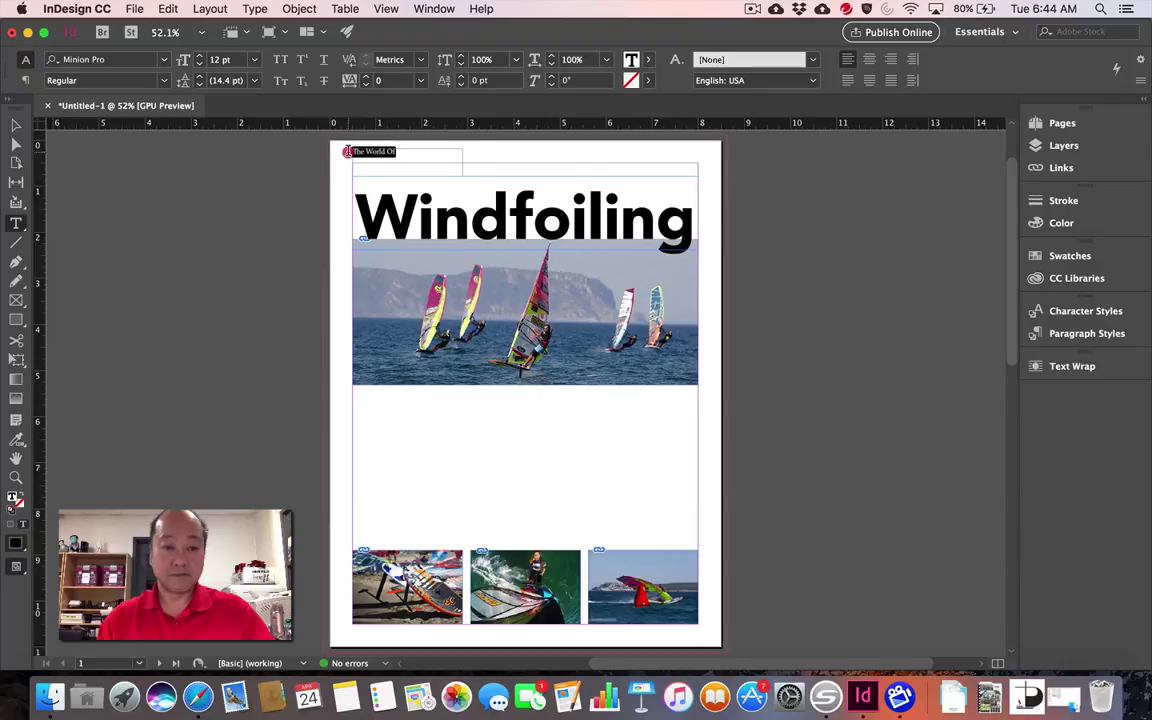
{"action": "left_click", "coordinate": [165, 62]}
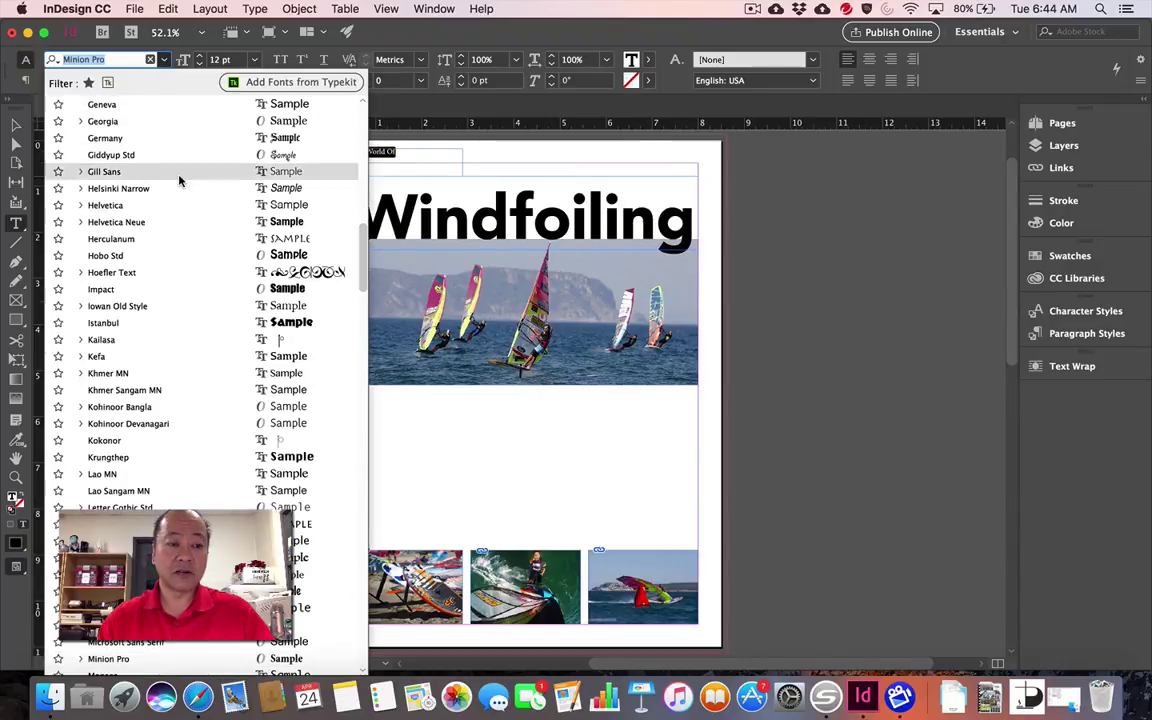
{"action": "scroll", "coordinate": [180, 179], "scroll_direction": "up", "scroll_amount": 10}
{"action": "left_click", "coordinate": [150, 97]}
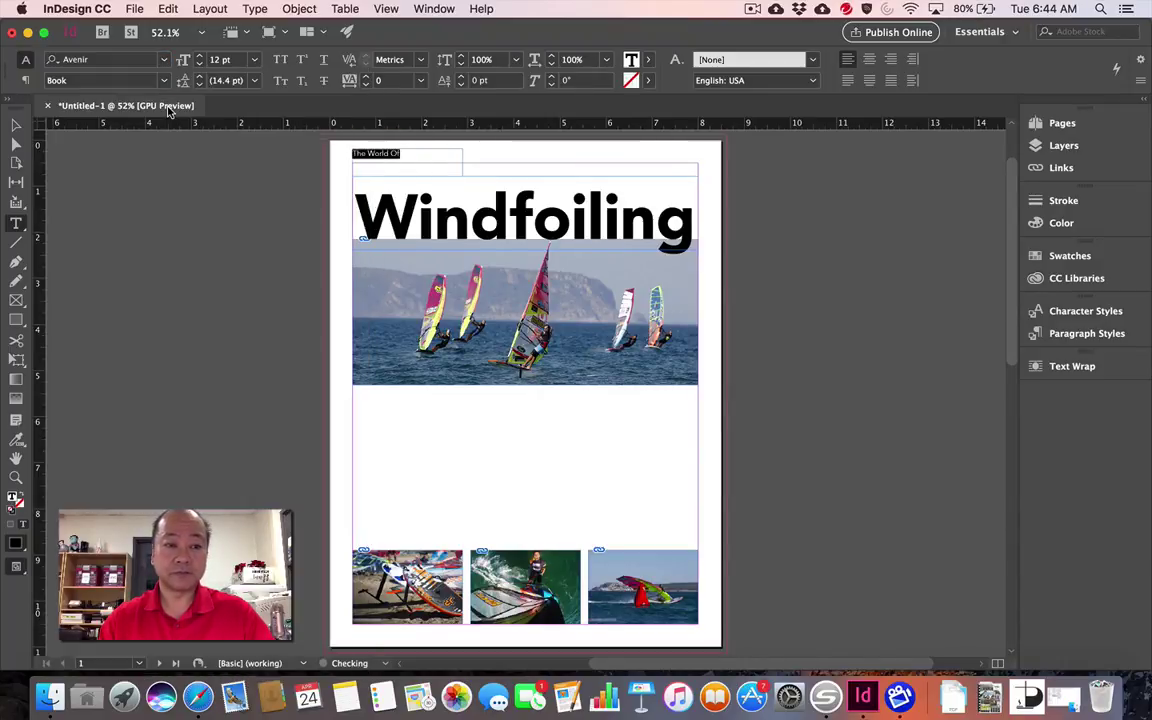
{"action": "left_click", "coordinate": [504, 180], "text": "super"}
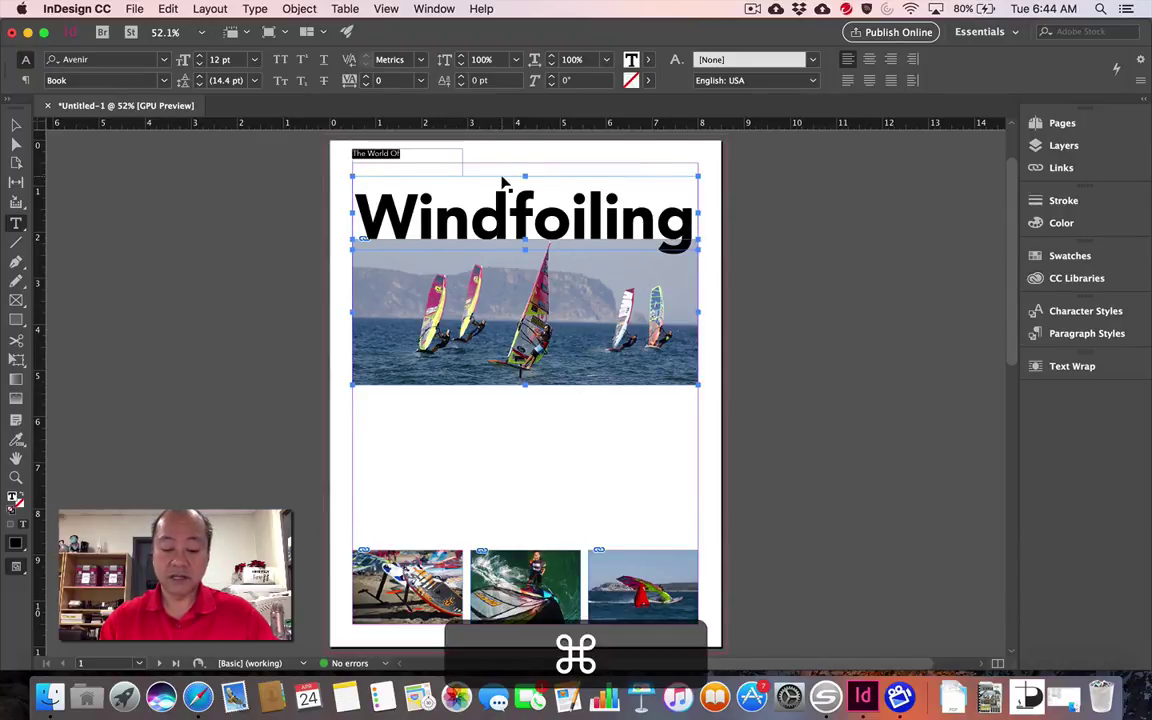
{"action": "left_click", "coordinate": [504, 180], "text": "super"}
{"action": "key", "text": "shift+super+a"}
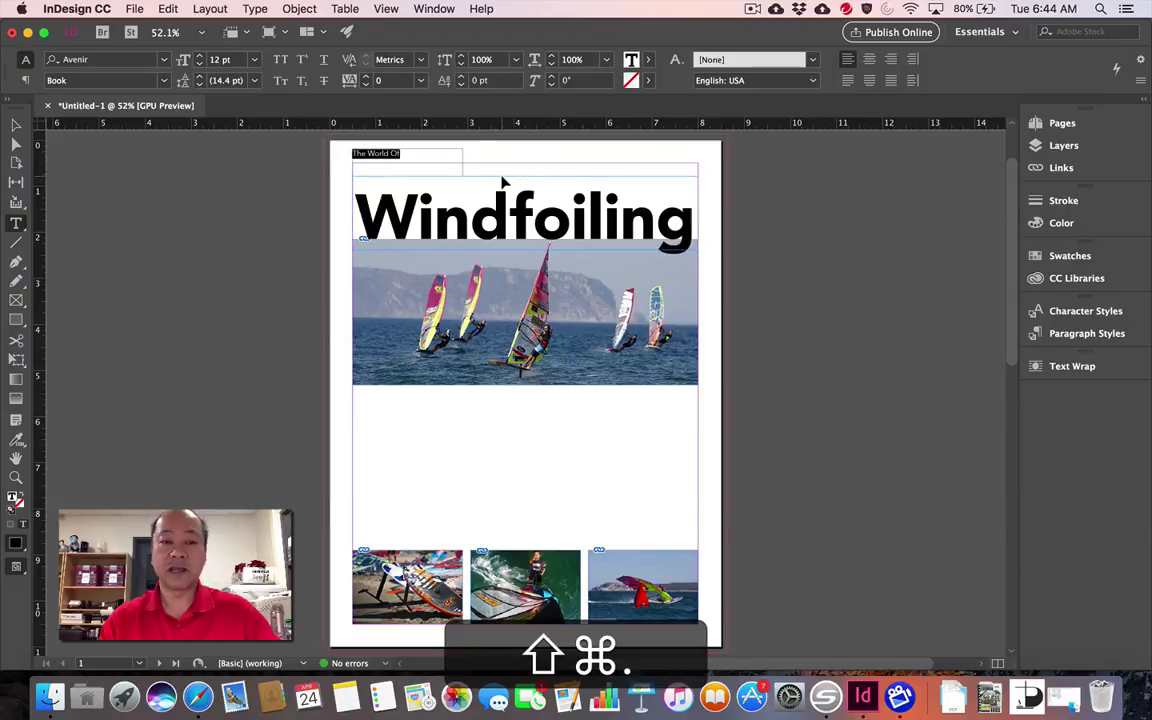
{"action": "key", "text": "shift+super+period"}
{"action": "key", "text": "shift+super+period"}
{"action": "key", "text": "shift+super+period"}
{"action": "key", "text": "shift+super+period"}
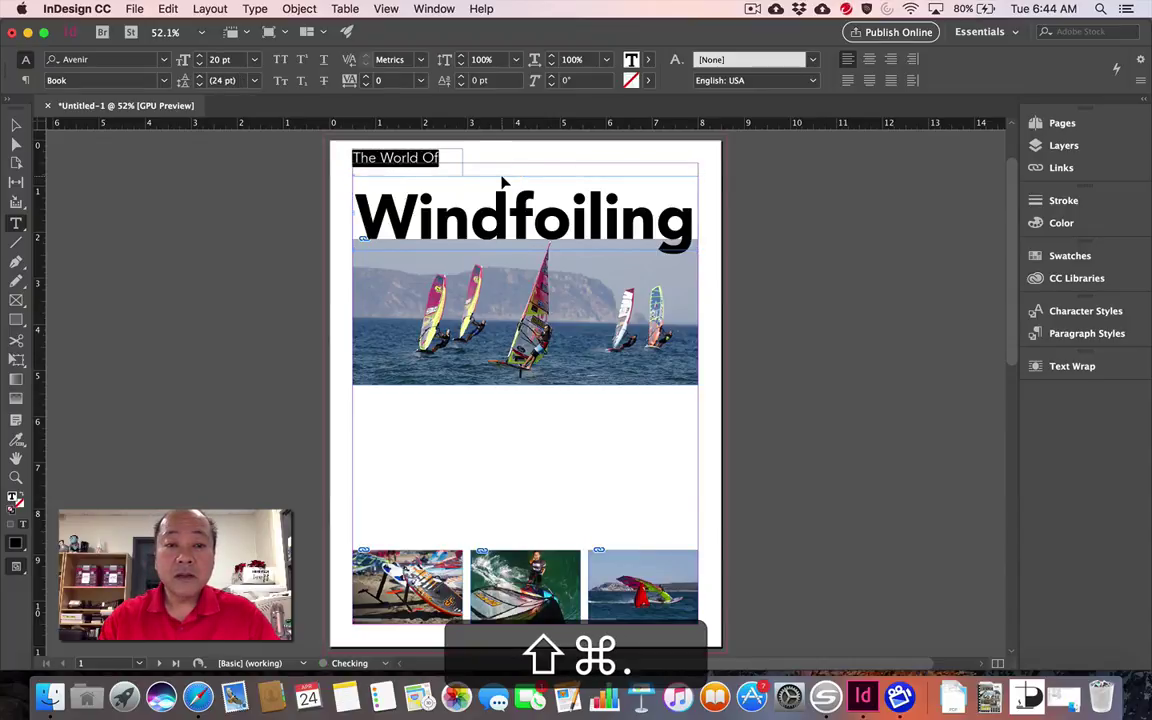
{"action": "key", "text": "shift+super+period"}
{"action": "key", "text": "shift+super+period"}
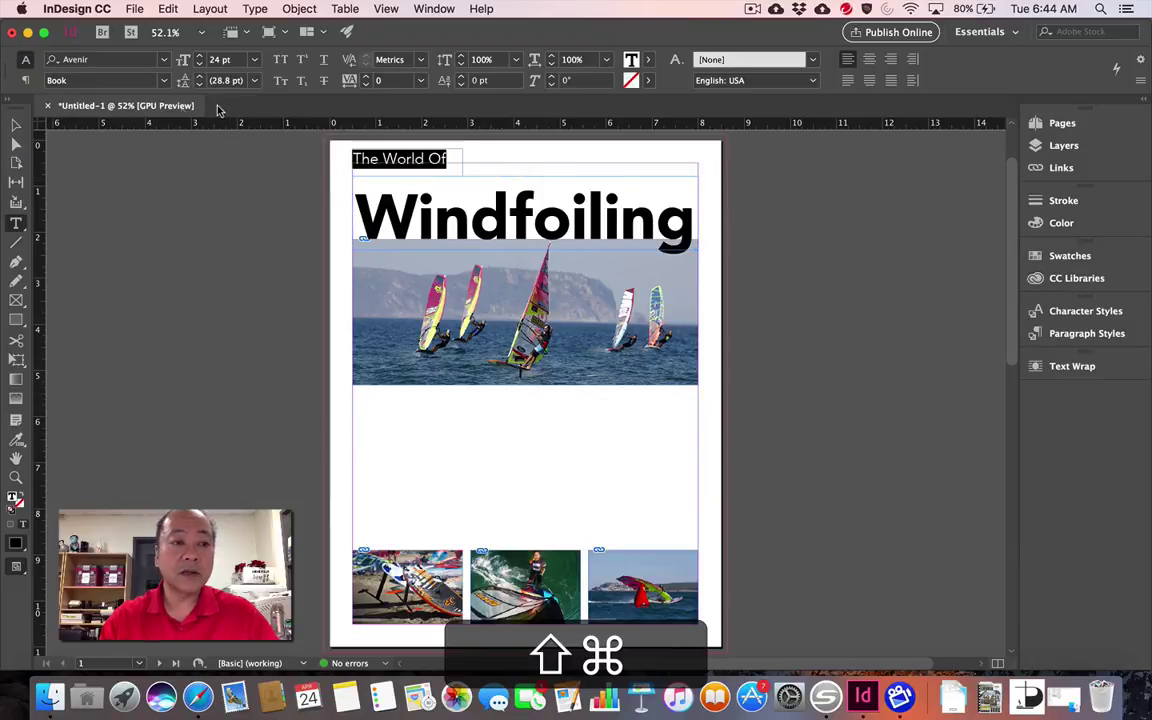
Step: Nudge the "The World Of" frame down to Y 0.7078 in and right to X 0.5417 in, just above the title's first letter
{"action": "left_click", "coordinate": [16, 125]}
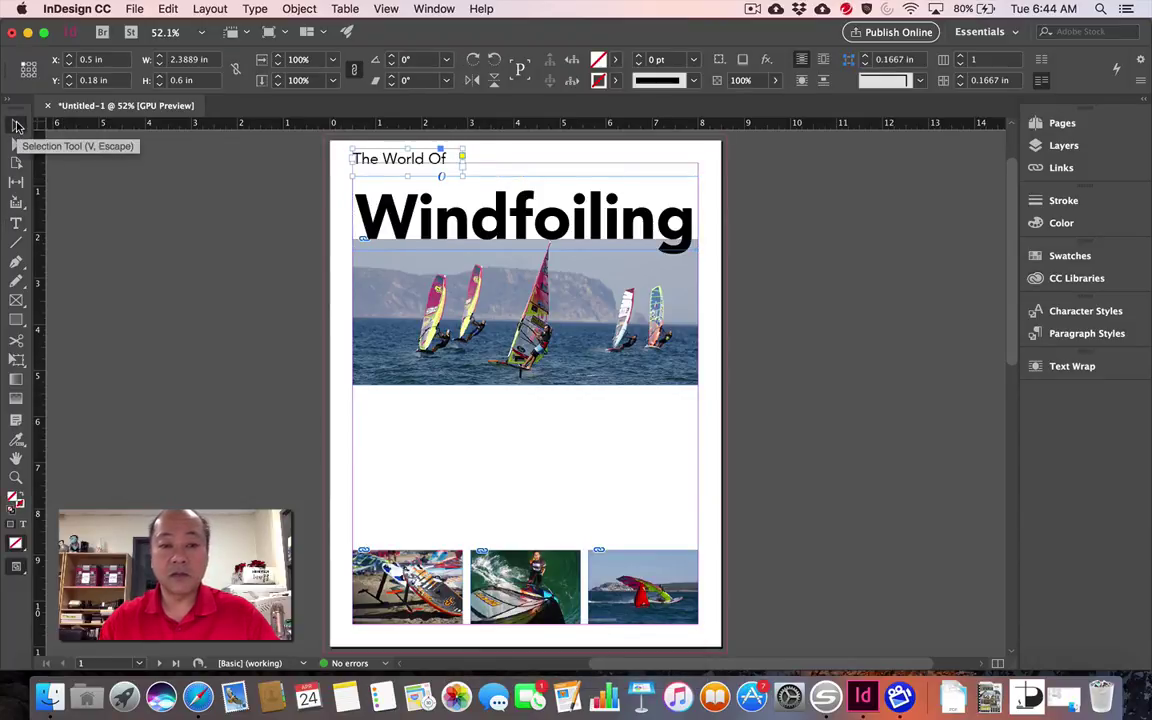
{"action": "key", "text": "Down"}
{"action": "key", "text": "Down"}
{"action": "key", "text": "Down"}
{"action": "key", "text": "Down"}
{"action": "key", "text": "Down"}
{"action": "key", "text": "Down"}
{"action": "key", "text": "Down"}
{"action": "key", "text": "Down"}
{"action": "key", "text": "Down"}
{"action": "key", "text": "Down"}
{"action": "key", "text": "Down"}
{"action": "key", "text": "Down"}
{"action": "key", "text": "Down"}
{"action": "key", "text": "Down"}
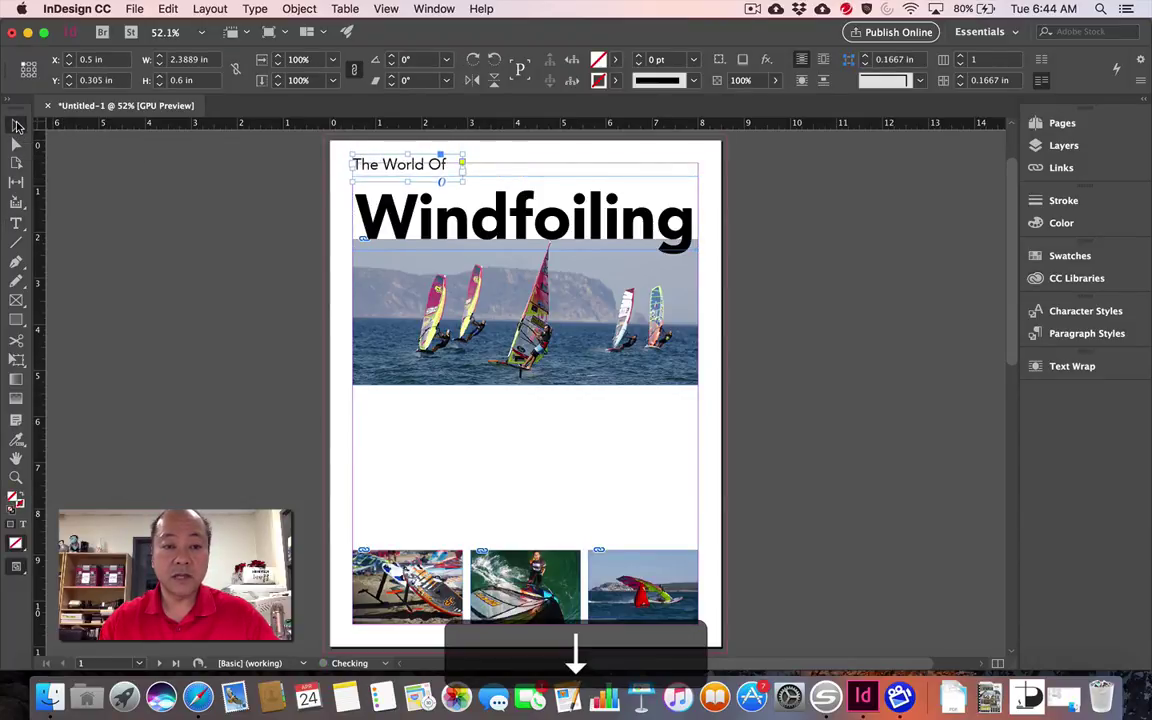
{"action": "key", "text": "Down"}
{"action": "key", "text": "Down"}
{"action": "key", "text": "Down"}
{"action": "key", "text": "Down"}
{"action": "key", "text": "Down"}
{"action": "key", "text": "Down"}
{"action": "key", "text": "Down"}
{"action": "key", "text": "Down"}
{"action": "key", "text": "Down"}
{"action": "key", "text": "Down"}
{"action": "key", "text": "Down"}
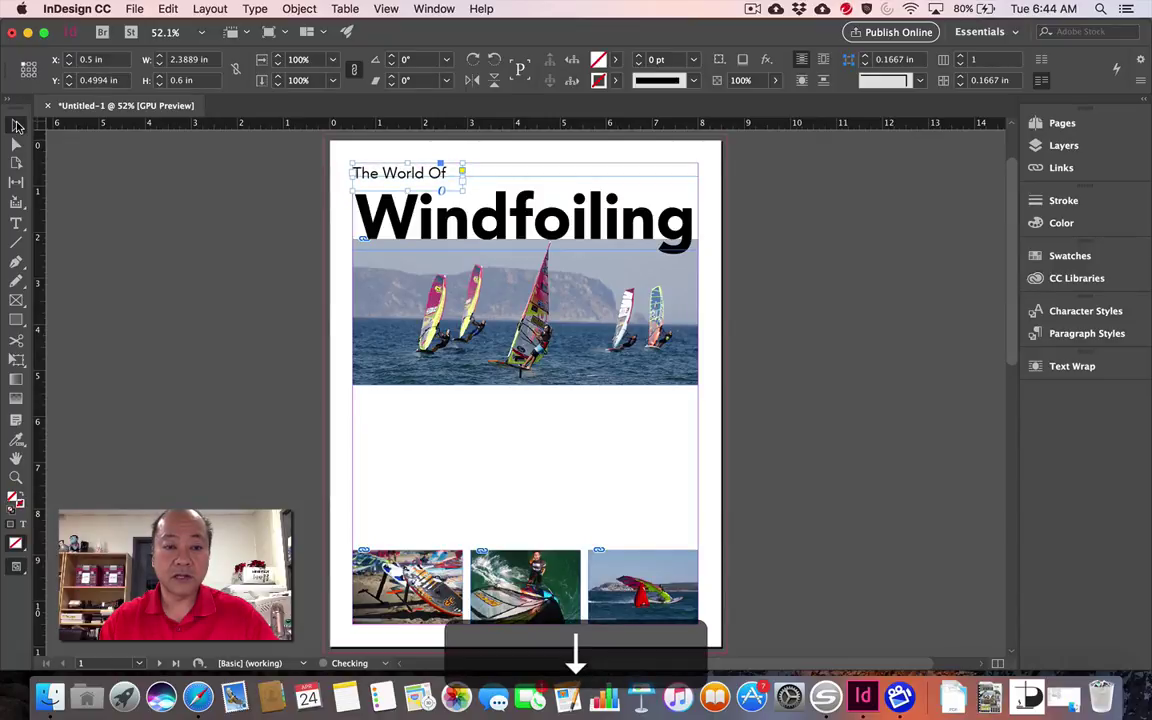
{"action": "key", "text": "Down"}
{"action": "key", "text": "Down"}
{"action": "key", "text": "Down"}
{"action": "key", "text": "Down"}
{"action": "key", "text": "Down"}
{"action": "key", "text": "Down"}
{"action": "key", "text": "Down"}
{"action": "key", "text": "Down"}
{"action": "key", "text": "Down"}
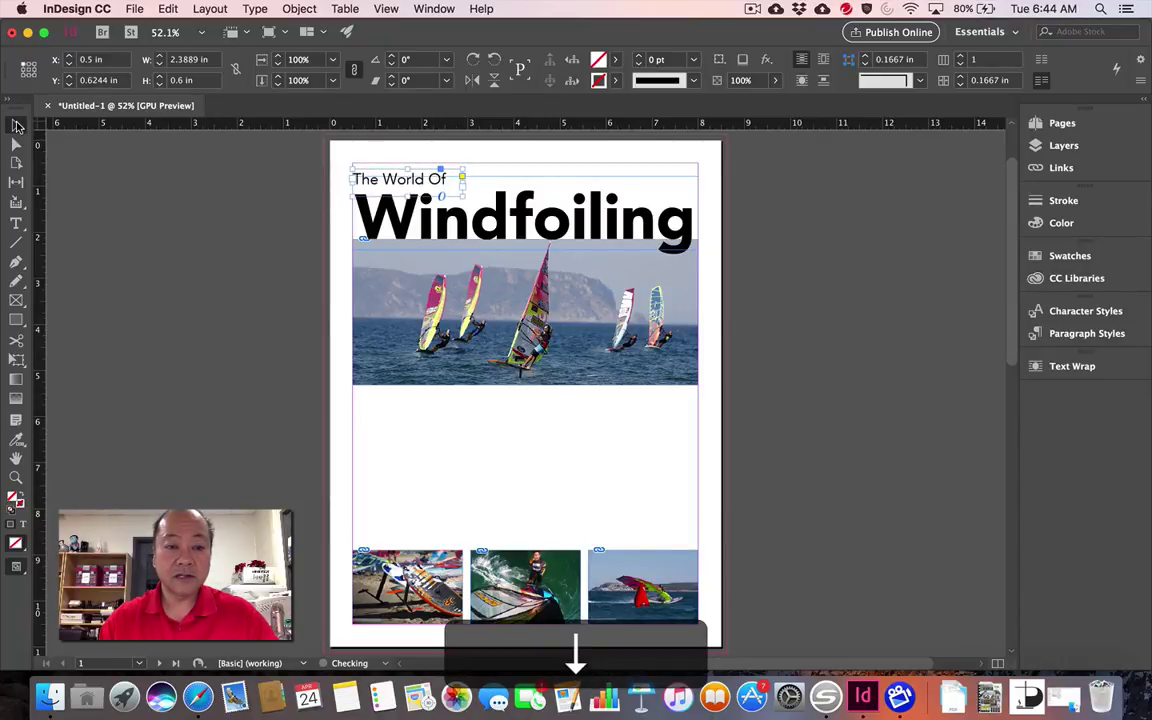
{"action": "key", "text": "Down"}
{"action": "key", "text": "Down"}
{"action": "key", "text": "Down"}
{"action": "key", "text": "Down"}
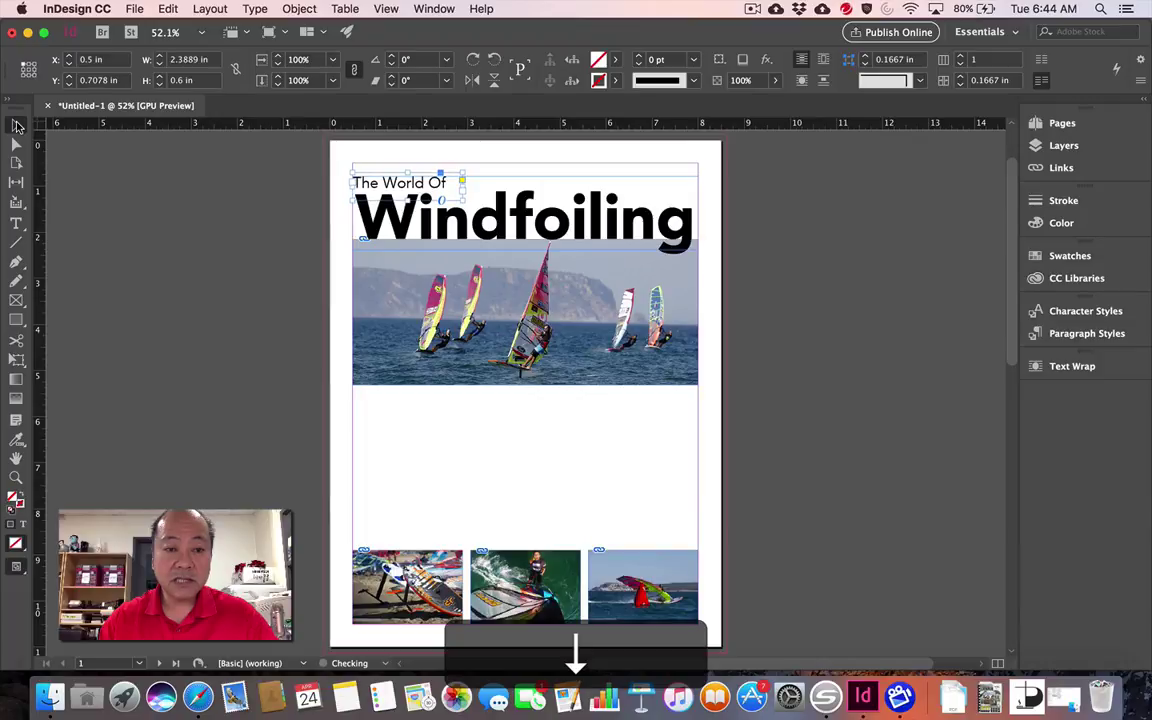
{"action": "key", "text": "Right"}
{"action": "key", "text": "Right"}
{"action": "key", "text": "Right"}
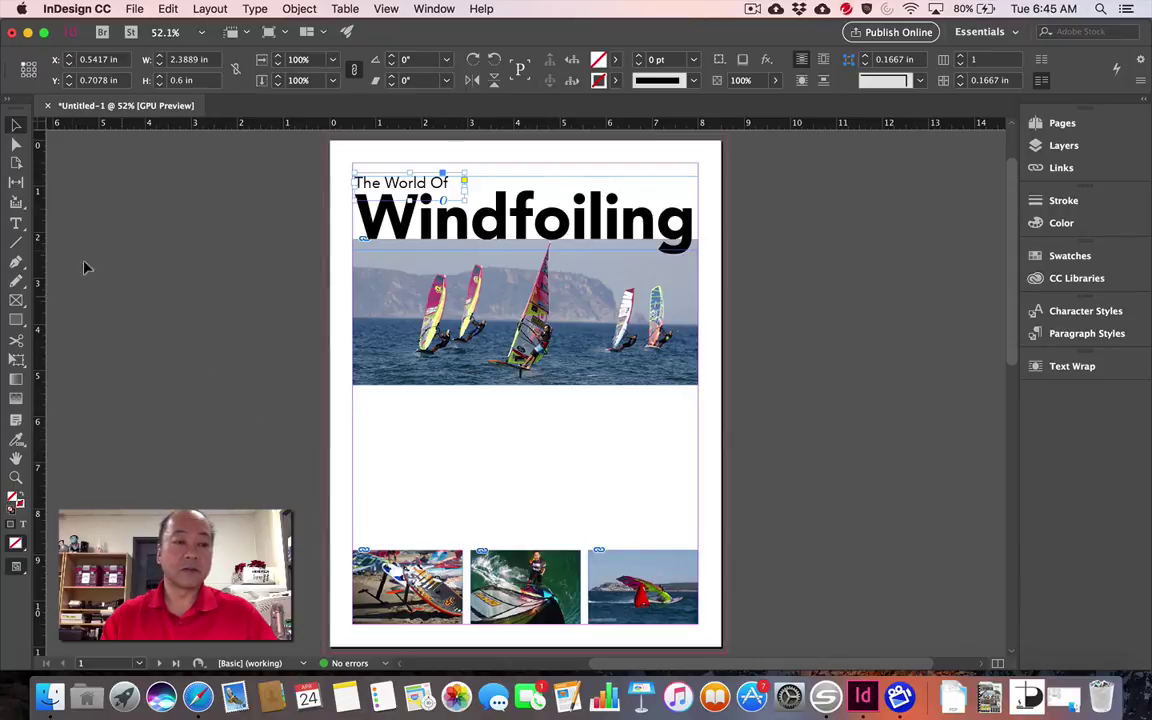
Step: Draw a shallow text frame from margin to margin just below the large photo and enter "Feel the Excitement and Freedom"
{"action": "left_click", "coordinate": [16, 224]}
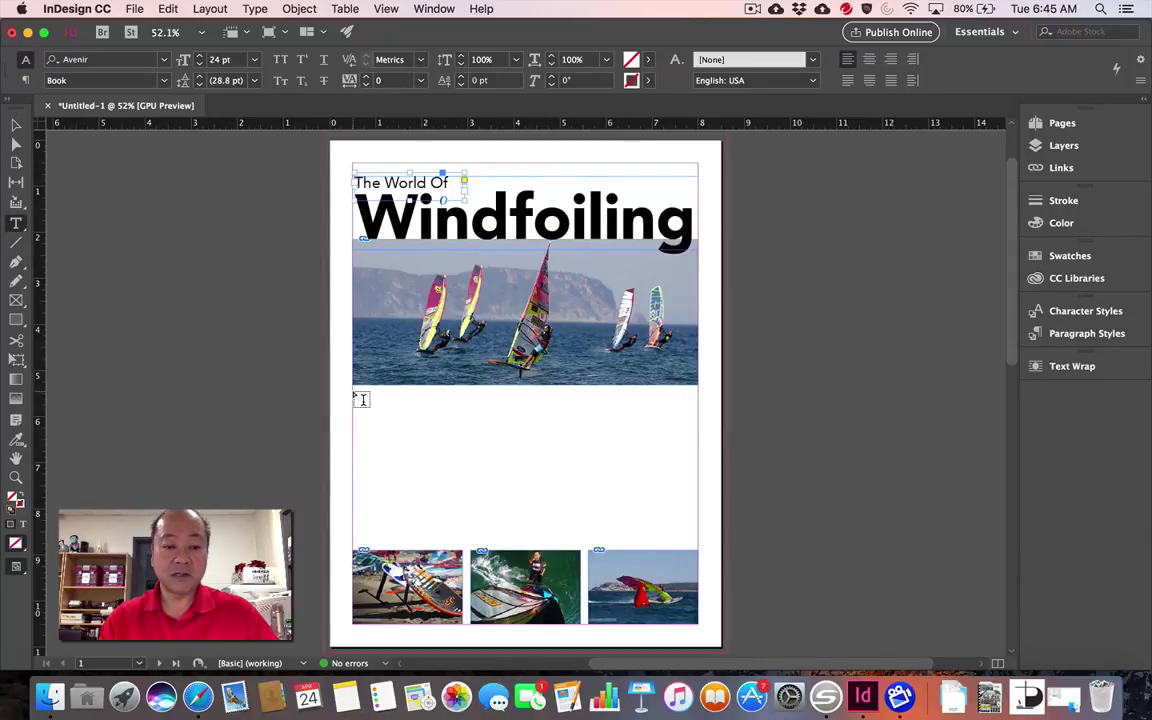
{"action": "left_click_drag", "start_coordinate": [354, 393], "coordinate": [693, 414]}
{"action": "left_click_drag", "start_coordinate": [700, 413], "coordinate": [701, 421]}
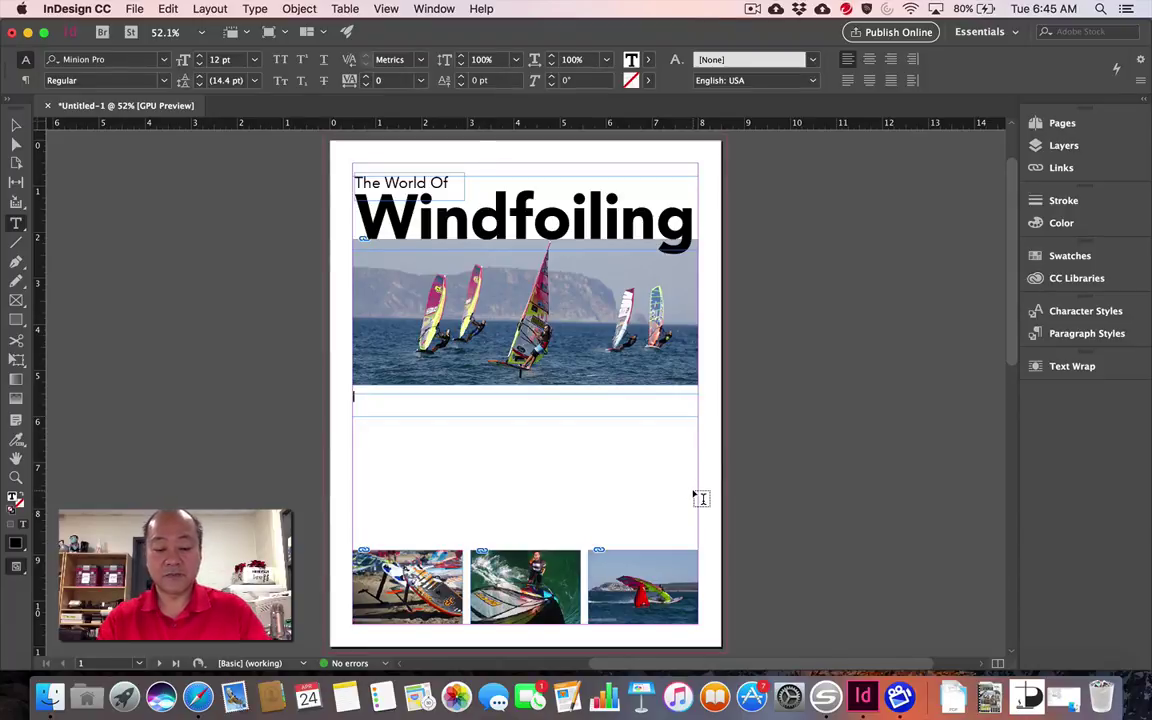
{"action": "type", "text": "FEll"}
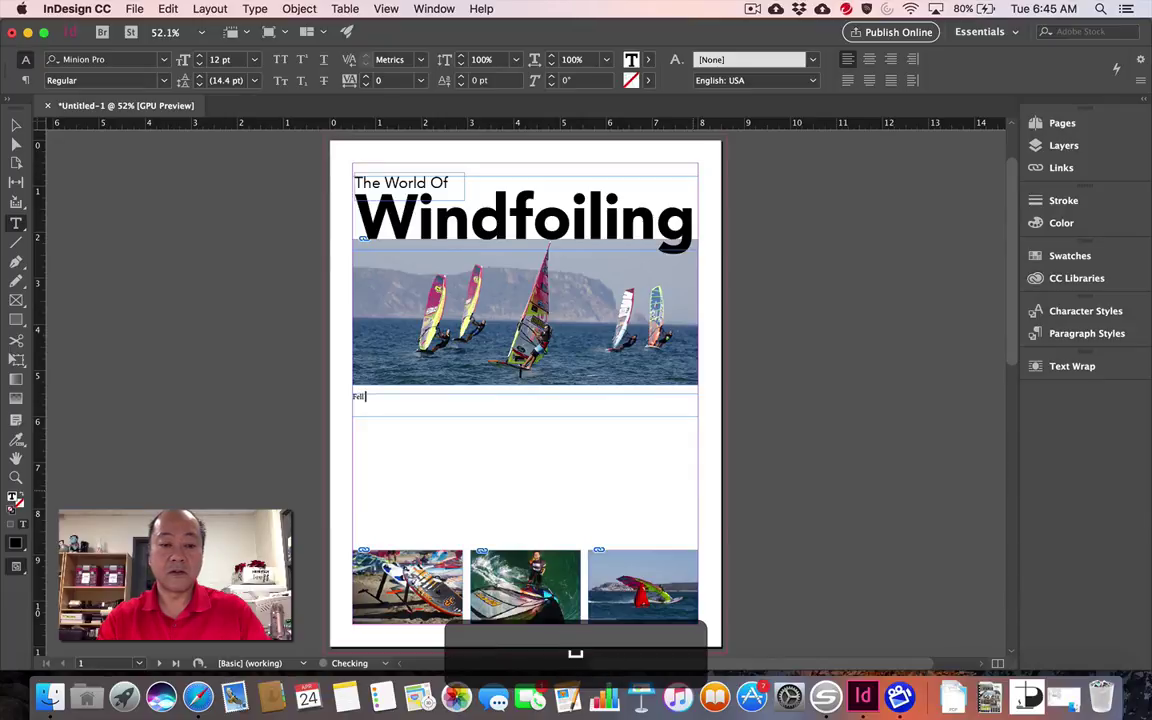
{"action": "key", "text": "BackSpace"}
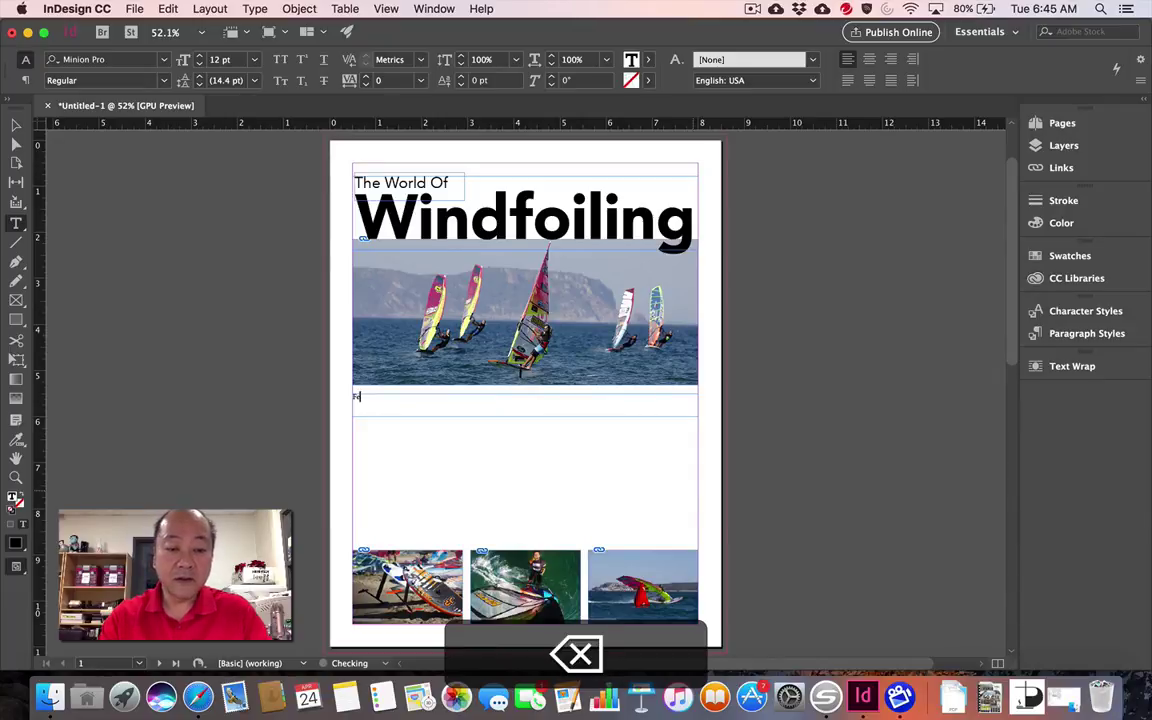
{"action": "type", "text": "eel"}
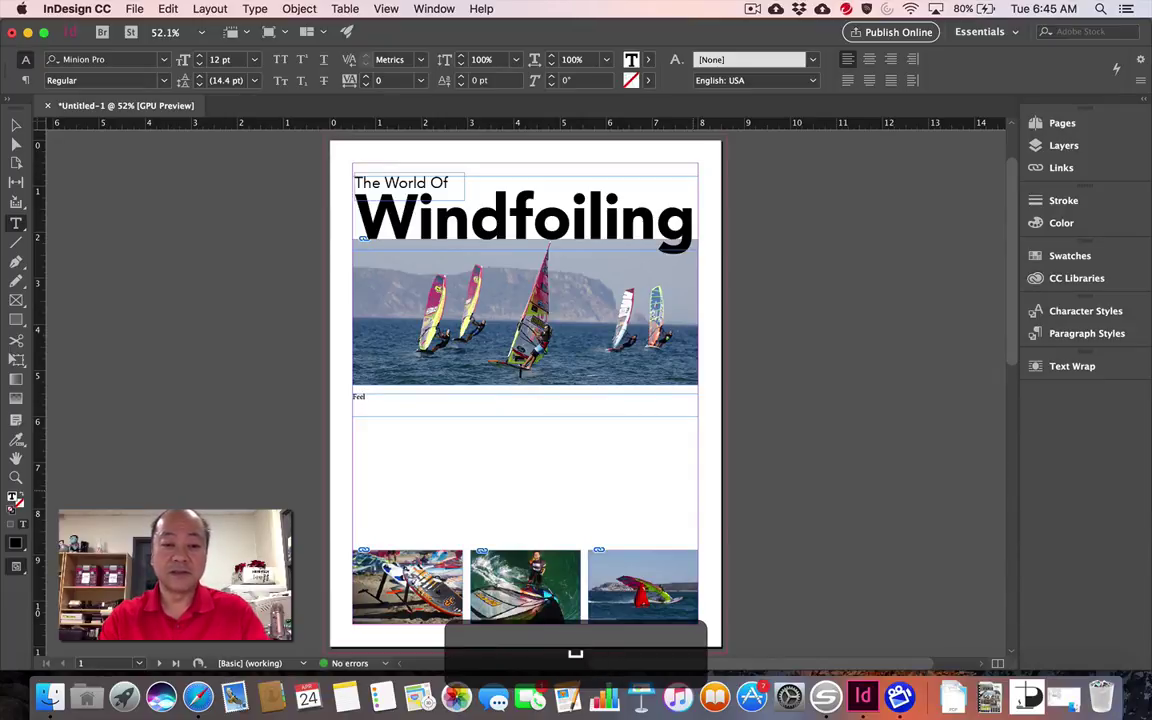
{"action": "type", "text": " the E"}
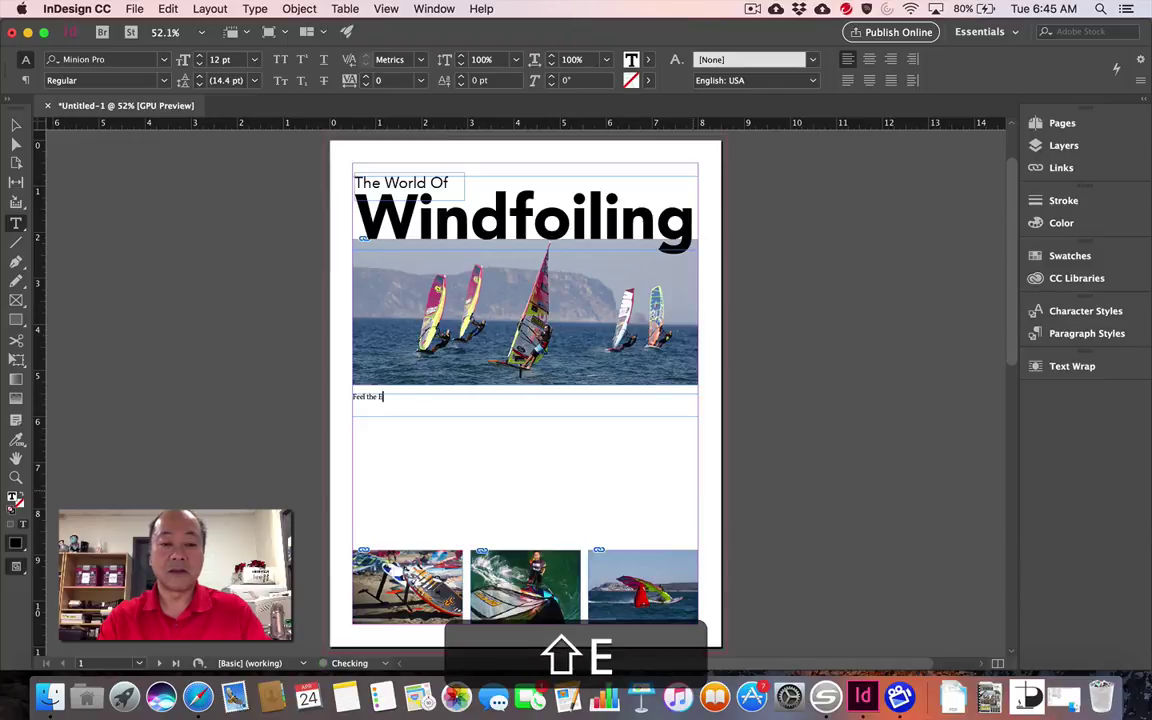
{"action": "type", "text": "xciteme"}
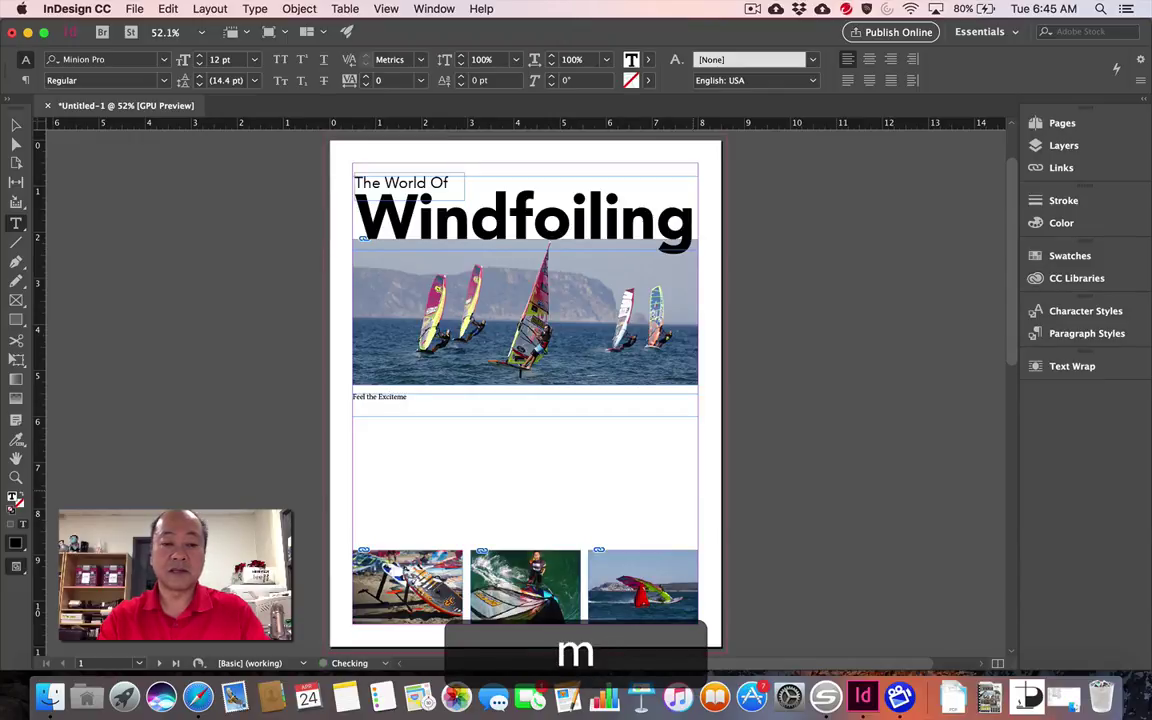
{"action": "type", "text": "nt and"}
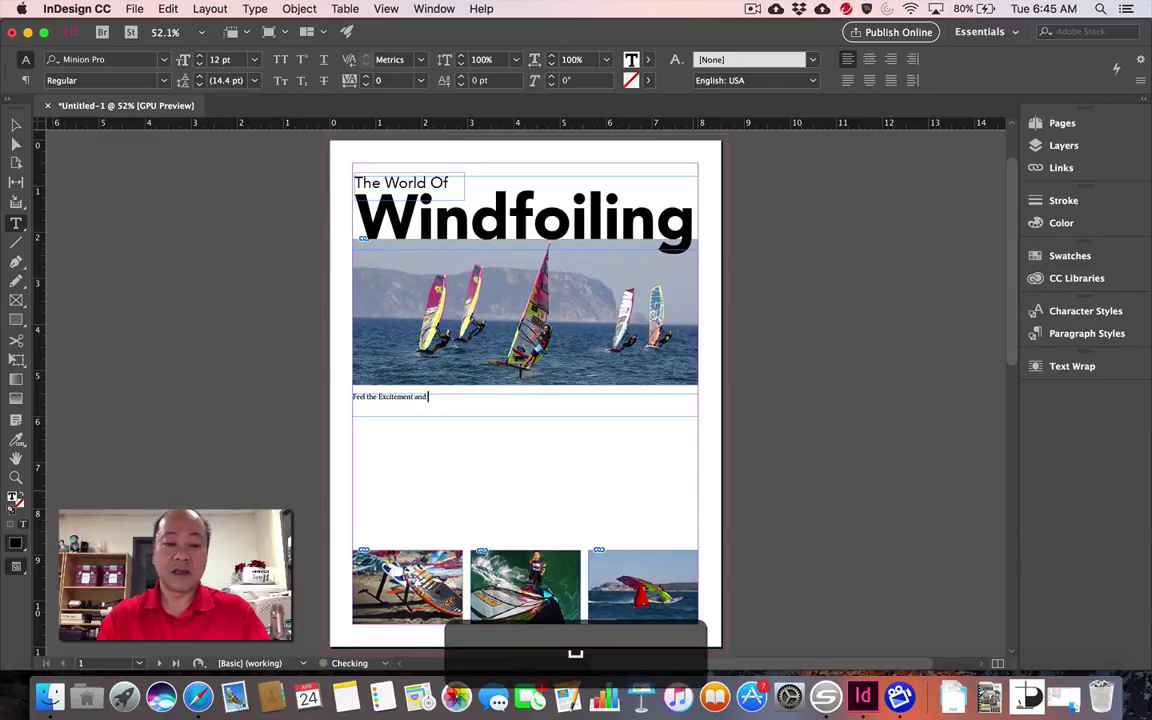
{"action": "type", "text": " Freedom"}
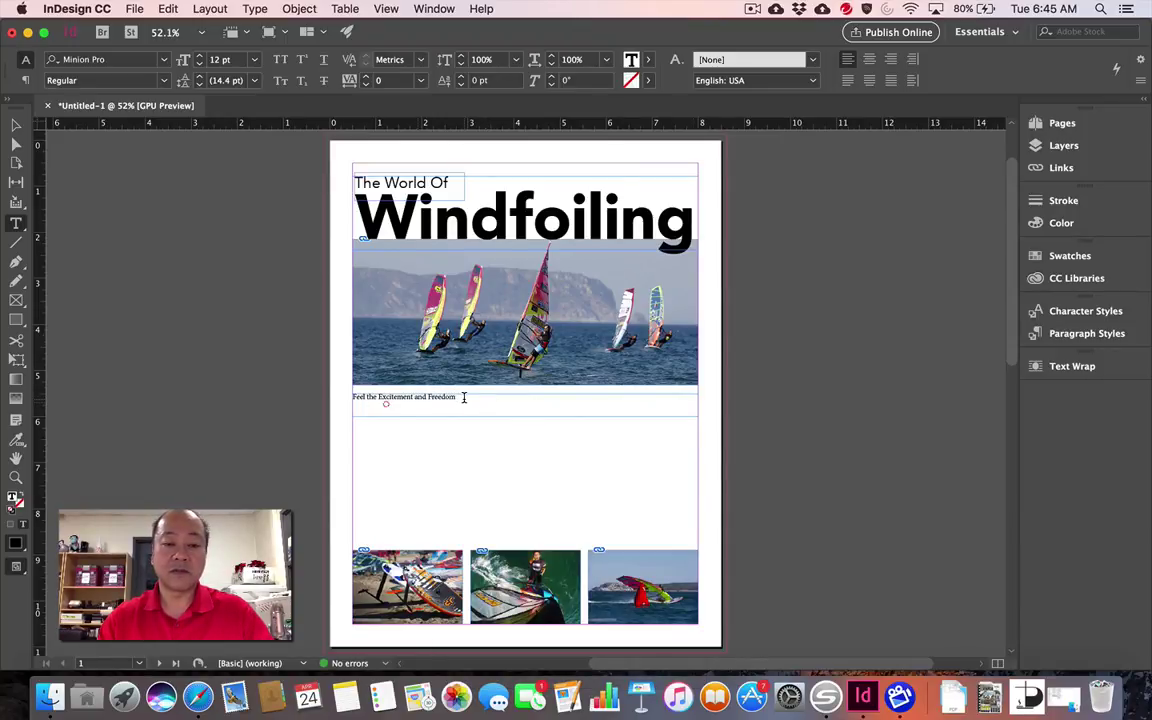
Step: Set the "Feel the Excitement and Freedom" line to Avenir Book at 22 pt
{"action": "left_click_drag", "start_coordinate": [458, 397], "coordinate": [340, 404]}
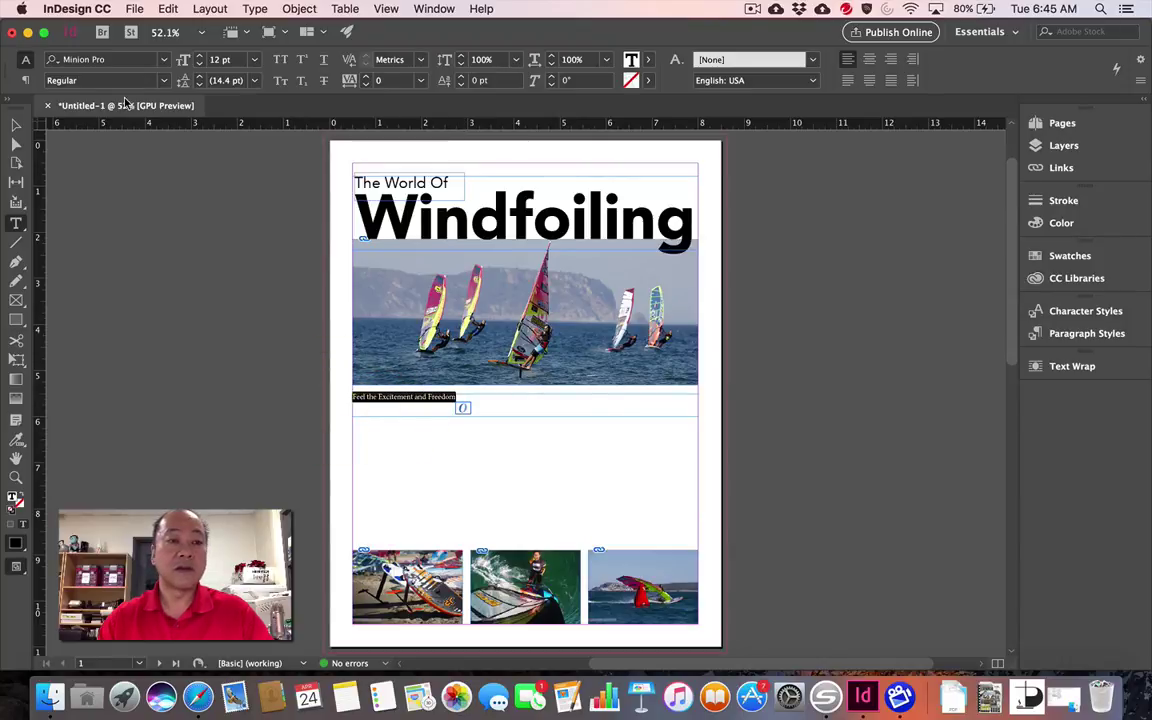
{"action": "left_click", "coordinate": [163, 60]}
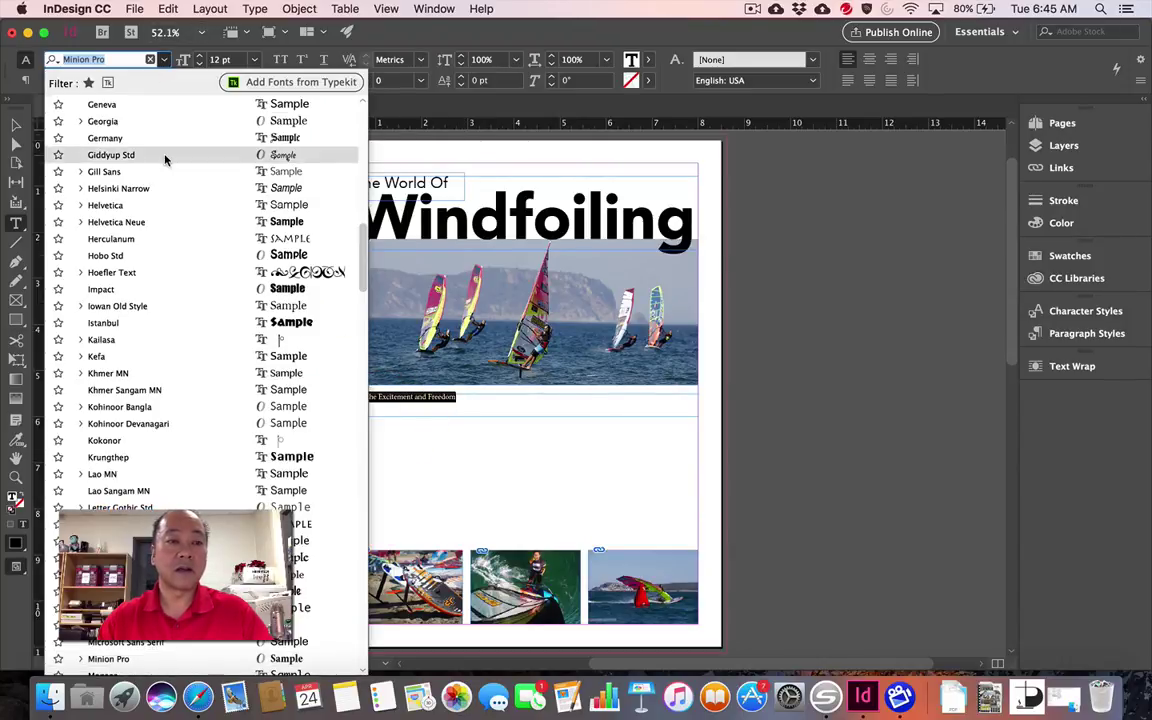
{"action": "scroll", "coordinate": [148, 138], "scroll_direction": "up", "scroll_amount": 15}
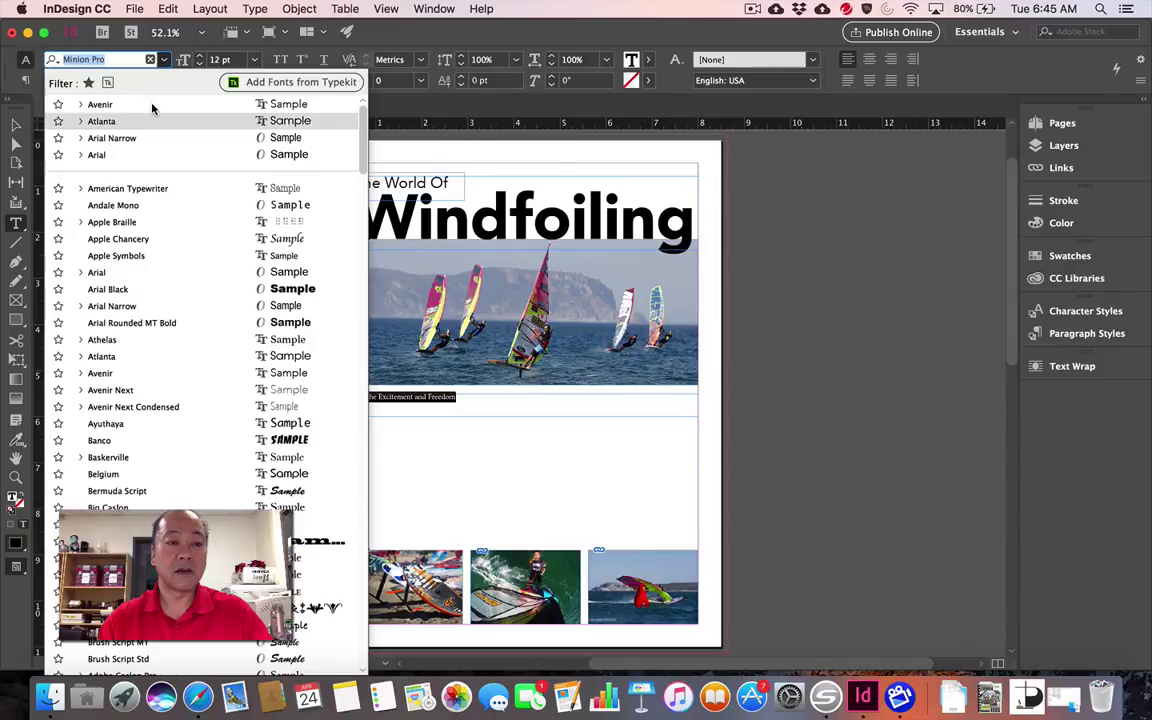
{"action": "left_click", "coordinate": [97, 106]}
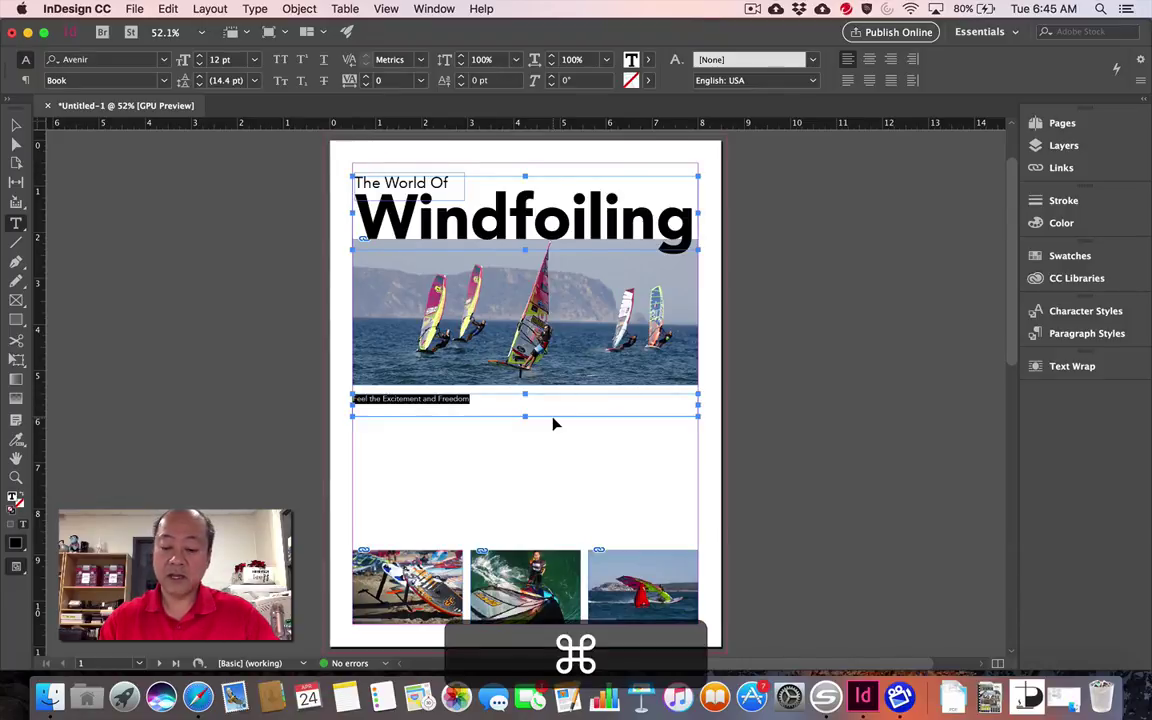
{"action": "key", "text": "super+shift+period"}
{"action": "key", "text": "super+shift+period"}
{"action": "key", "text": "super+shift+period"}
{"action": "key", "text": "super+shift+period"}
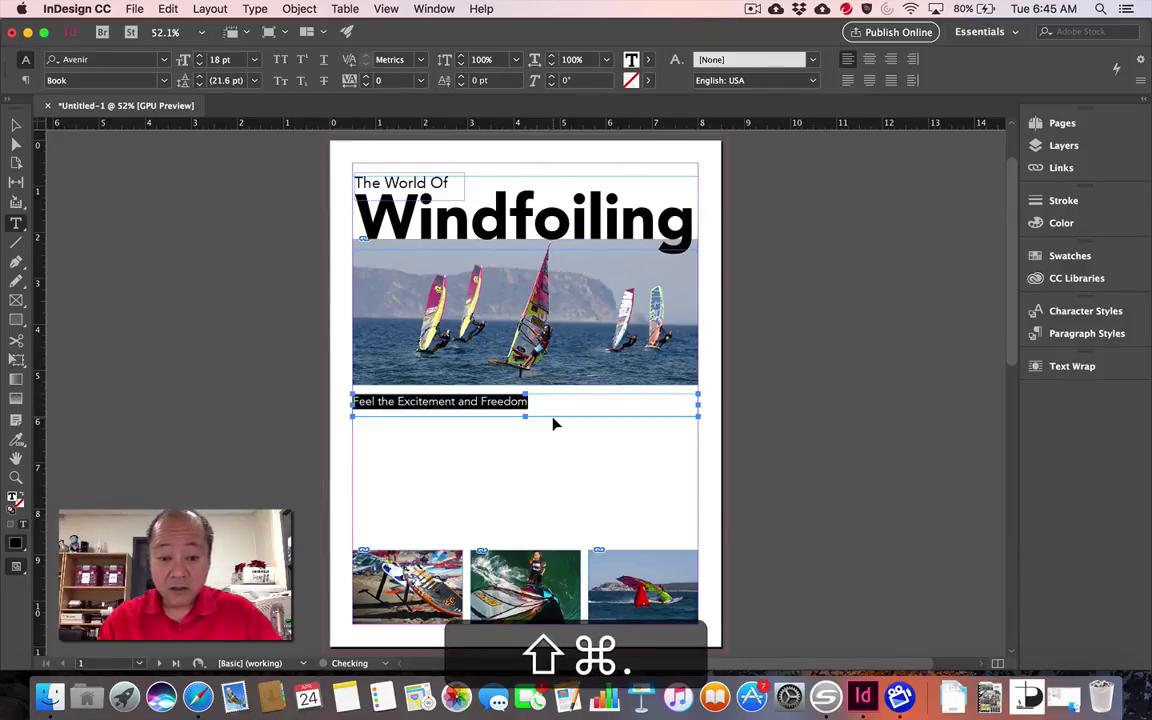
{"action": "key", "text": "super+shift+period"}
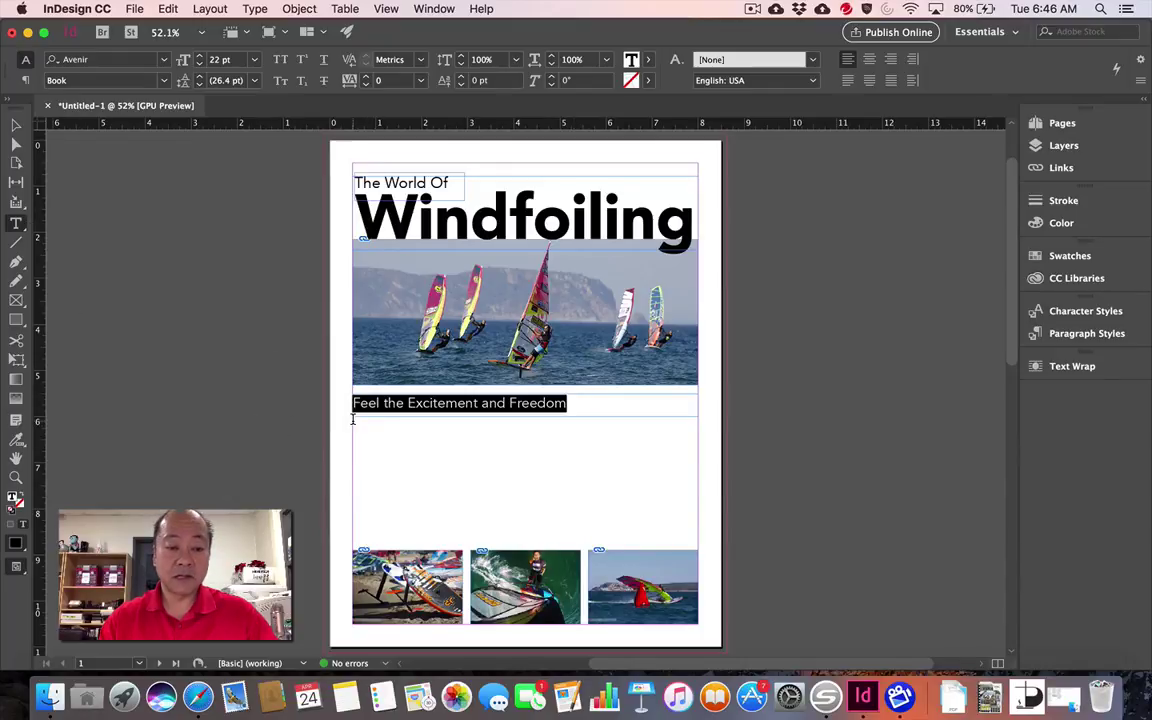
Step: Draw a text frame about 7.42 x 2.56 in between the subheading and the small photos, and divide it into three columns
{"action": "left_click_drag", "start_coordinate": [353, 423], "coordinate": [693, 541]}
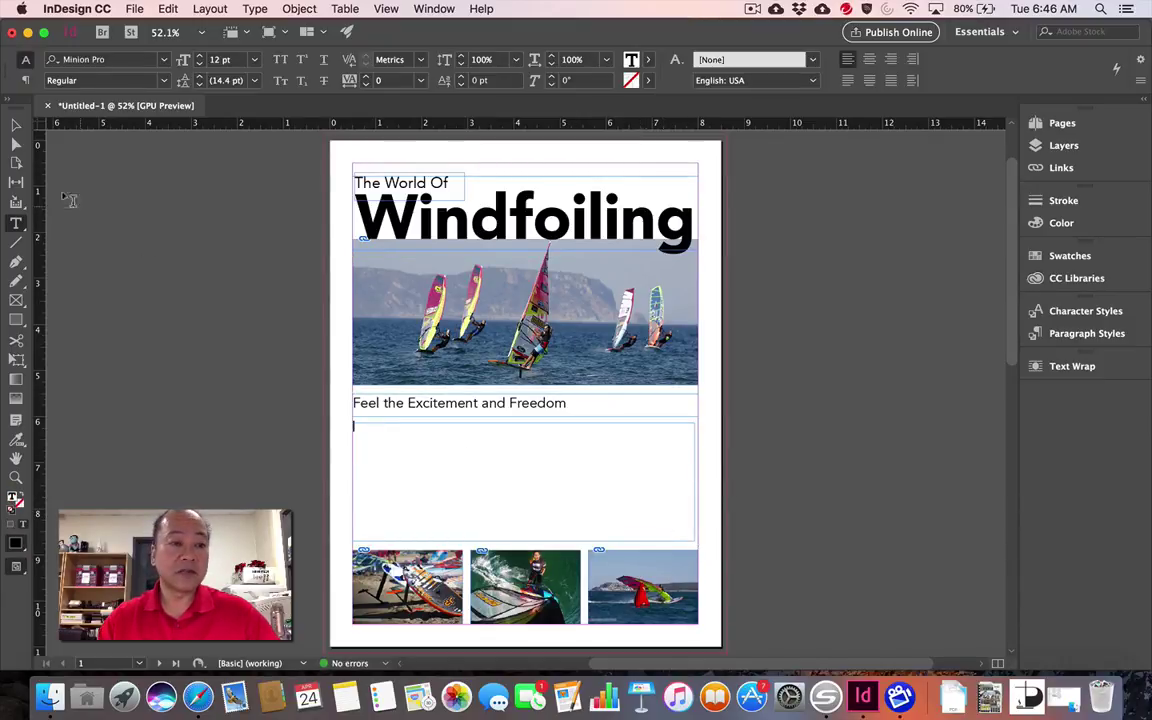
{"action": "left_click", "coordinate": [16, 124]}
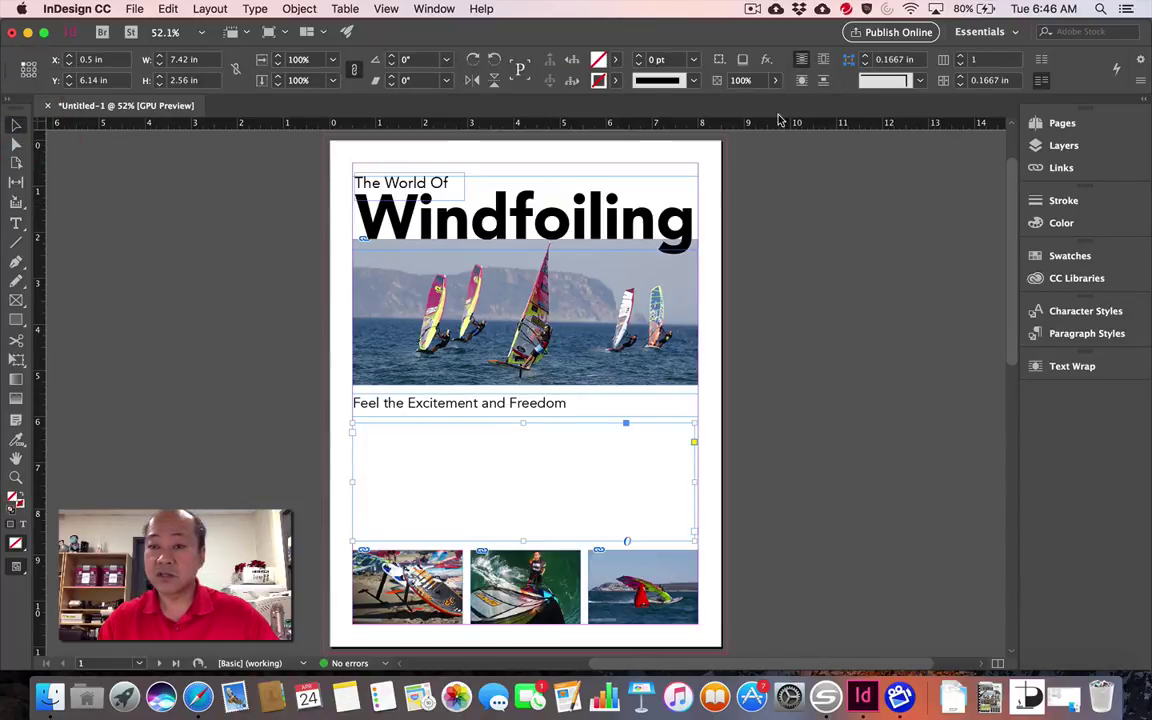
{"action": "left_click", "coordinate": [961, 60]}
{"action": "left_click", "coordinate": [961, 60]}
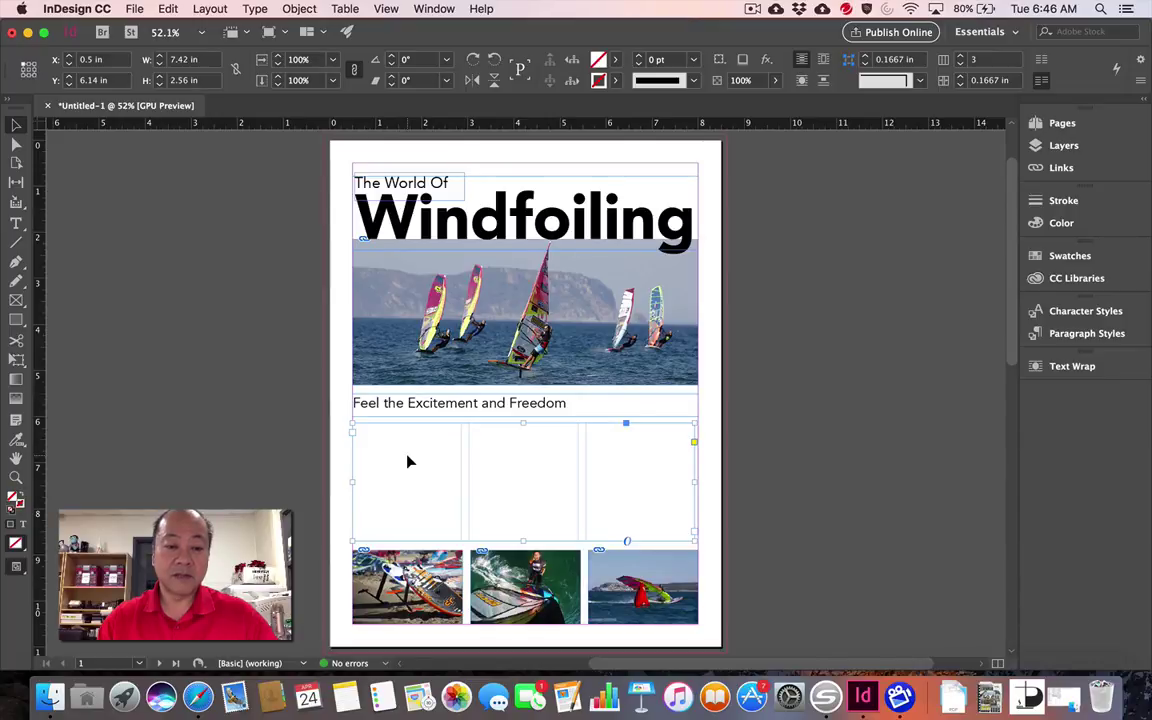
Step: Fill the three-column frame with placeholder text and set all of that text in Avenir Book
{"action": "left_click", "coordinate": [256, 9]}
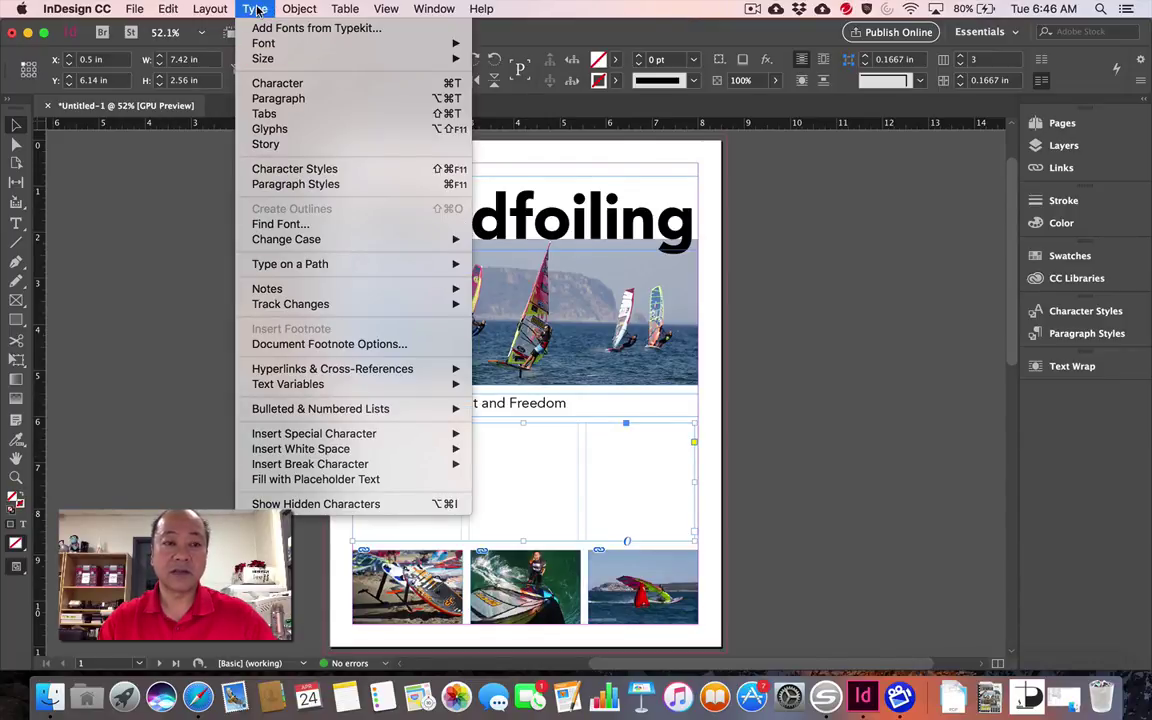
{"action": "left_click", "coordinate": [341, 480]}
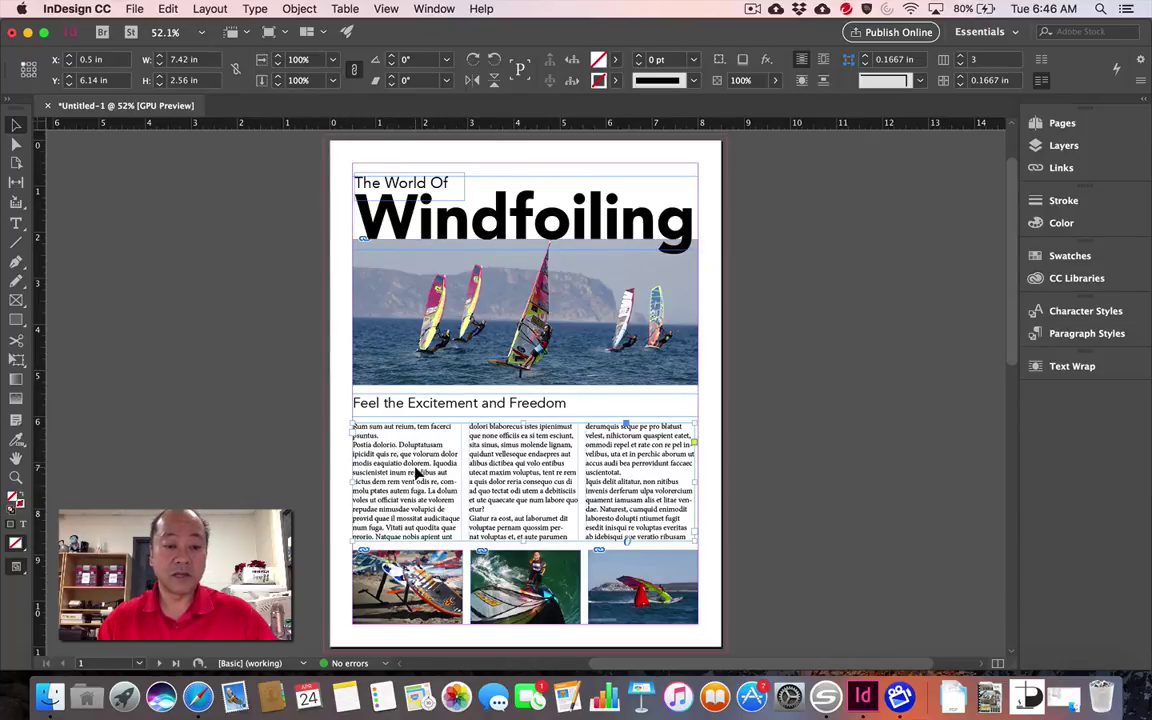
{"action": "left_click", "coordinate": [16, 222]}
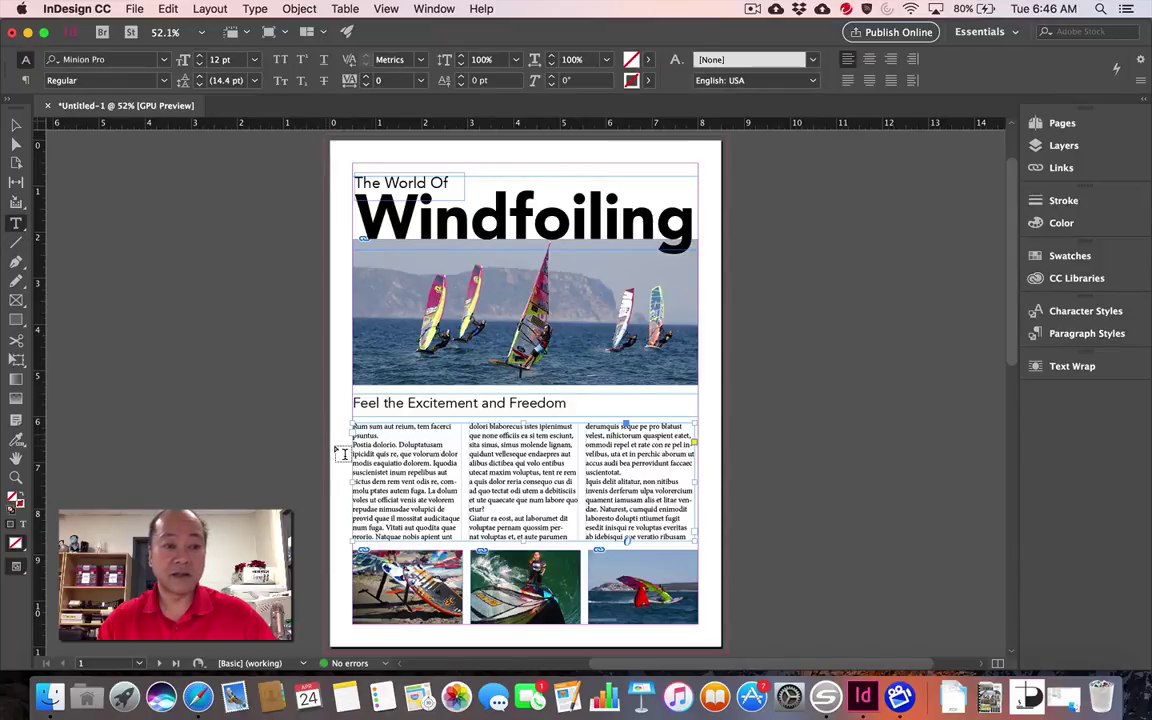
{"action": "left_click", "coordinate": [402, 467]}
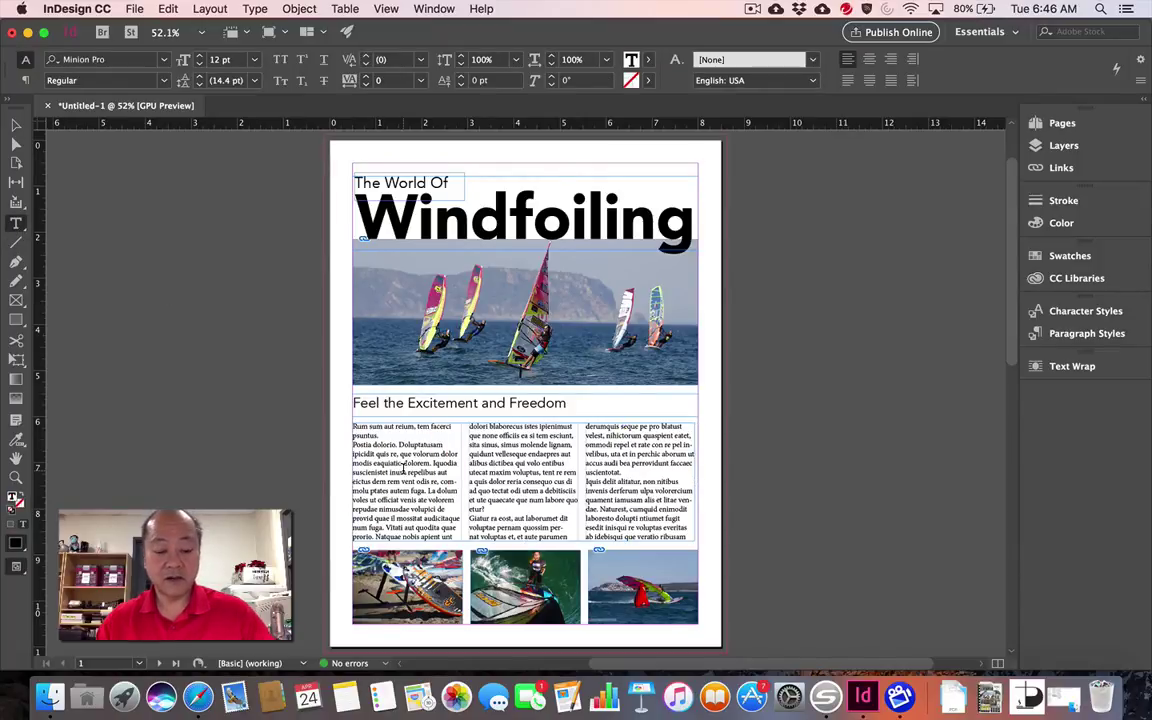
{"action": "key", "text": "super+a"}
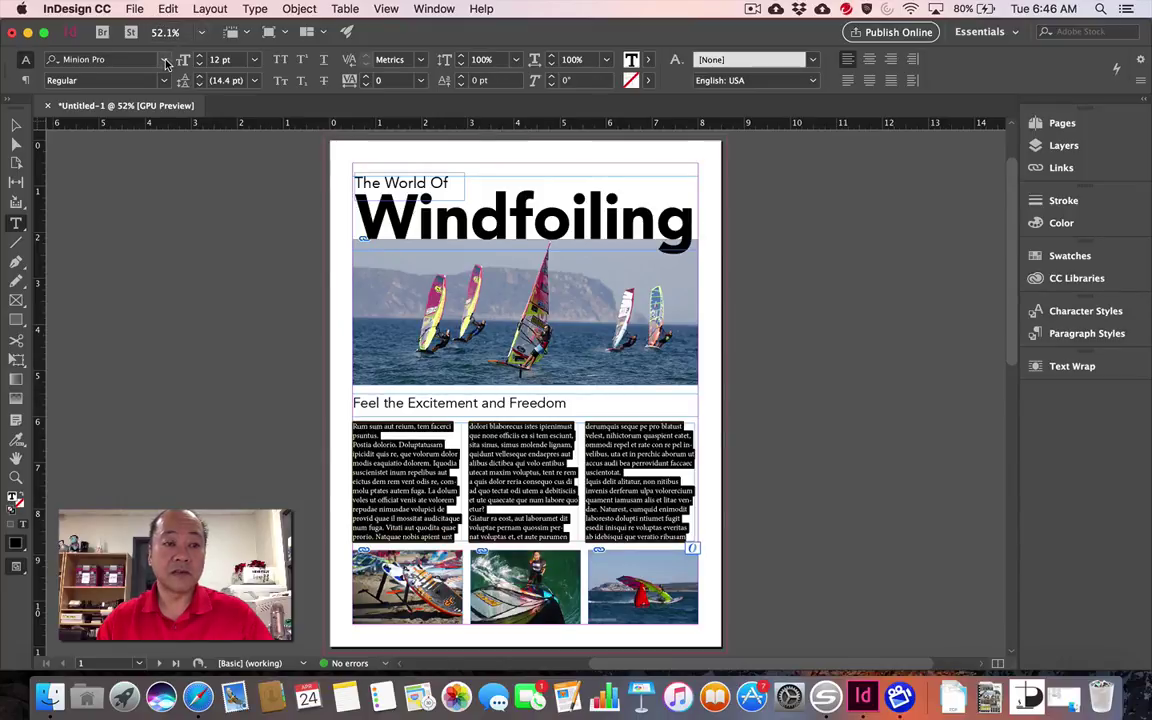
{"action": "left_click", "coordinate": [166, 62]}
{"action": "scroll", "coordinate": [193, 224], "scroll_direction": "up", "scroll_amount": 10}
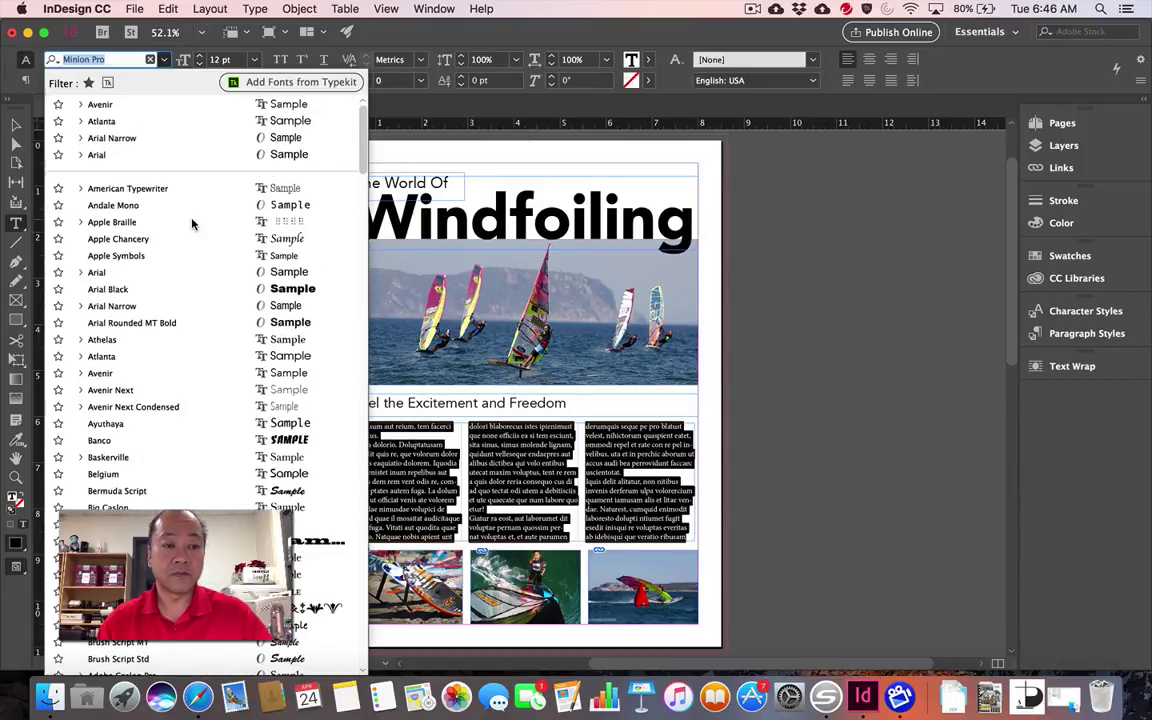
{"action": "left_click", "coordinate": [165, 104]}
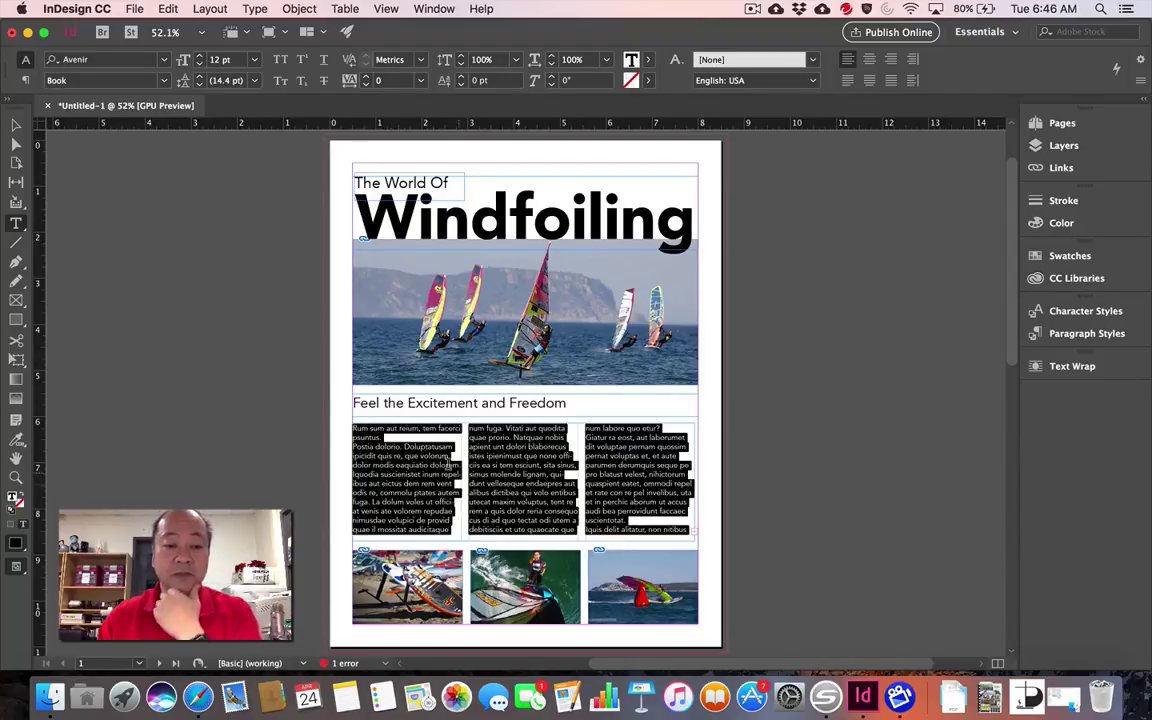
{"action": "left_click", "coordinate": [418, 440]}
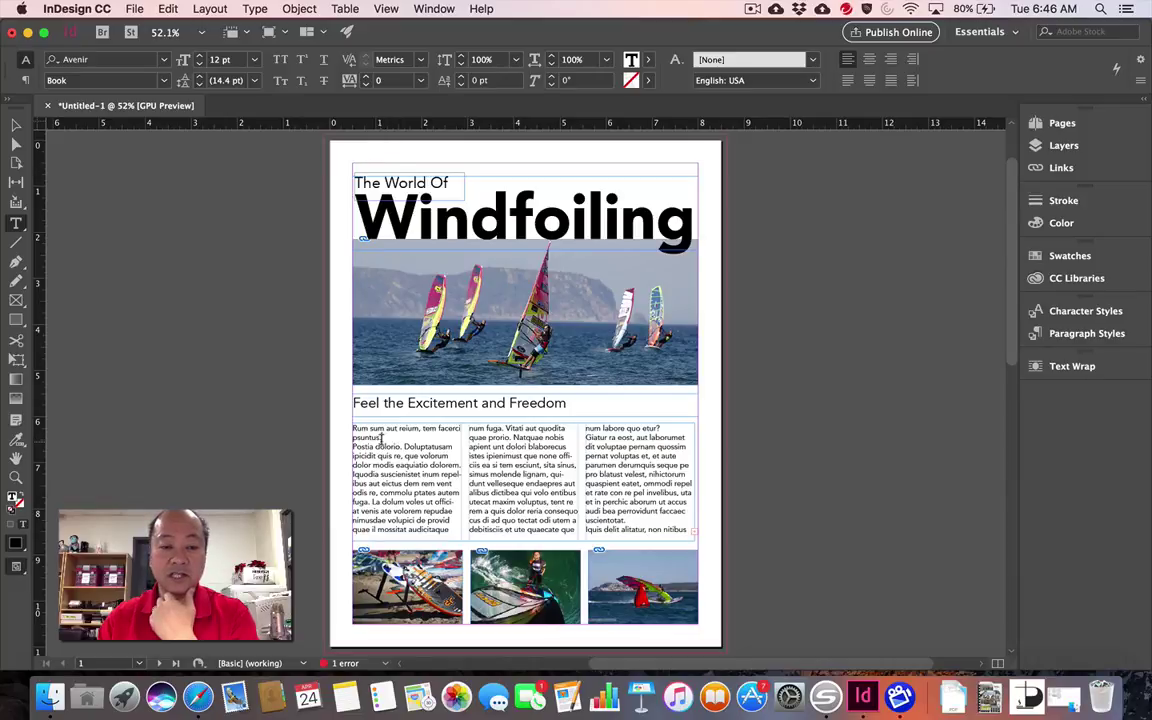
Step: Give the opening paragraph of the three-column text a one-character drop cap three lines high, and dock the Paragraph controls
{"action": "left_click_drag", "start_coordinate": [384, 437], "coordinate": [363, 421]}
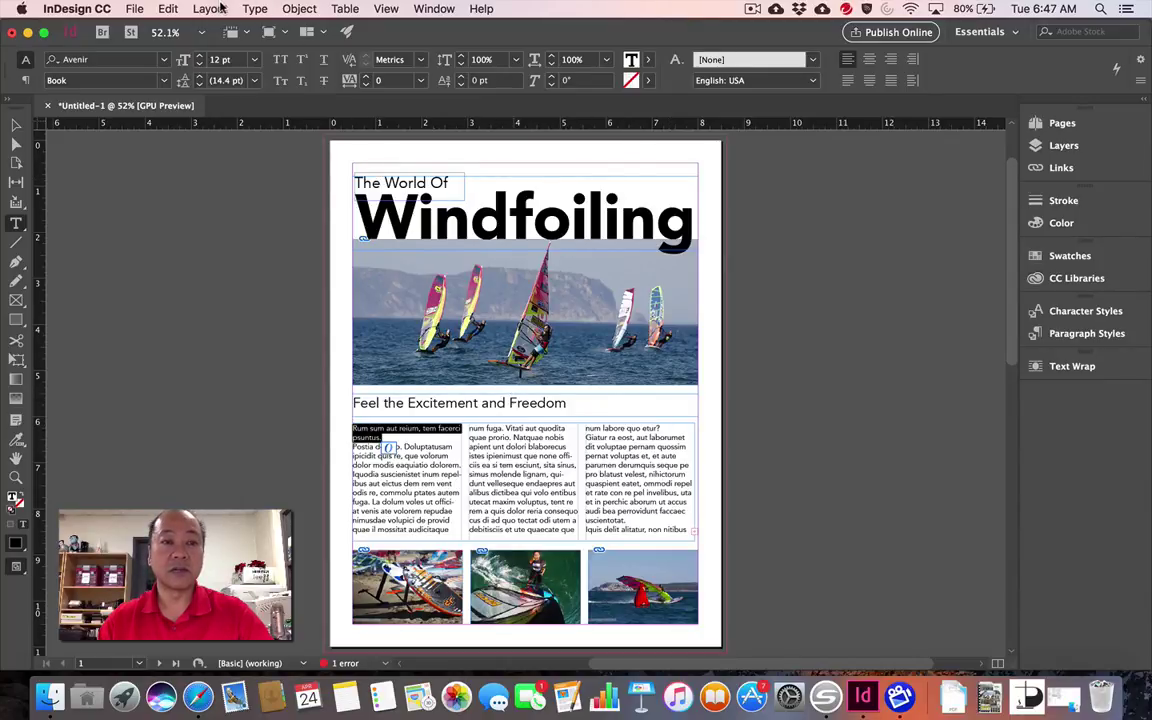
{"action": "left_click", "coordinate": [255, 8]}
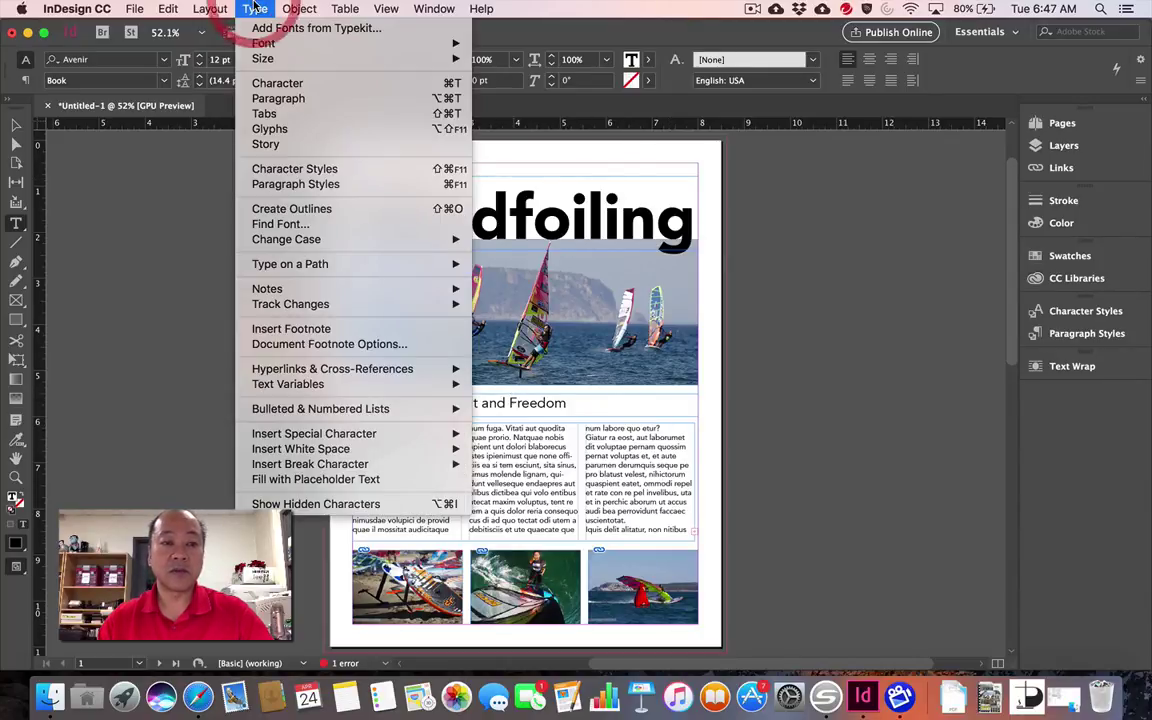
{"action": "left_click", "coordinate": [330, 99]}
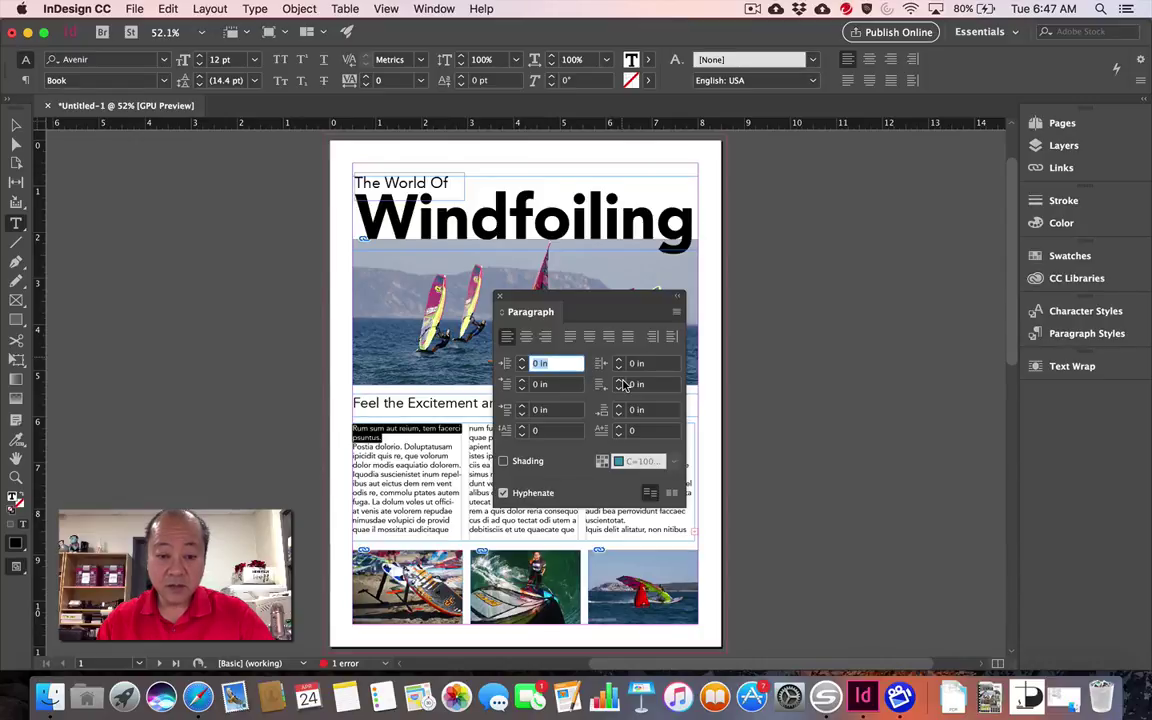
{"action": "left_click", "coordinate": [521, 427]}
{"action": "left_click", "coordinate": [521, 427]}
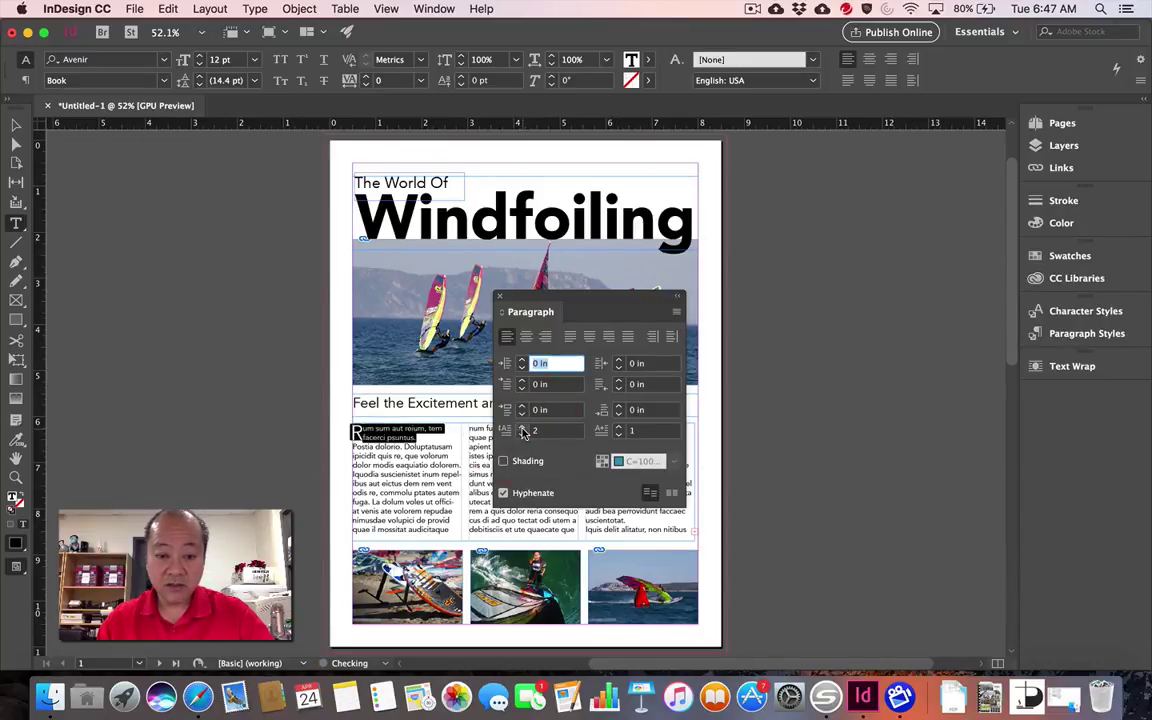
{"action": "left_click", "coordinate": [521, 427]}
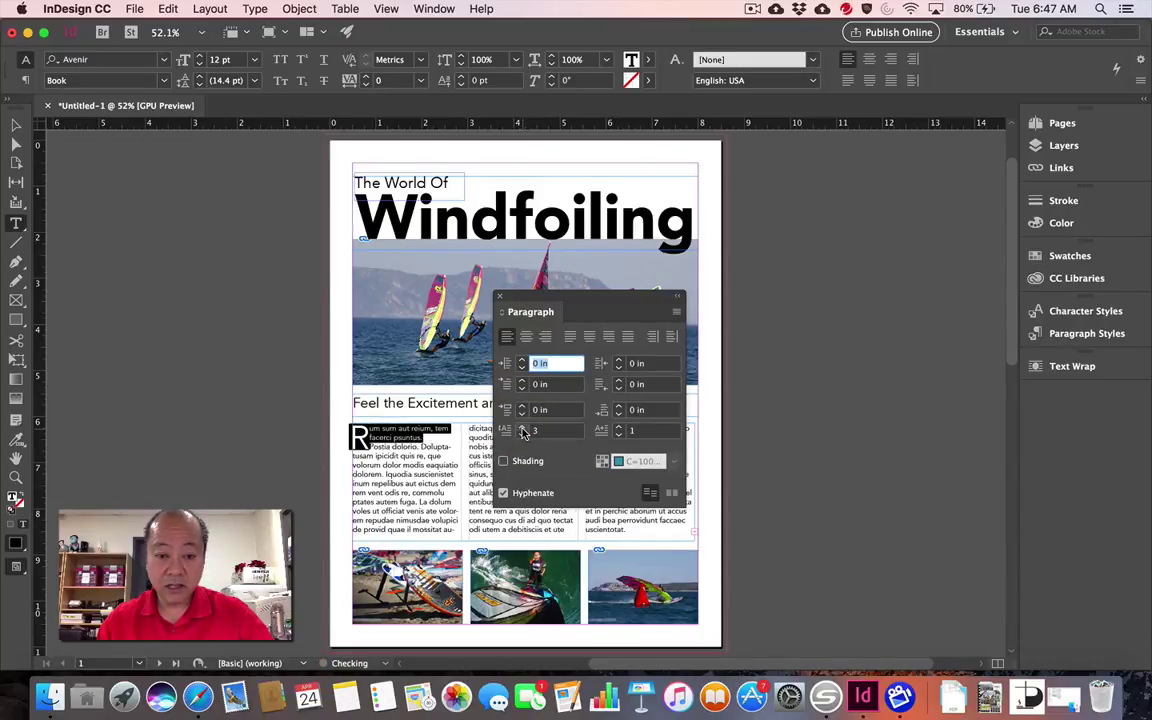
{"action": "left_click", "coordinate": [620, 428]}
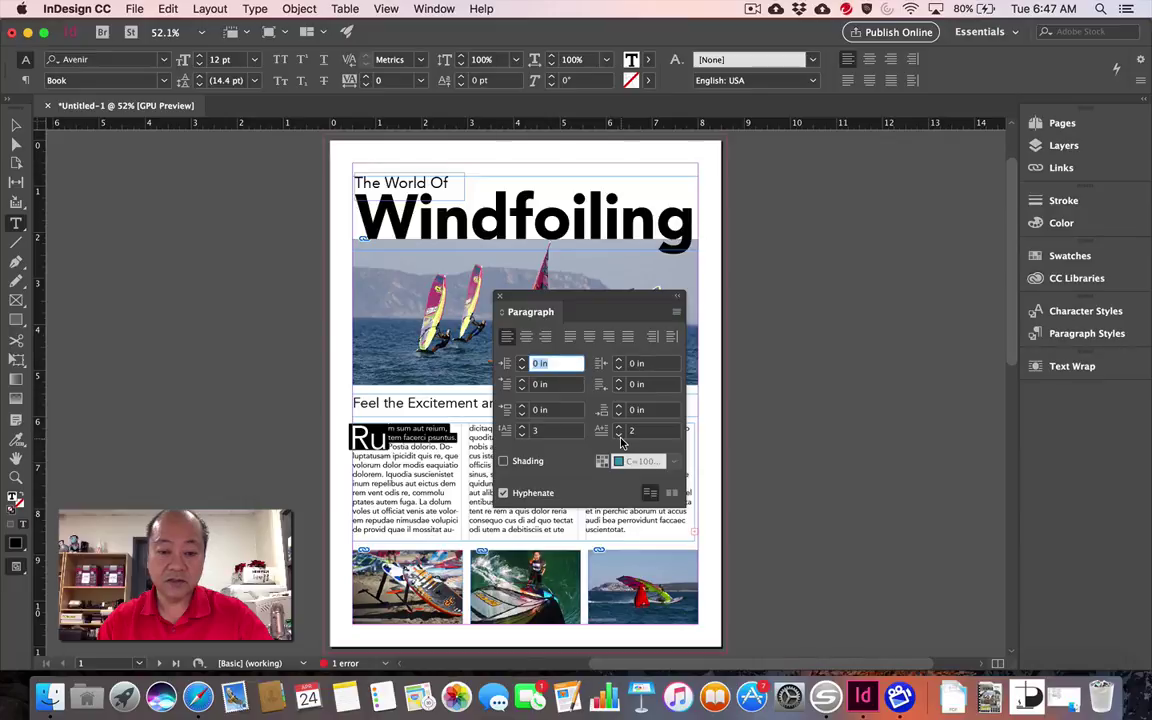
{"action": "left_click", "coordinate": [618, 435]}
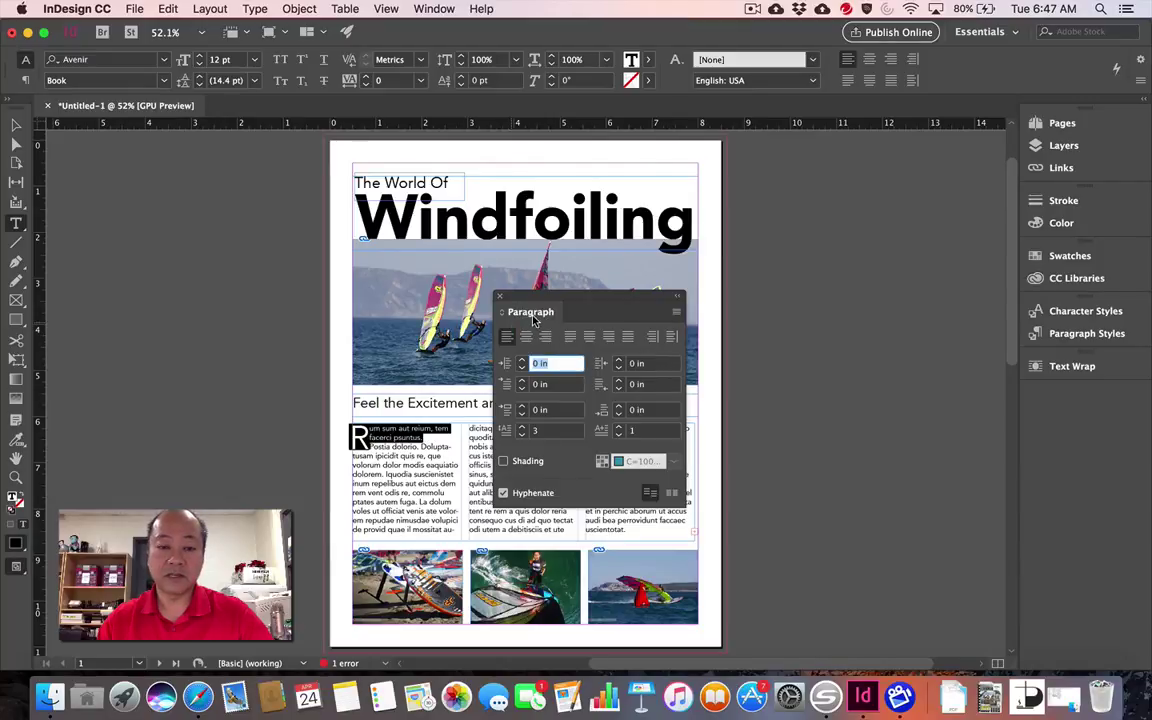
{"action": "left_click_drag", "start_coordinate": [533, 312], "coordinate": [1045, 448]}
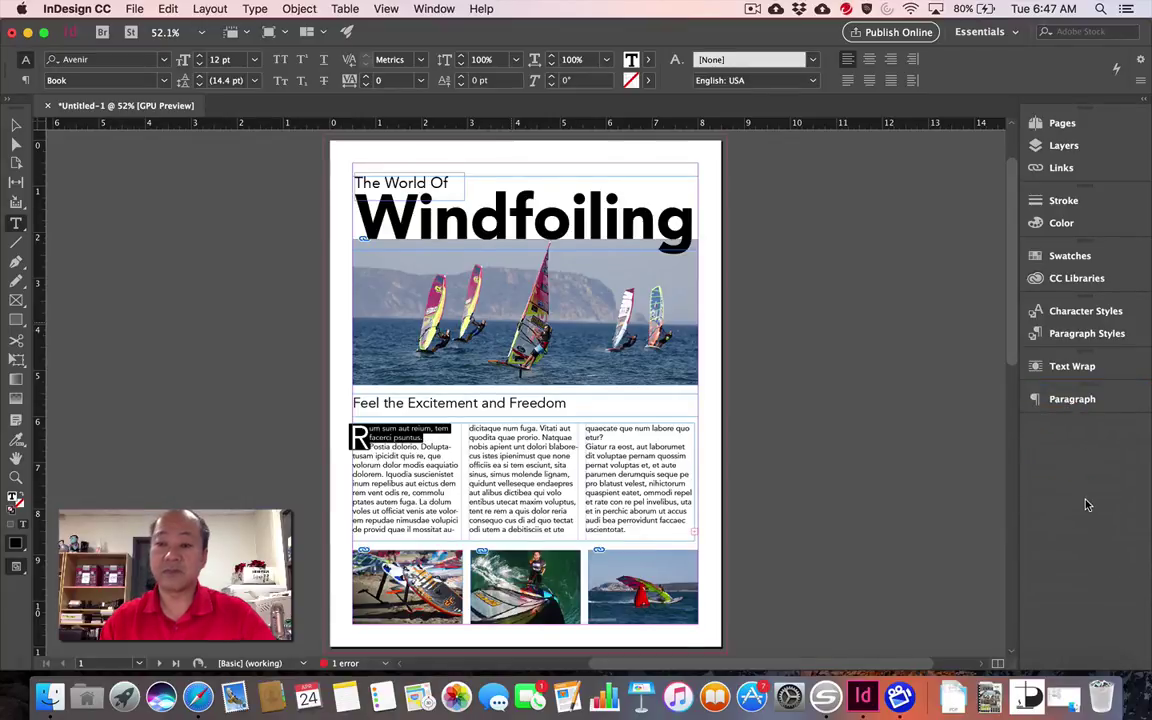
{"action": "left_click", "coordinate": [416, 476]}
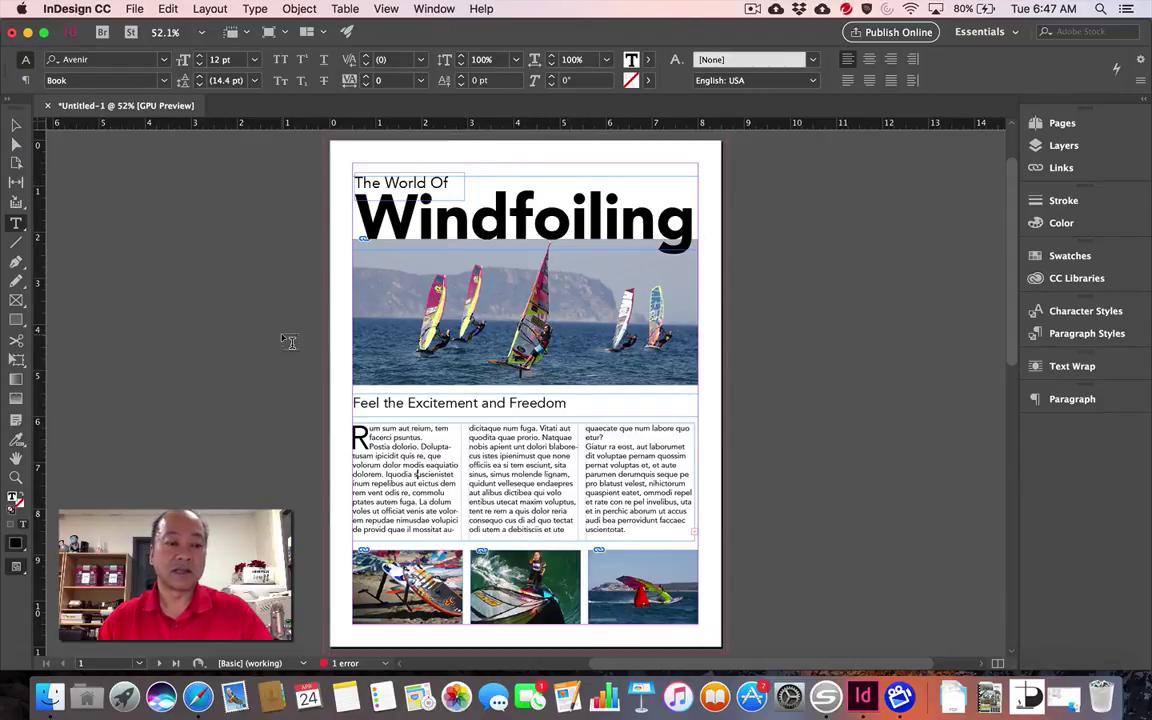
Step: Sample a color theme from the large windfoiling photo and apply its dark teal to the "Windfoiling" title text
{"action": "left_click", "coordinate": [16, 442]}
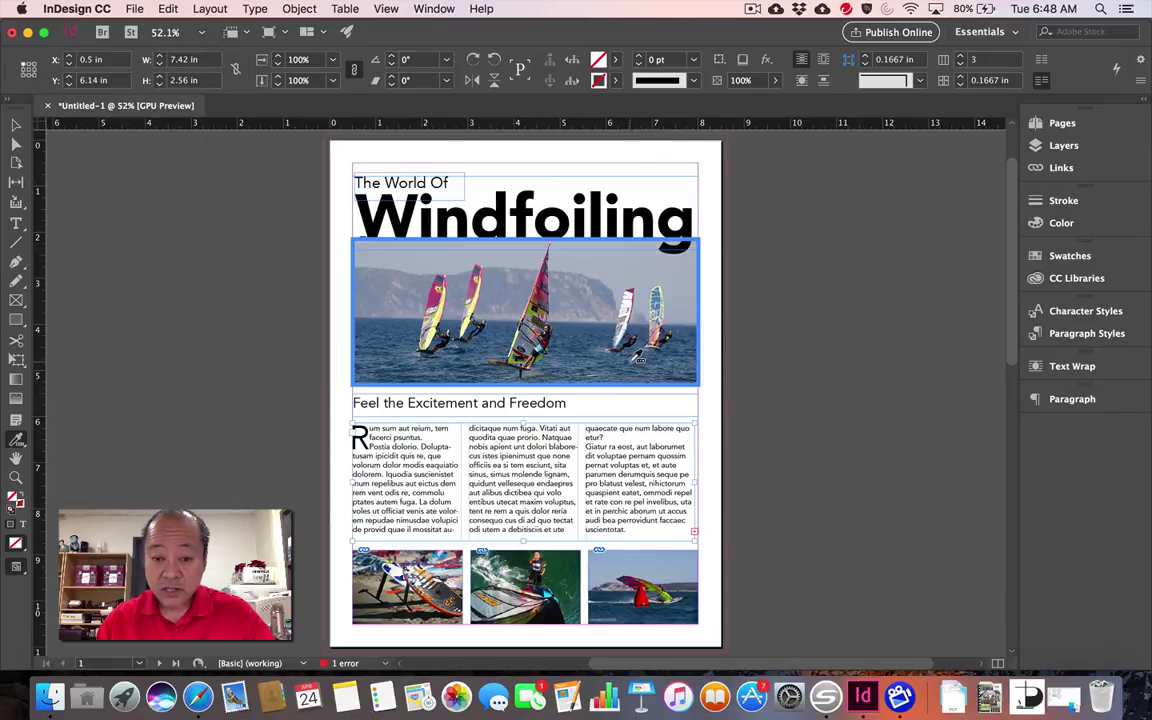
{"action": "left_click", "coordinate": [686, 374]}
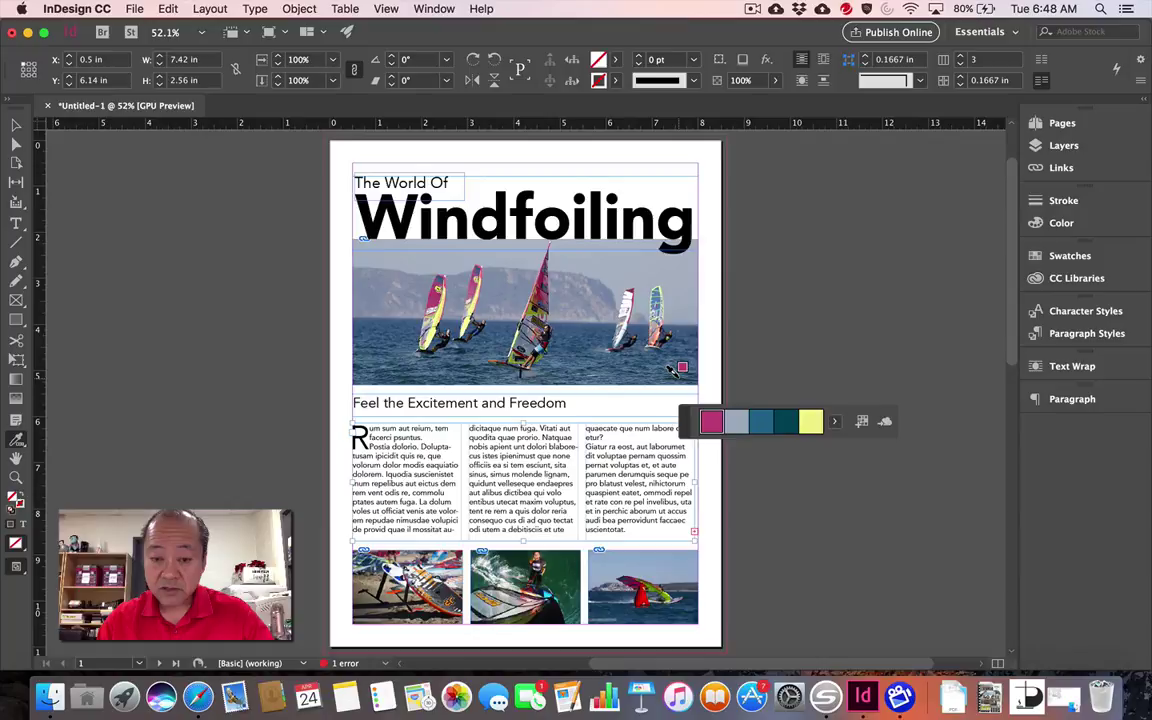
{"action": "left_click", "coordinate": [790, 429]}
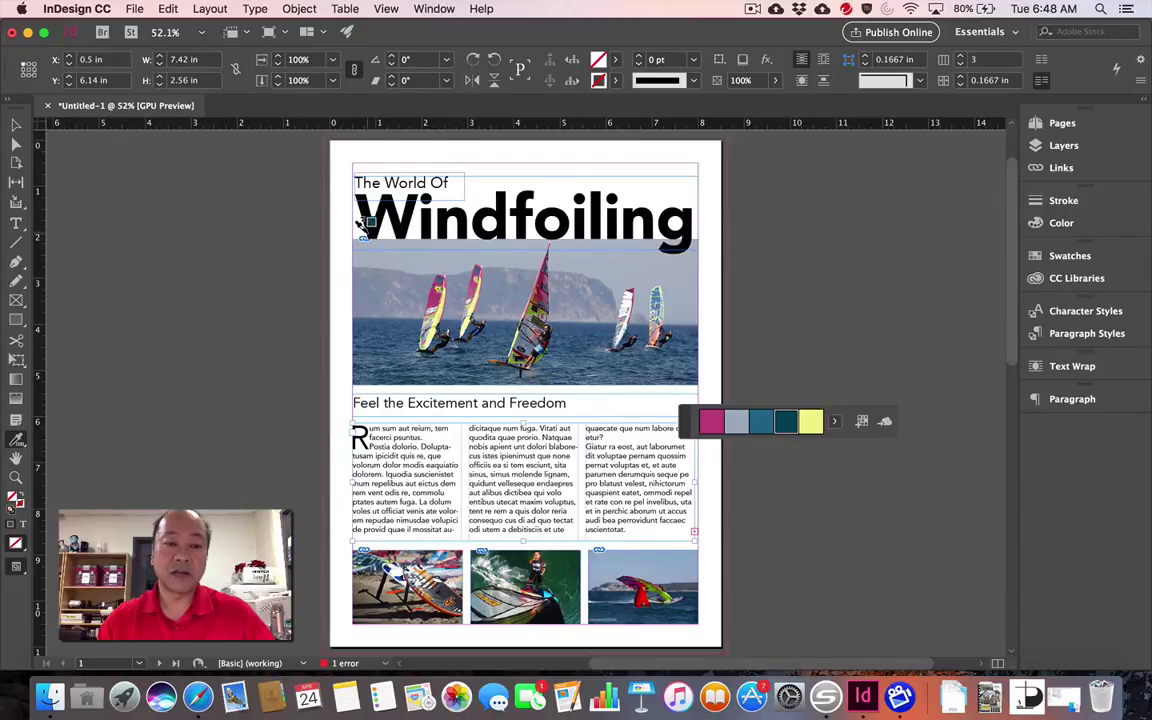
{"action": "left_click_drag", "start_coordinate": [362, 225], "coordinate": [681, 226]}
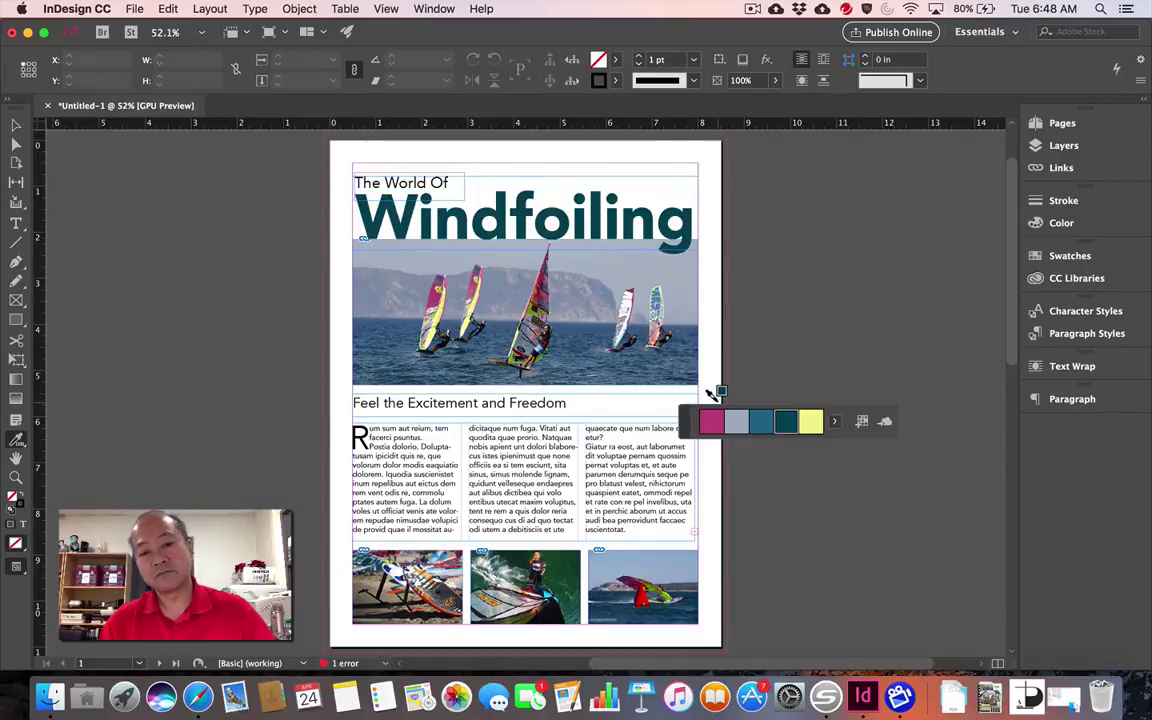
Step: Recolor the "Windfoiling" title text with the medium blue from the sampled color theme
{"action": "left_click", "coordinate": [759, 424]}
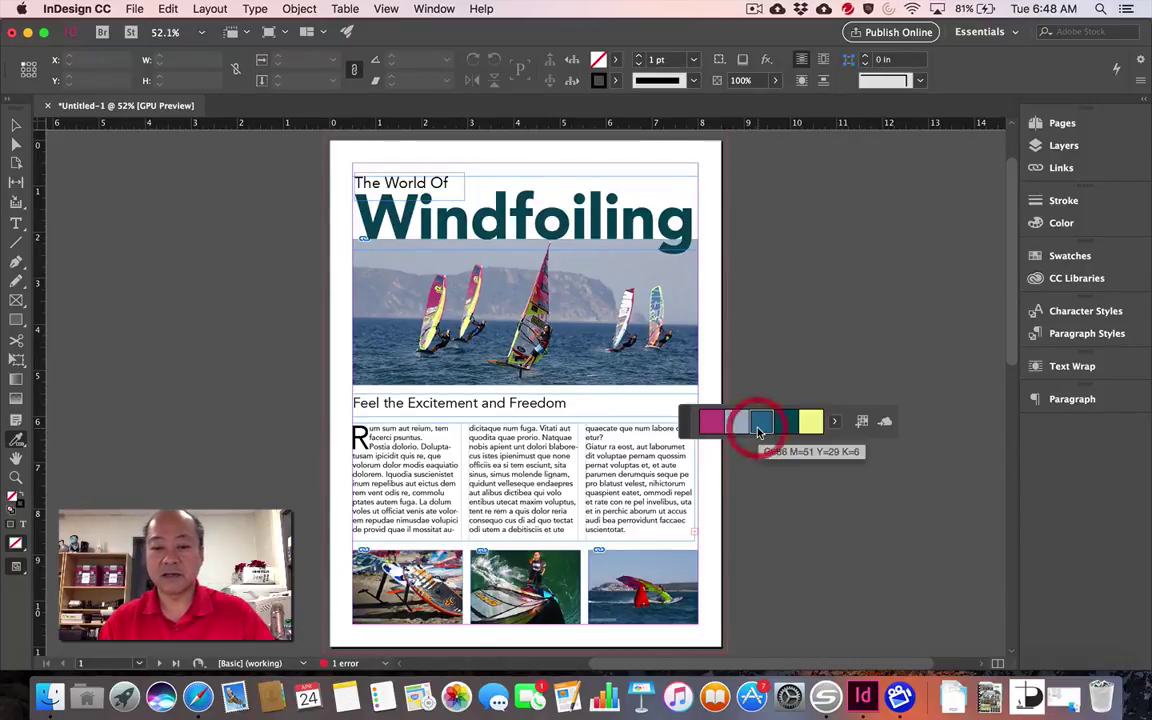
{"action": "left_click_drag", "start_coordinate": [365, 222], "coordinate": [605, 228]}
{"action": "key", "text": "Escape"}
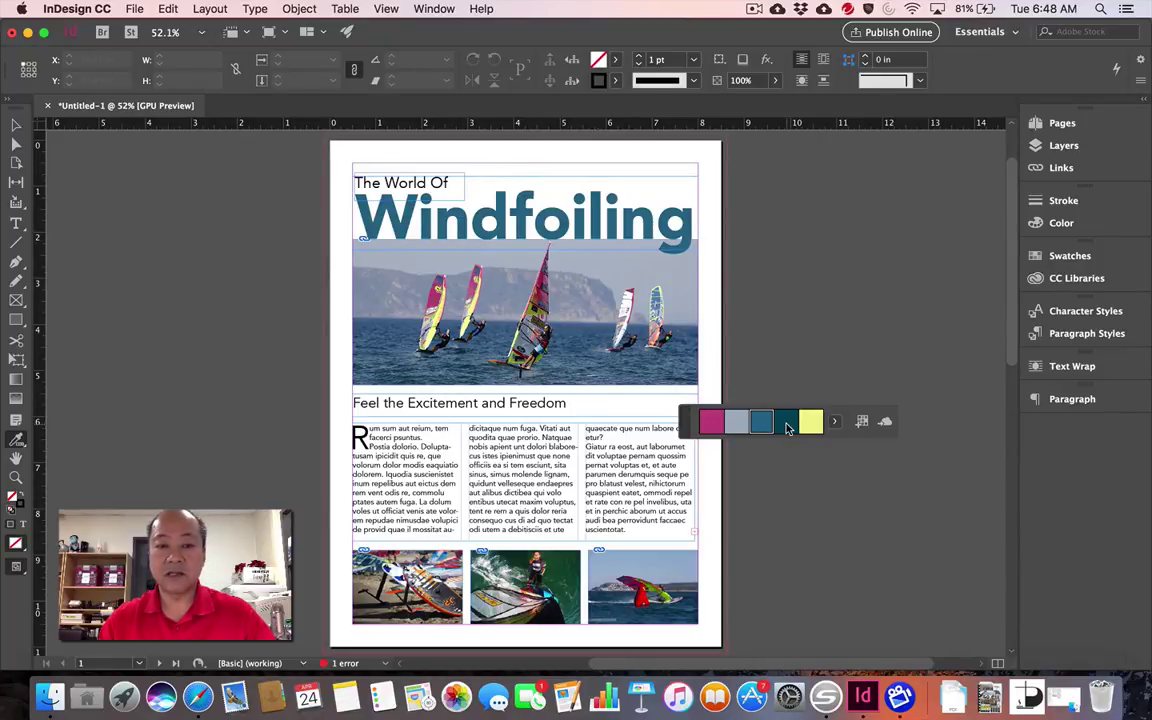
Step: Color all of the "The World Of" text with the sampled theme's dark teal, leaving its frame unfilled
{"action": "left_click", "coordinate": [787, 424]}
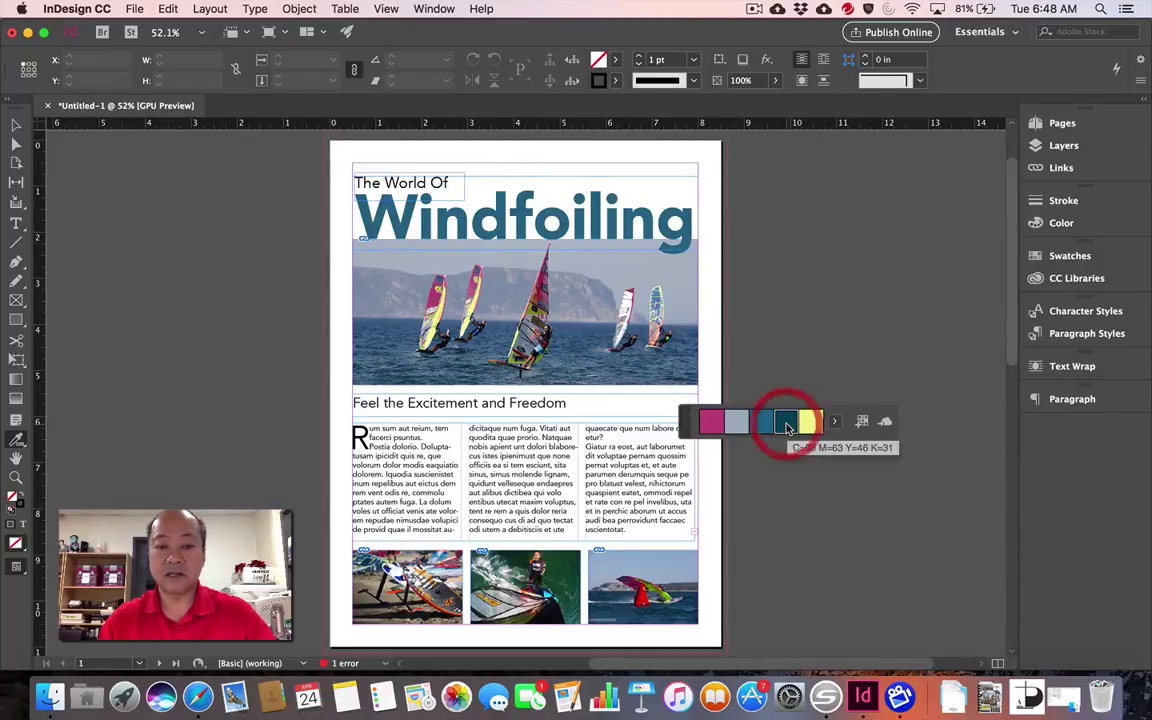
{"action": "left_click", "coordinate": [398, 185]}
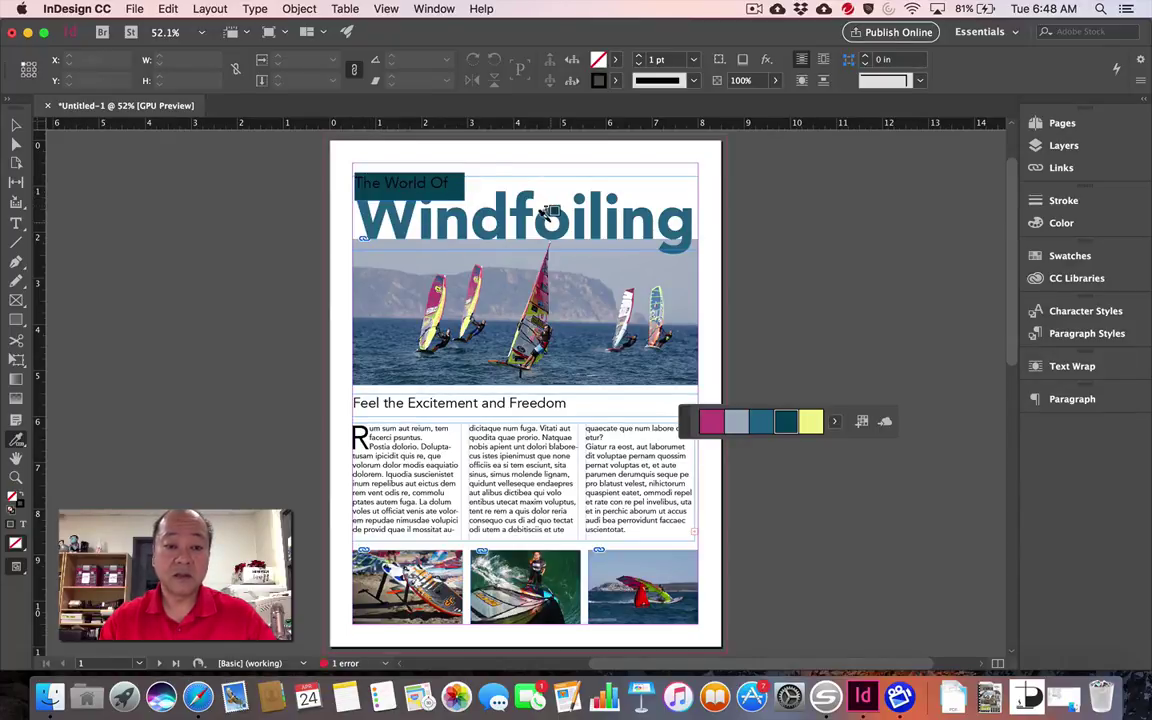
{"action": "key", "text": "super+z"}
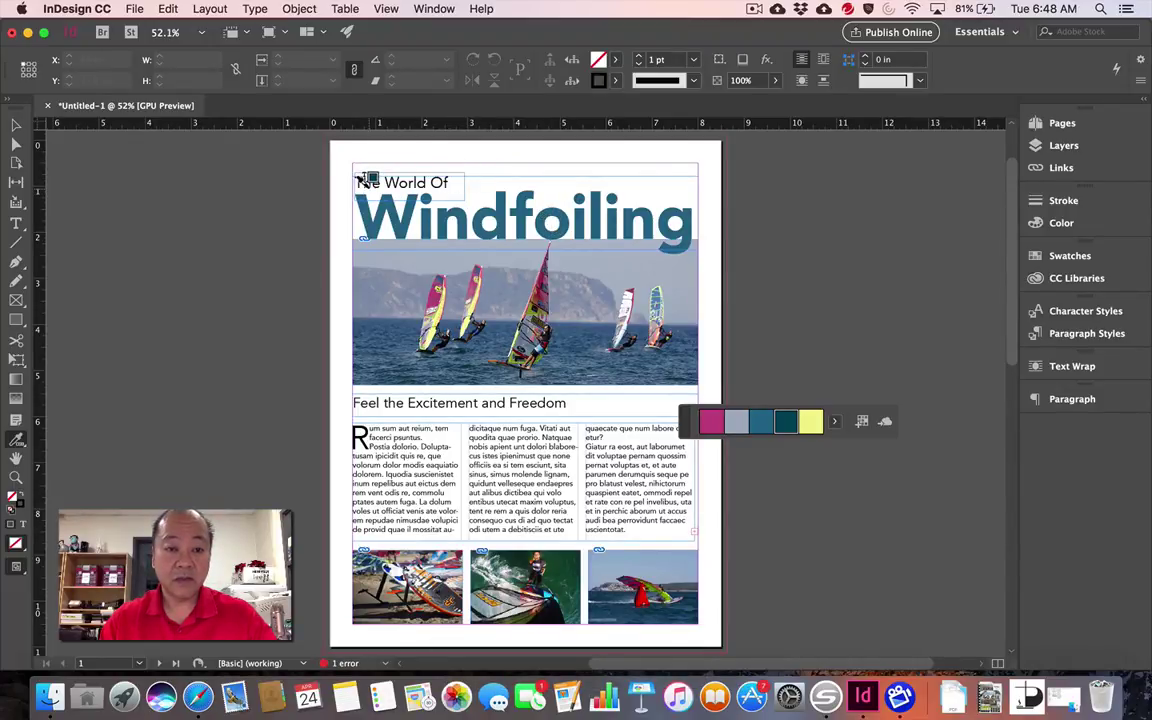
{"action": "left_click_drag", "start_coordinate": [369, 182], "coordinate": [485, 203]}
{"action": "left_click", "coordinate": [481, 203]}
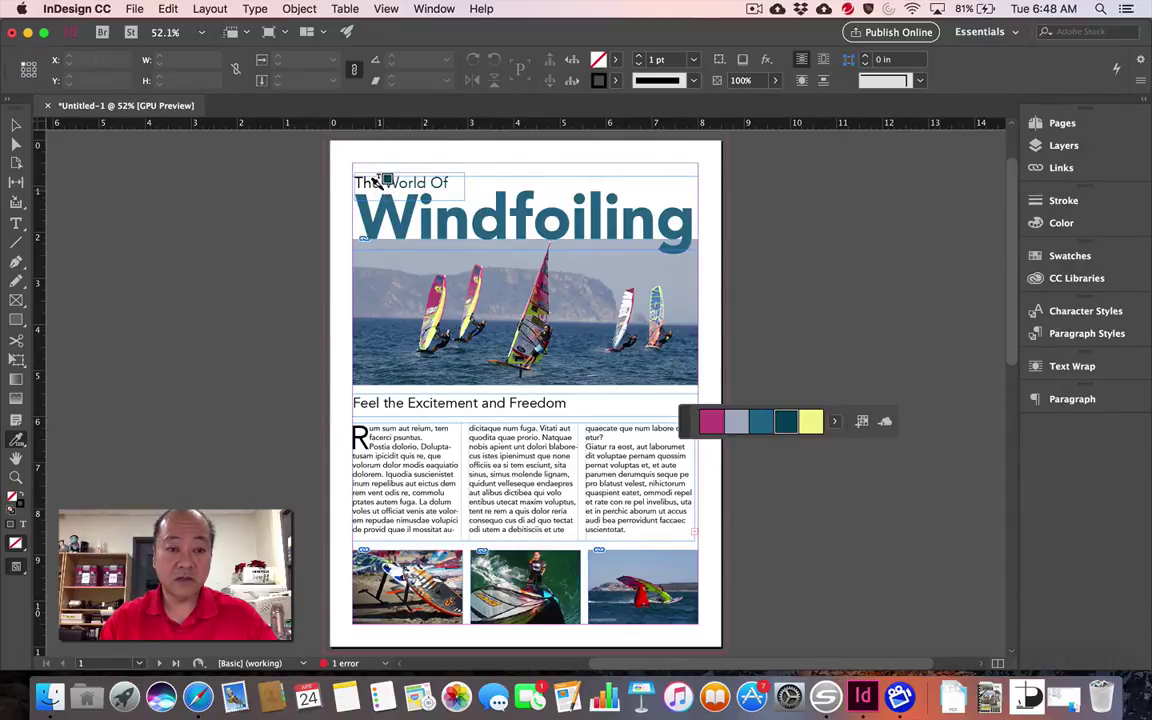
{"action": "left_click_drag", "start_coordinate": [384, 184], "coordinate": [350, 183]}
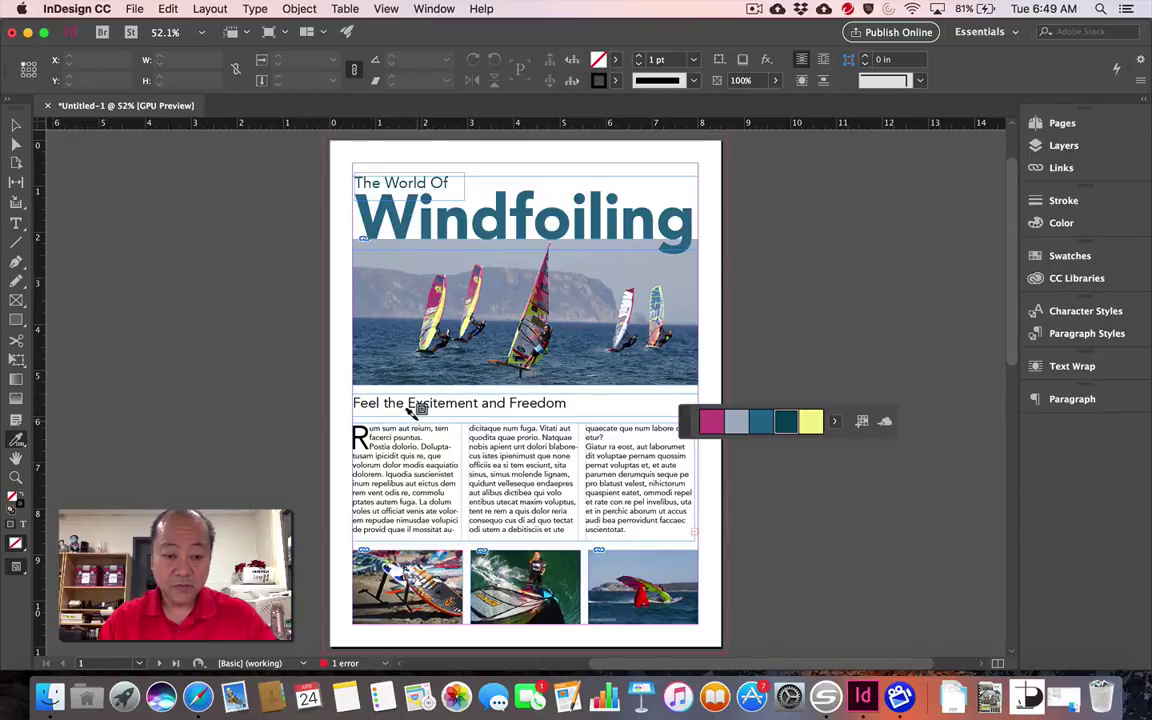
{"action": "left_click", "coordinate": [437, 403]}
{"action": "key", "text": "super+z"}
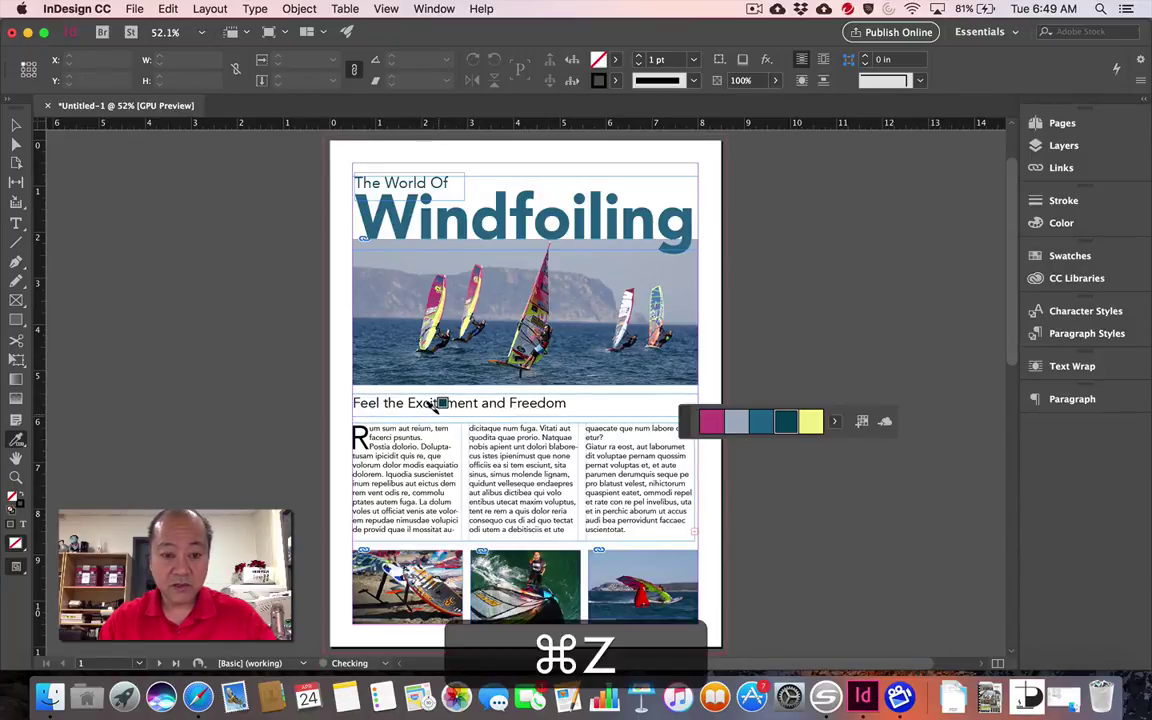
{"action": "left_click", "coordinate": [440, 404]}
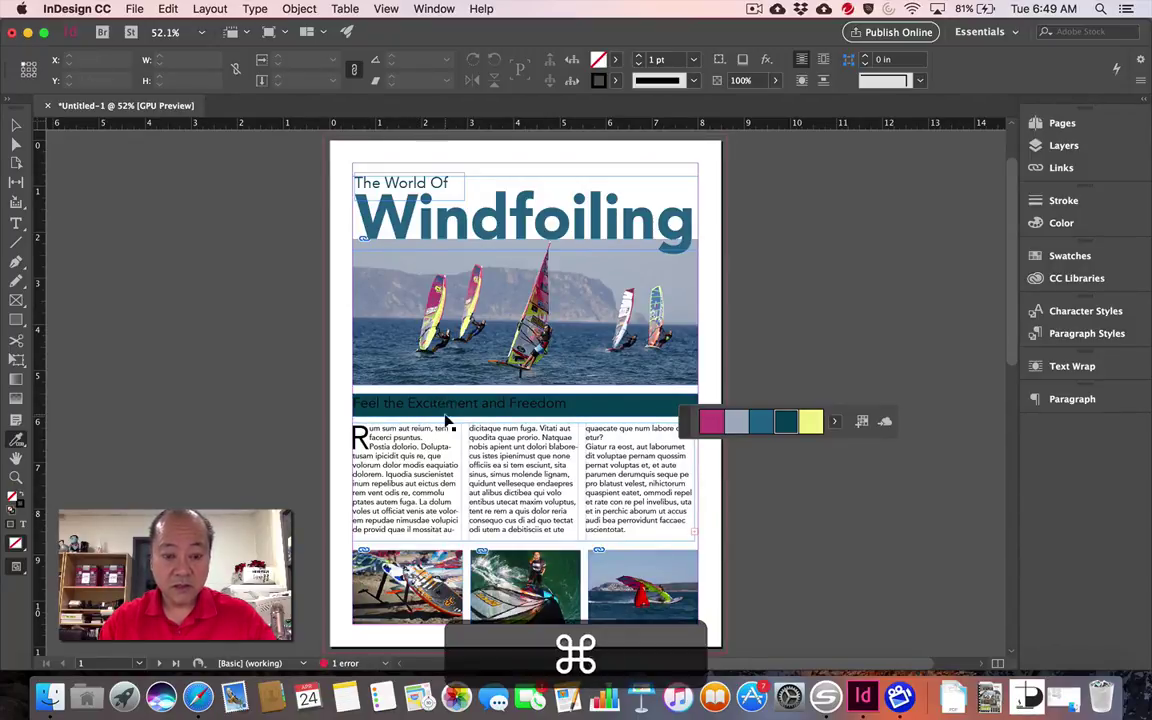
{"action": "key", "text": "super+z"}
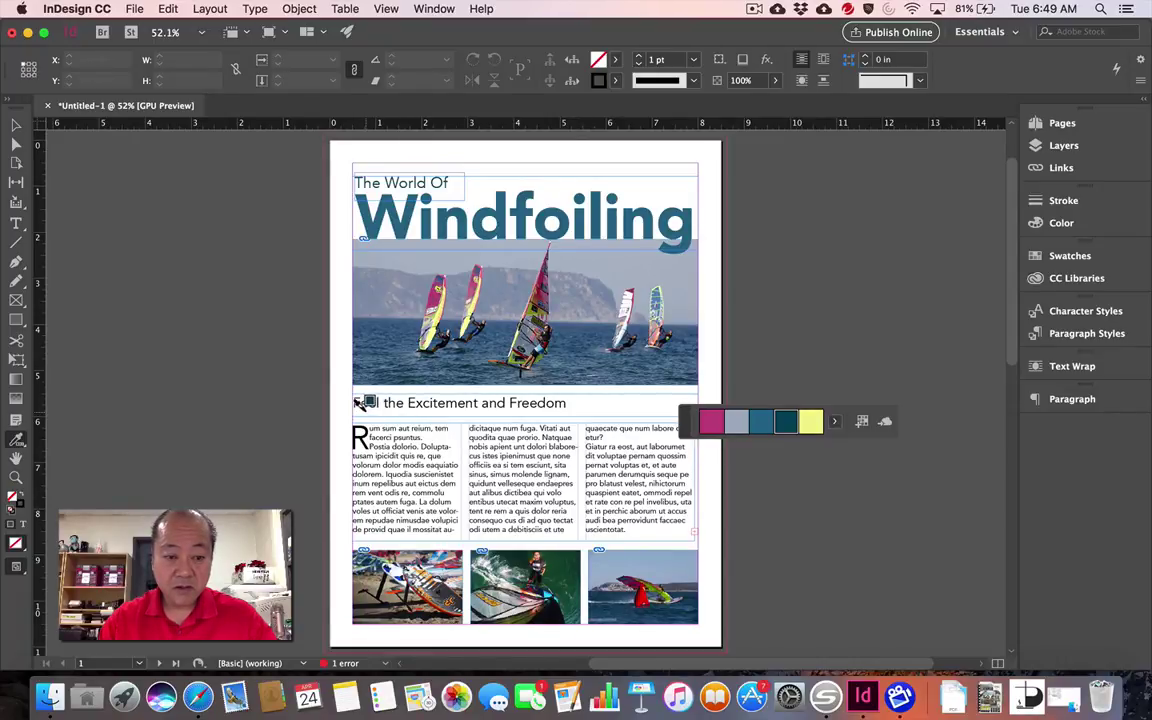
{"action": "left_click", "coordinate": [470, 401]}
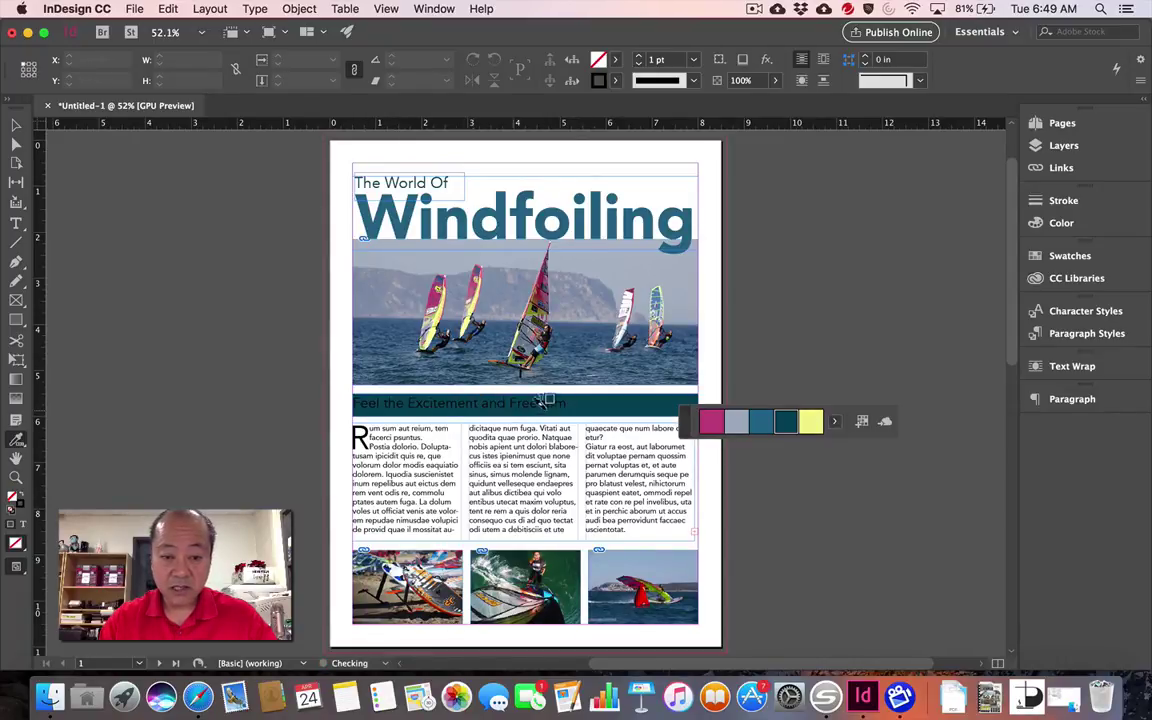
{"action": "key", "text": "super+z"}
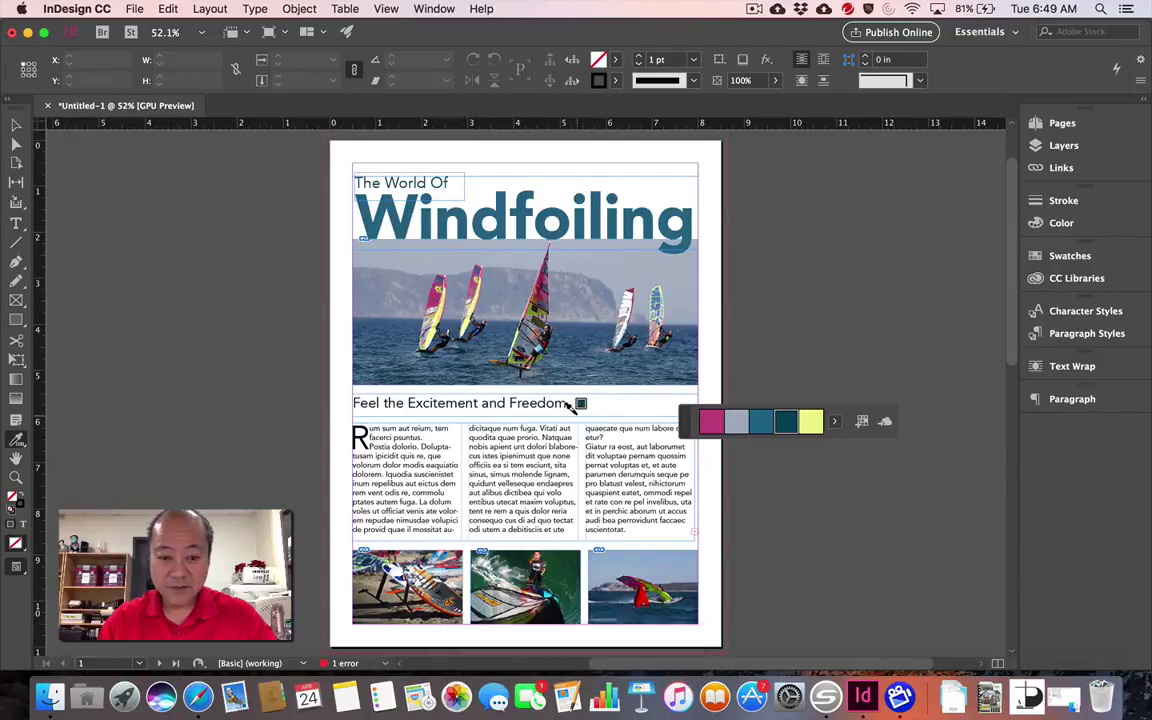
{"action": "left_click", "coordinate": [505, 402]}
{"action": "key", "text": "super+z"}
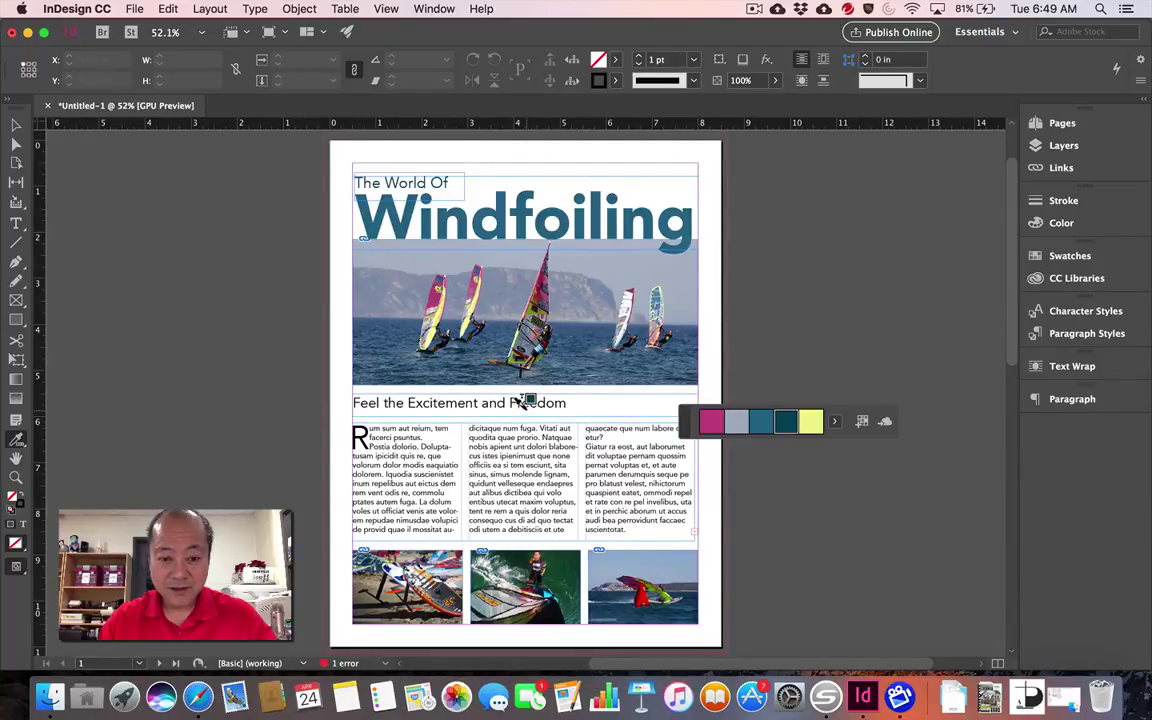
Step: Color the whole "Feel the Excitement and Freedom" line with the sampled theme's dark teal
{"action": "key", "text": "t"}
{"action": "left_click_drag", "start_coordinate": [530, 402], "coordinate": [566, 403]}
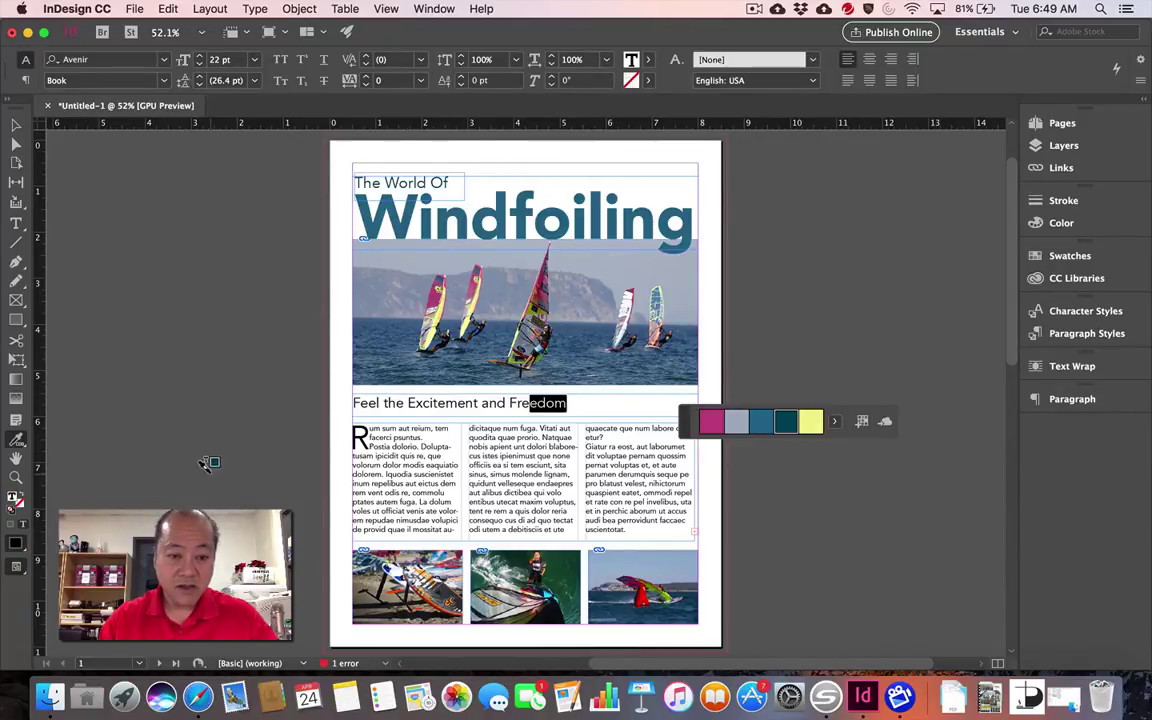
{"action": "mouse_move", "coordinate": [349, 407]}
{"action": "left_mouse_down"}
{"action": "mouse_move", "coordinate": [369, 404]}
{"action": "mouse_move", "coordinate": [350, 400]}
{"action": "left_mouse_up"}
{"action": "left_click", "coordinate": [348, 400]}
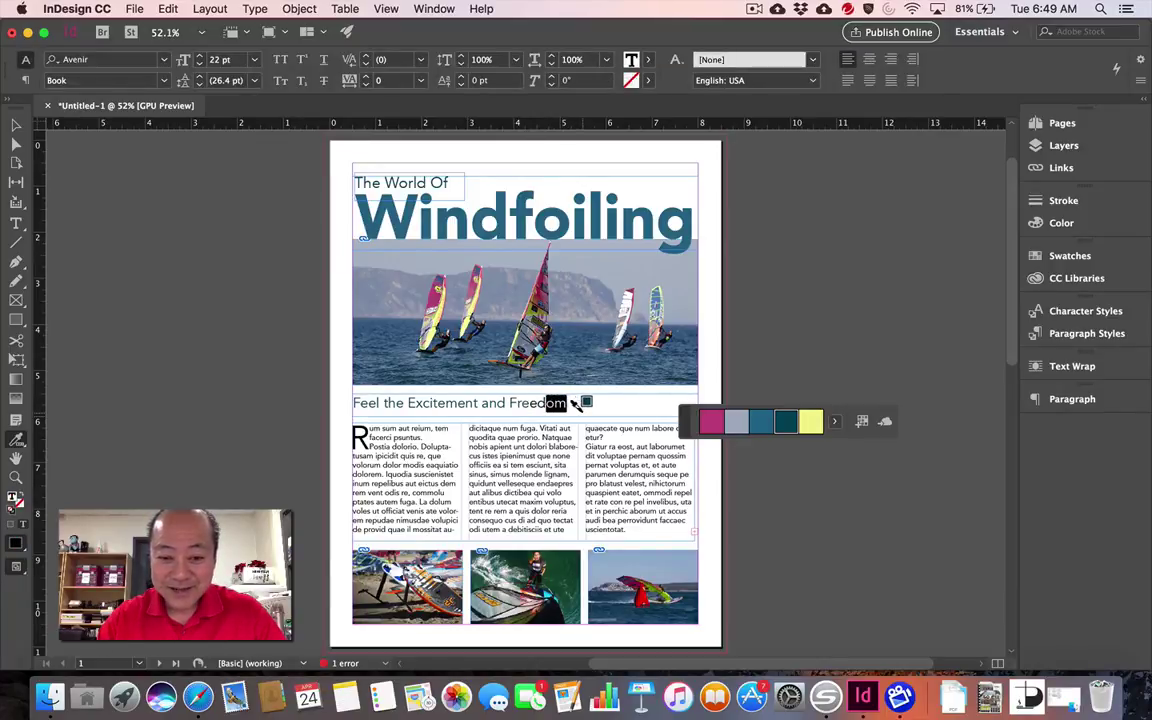
{"action": "left_click_drag", "start_coordinate": [530, 402], "coordinate": [573, 401]}
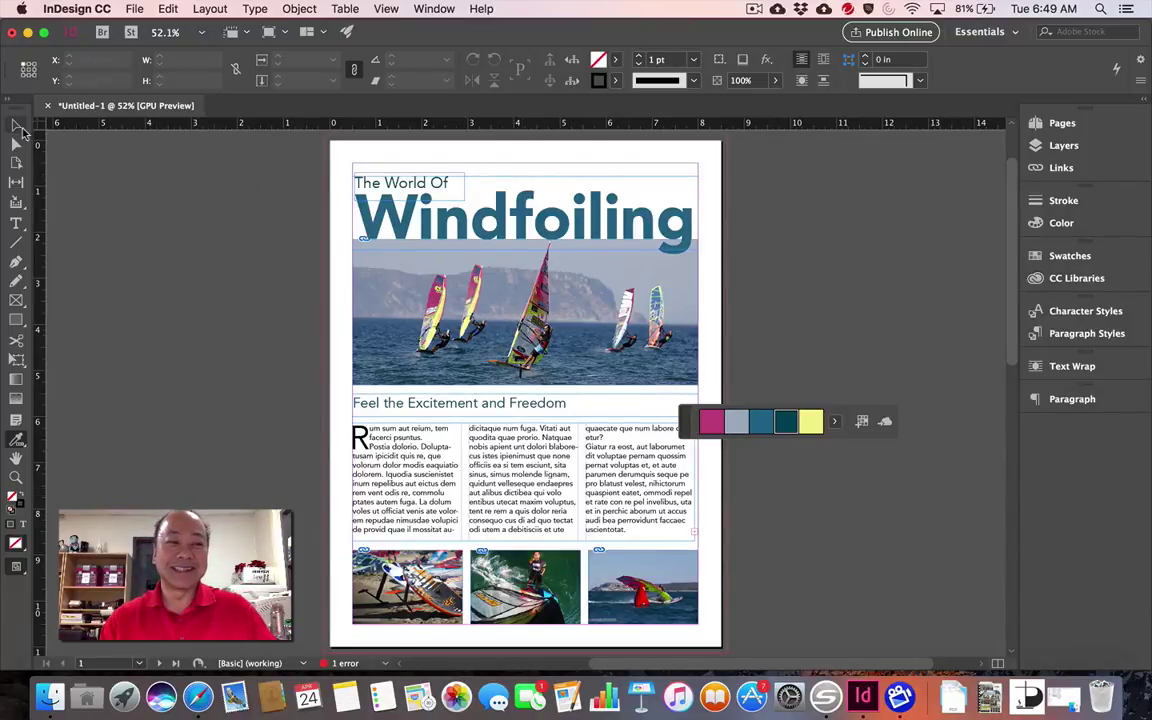
Step: Extend the three-column text frame up to the subheading frame, and nudge the subheading down to Y 5.5139 in
{"action": "left_click", "coordinate": [18, 128]}
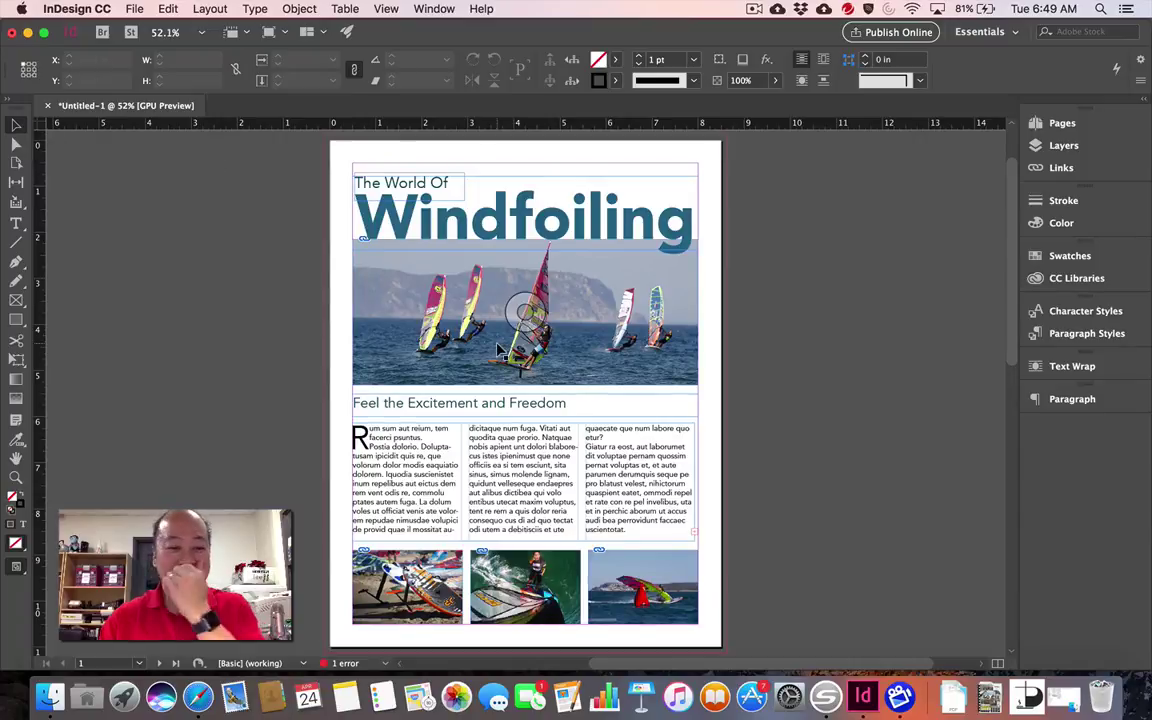
{"action": "left_click", "coordinate": [530, 423]}
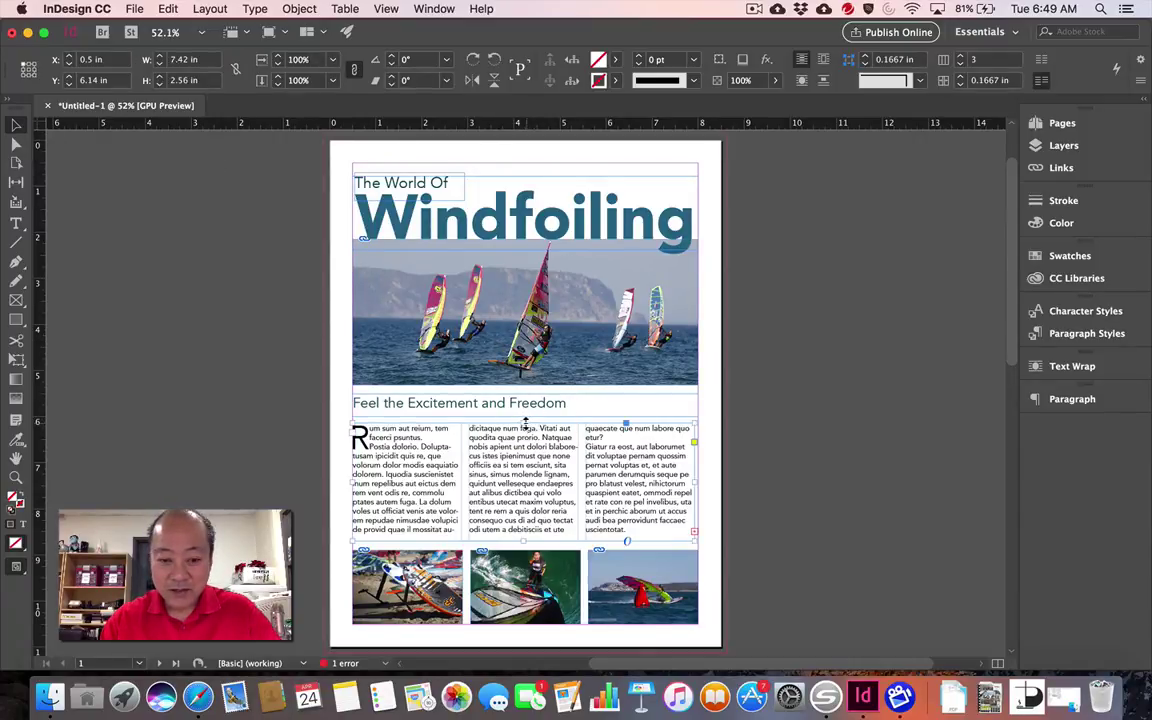
{"action": "left_click_drag", "start_coordinate": [523, 423], "coordinate": [522, 414]}
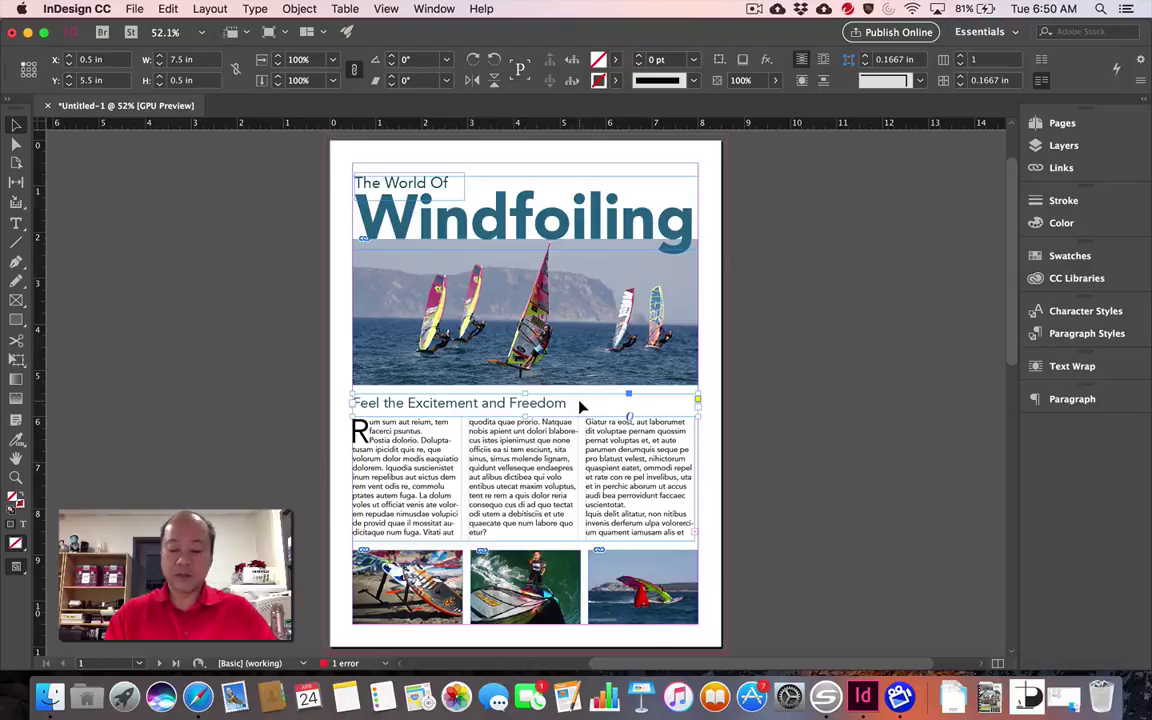
{"action": "key", "text": "Down"}
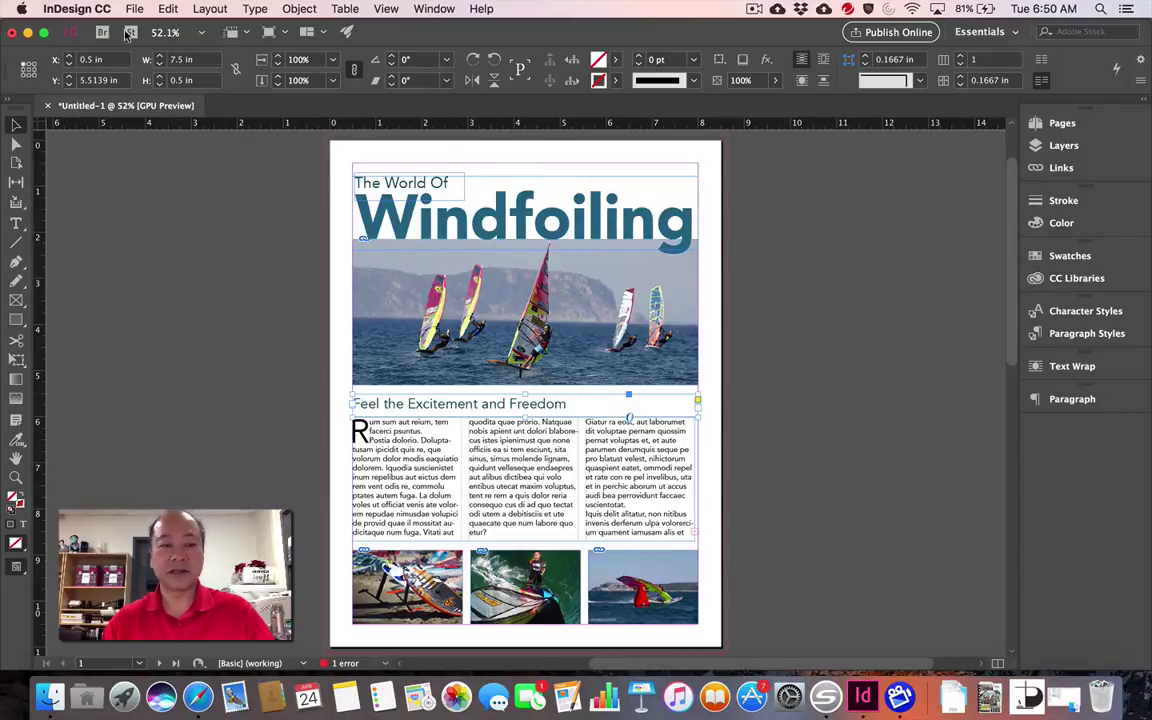
Step: Create a paragraph style named "Main Heading" from the "Windfoiling" title's formatting and apply it to the title
{"action": "left_click", "coordinate": [512, 220]}
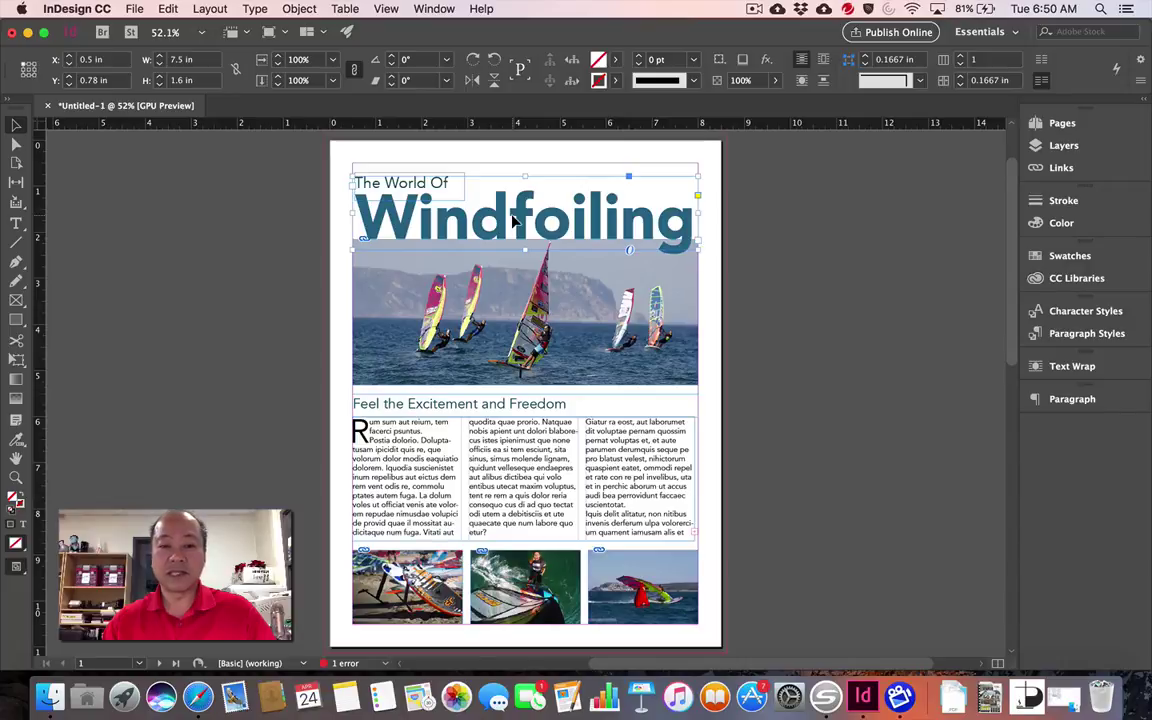
{"action": "left_click", "coordinate": [250, 8]}
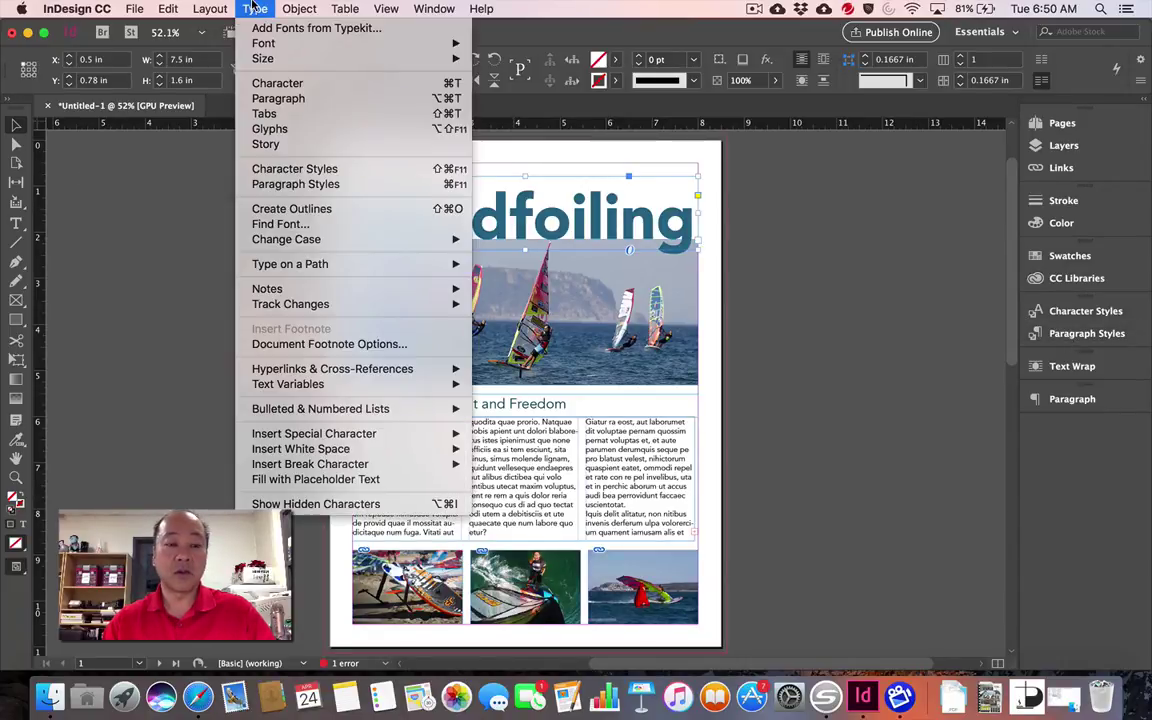
{"action": "left_click", "coordinate": [320, 184]}
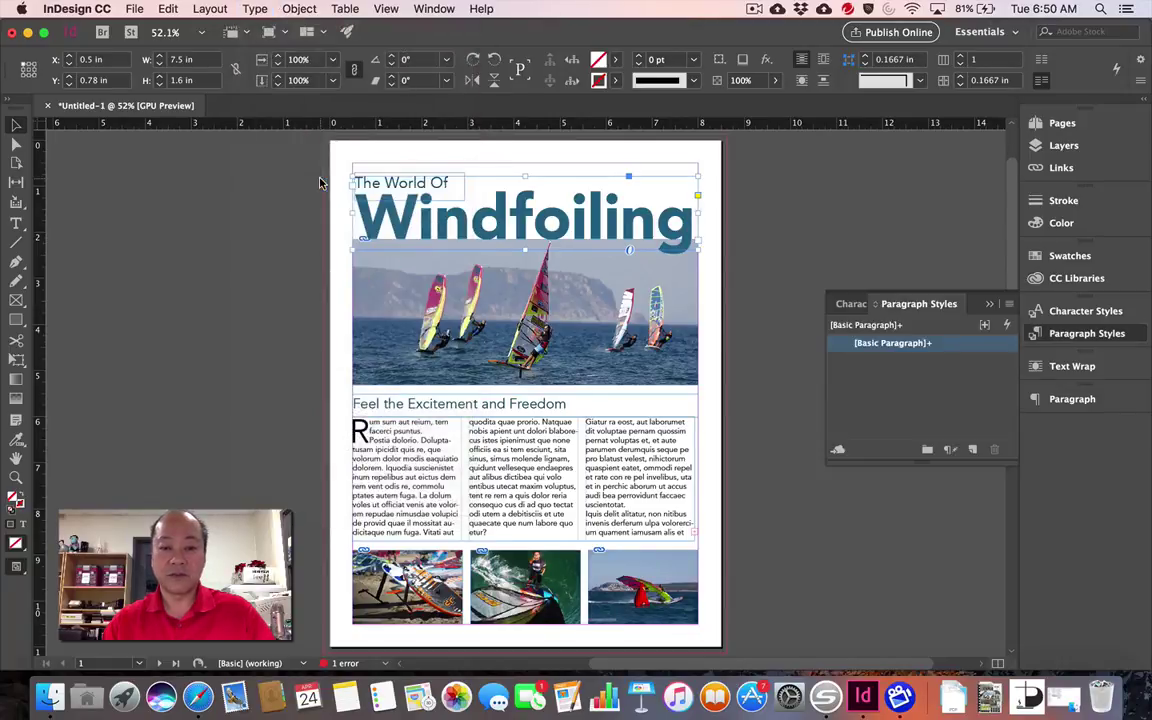
{"action": "left_click", "coordinate": [973, 452]}
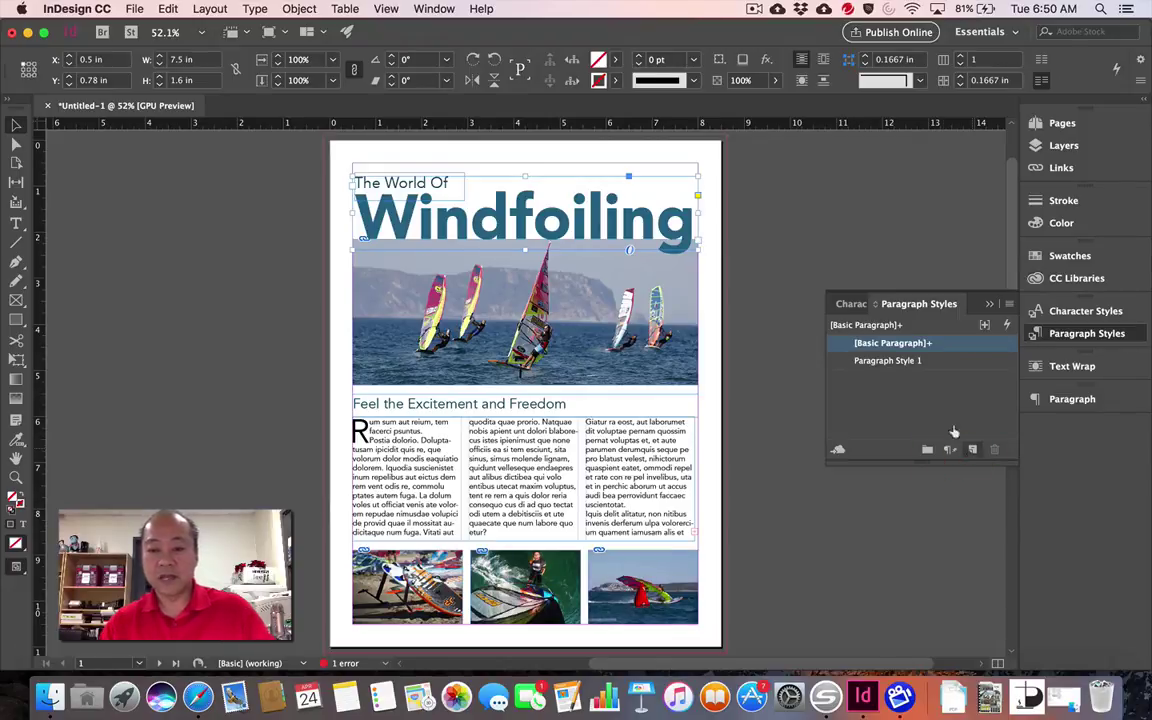
{"action": "left_click", "coordinate": [883, 362]}
{"action": "double_click", "coordinate": [883, 364]}
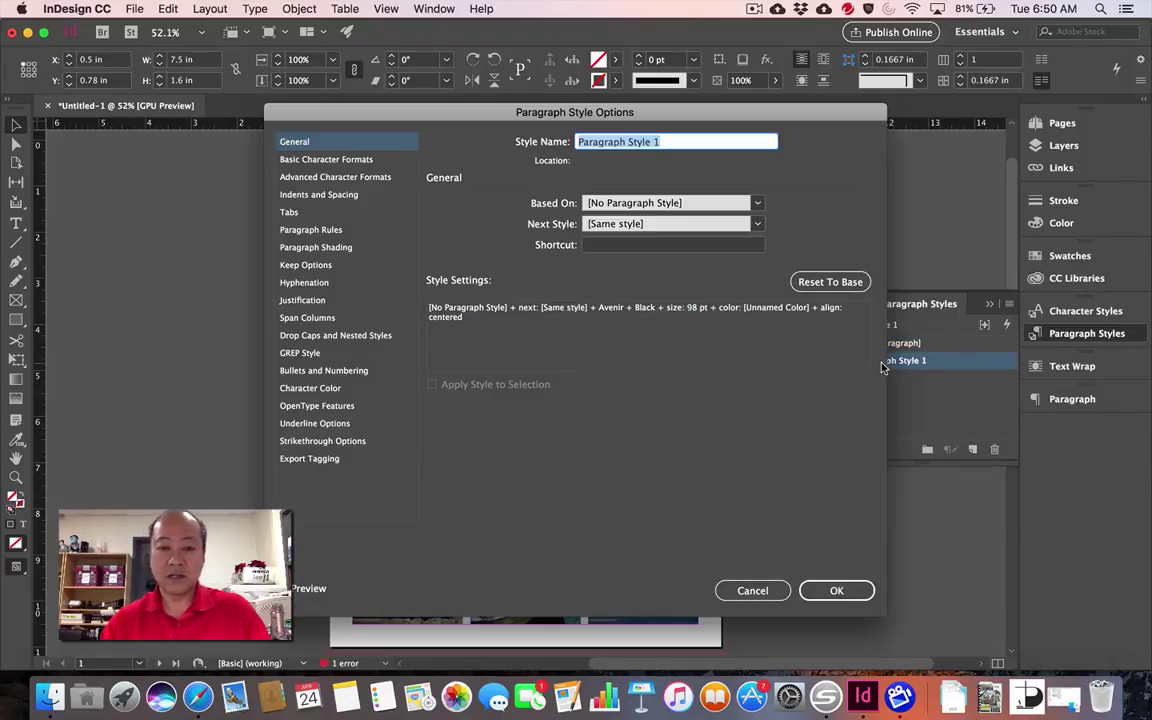
{"action": "type", "text": "Main H"}
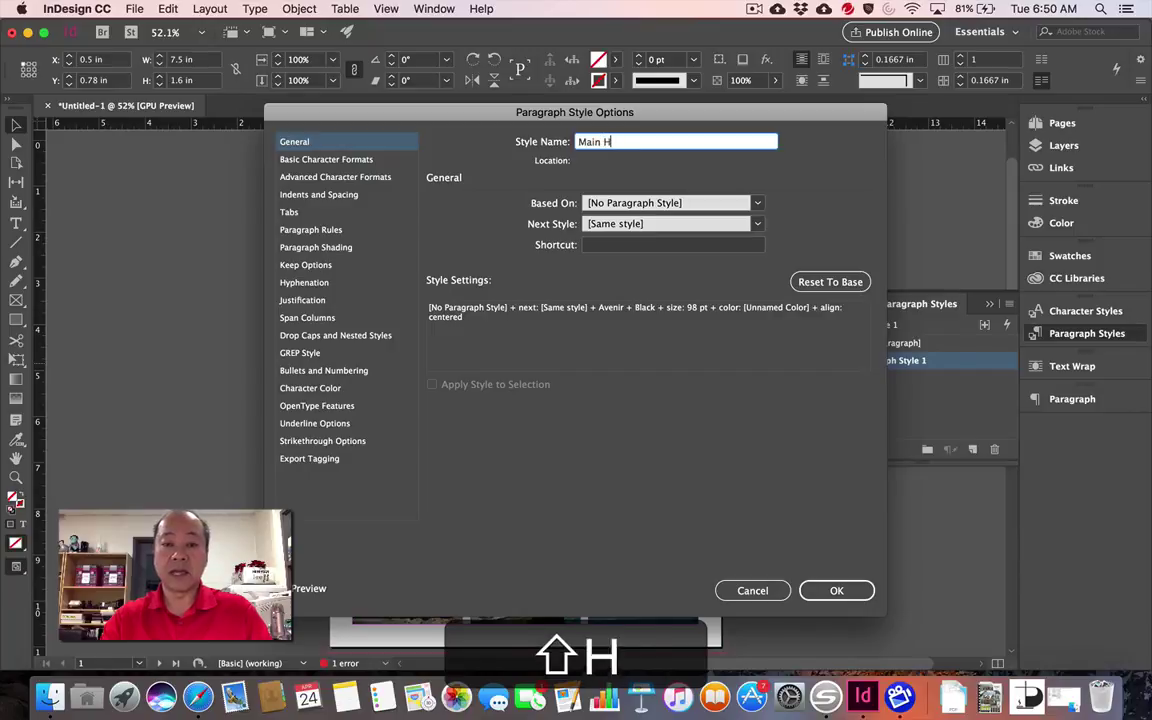
{"action": "type", "text": "eading"}
{"action": "key", "text": "Return"}
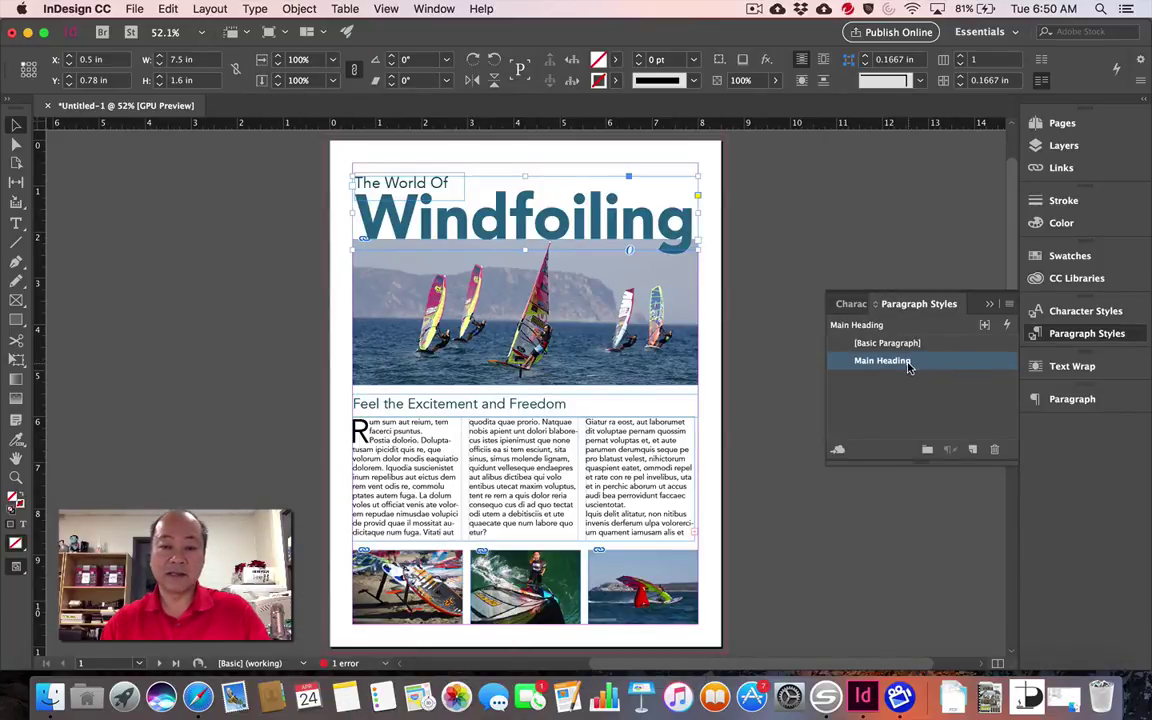
Step: Create a paragraph style named "Subheading" from the "Feel the Excitement and Freedom" line and apply it to that line
{"action": "left_click", "coordinate": [550, 412]}
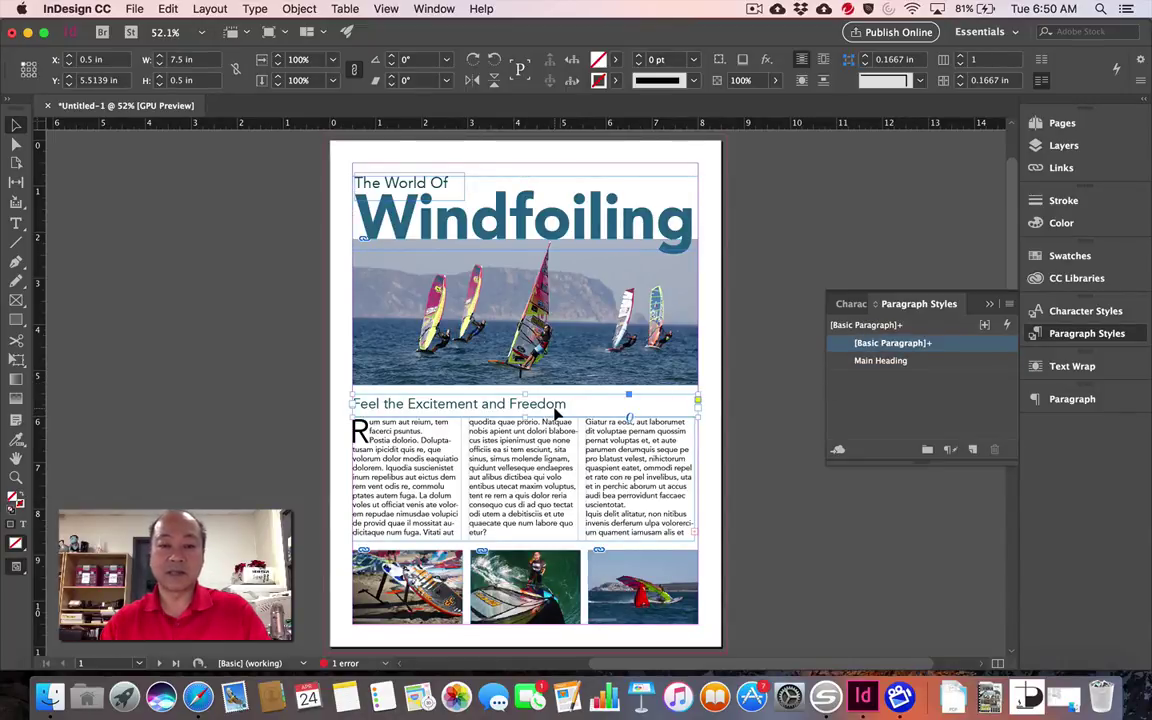
{"action": "left_click", "coordinate": [972, 450]}
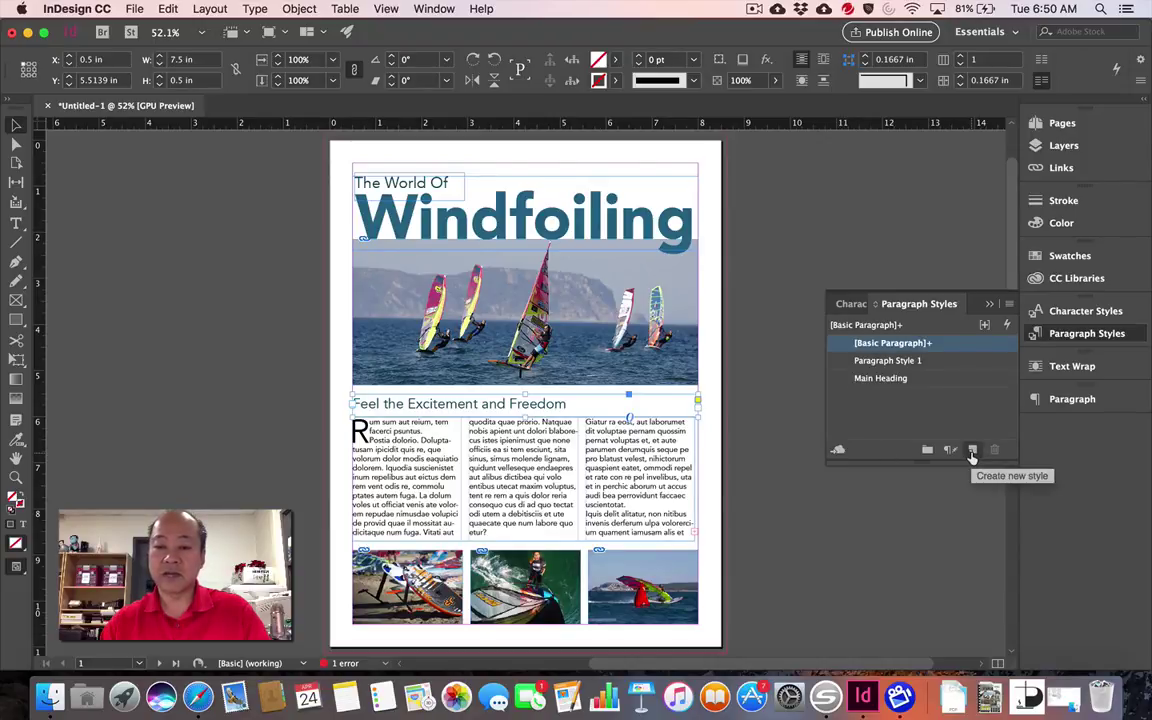
{"action": "double_click", "coordinate": [870, 366]}
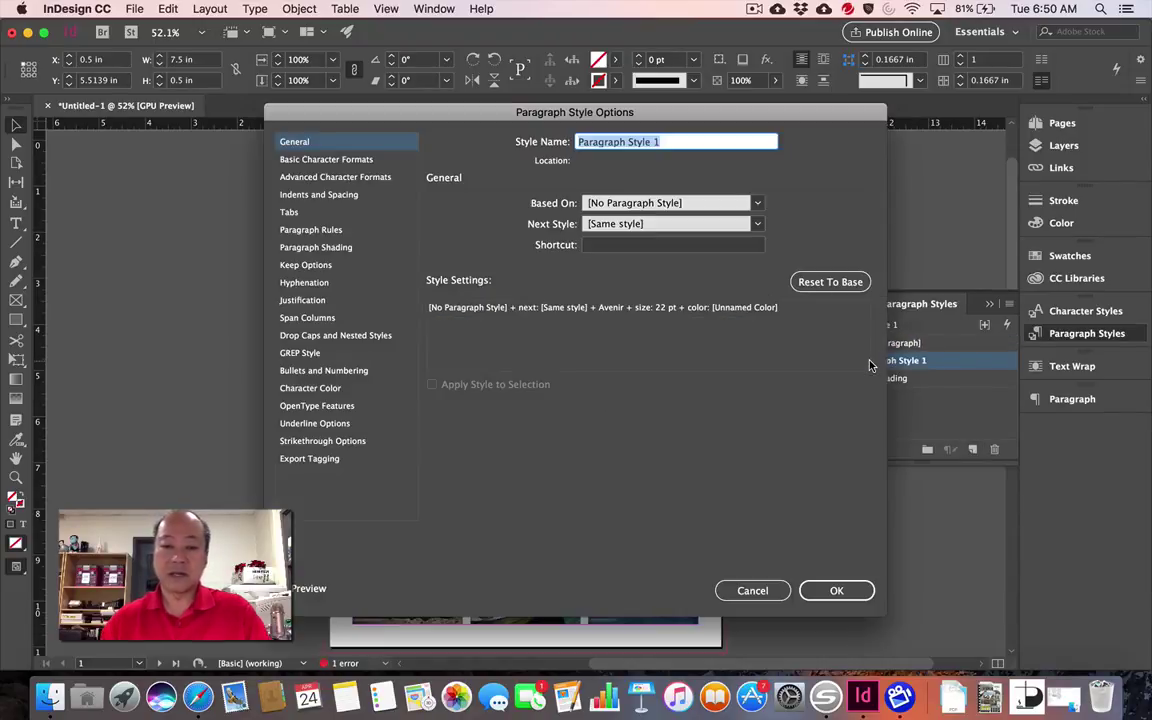
{"action": "type", "text": "Subhe"}
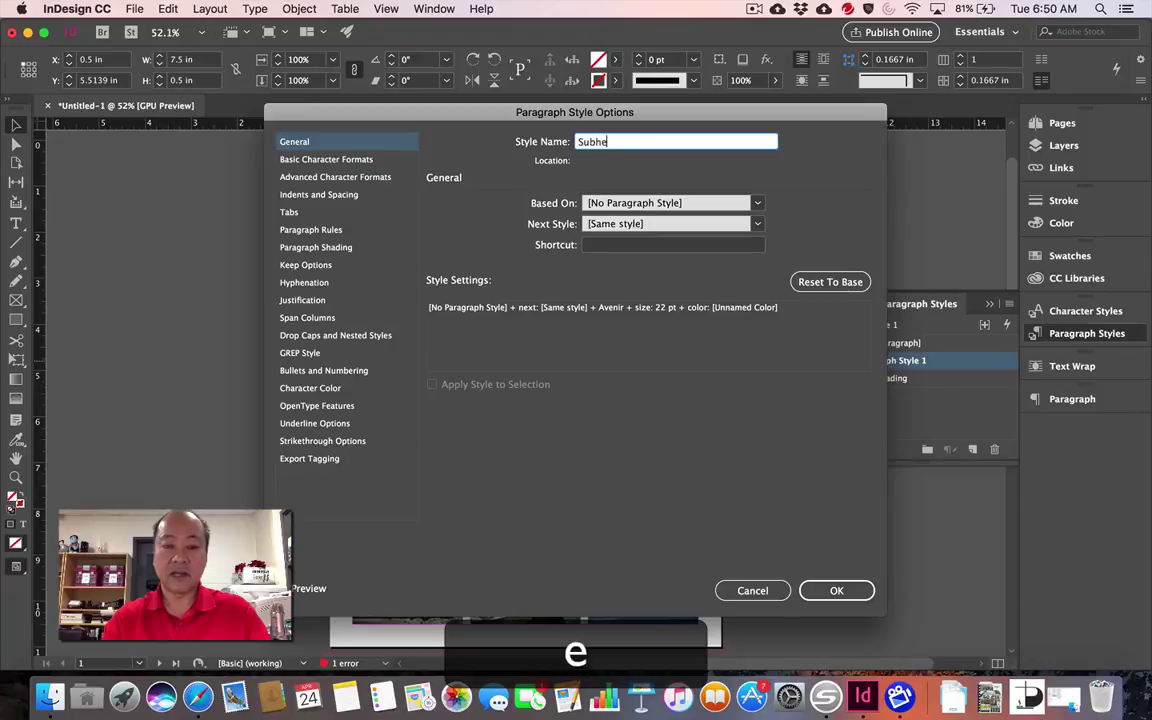
{"action": "type", "text": "ading"}
{"action": "key", "text": "Return"}
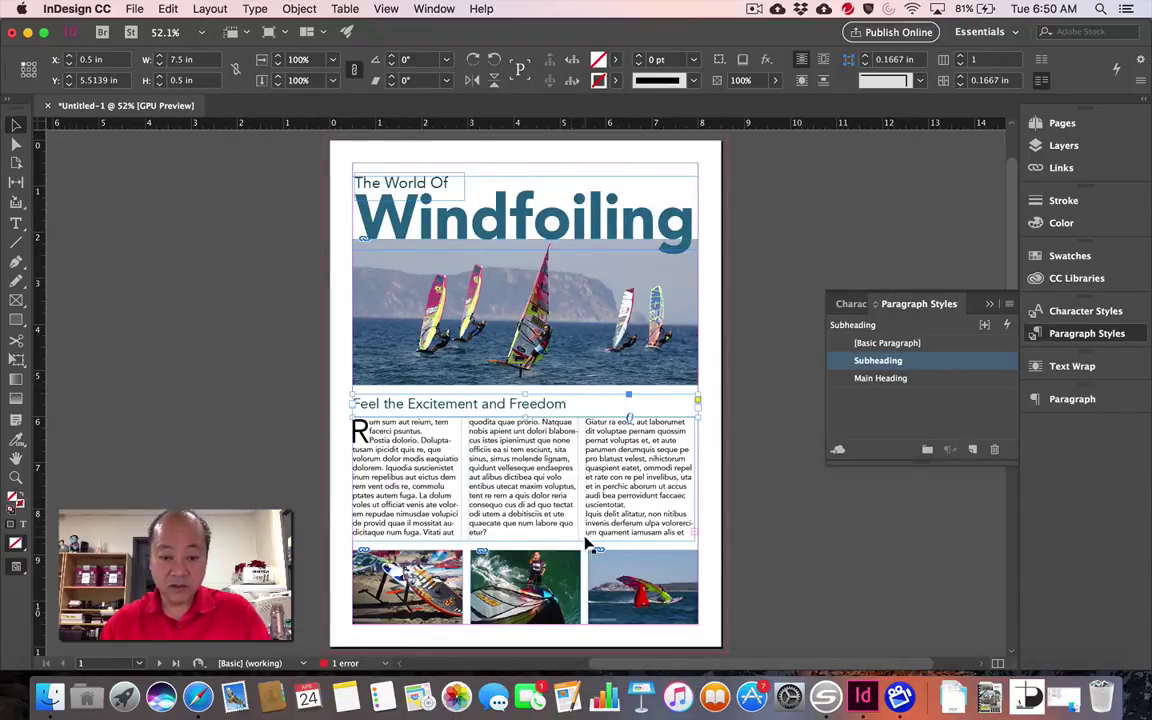
Step: Create a paragraph style named "1st Paragraph" from the drop-cap opening paragraph and apply it to that paragraph
{"action": "left_click", "coordinate": [385, 435]}
{"action": "left_click", "coordinate": [16, 220]}
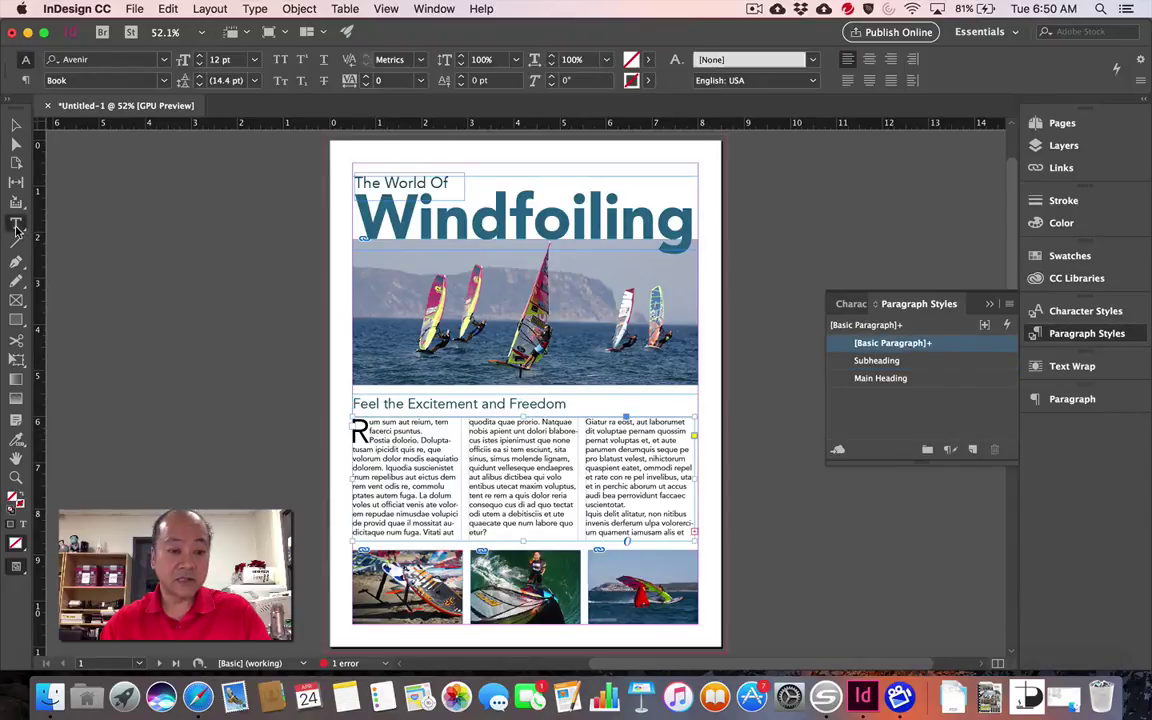
{"action": "left_click_drag", "start_coordinate": [370, 422], "coordinate": [425, 432]}
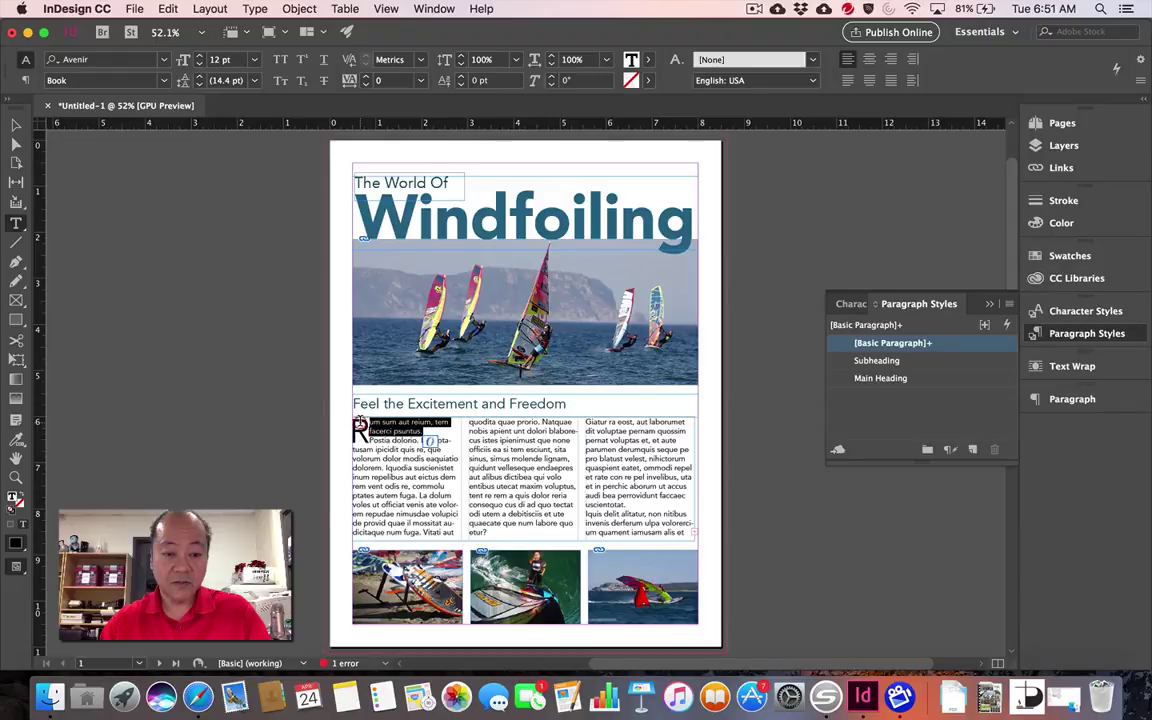
{"action": "left_click", "coordinate": [971, 451]}
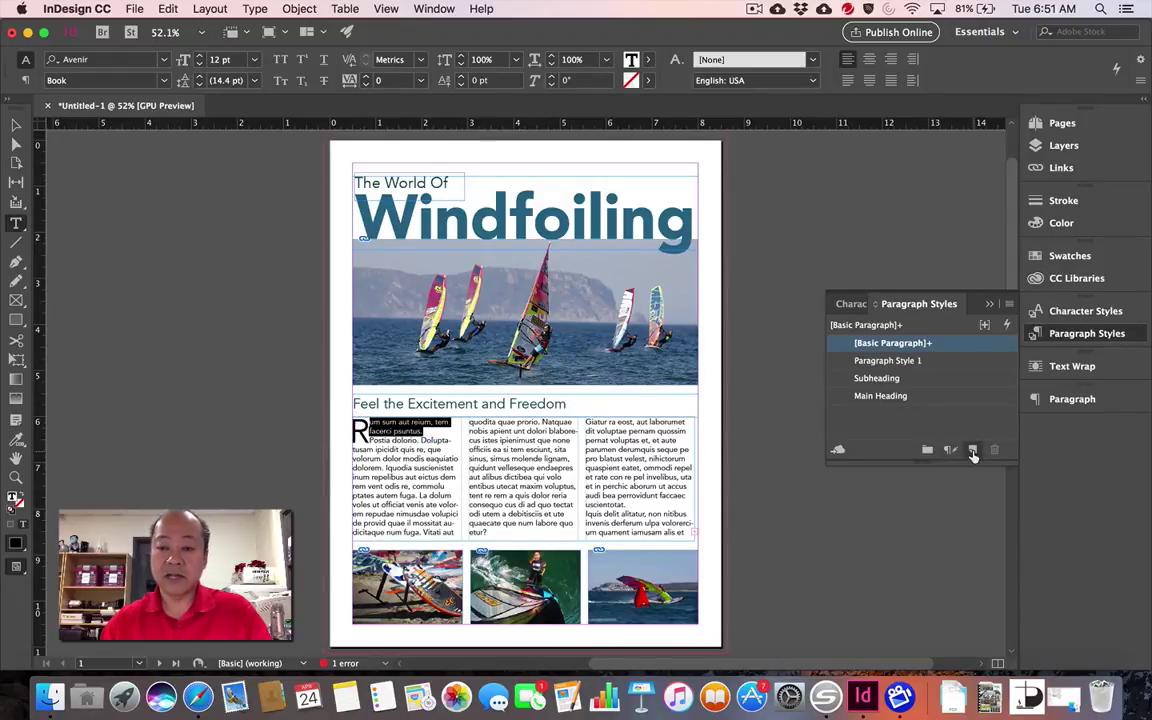
{"action": "double_click", "coordinate": [885, 362]}
{"action": "type", "text": "1"}
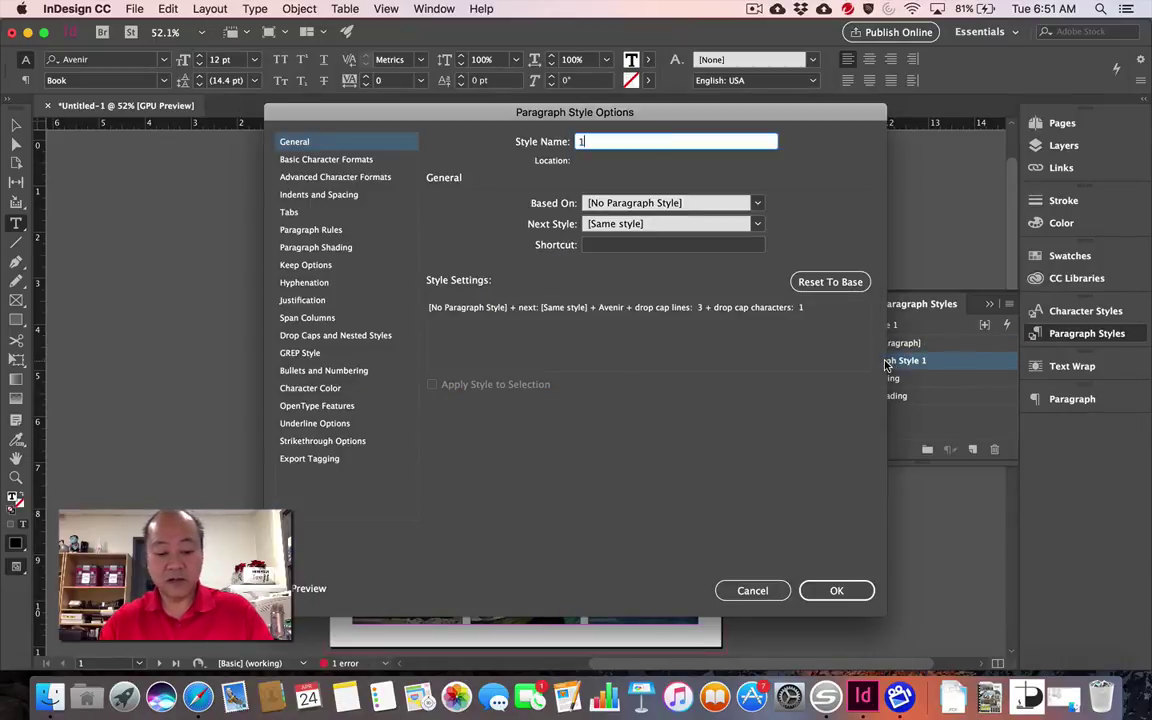
{"action": "type", "text": "st Pa"}
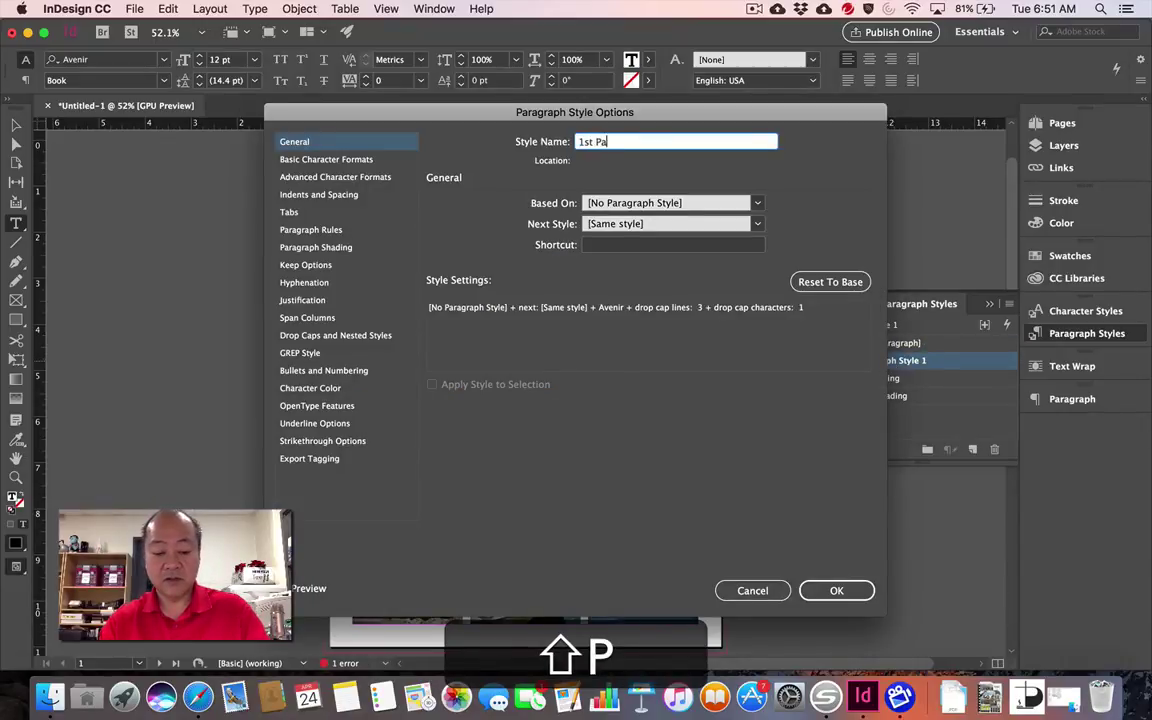
{"action": "type", "text": "ragraph"}
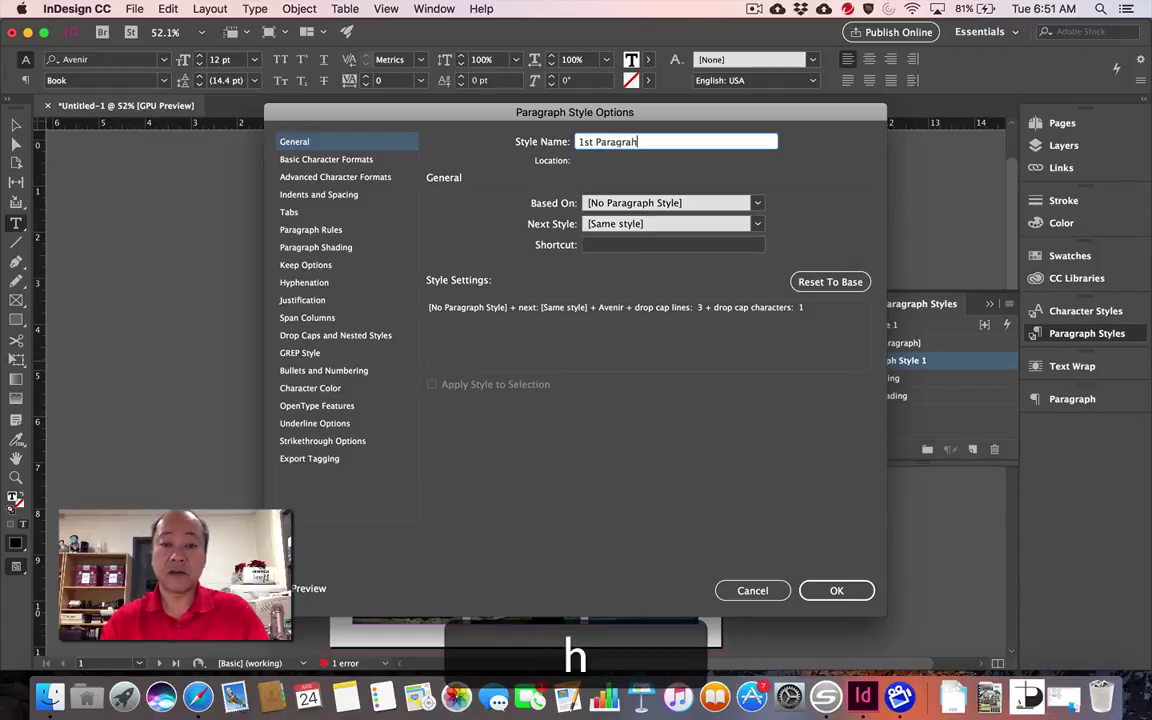
{"action": "key", "text": "BackSpace"}
{"action": "type", "text": "ph"}
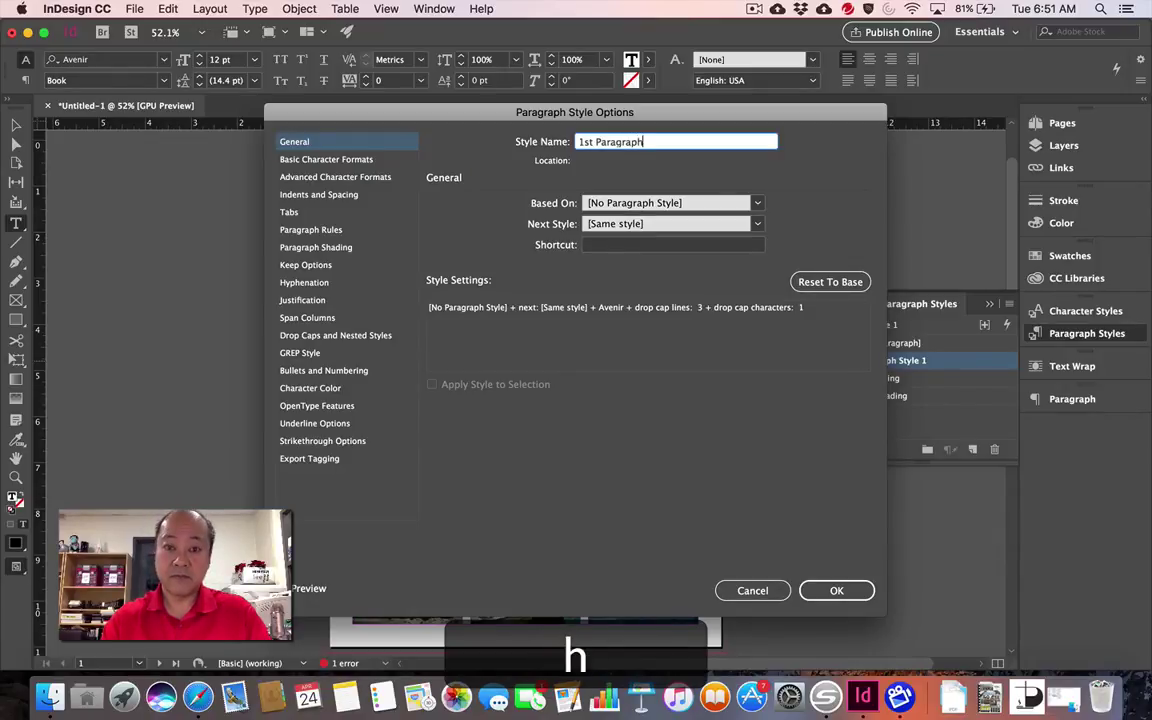
{"action": "key", "text": "Return"}
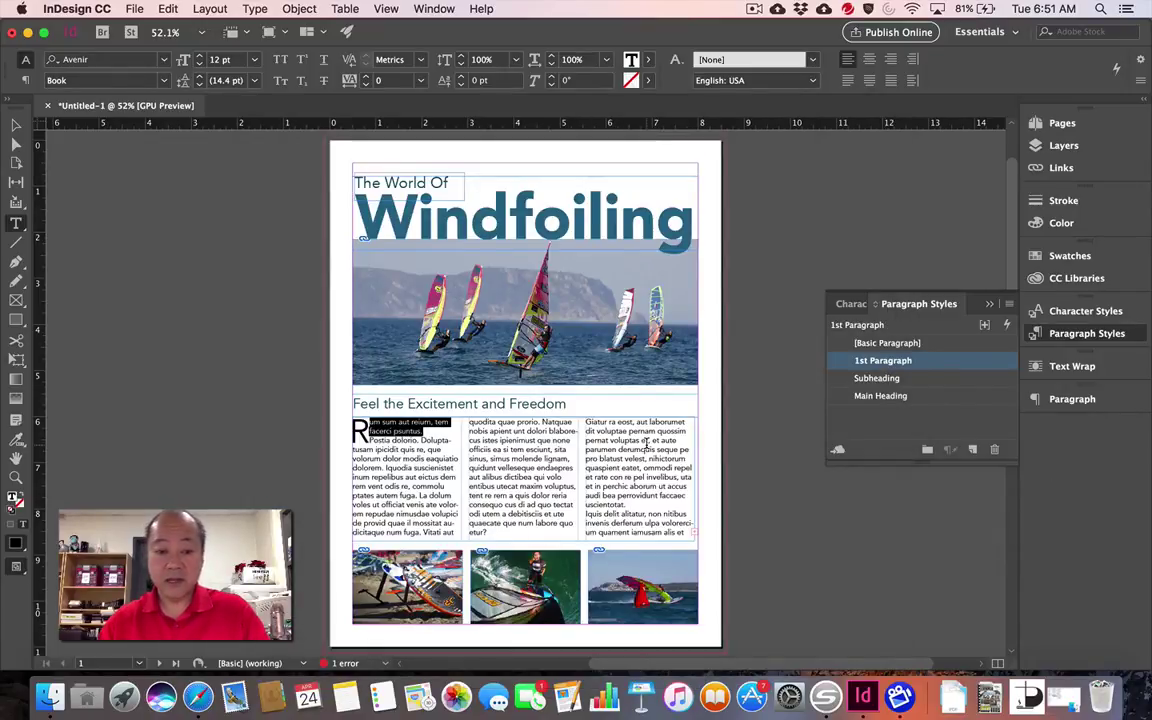
Step: Create a paragraph style named "Body Copy" from text in the middle column's body paragraph and apply it there
{"action": "left_click", "coordinate": [511, 477]}
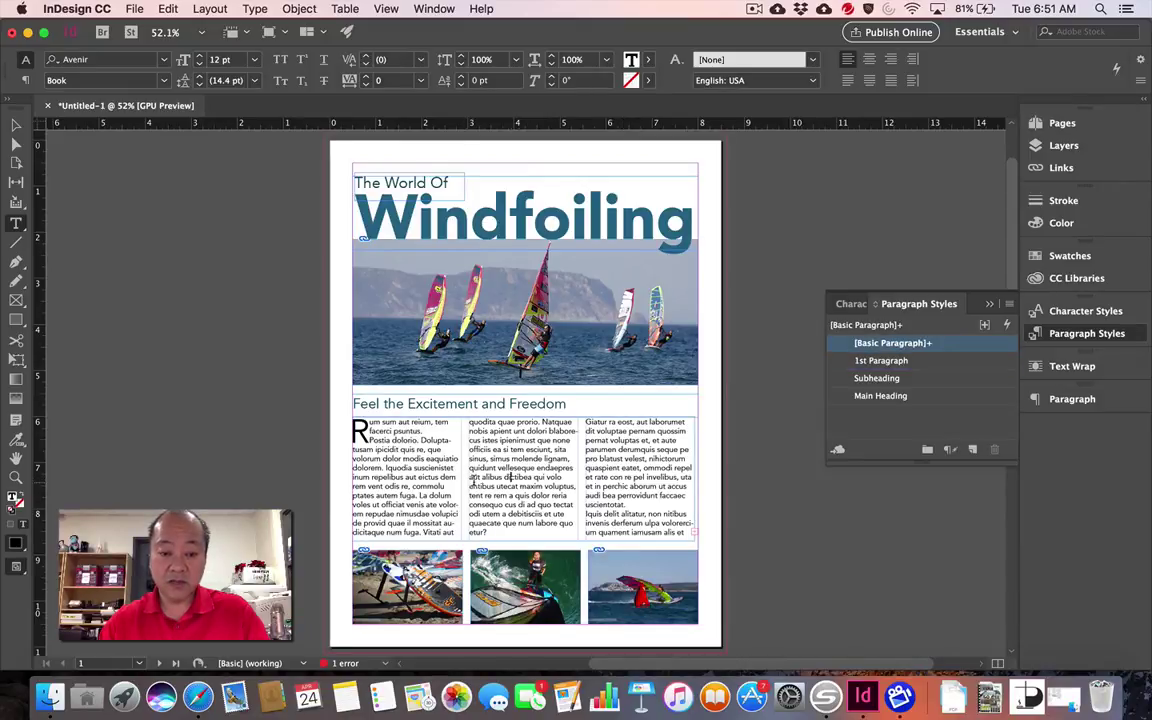
{"action": "left_click_drag", "start_coordinate": [470, 477], "coordinate": [545, 495]}
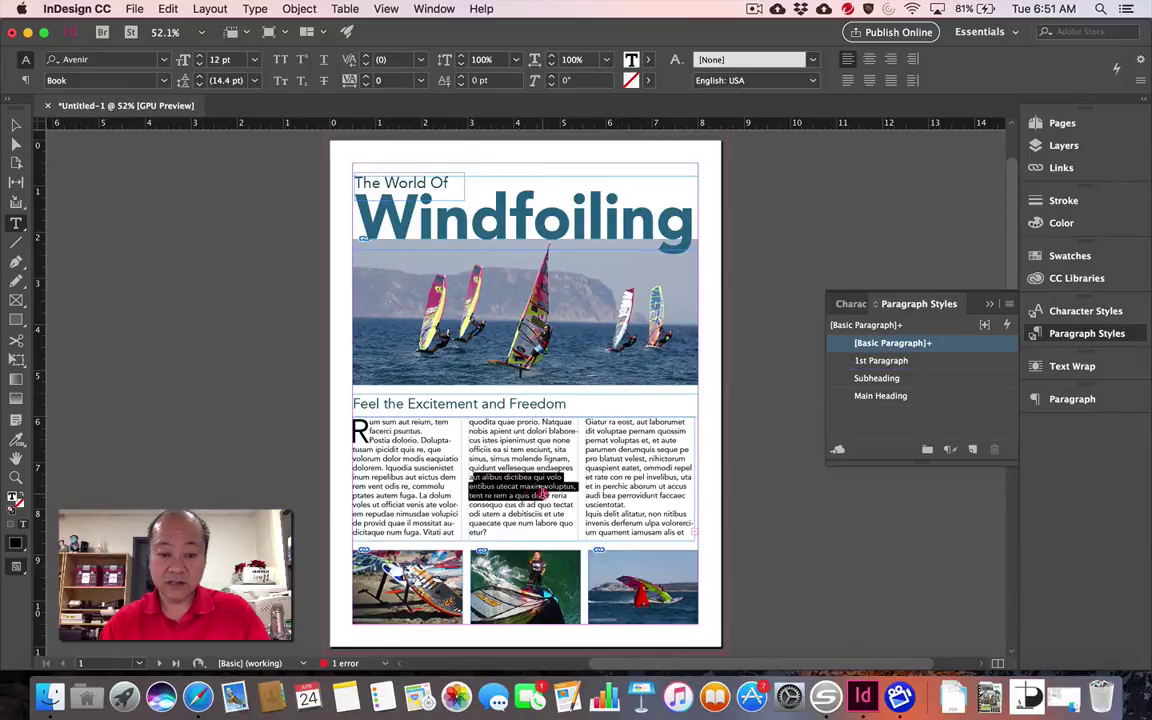
{"action": "left_click", "coordinate": [975, 451]}
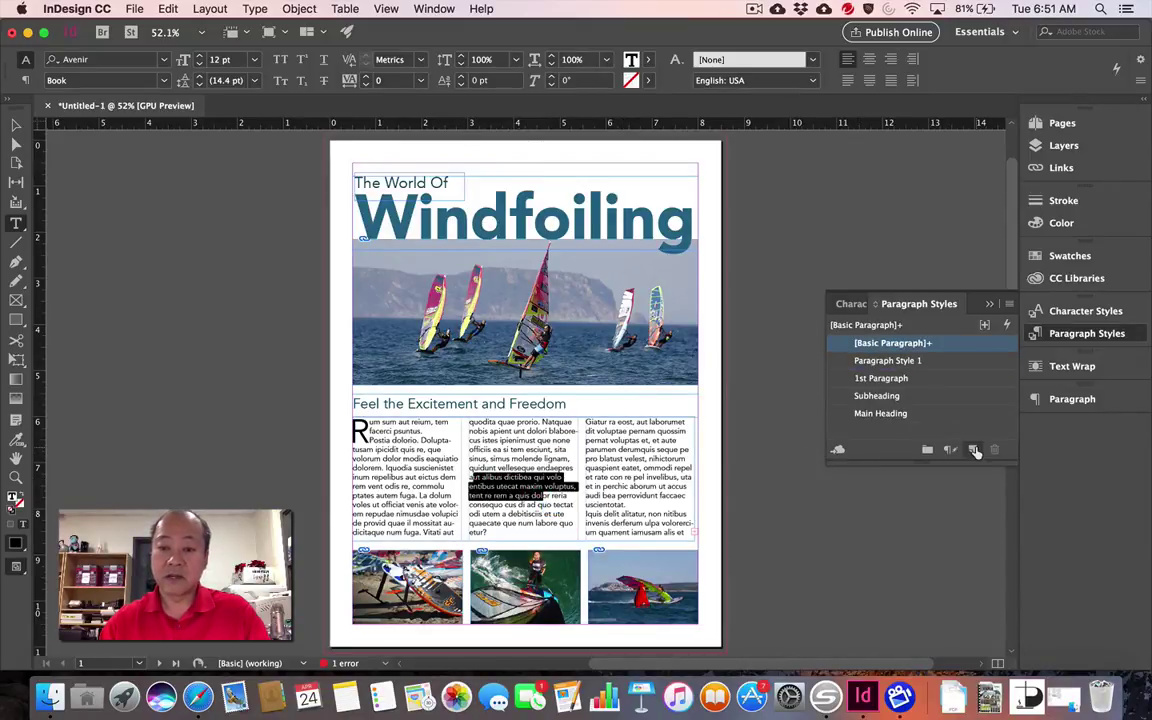
{"action": "double_click", "coordinate": [882, 362]}
{"action": "type", "text": "Body"}
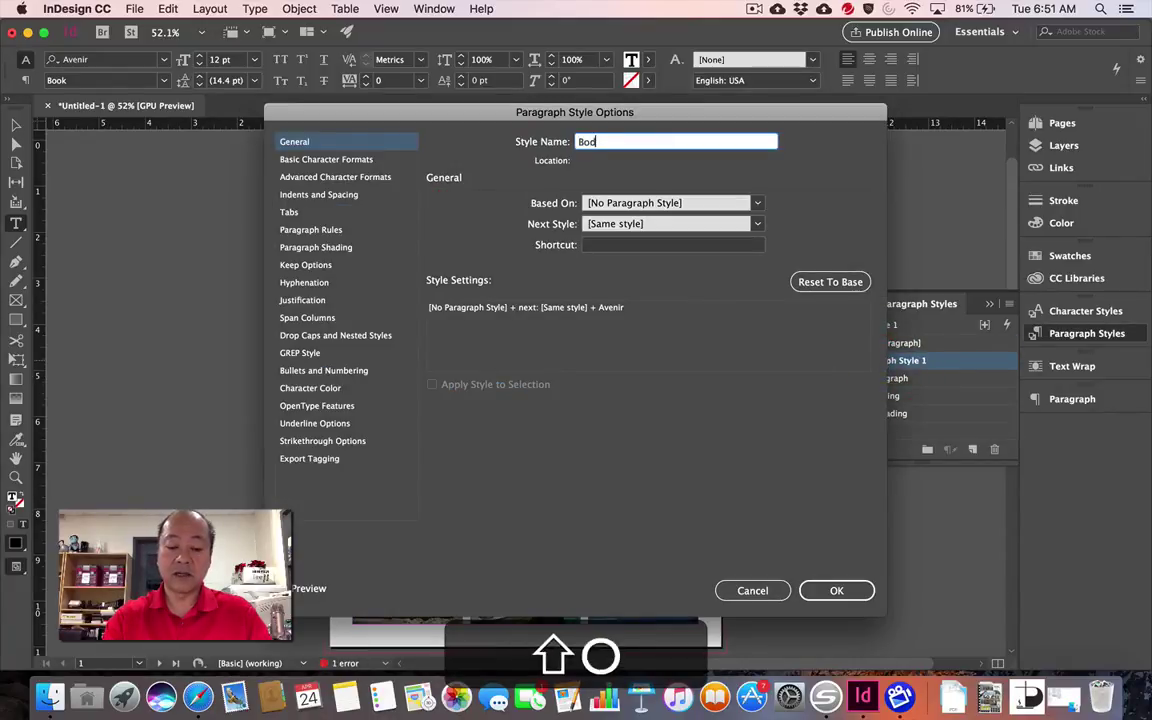
{"action": "type", "text": " Copy"}
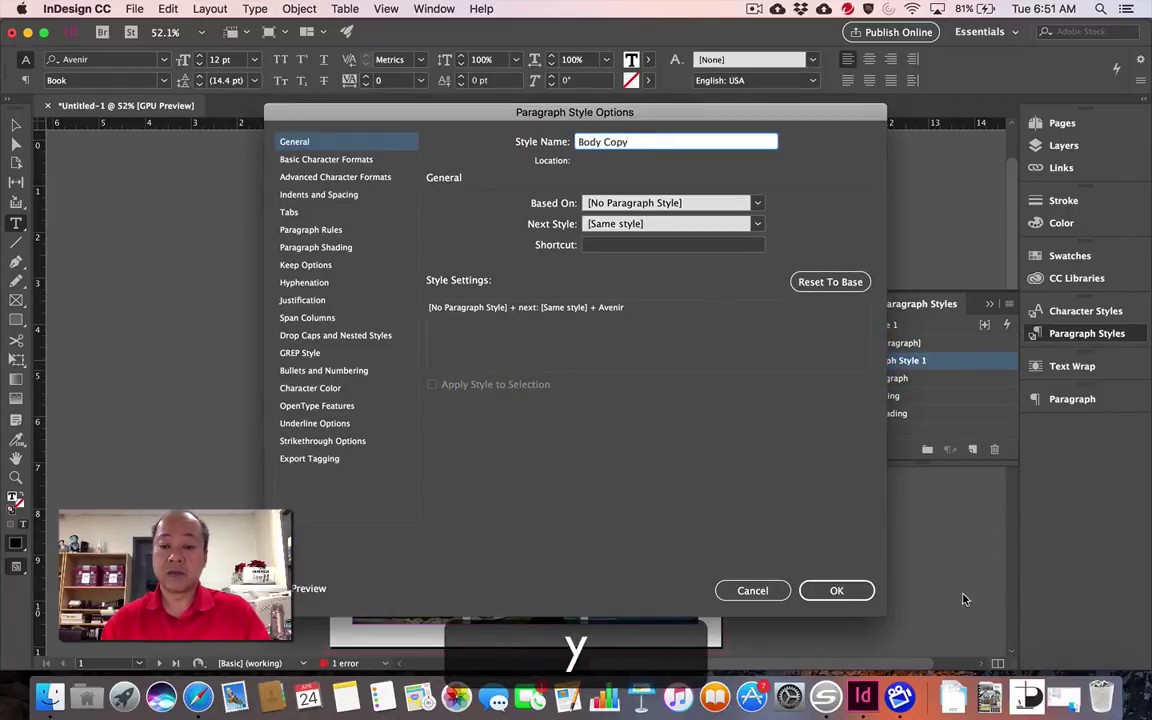
{"action": "left_click", "coordinate": [830, 591]}
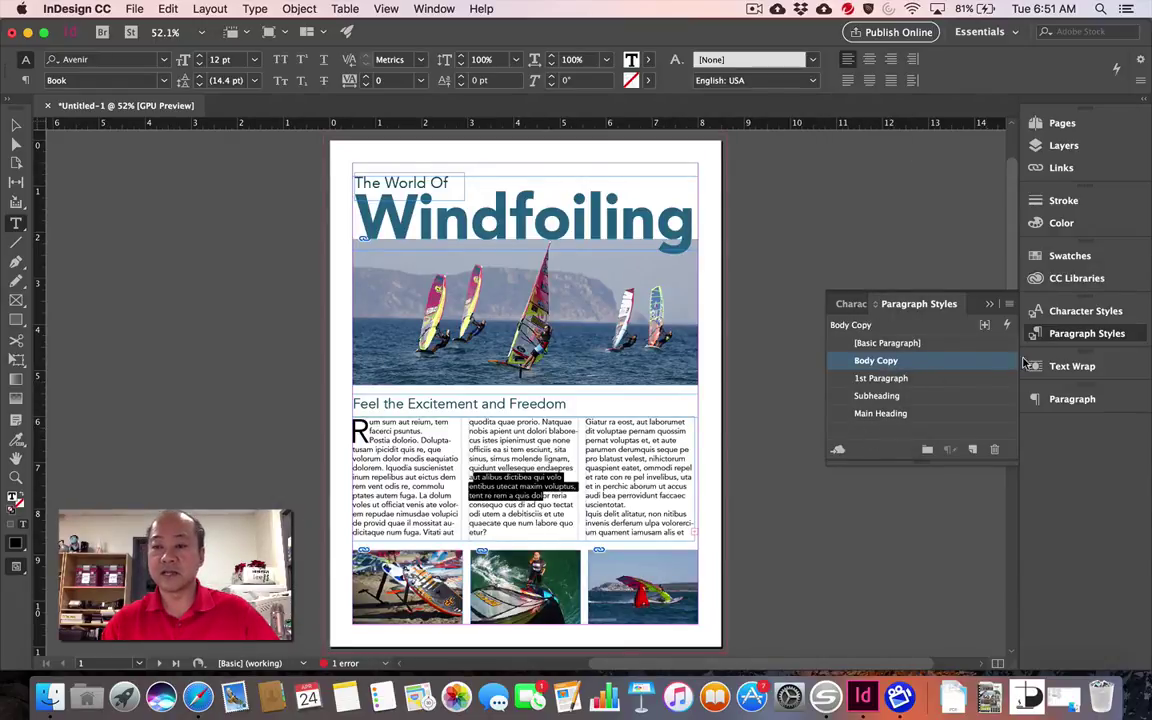
{"action": "left_click", "coordinate": [1058, 341]}
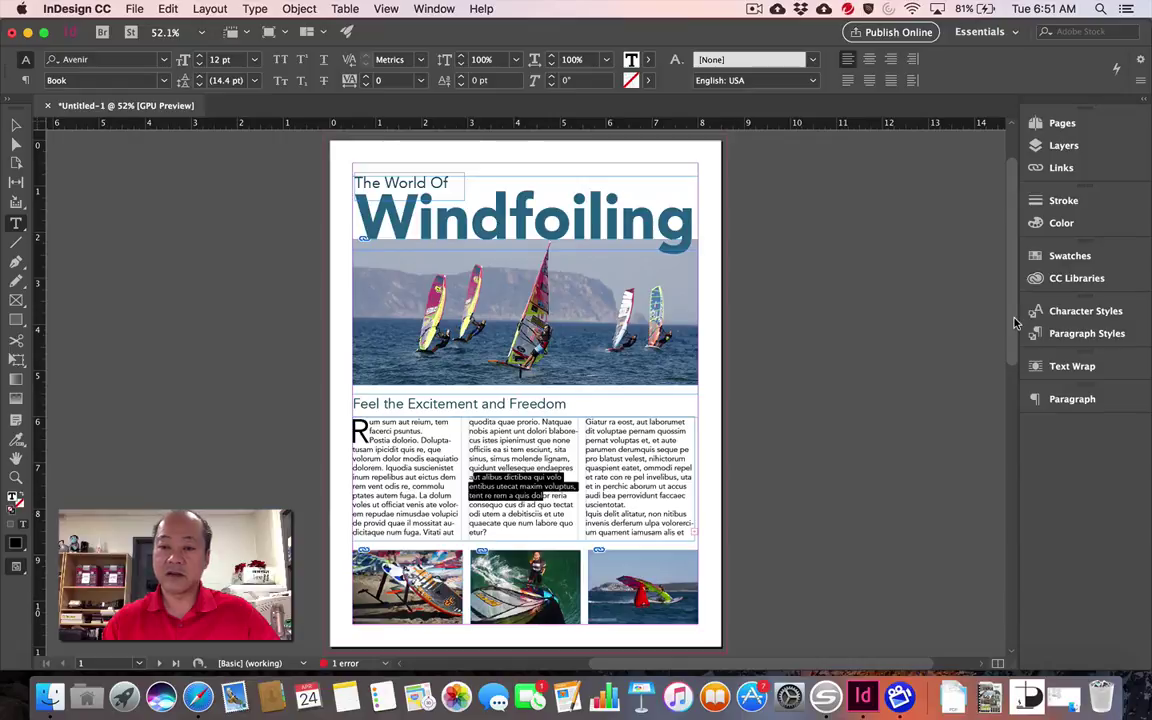
{"action": "left_click_drag", "start_coordinate": [1013, 323], "coordinate": [1053, 576]}
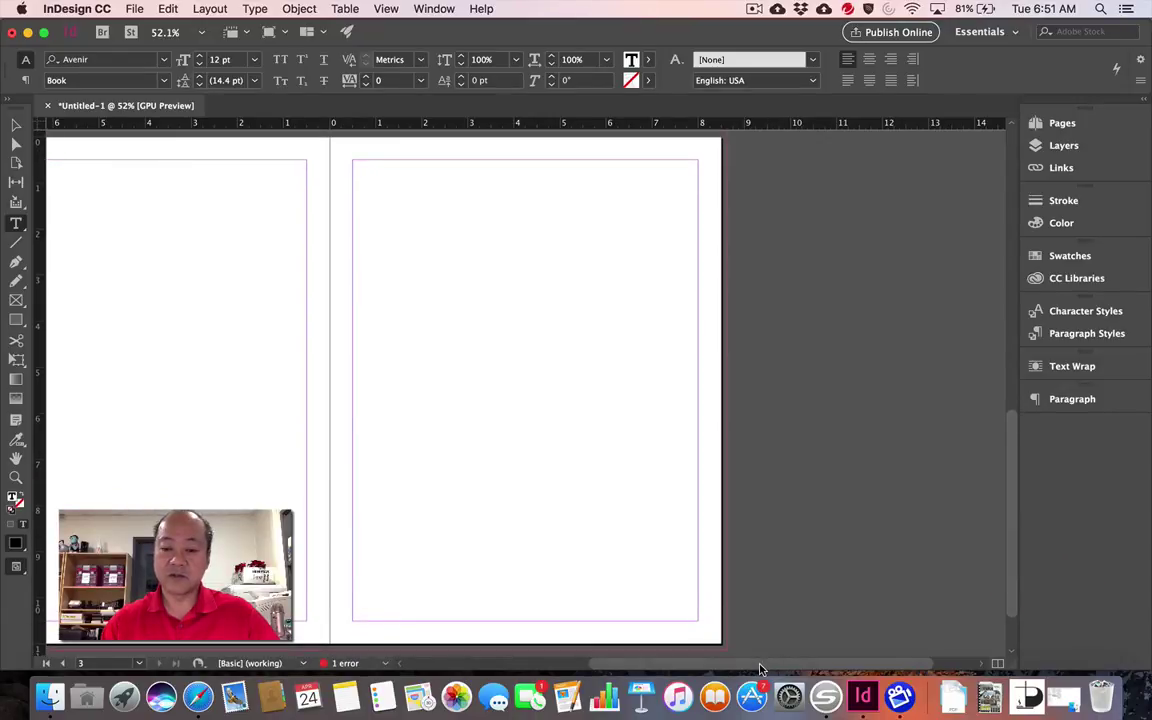
{"action": "left_click_drag", "start_coordinate": [760, 668], "coordinate": [690, 668]}
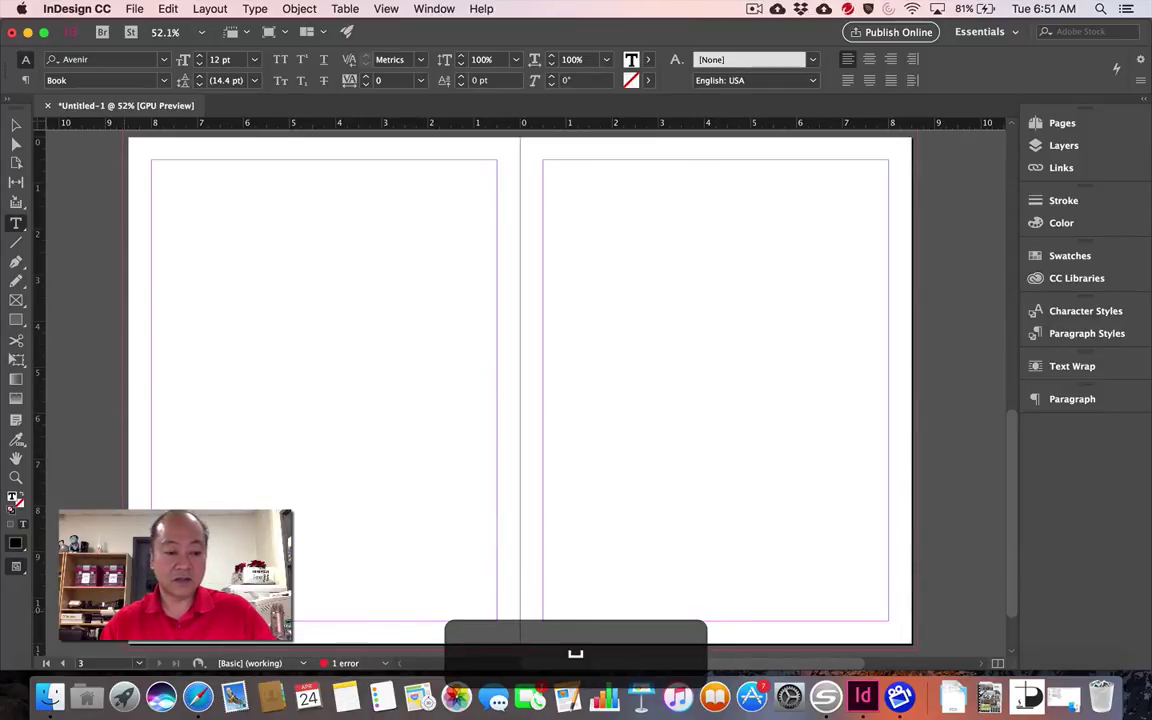
{"action": "scroll", "coordinate": [155, 588], "scroll_direction": "up", "scroll_amount": 1}
{"action": "left_click_drag", "start_coordinate": [194, 658], "coordinate": [386, 635]}
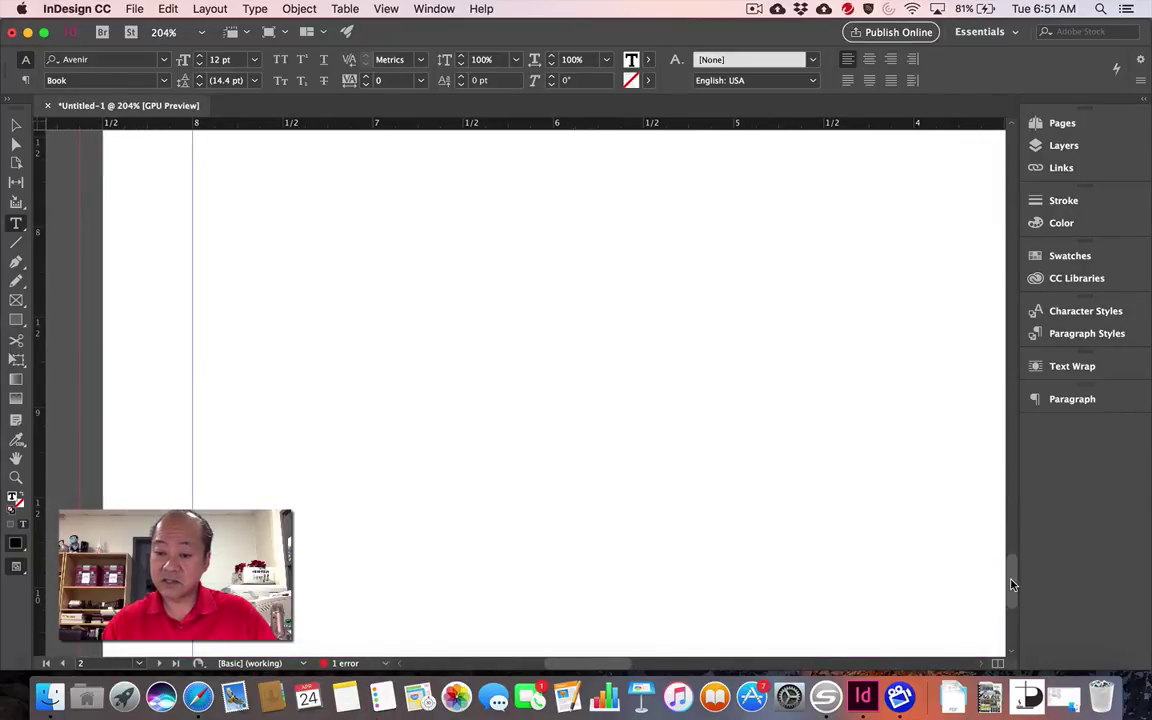
{"action": "left_click_drag", "start_coordinate": [1012, 585], "coordinate": [1011, 612]}
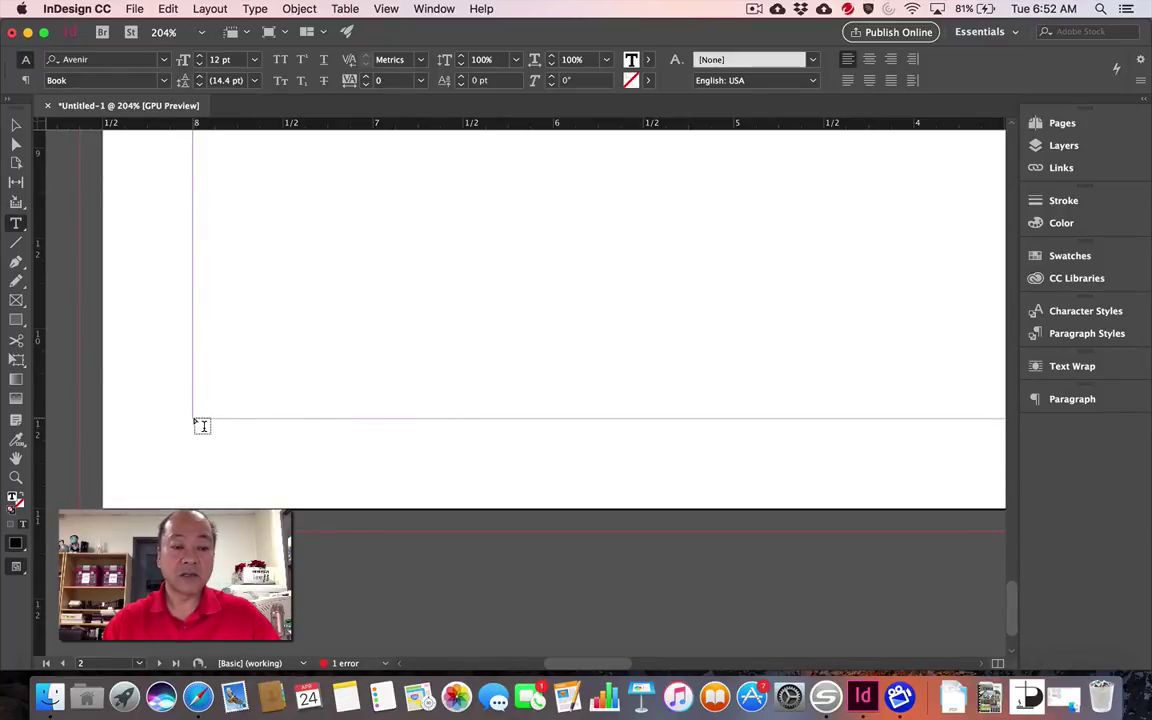
{"action": "left_click_drag", "start_coordinate": [196, 423], "coordinate": [313, 463]}
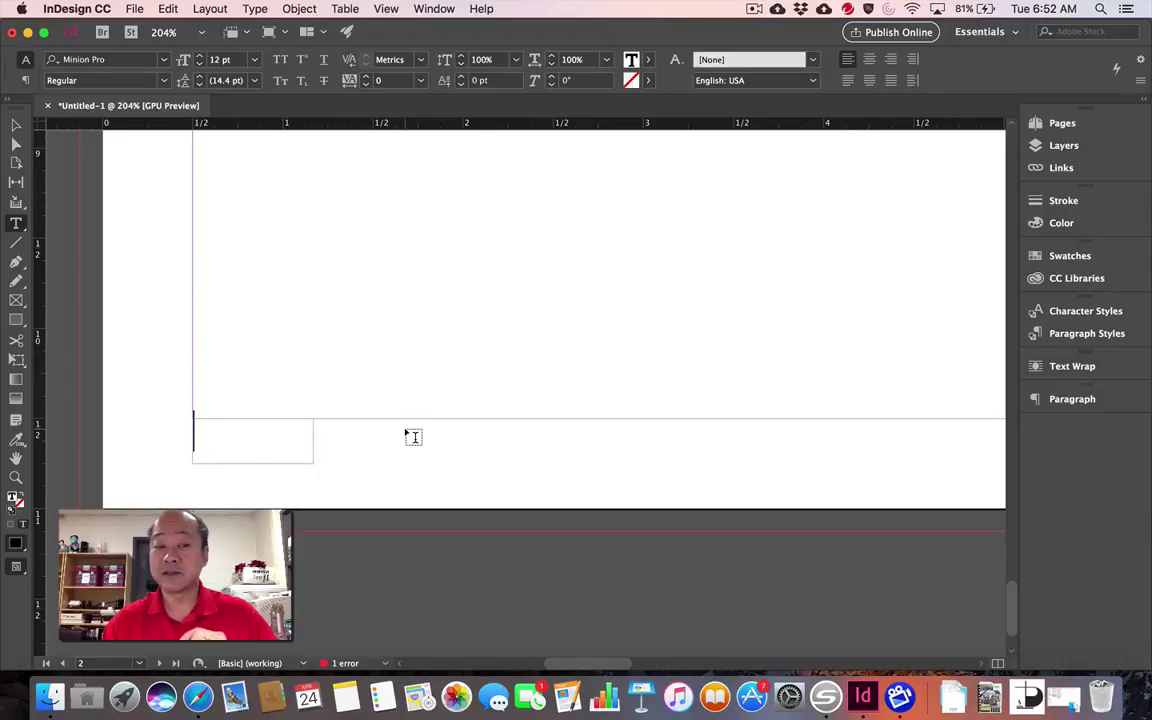
{"action": "key", "text": "super+z"}
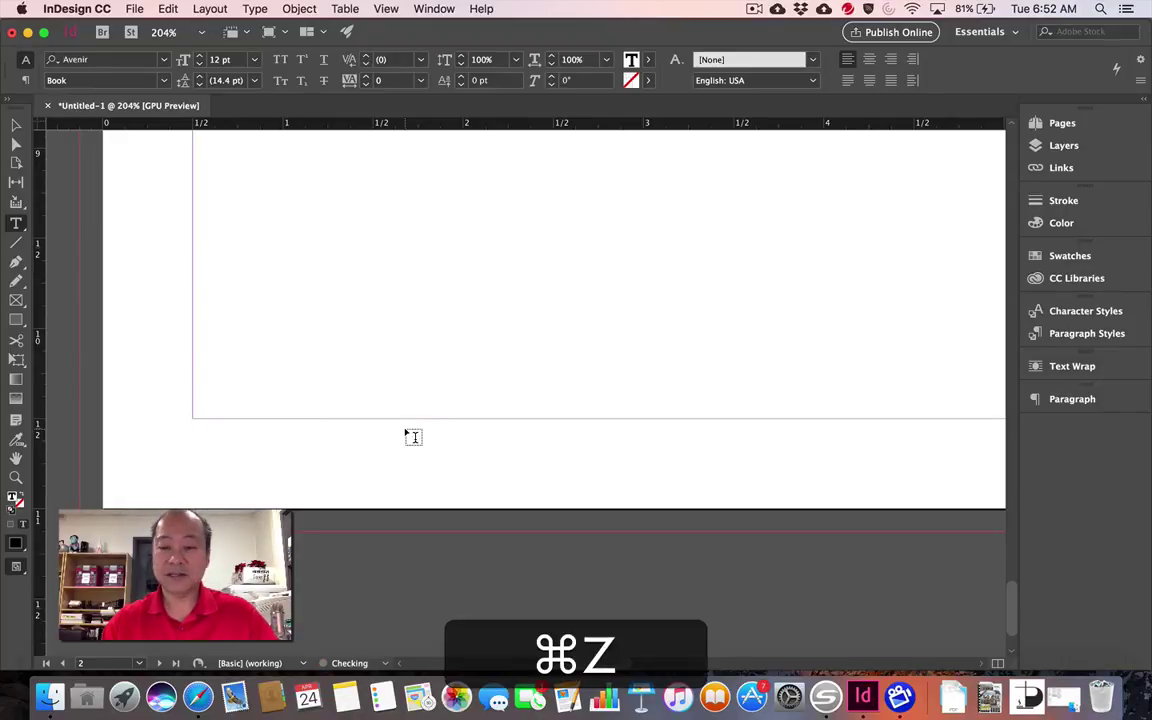
Step: On A-Master's left page, draw a text frame about 0.975 by 0.28 in below the bottom margin's left corner and insert a Current Page Number marker
{"action": "left_click", "coordinate": [1062, 124]}
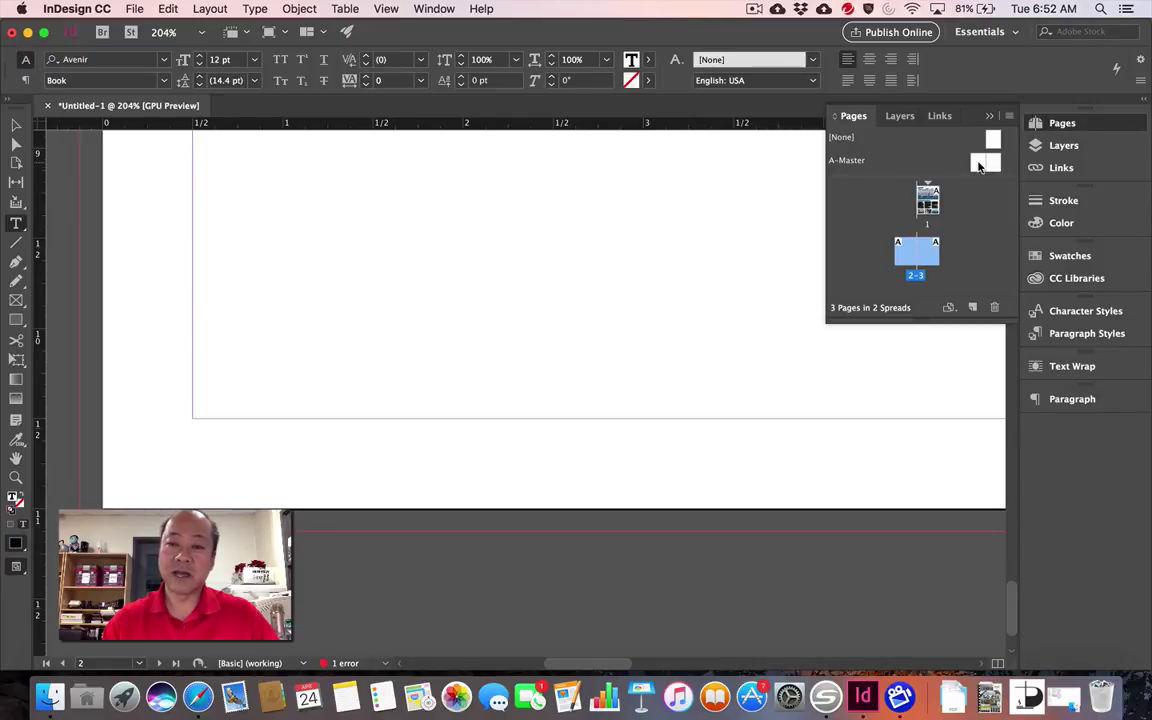
{"action": "double_click", "coordinate": [978, 164]}
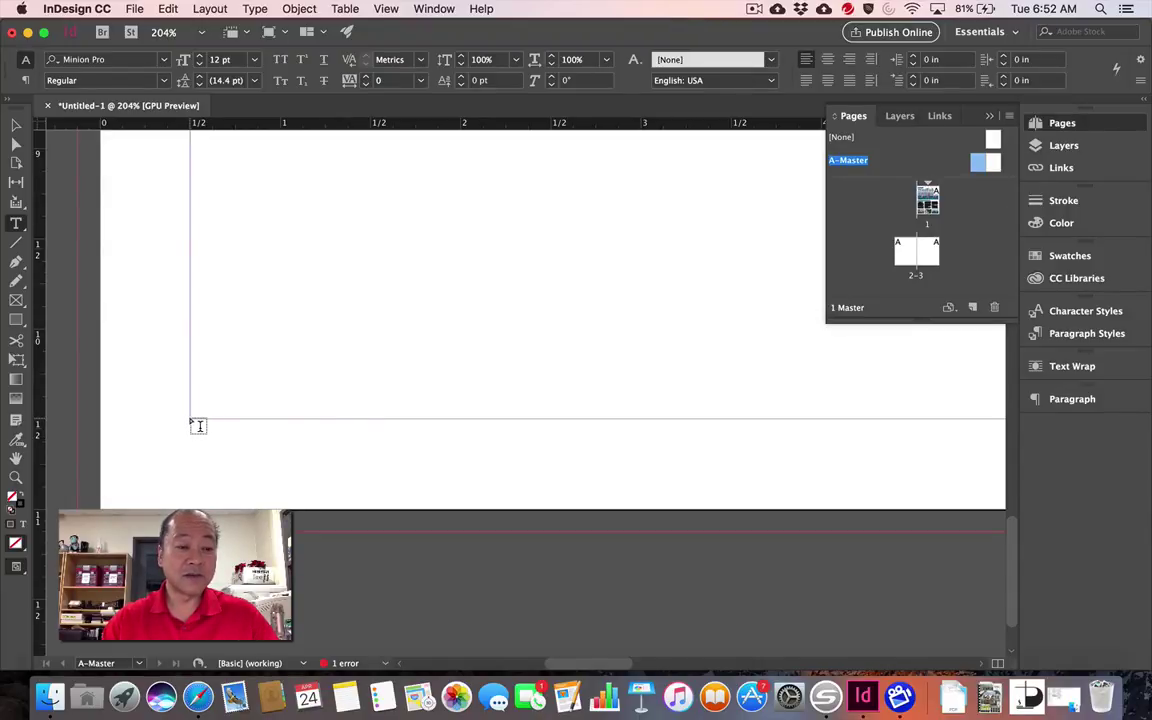
{"action": "left_click_drag", "start_coordinate": [192, 421], "coordinate": [366, 469]}
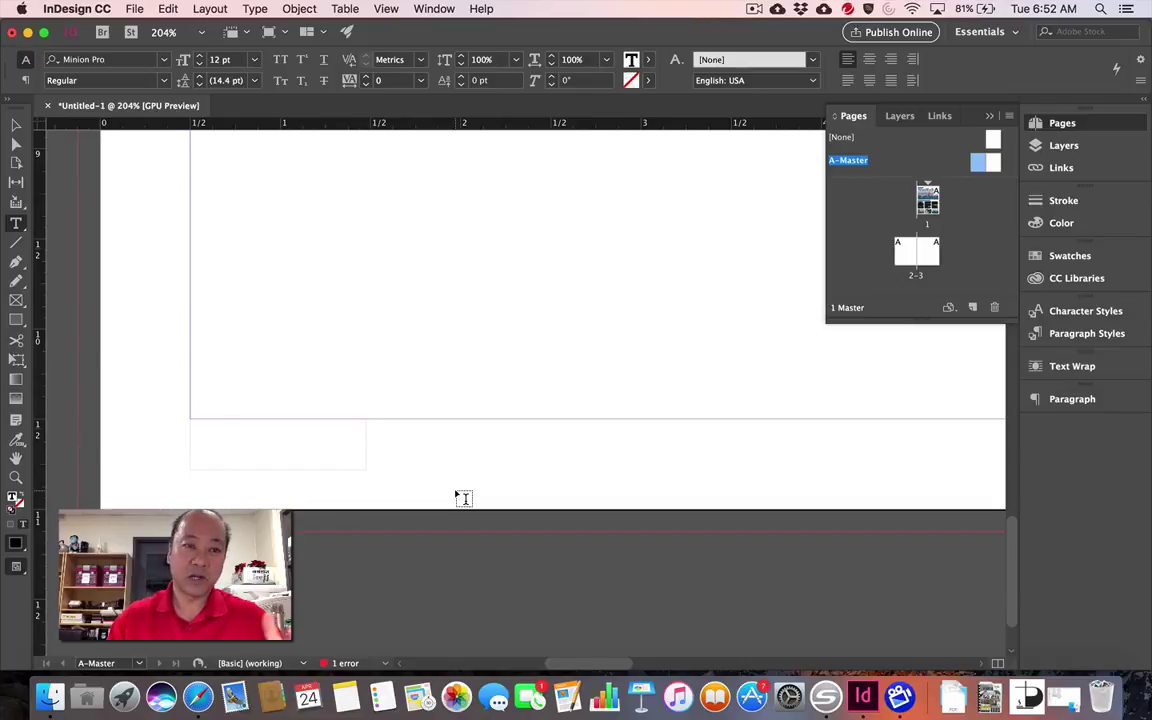
{"action": "left_click", "coordinate": [252, 9]}
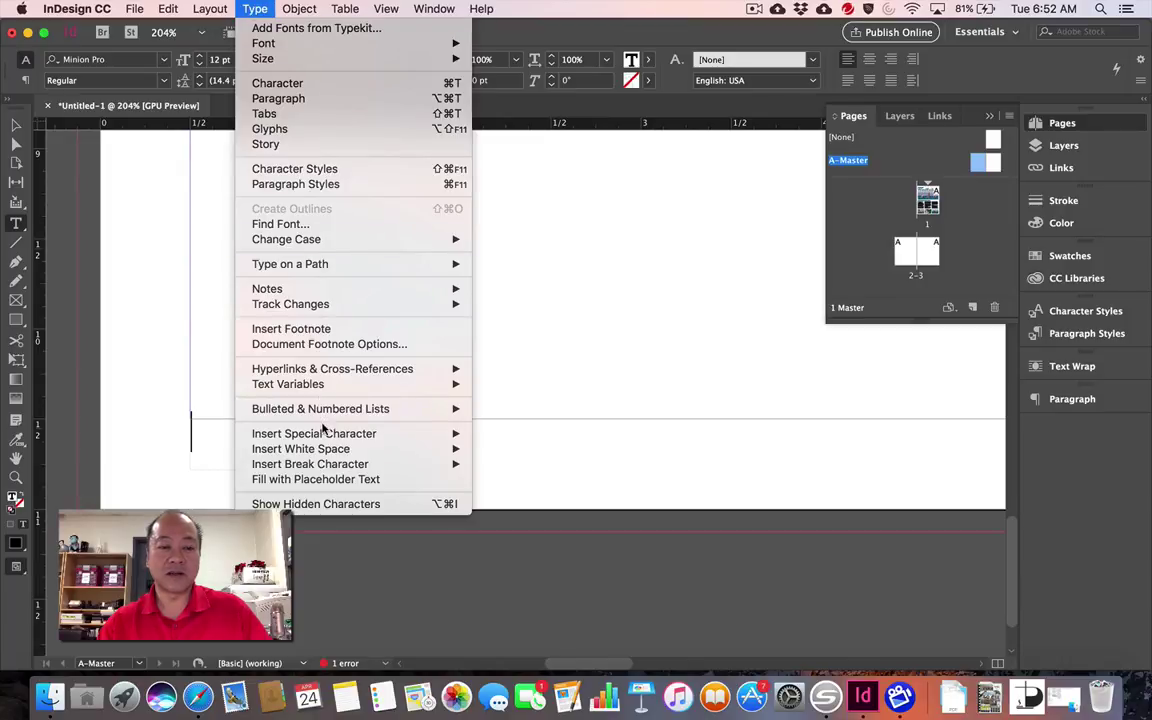
{"action": "mouse_move", "coordinate": [323, 433]}
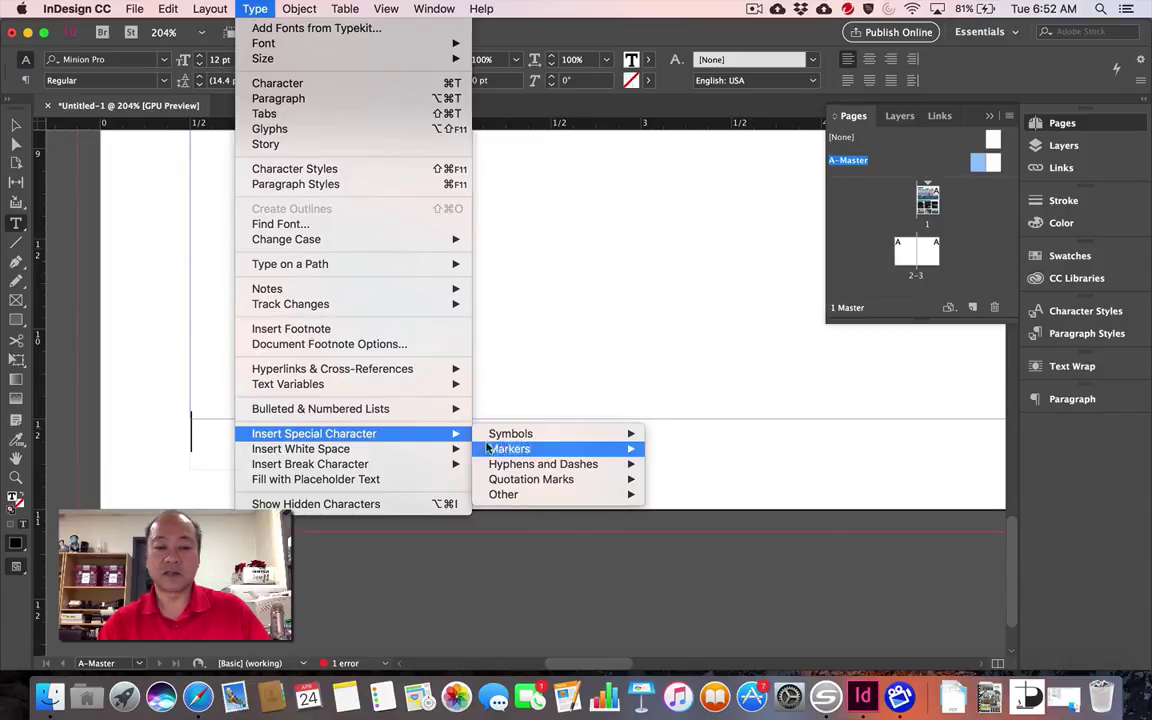
{"action": "mouse_move", "coordinate": [520, 449]}
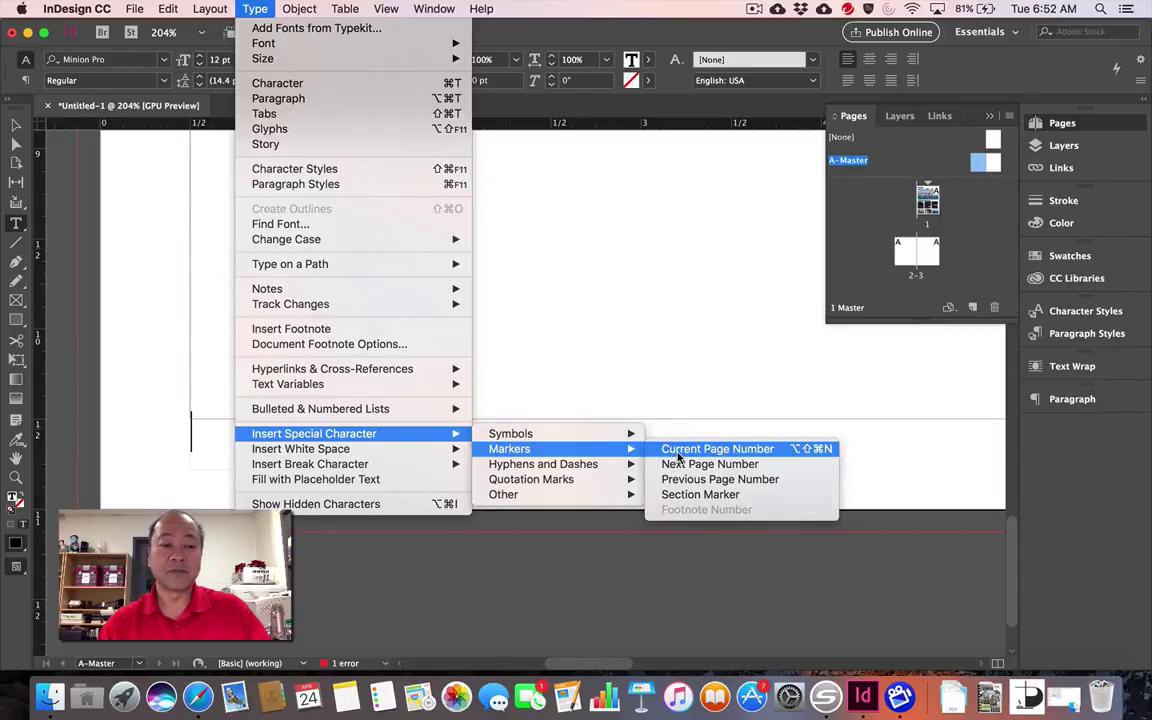
{"action": "left_click", "coordinate": [716, 449]}
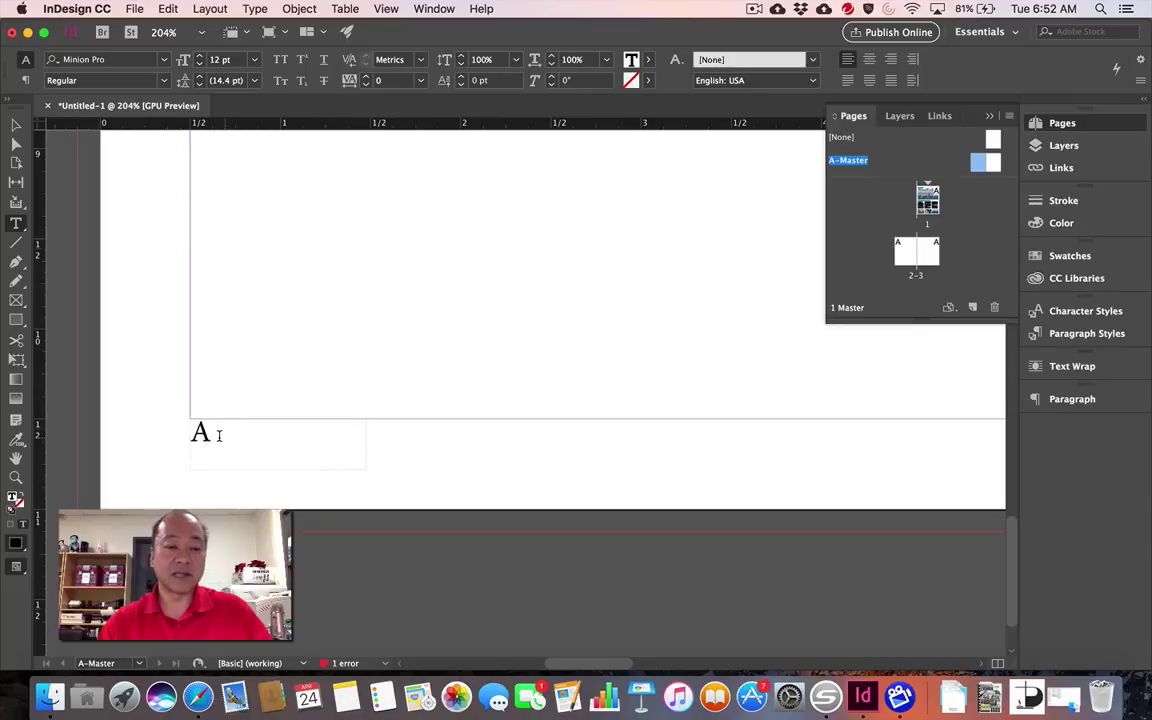
Step: Set the font of the left master page's page number marker to Avenir
{"action": "left_click_drag", "start_coordinate": [208, 434], "coordinate": [187, 432]}
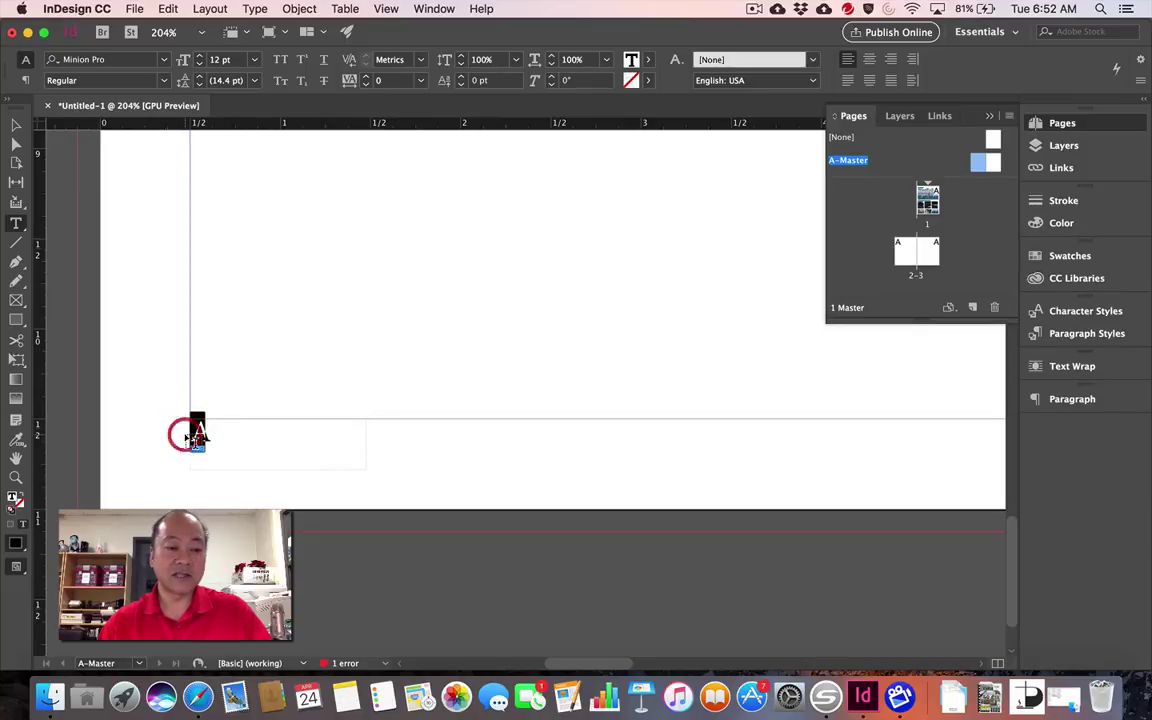
{"action": "left_click", "coordinate": [160, 63]}
{"action": "scroll", "coordinate": [158, 211], "scroll_direction": "up", "scroll_amount": 10}
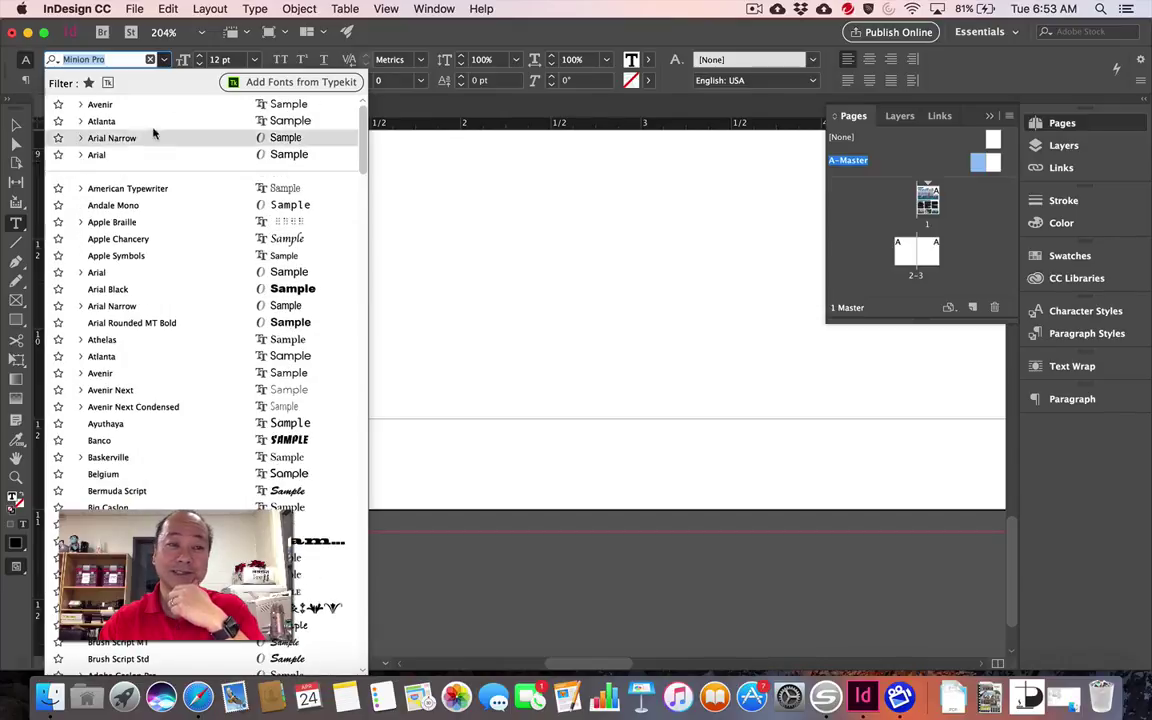
{"action": "left_click", "coordinate": [138, 103]}
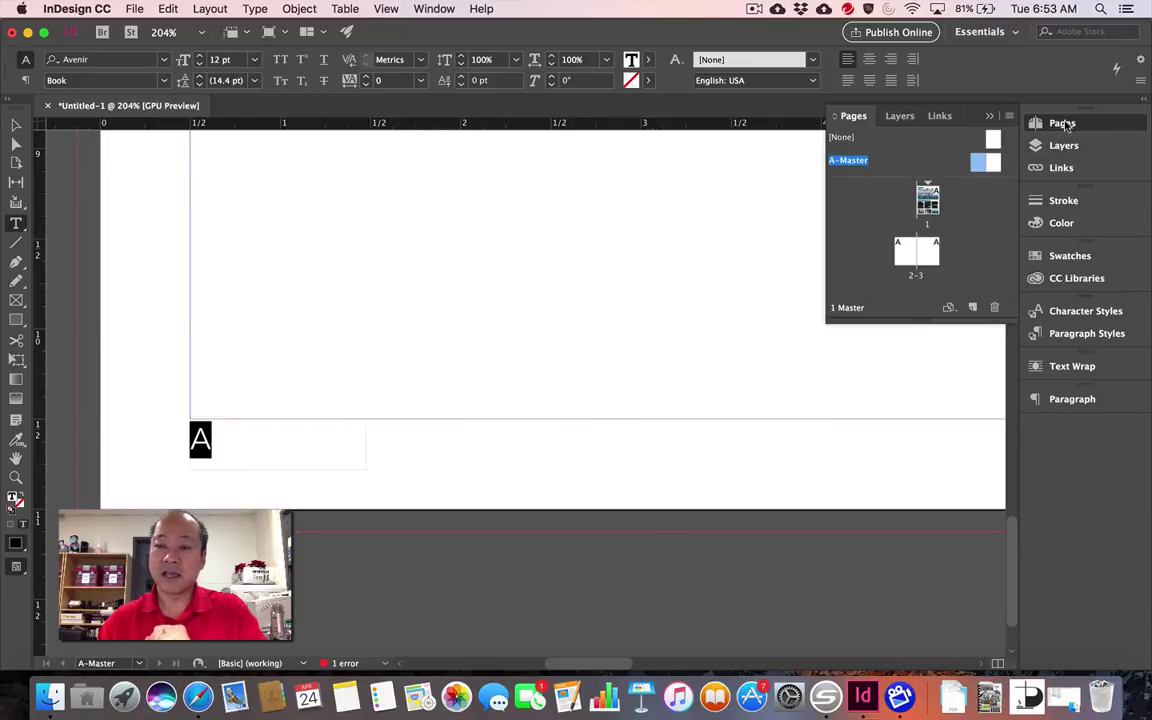
{"action": "left_click", "coordinate": [1066, 124]}
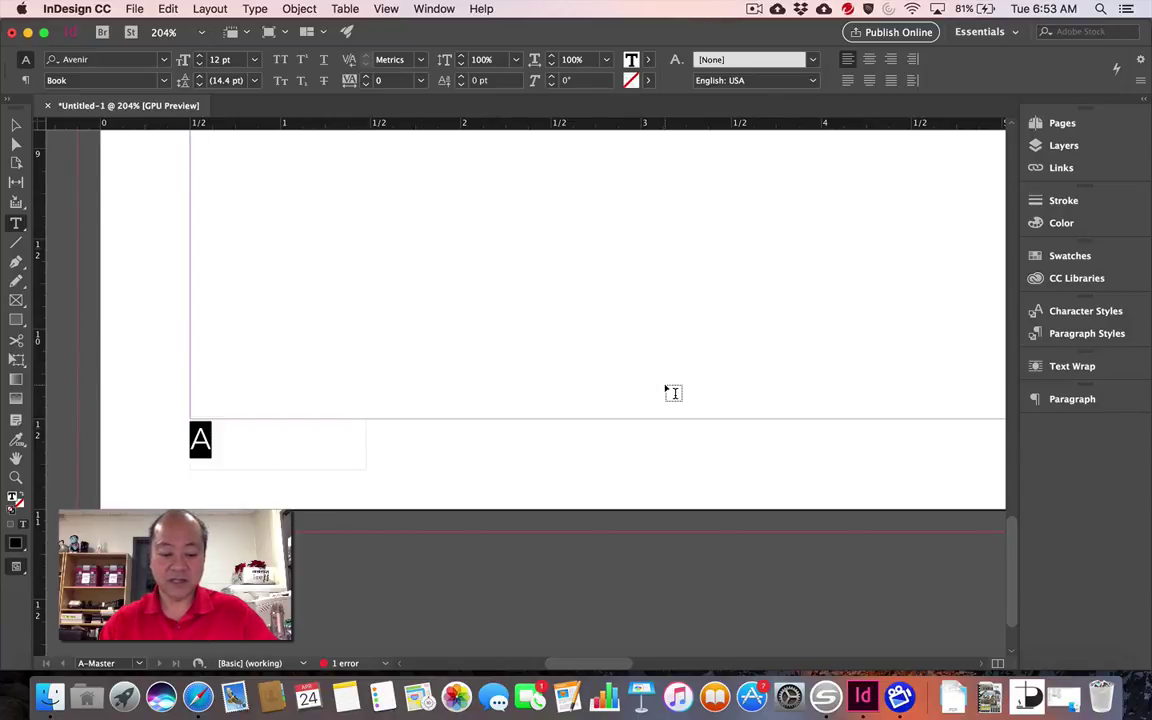
Step: Duplicate the page number frame to the right master page, just below the bottom margin and flush with the outer margin
{"action": "key", "text": "super+0"}
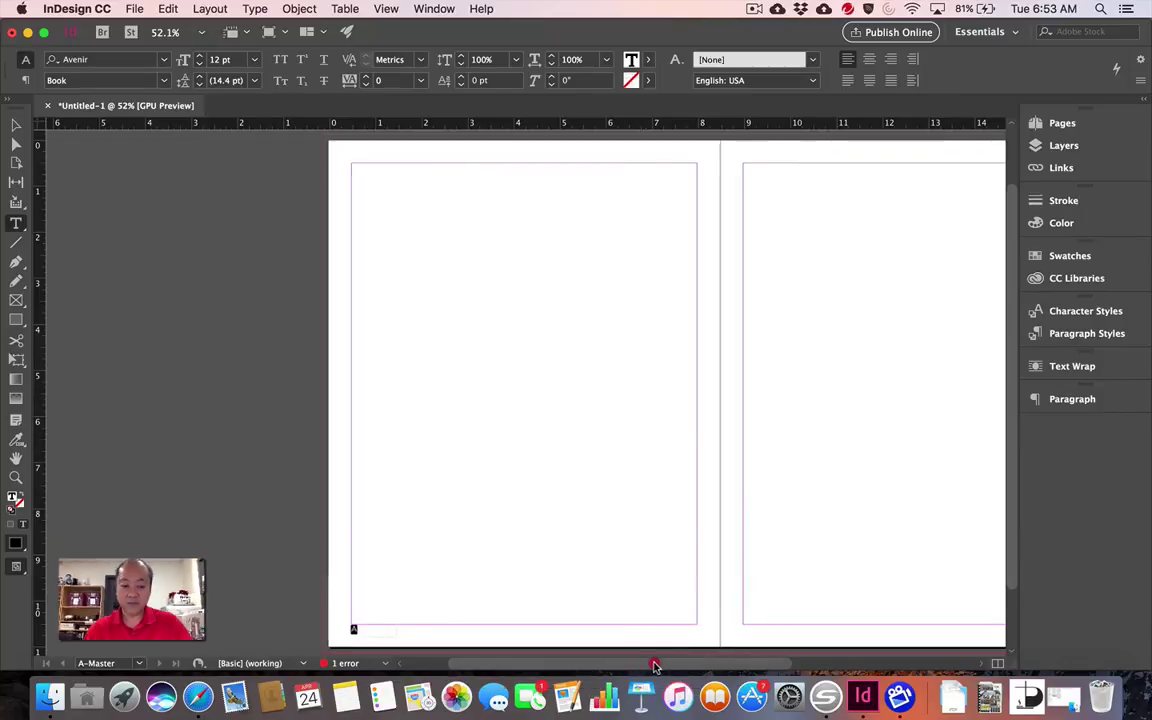
{"action": "left_click_drag", "start_coordinate": [653, 664], "coordinate": [691, 670]}
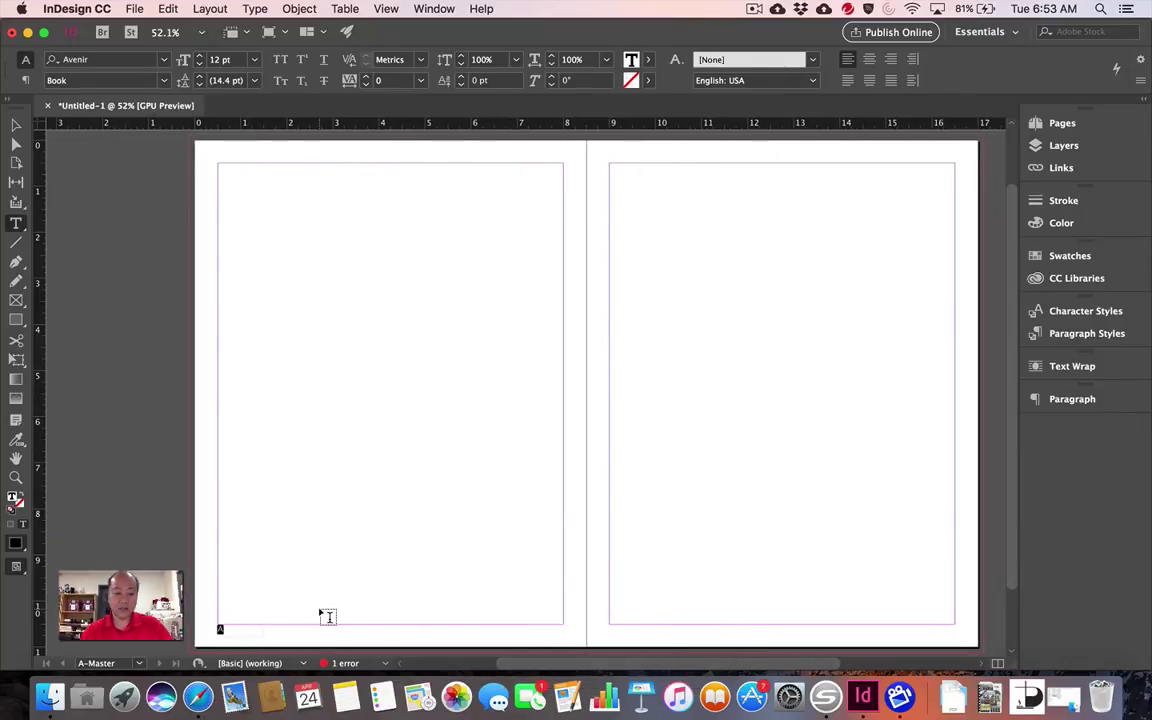
{"action": "left_click", "coordinate": [16, 124]}
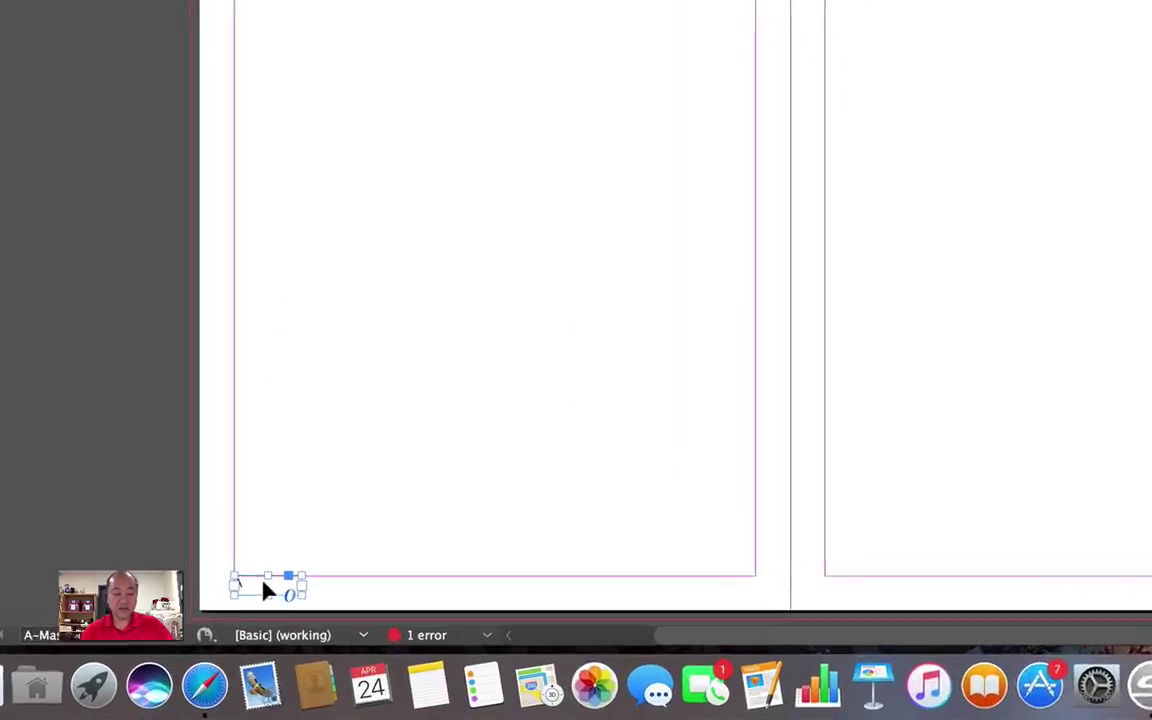
{"action": "key", "text": "alt"}
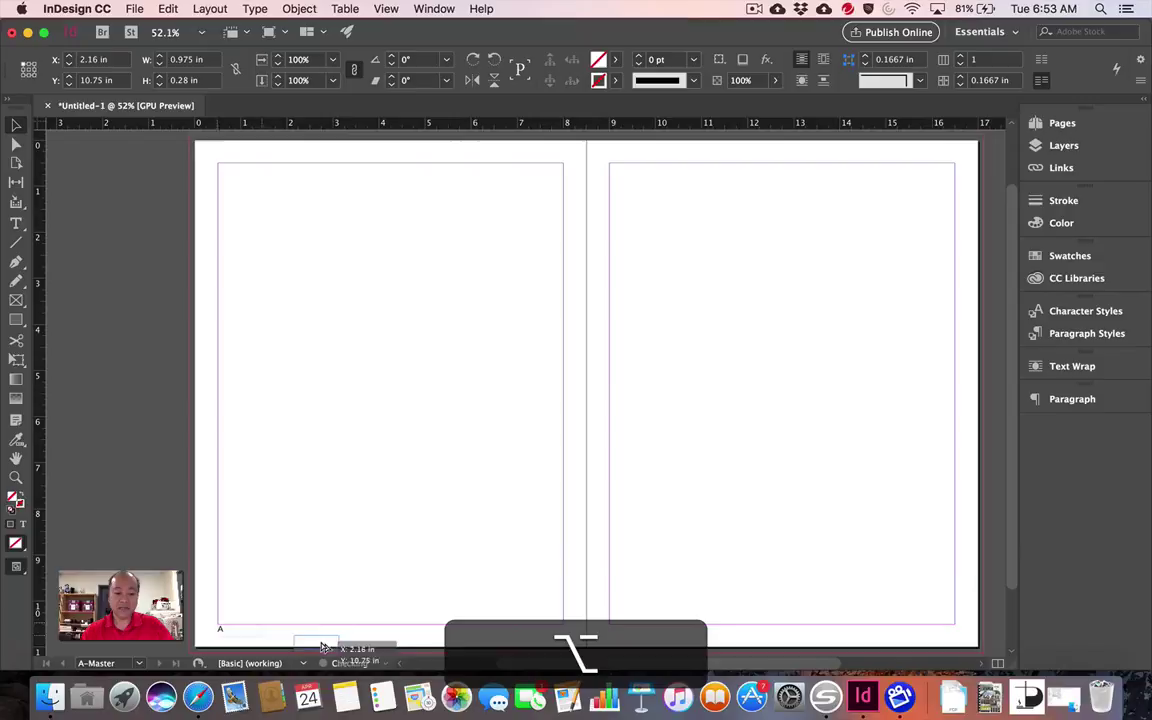
{"action": "left_click_drag", "start_coordinate": [300, 540], "coordinate": [1035, 516]}
{"action": "left_click_drag", "start_coordinate": [594, 622], "coordinate": [929, 634]}
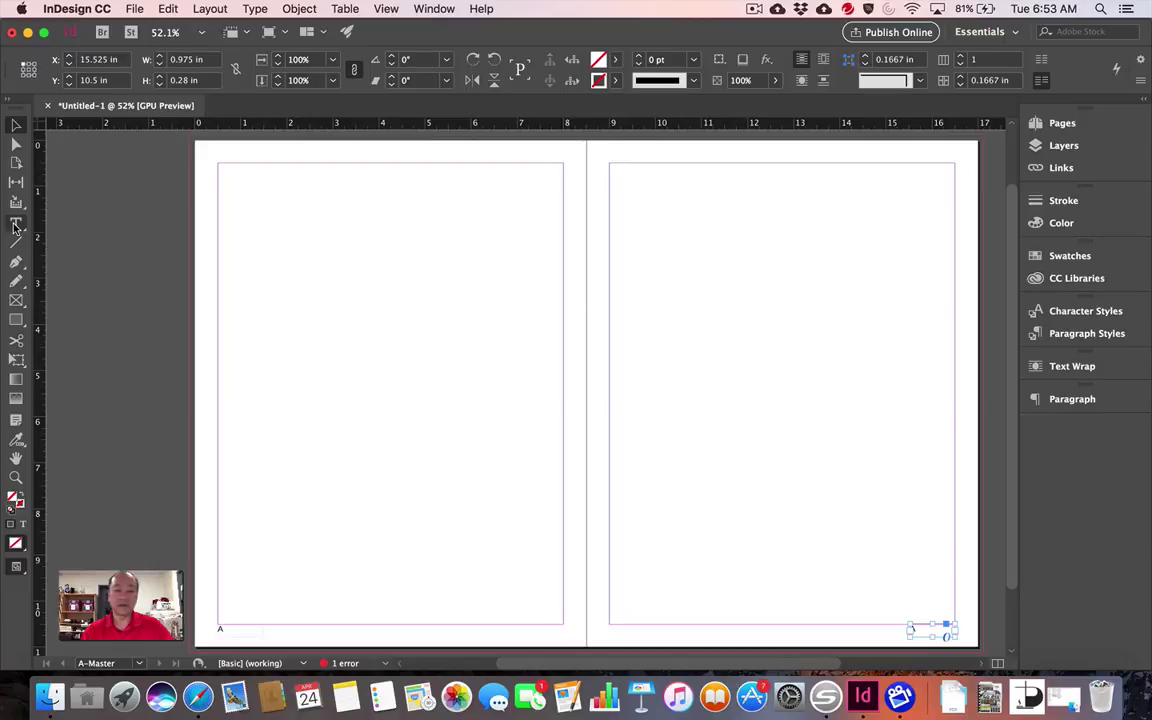
Step: Right-align the page number in the right master page's frame and deselect it
{"action": "left_click", "coordinate": [15, 225]}
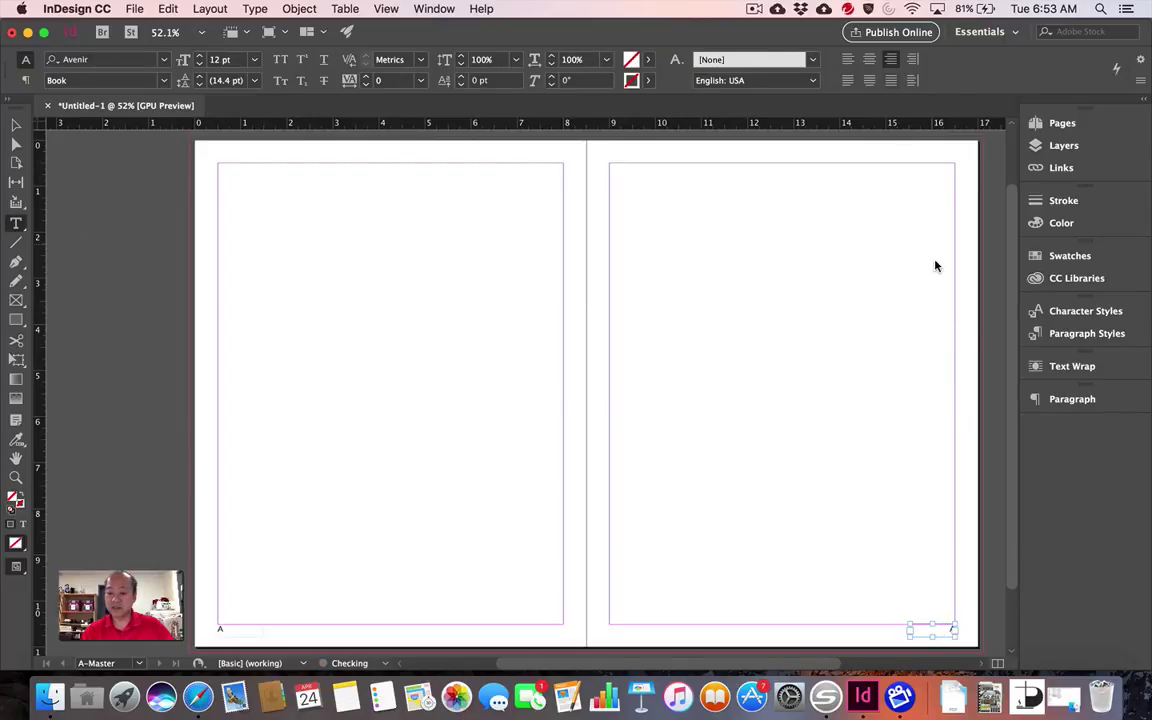
{"action": "left_click", "coordinate": [941, 622]}
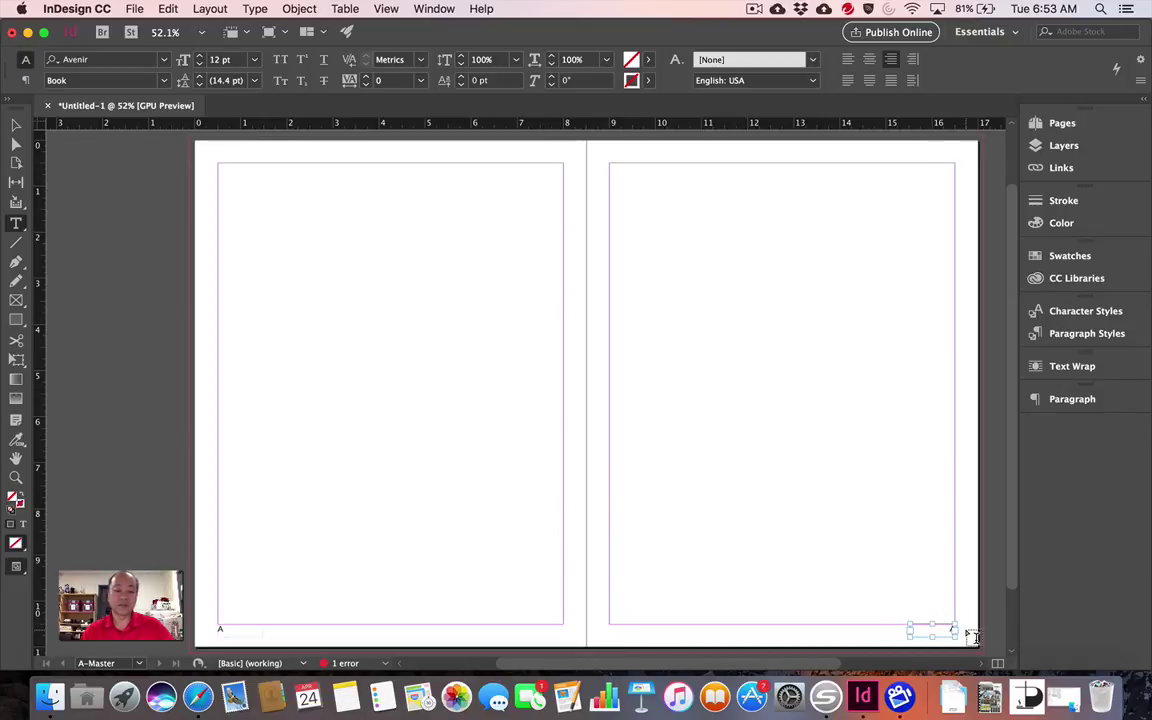
{"action": "left_click", "coordinate": [15, 126]}
{"action": "left_click", "coordinate": [401, 348]}
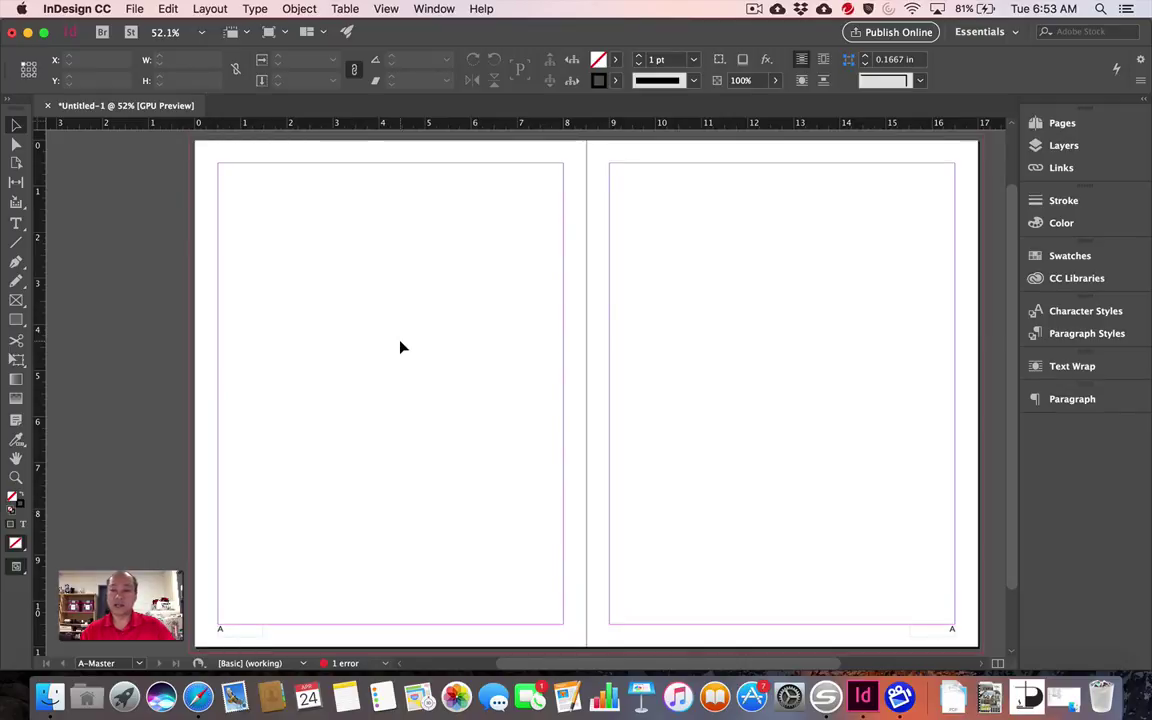
Step: Check the automatic page numbers on page 1 and on the 2-3 spread
{"action": "left_click", "coordinate": [1060, 124]}
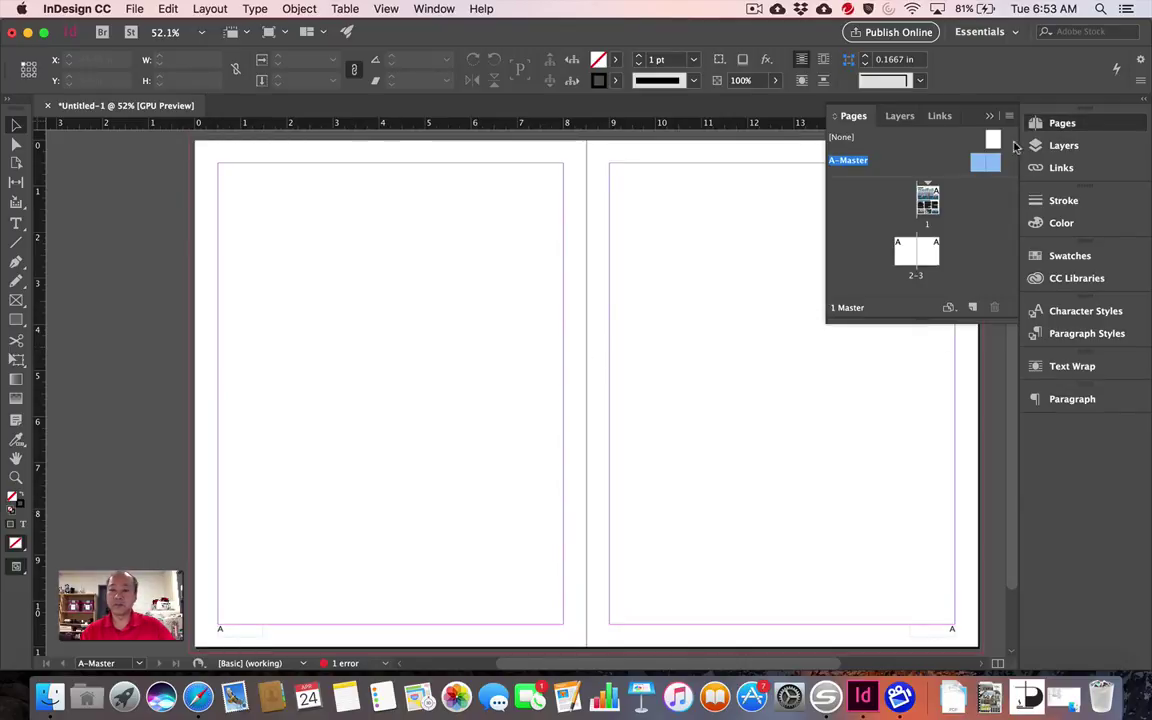
{"action": "double_click", "coordinate": [927, 203]}
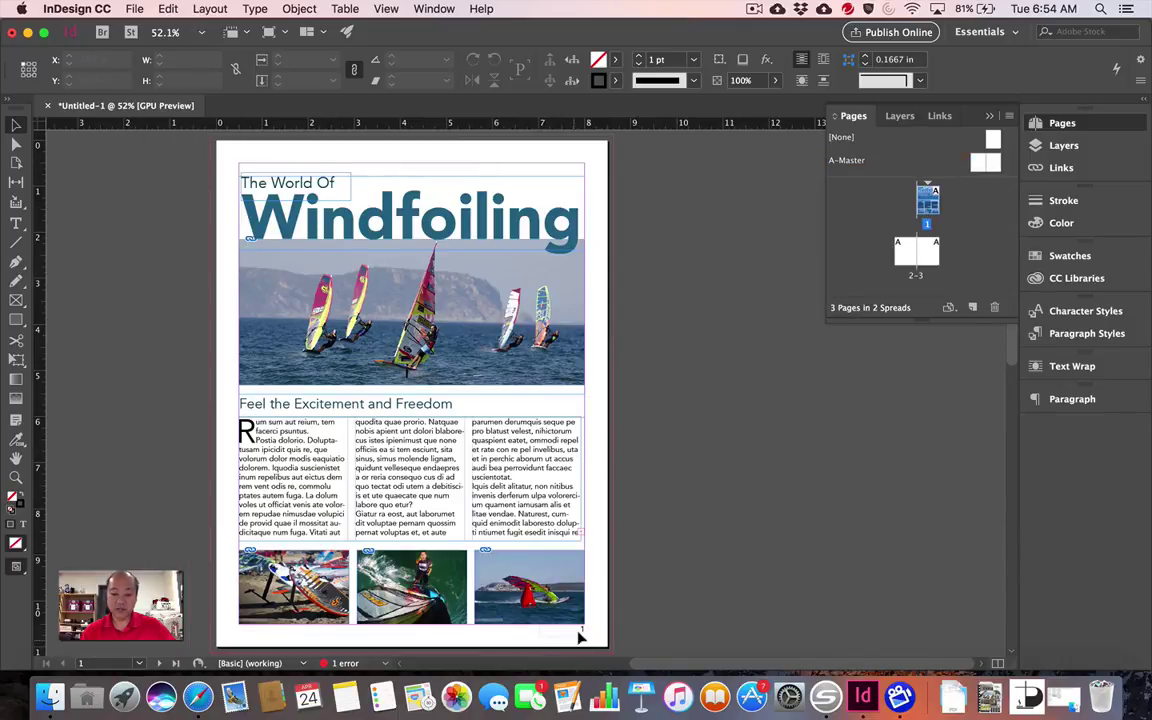
{"action": "double_click", "coordinate": [908, 258]}
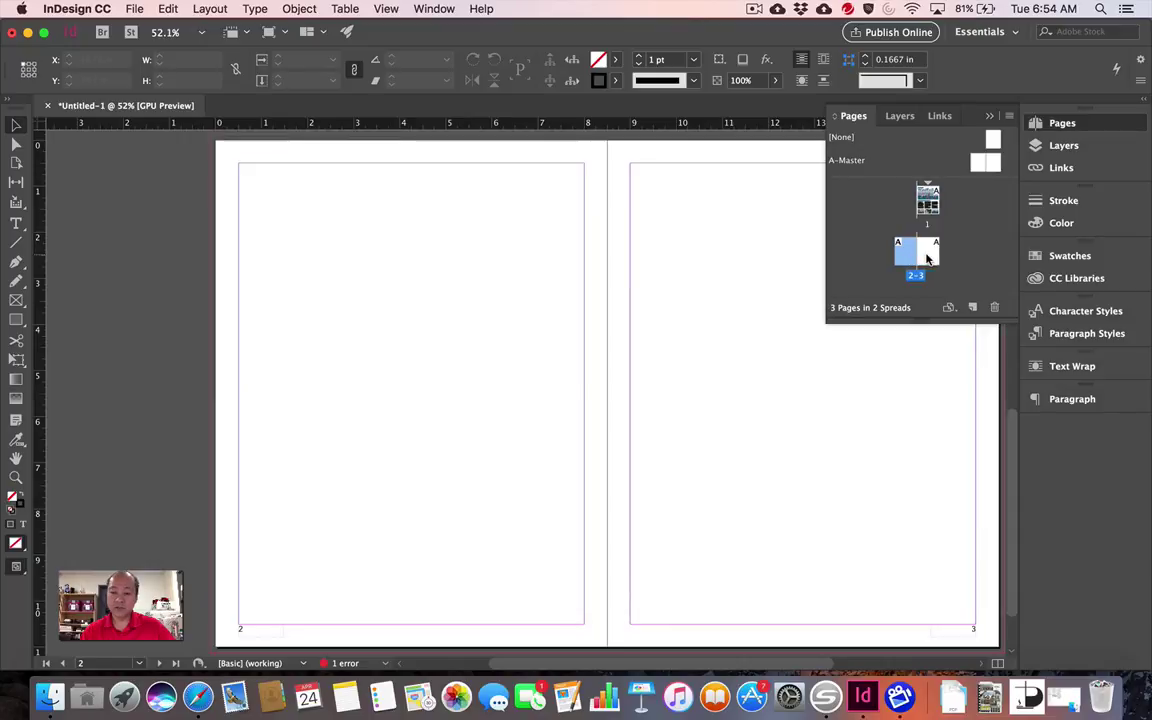
{"action": "double_click", "coordinate": [927, 258]}
Step: Draw a text frame about 7.5 by 0.73 in across the top margin of page 2 and enter "Travel the World Searching for Wind"
{"action": "double_click", "coordinate": [903, 253]}
{"action": "key", "text": "super+0"}
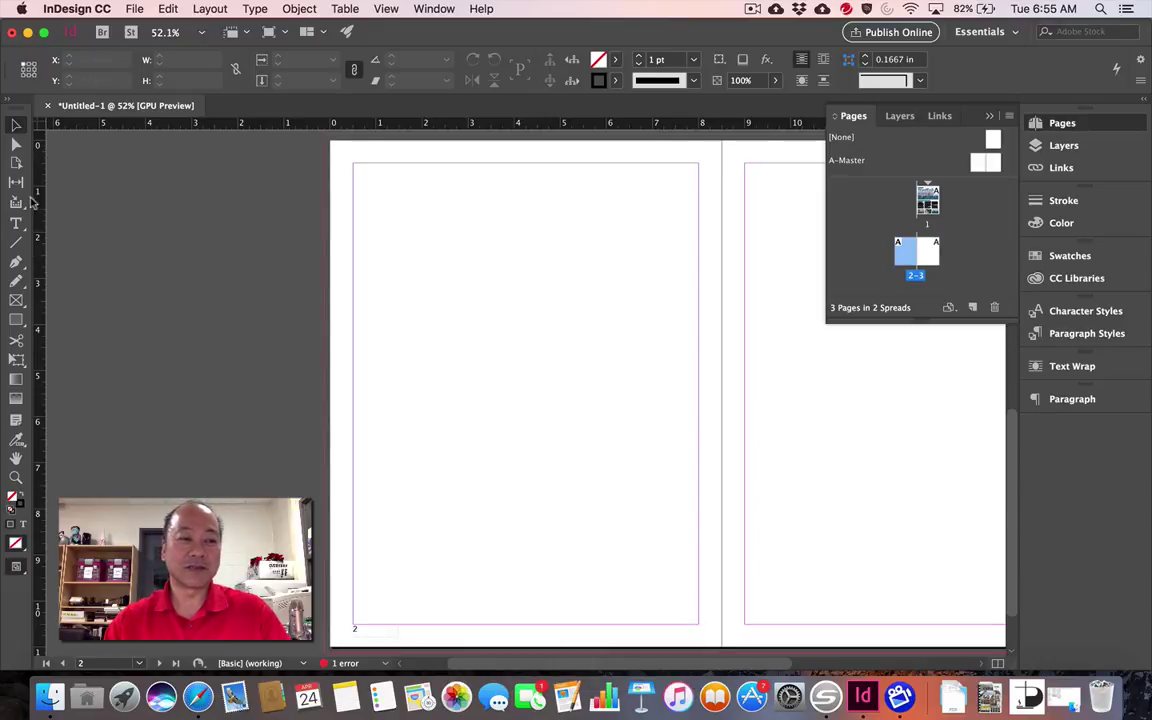
{"action": "left_click", "coordinate": [17, 226]}
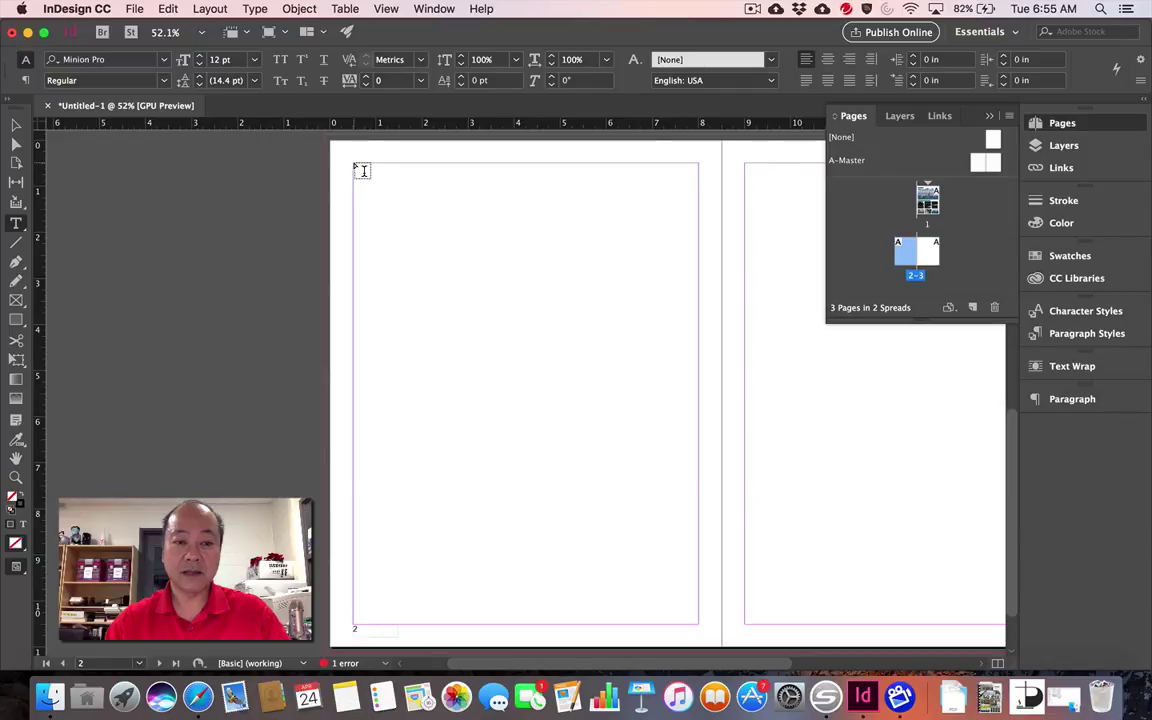
{"action": "mouse_move", "coordinate": [357, 166]}
{"action": "left_mouse_down"}
{"action": "mouse_move", "coordinate": [398, 196]}
{"action": "mouse_move", "coordinate": [494, 191]}
{"action": "mouse_move", "coordinate": [597, 217]}
{"action": "mouse_move", "coordinate": [697, 199]}
{"action": "left_mouse_up"}
{"action": "type", "text": "T"}
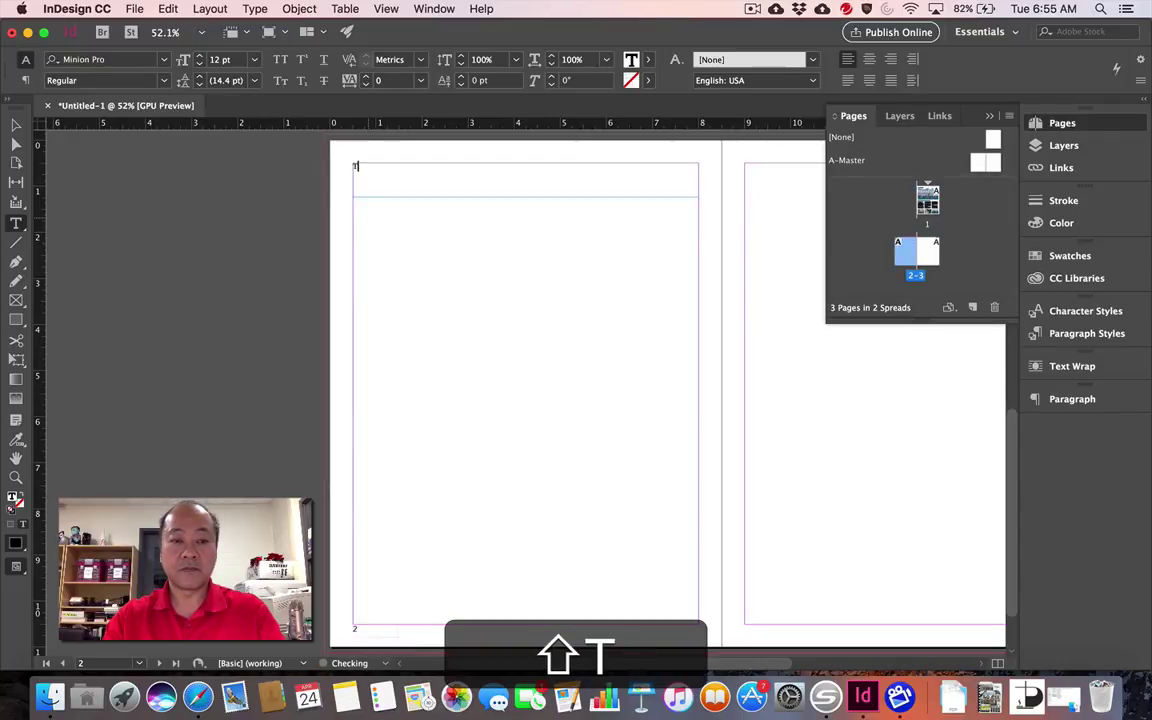
{"action": "type", "text": "ravel teh"}
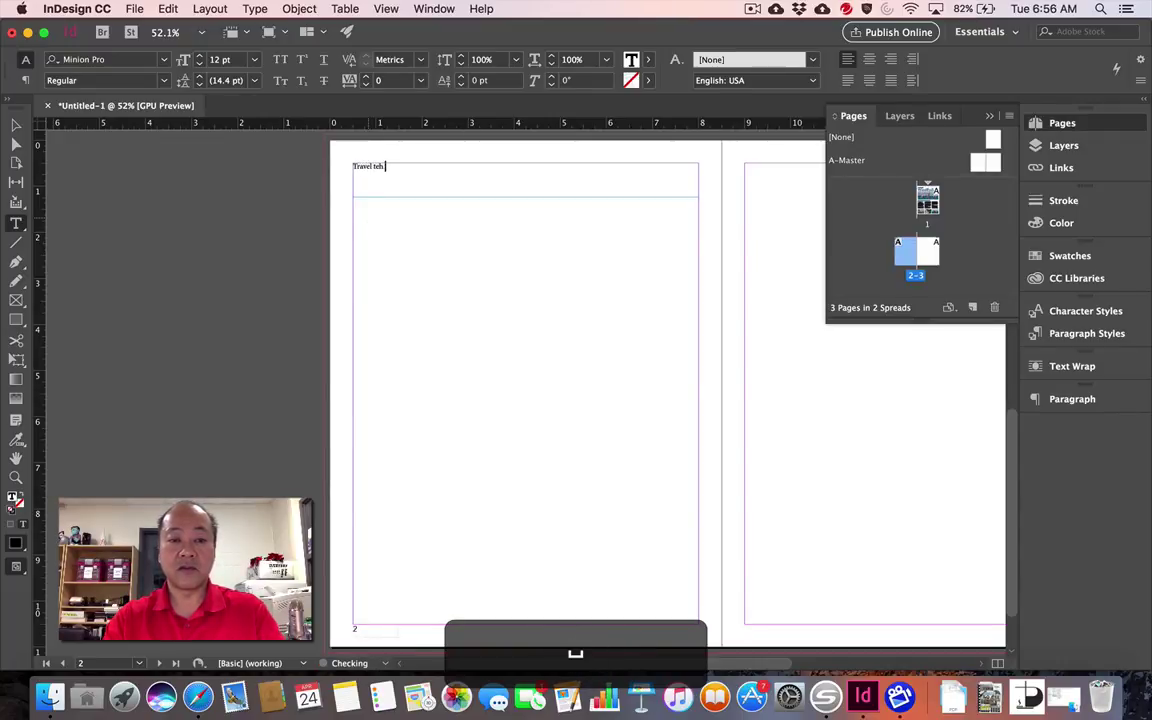
{"action": "key", "text": "BackSpace"}
{"action": "key", "text": "BackSpace"}
{"action": "type", "text": "he W"}
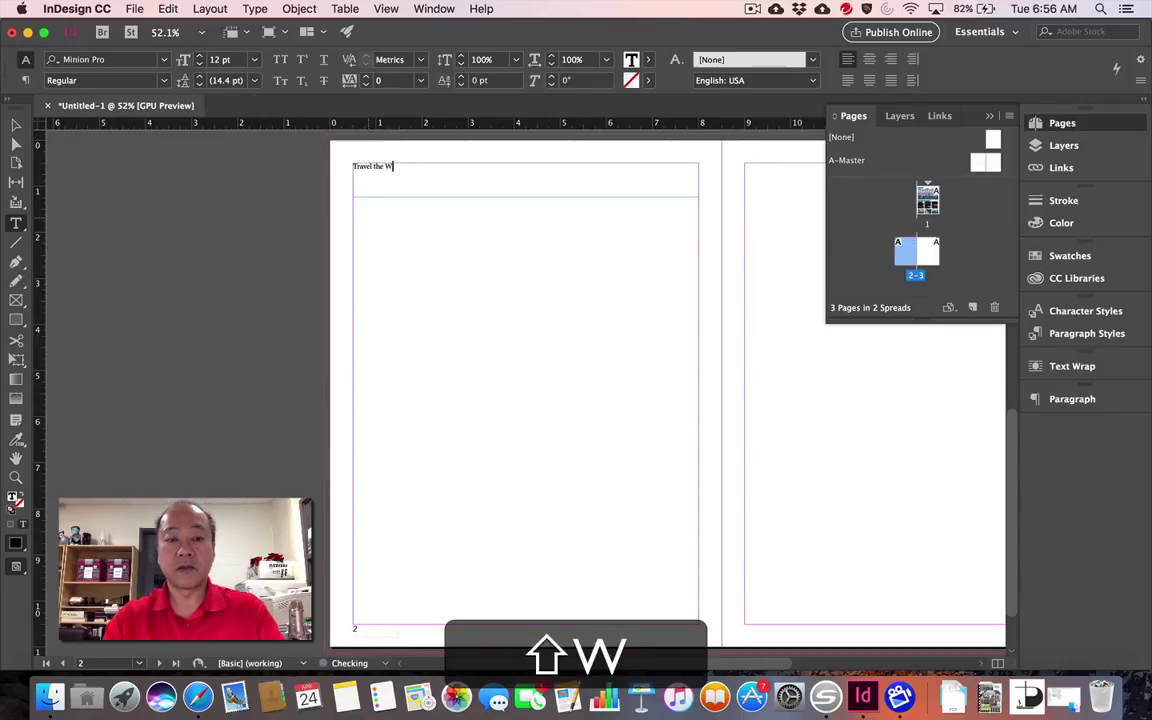
{"action": "type", "text": "orld S"}
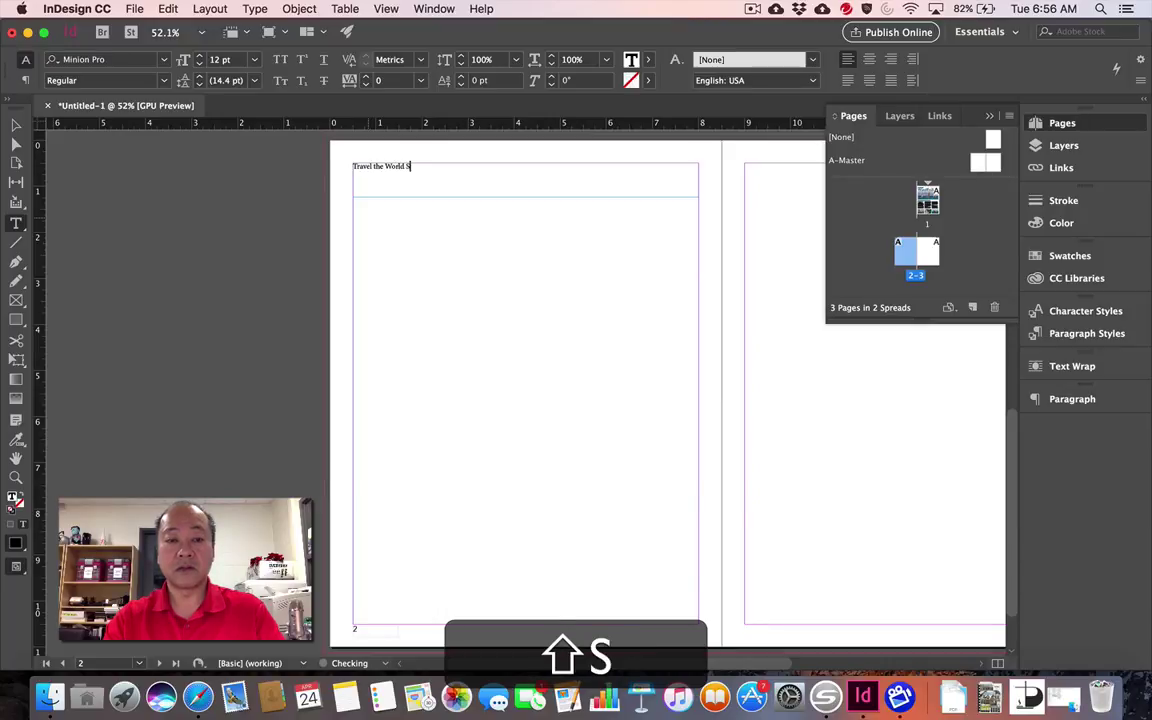
{"action": "type", "text": "earching for"}
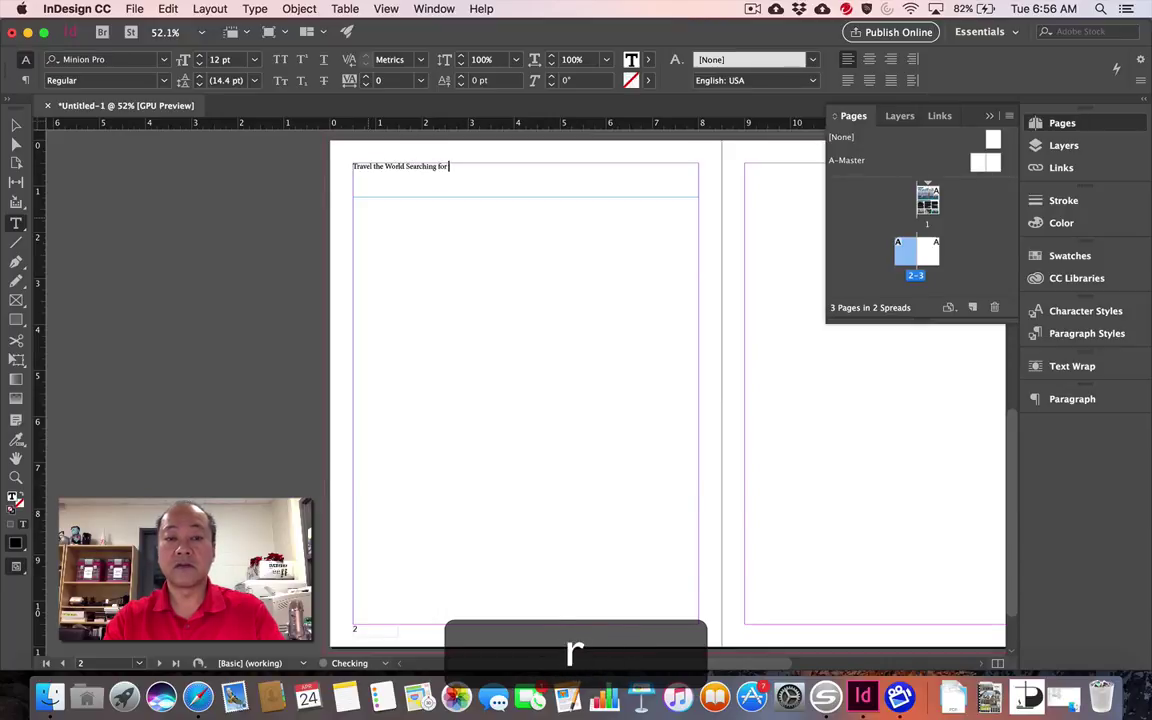
{"action": "type", "text": " Wind"}
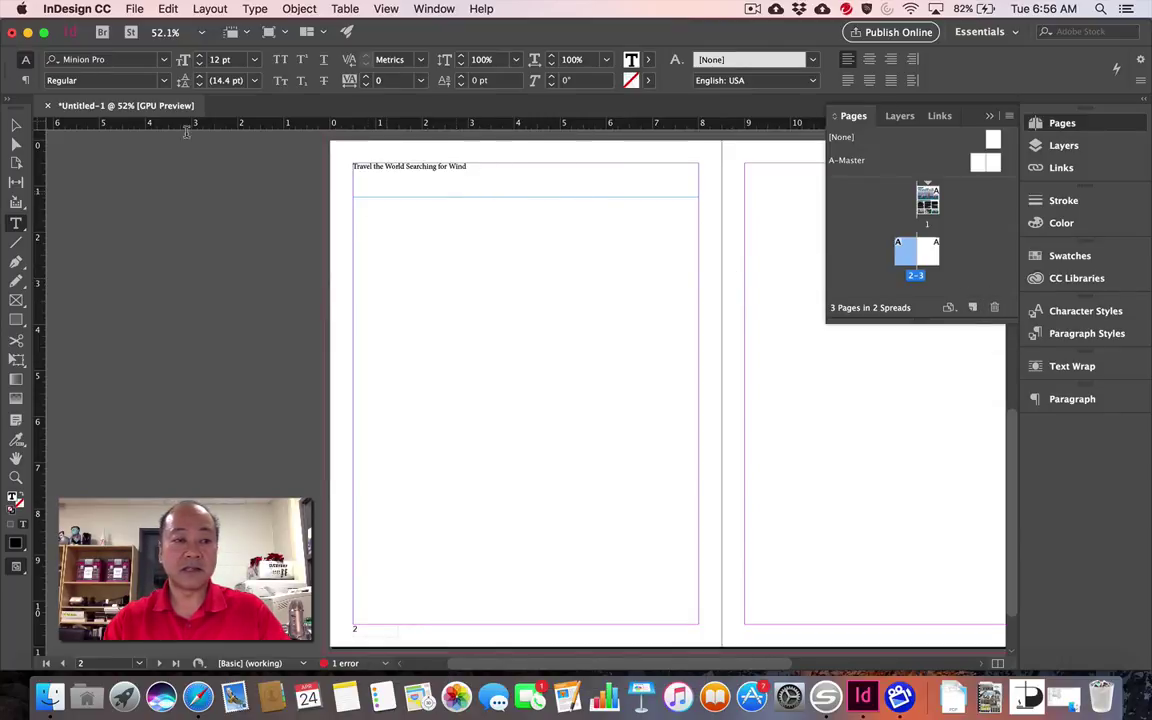
Step: Apply the Subheading paragraph style to the page 2 heading and shorten its frame to about 0.43 in high
{"action": "left_click", "coordinate": [16, 124]}
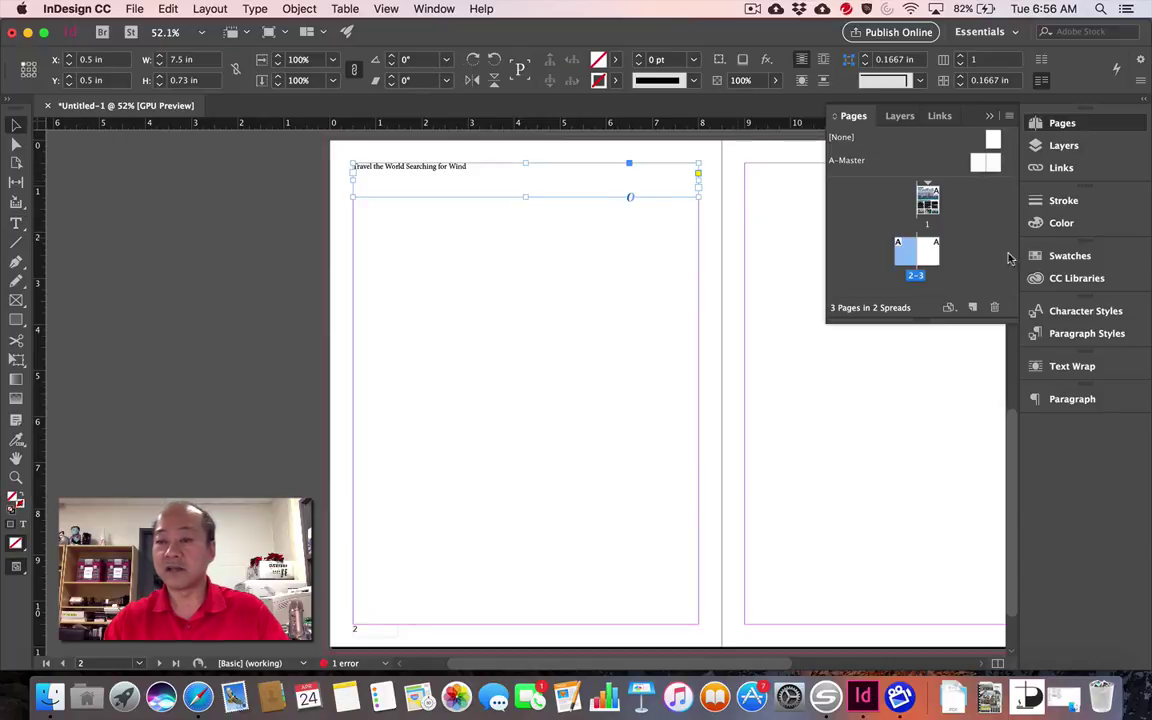
{"action": "left_click", "coordinate": [1060, 333]}
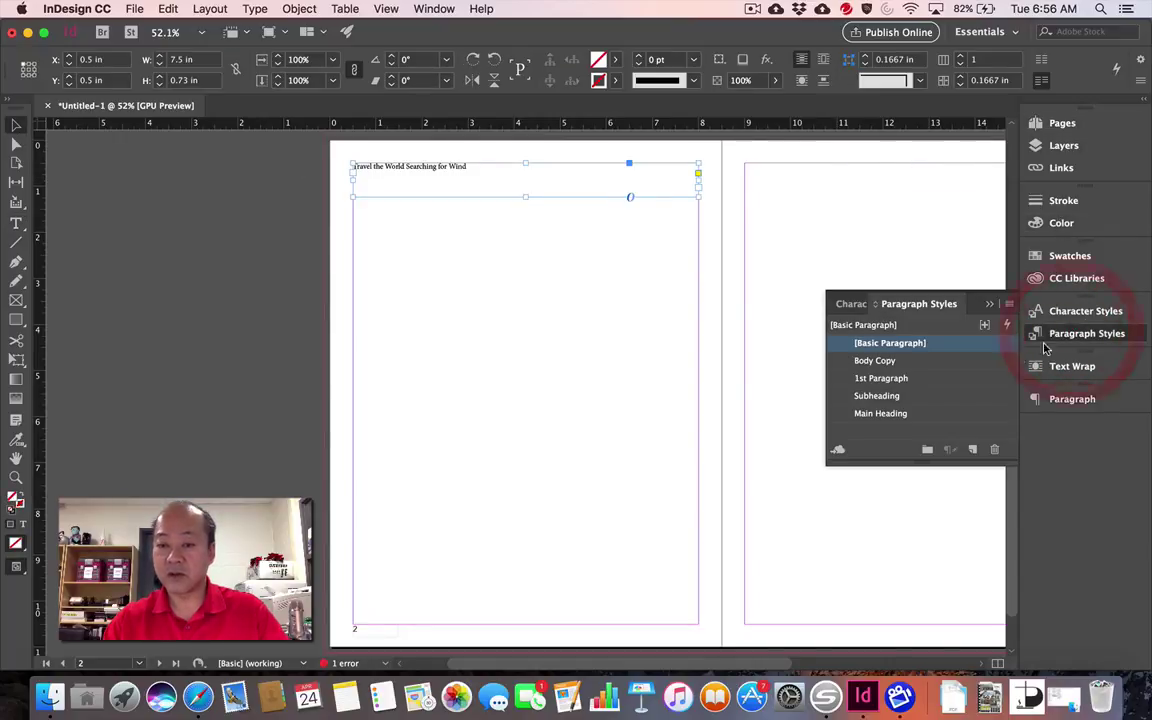
{"action": "left_click", "coordinate": [900, 398]}
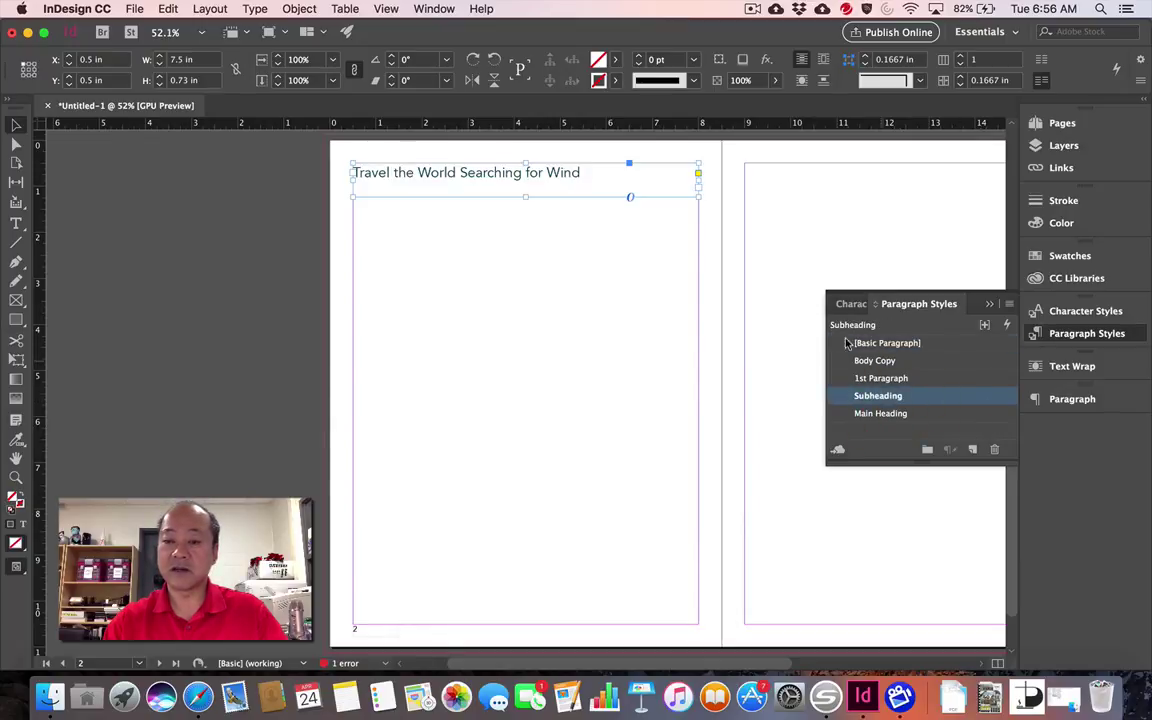
{"action": "left_click", "coordinate": [1035, 334]}
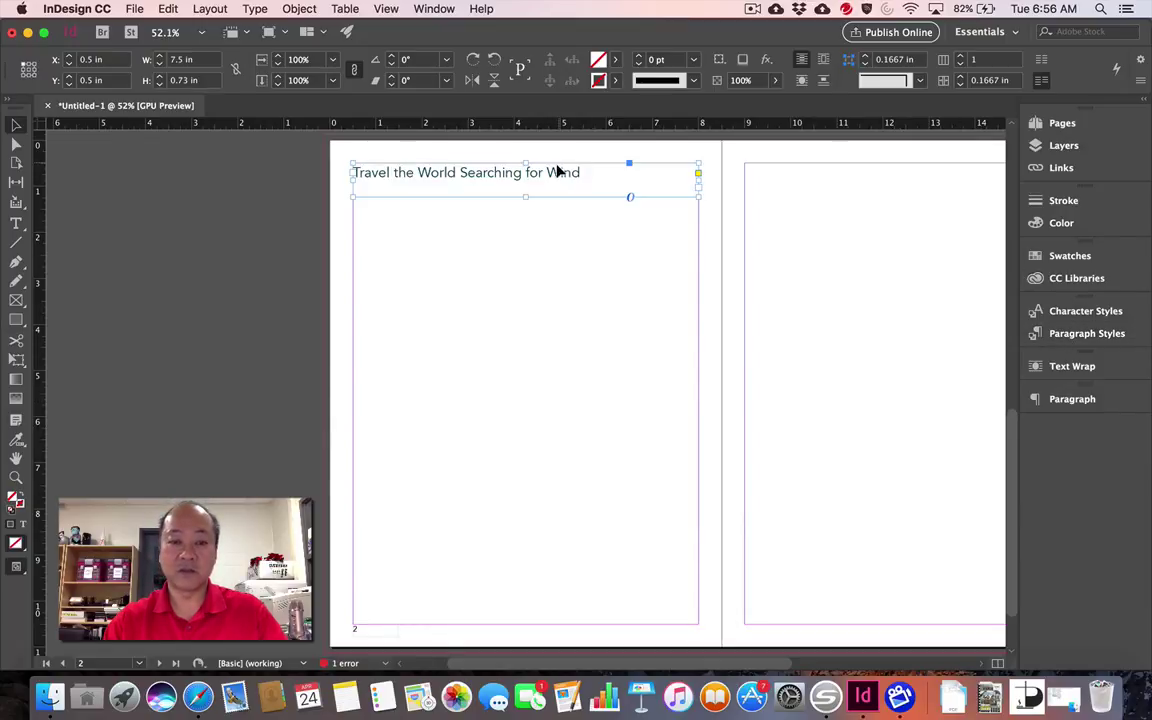
{"action": "left_click_drag", "start_coordinate": [523, 200], "coordinate": [524, 182]}
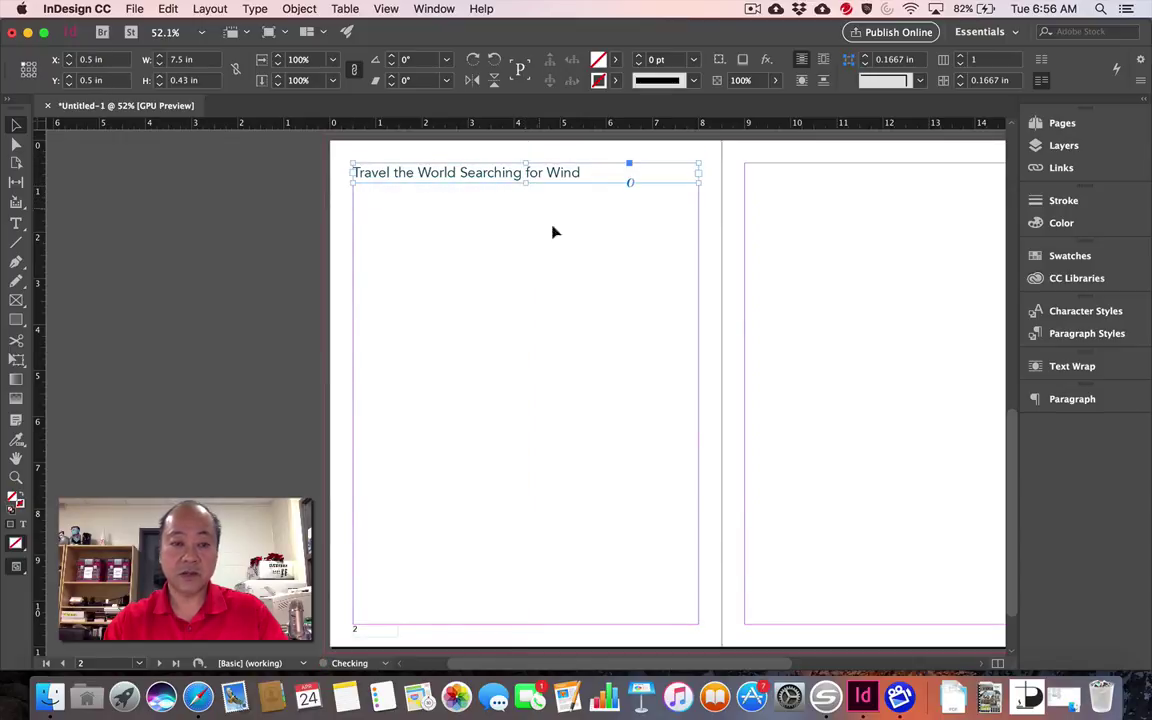
Step: Draw a text frame about 7.5 by 8.42 in below the page 2 heading and divide it into three columns
{"action": "left_click", "coordinate": [17, 224]}
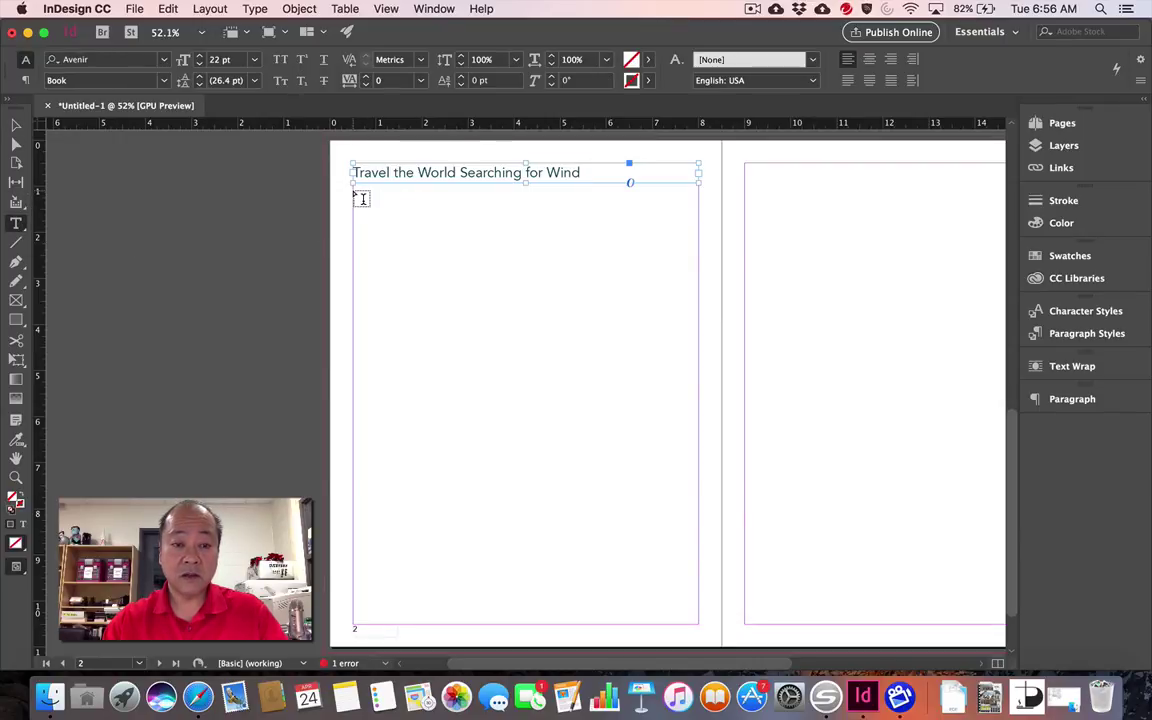
{"action": "left_click_drag", "start_coordinate": [354, 191], "coordinate": [698, 580]}
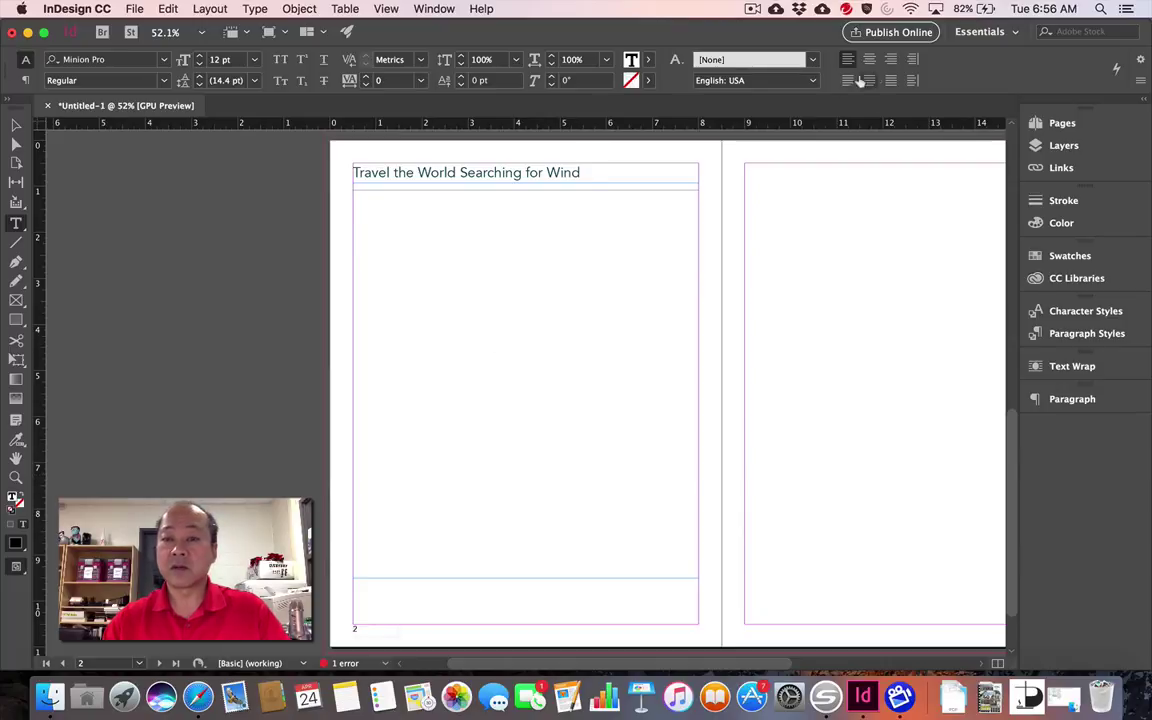
{"action": "key", "text": "Escape"}
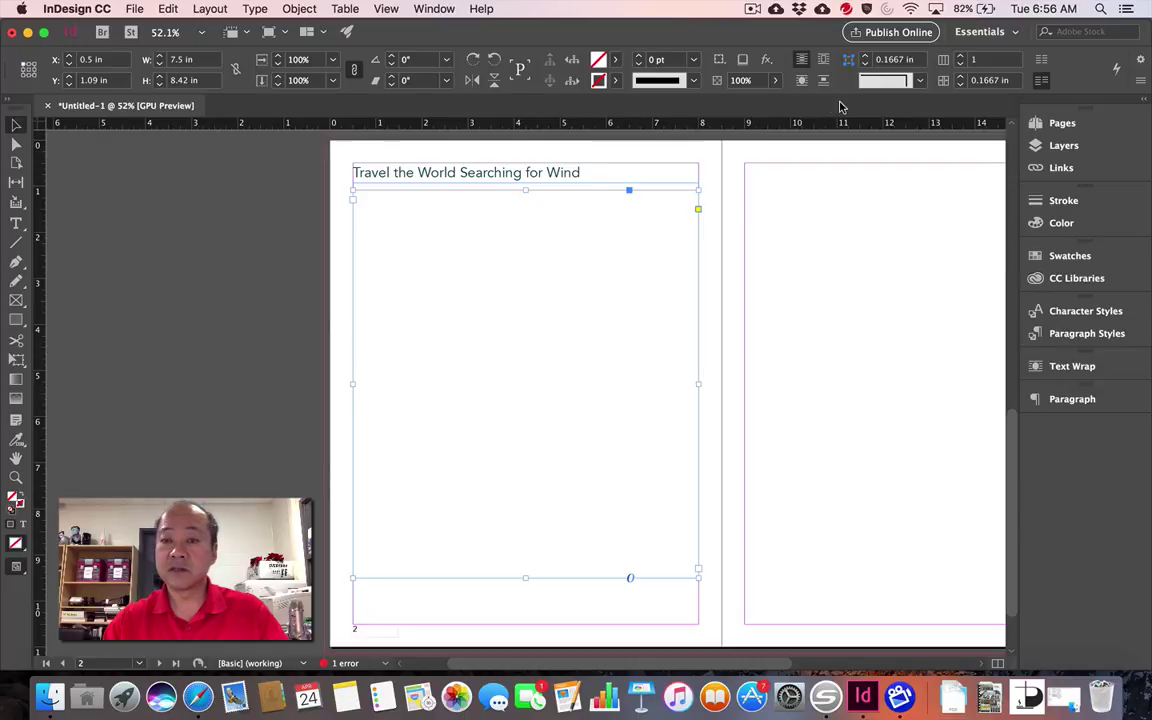
{"action": "left_click", "coordinate": [961, 57]}
{"action": "left_click", "coordinate": [961, 57]}
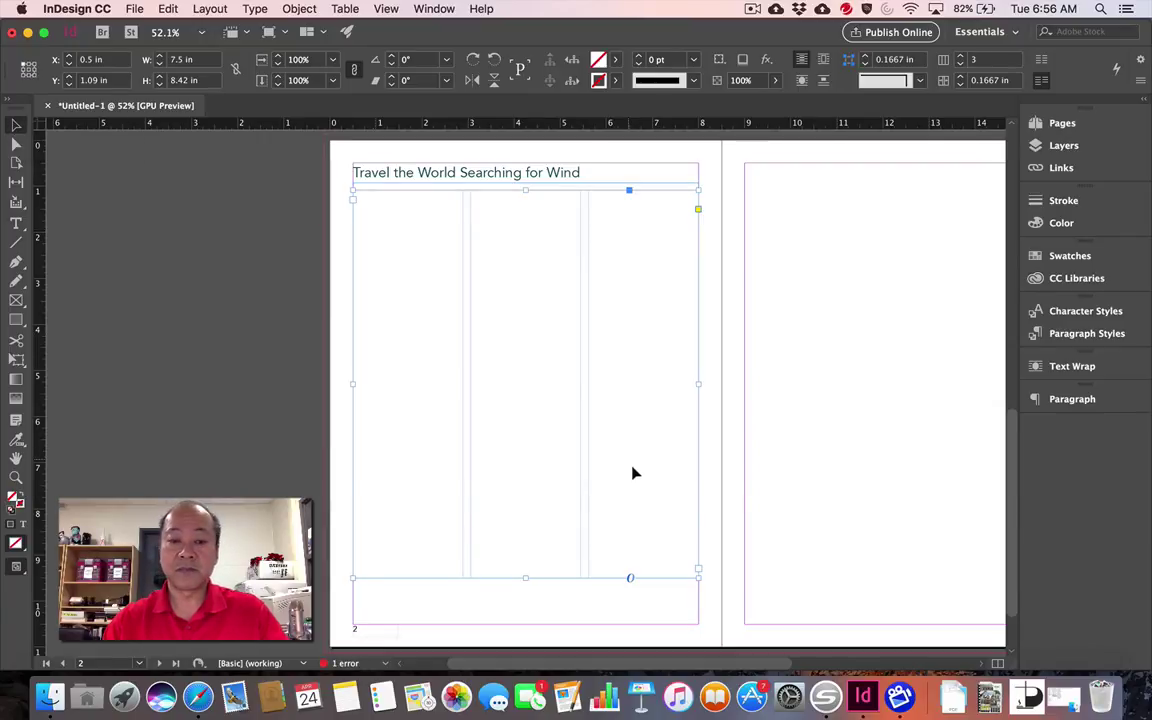
Step: Fill the three-column frame on page 2 with placeholder text and apply the Body Copy paragraph style
{"action": "left_click", "coordinate": [255, 9]}
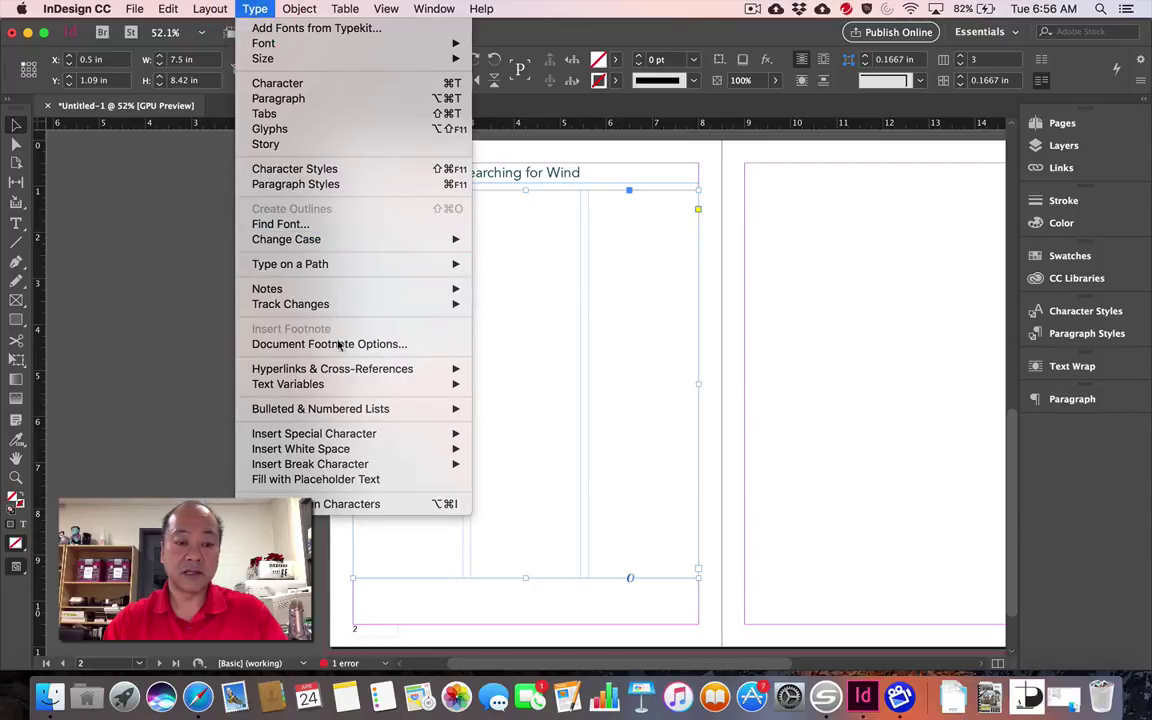
{"action": "left_click", "coordinate": [368, 481]}
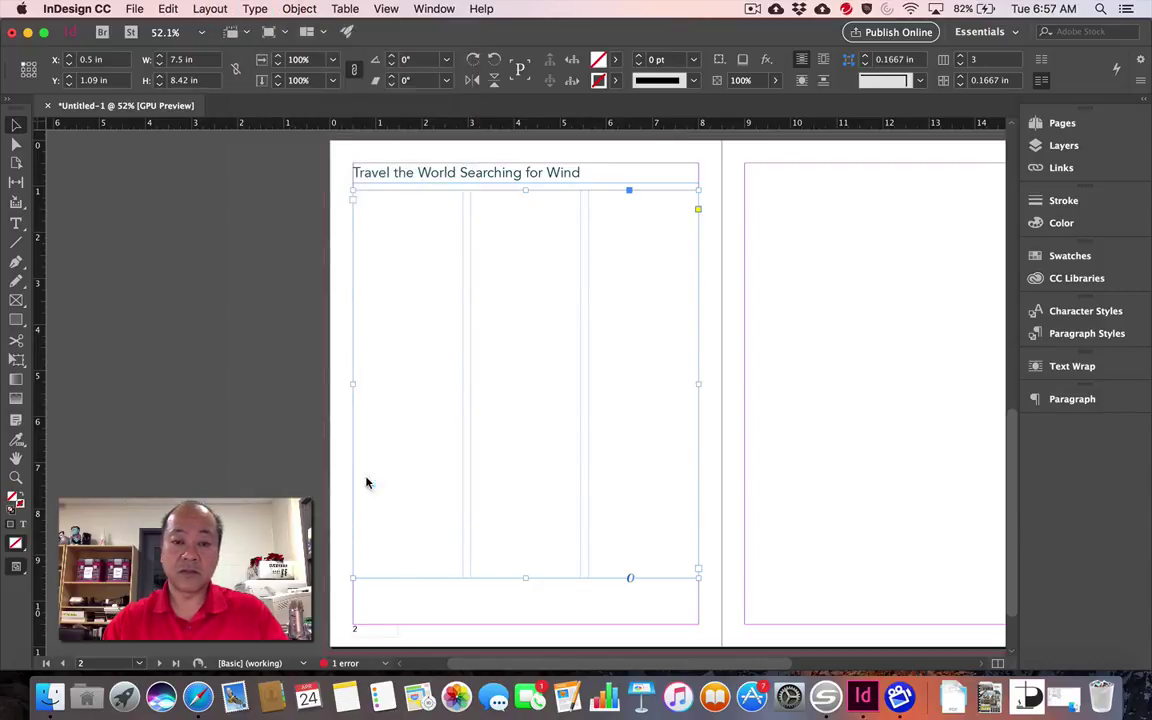
{"action": "left_click", "coordinate": [1082, 338]}
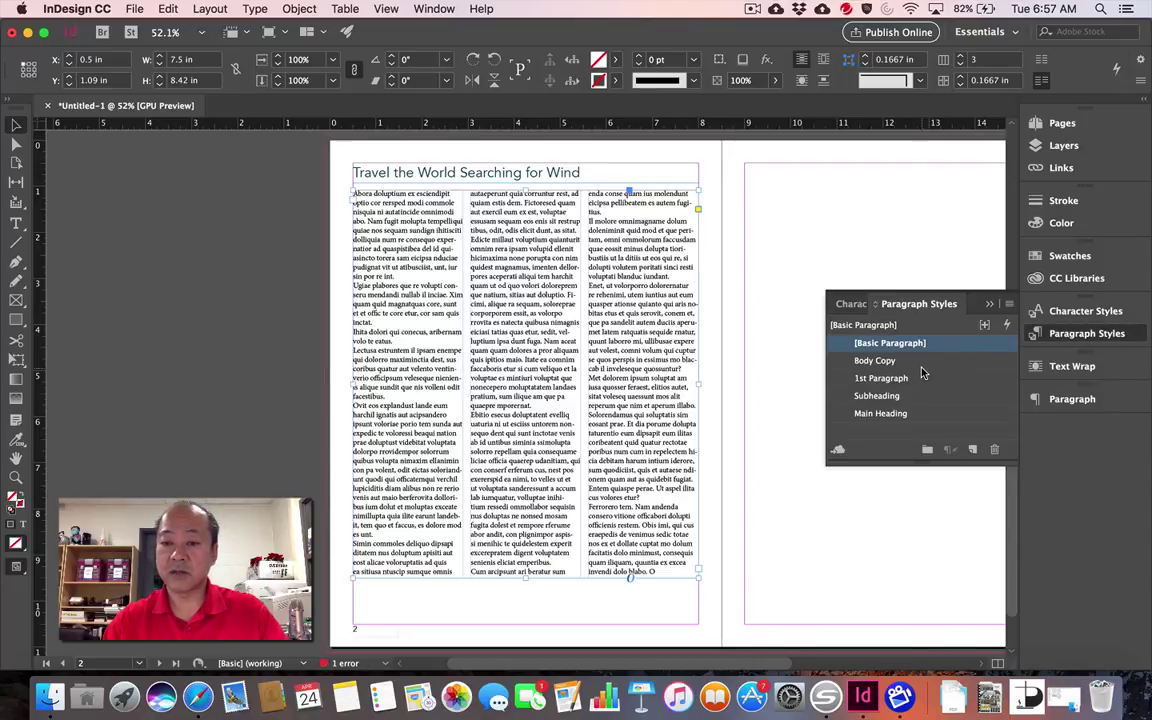
{"action": "left_click", "coordinate": [876, 360]}
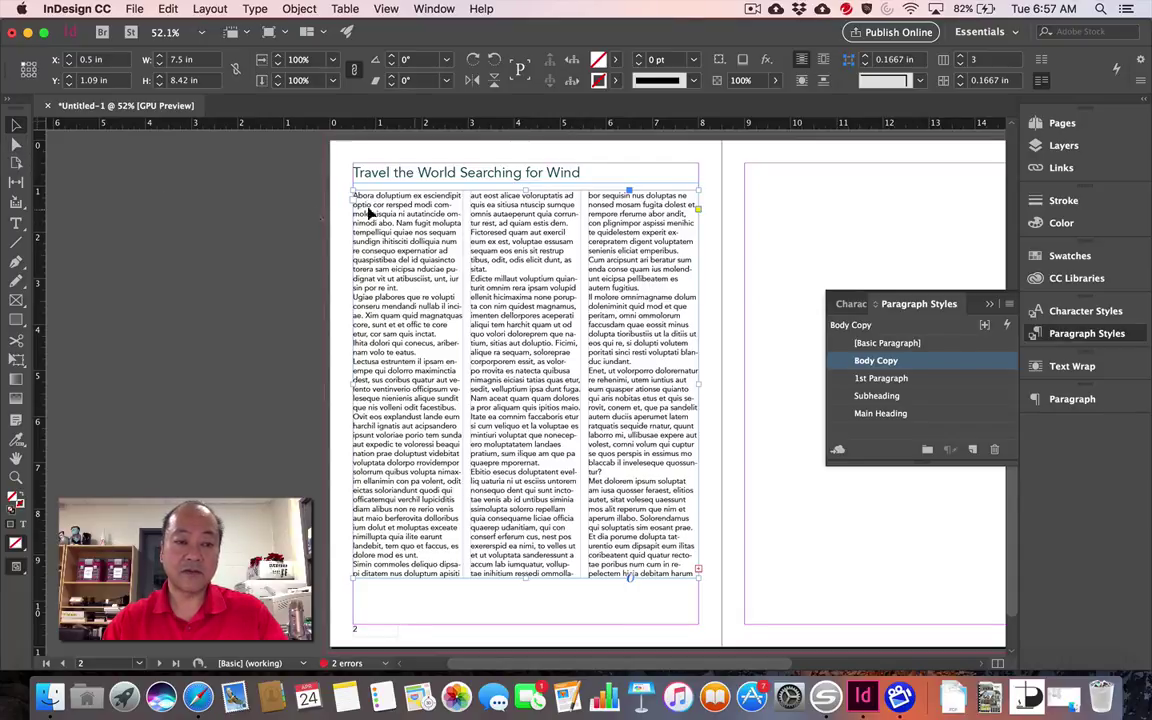
Step: Apply the 1st Paragraph style to the opening paragraph of the page 2 article
{"action": "left_click", "coordinate": [15, 228]}
{"action": "left_click_drag", "start_coordinate": [461, 205], "coordinate": [305, 182]}
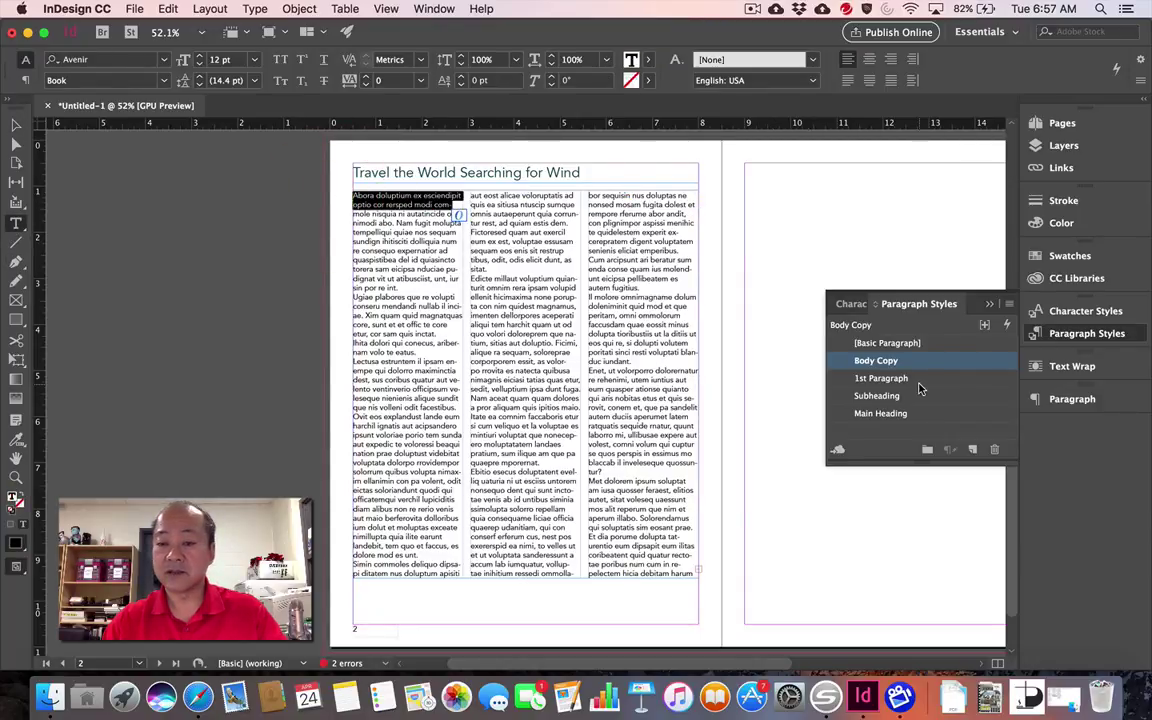
{"action": "left_click", "coordinate": [880, 379]}
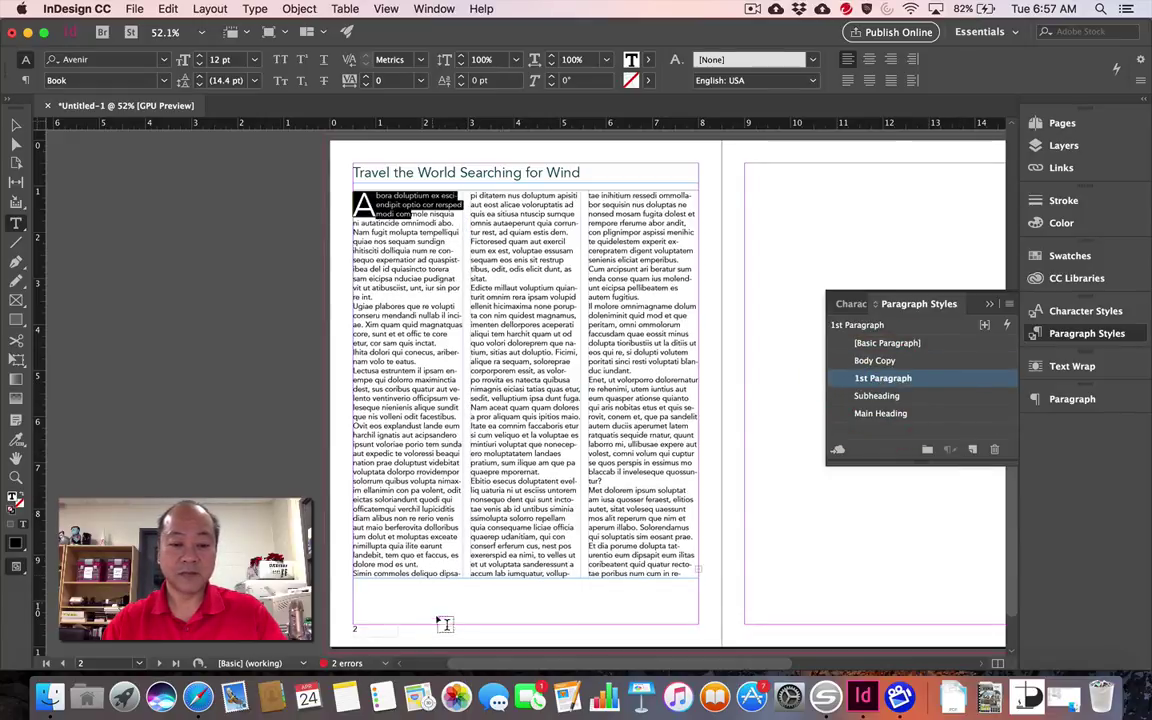
{"action": "left_click", "coordinate": [1093, 337]}
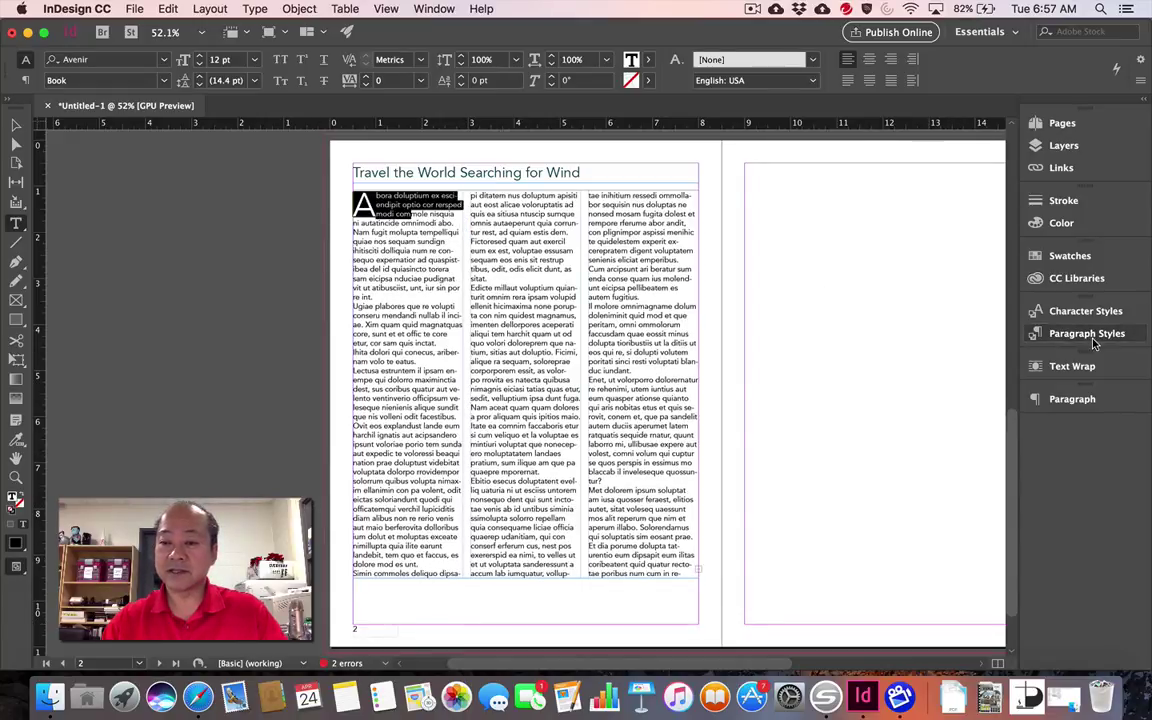
Step: Place the CB17_fl_Foil_Battle photo over the lower columns of page 2 at about 6.4 by 4.27 in, starting at the left margin
{"action": "left_click", "coordinate": [134, 10]}
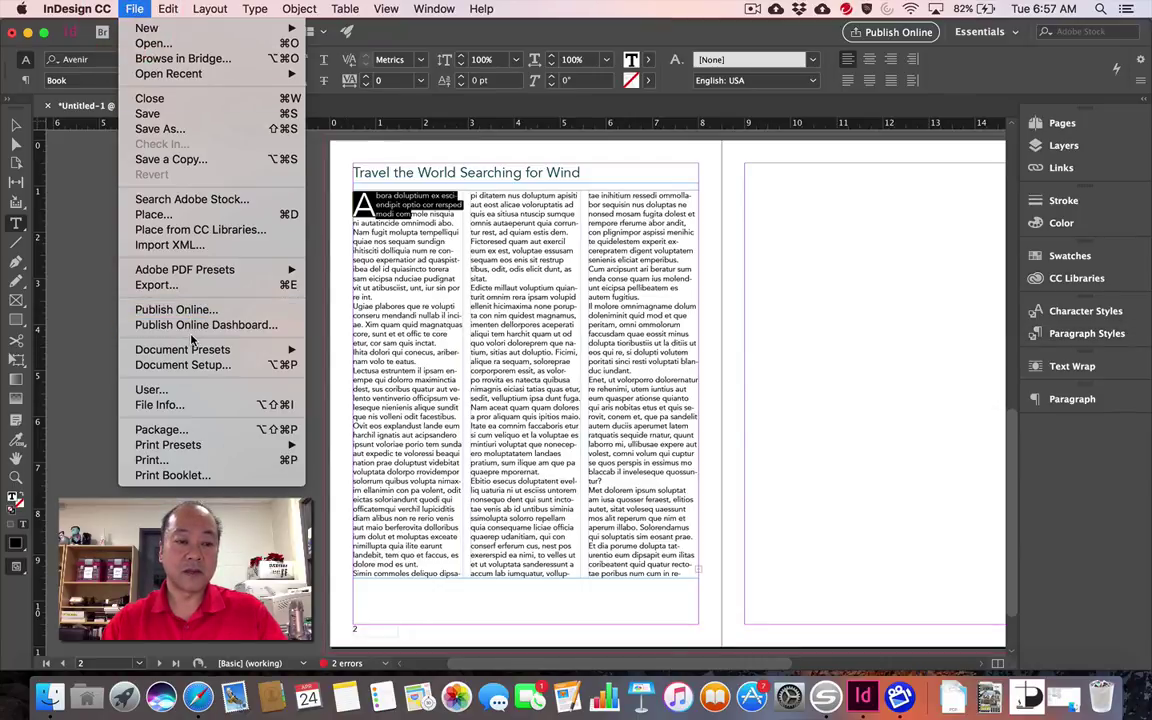
{"action": "left_click", "coordinate": [190, 216]}
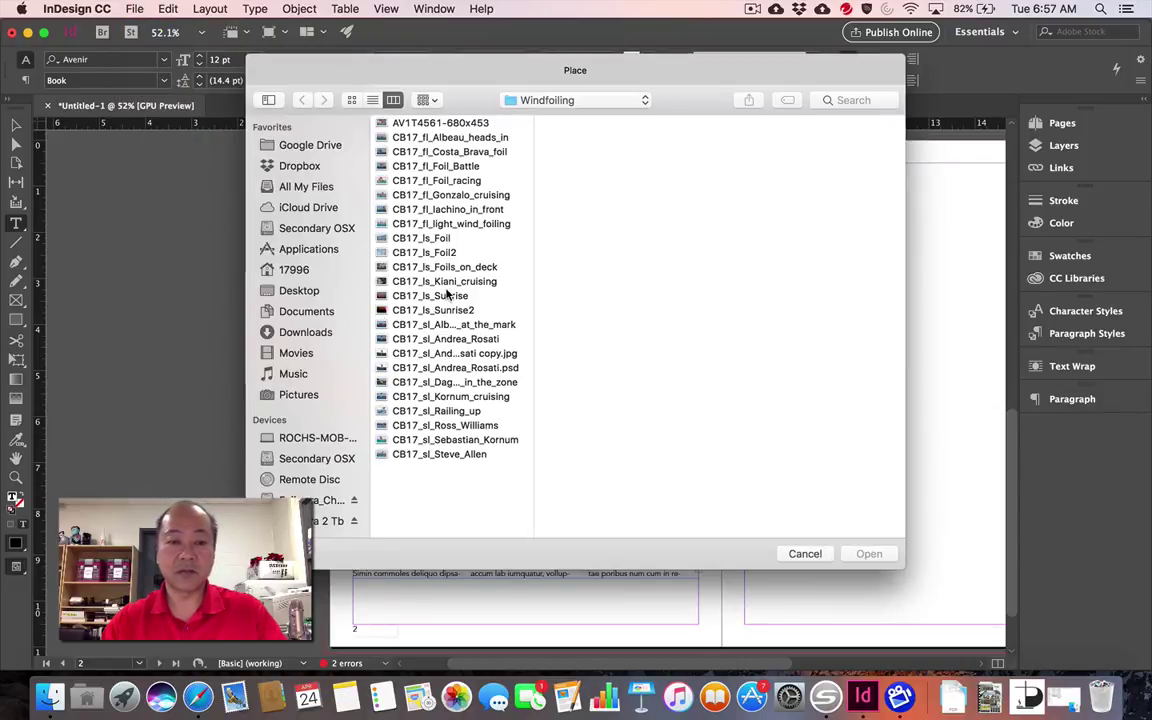
{"action": "left_click", "coordinate": [443, 225]}
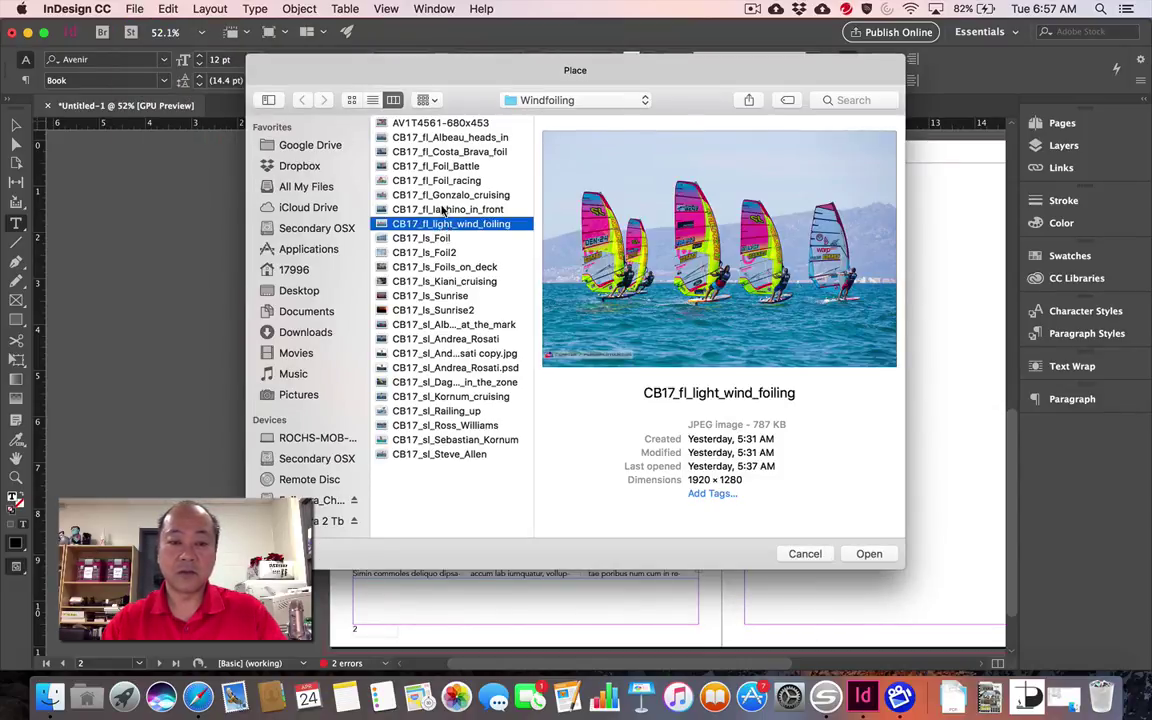
{"action": "left_click", "coordinate": [443, 209]}
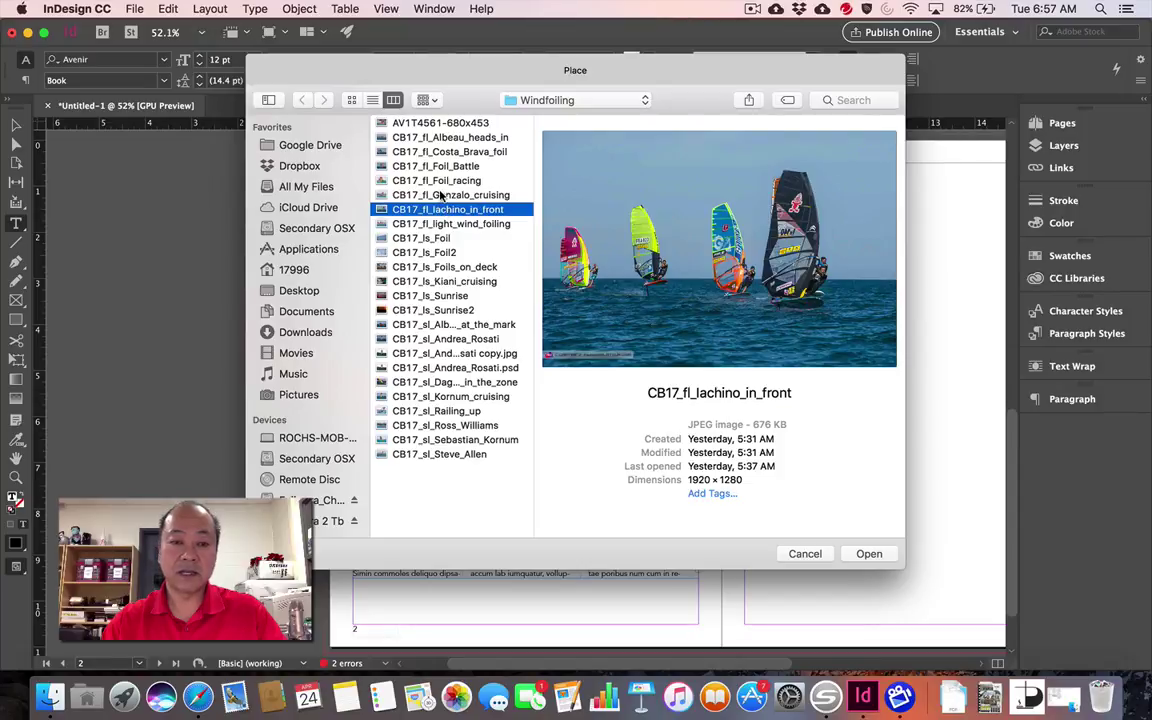
{"action": "left_click", "coordinate": [441, 195]}
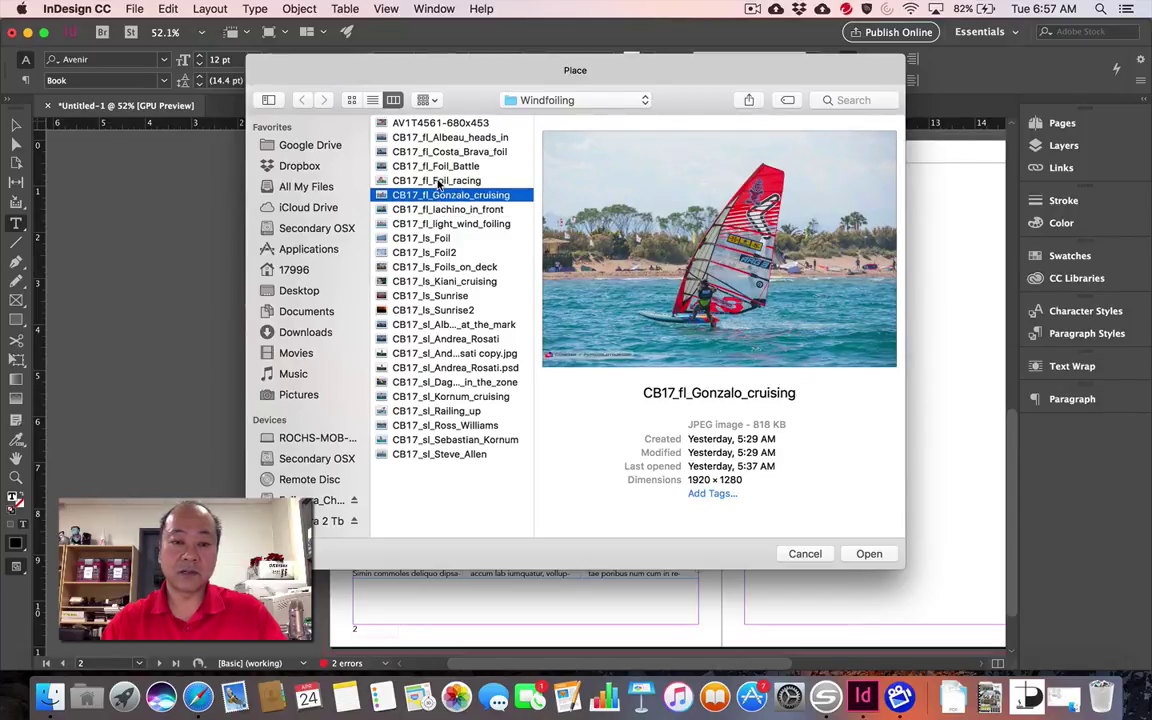
{"action": "left_click", "coordinate": [438, 181]}
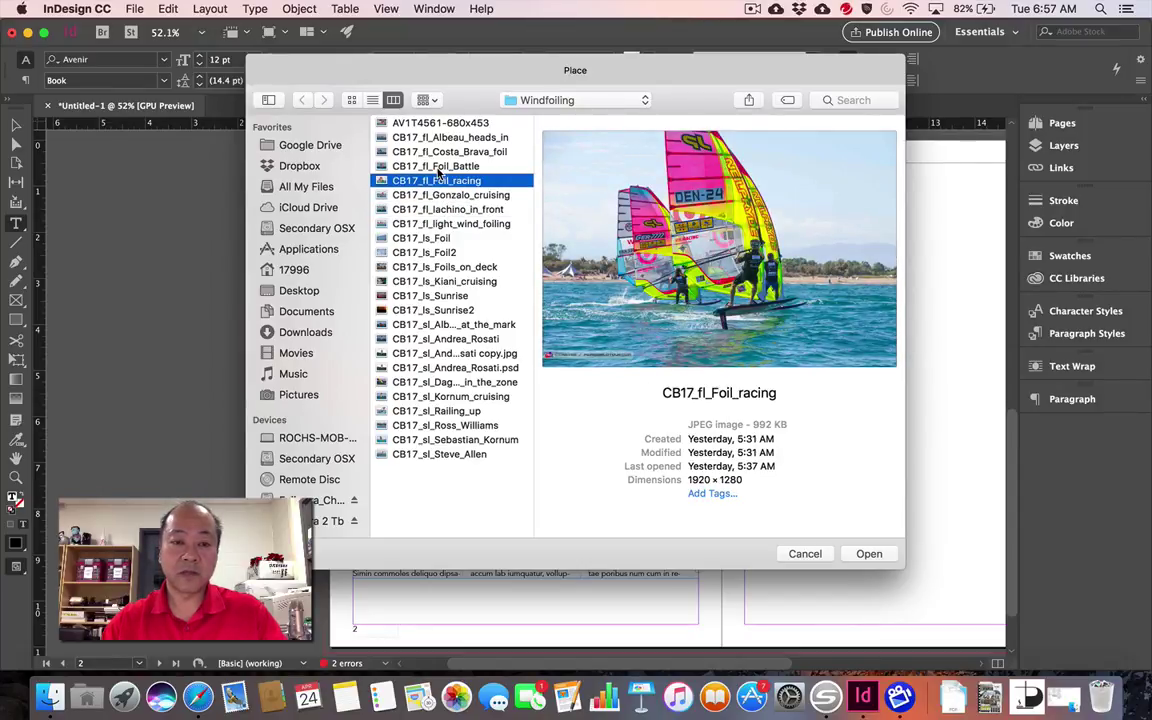
{"action": "left_click", "coordinate": [438, 167]}
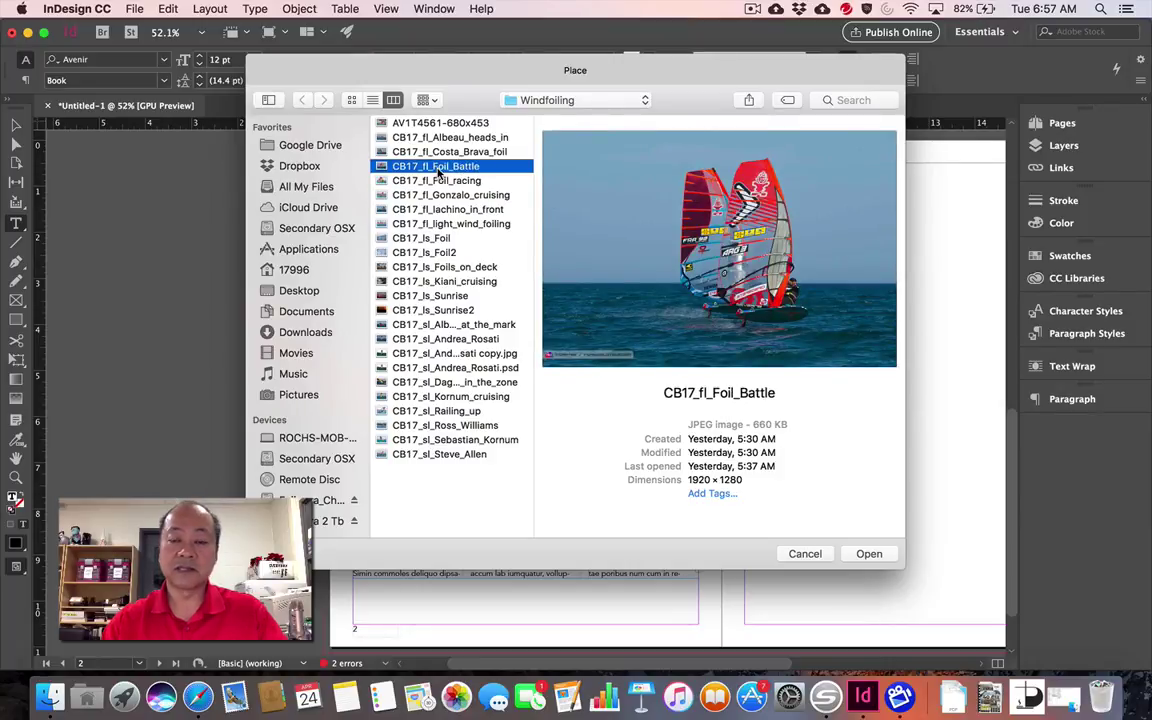
{"action": "left_click", "coordinate": [869, 553]}
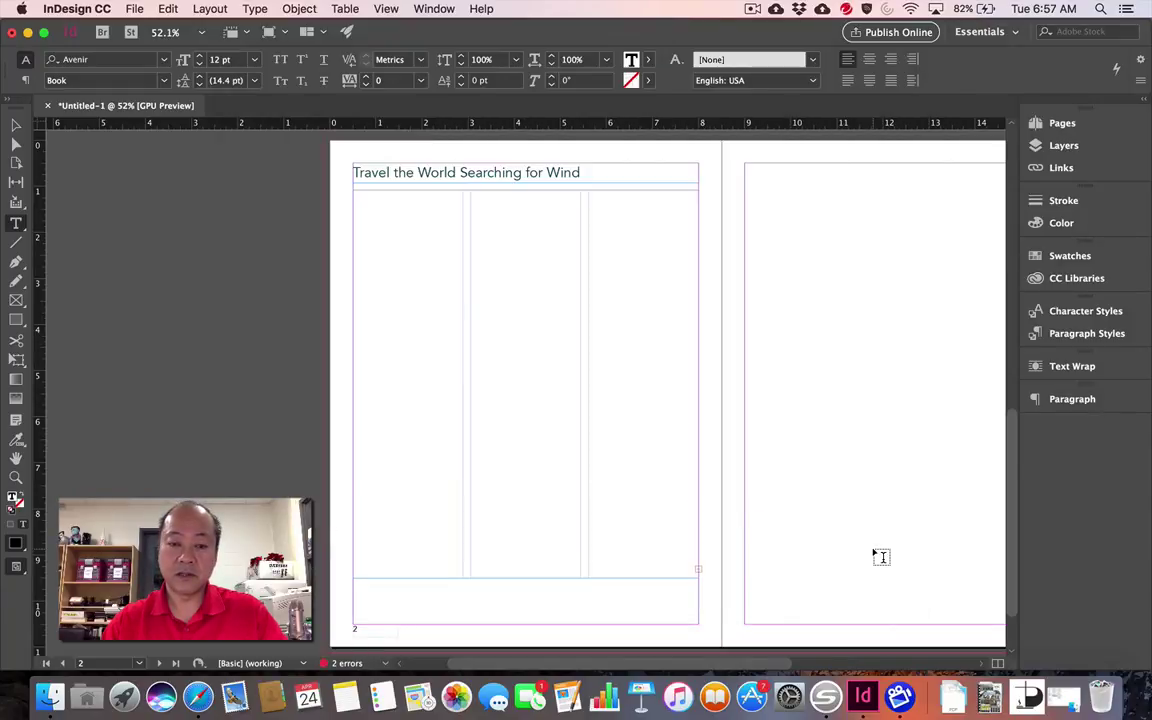
{"action": "left_click", "coordinate": [507, 521]}
{"action": "key", "text": "super+z"}
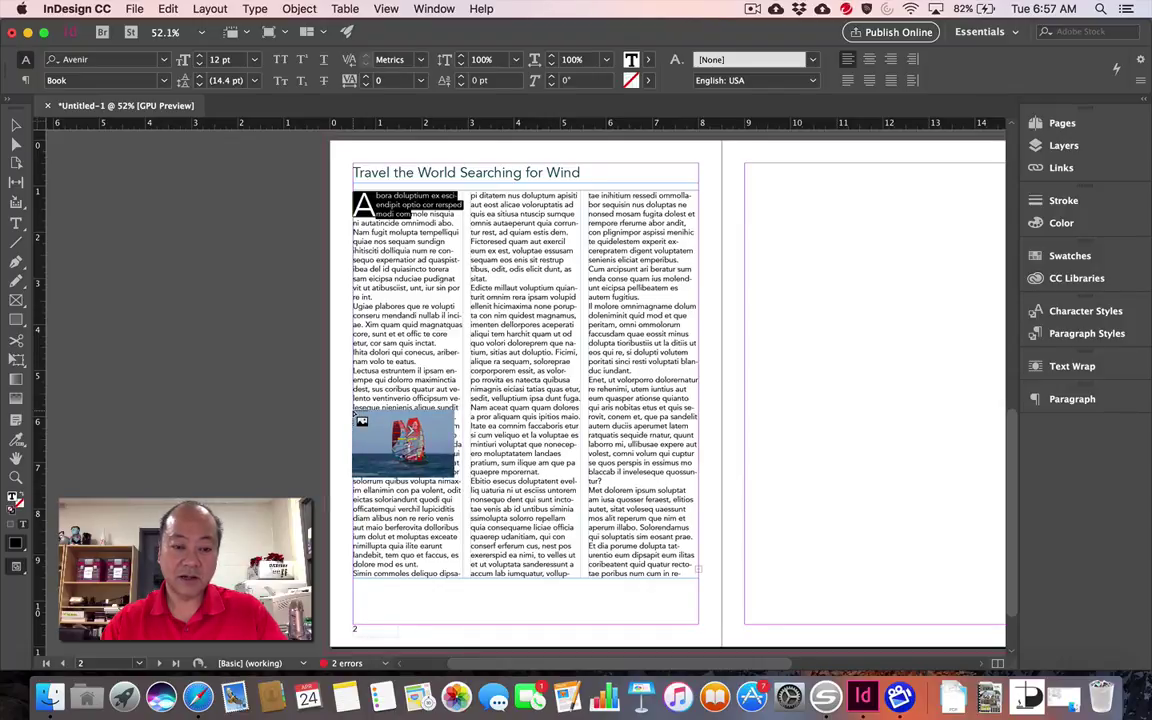
{"action": "left_click_drag", "start_coordinate": [358, 414], "coordinate": [648, 609]}
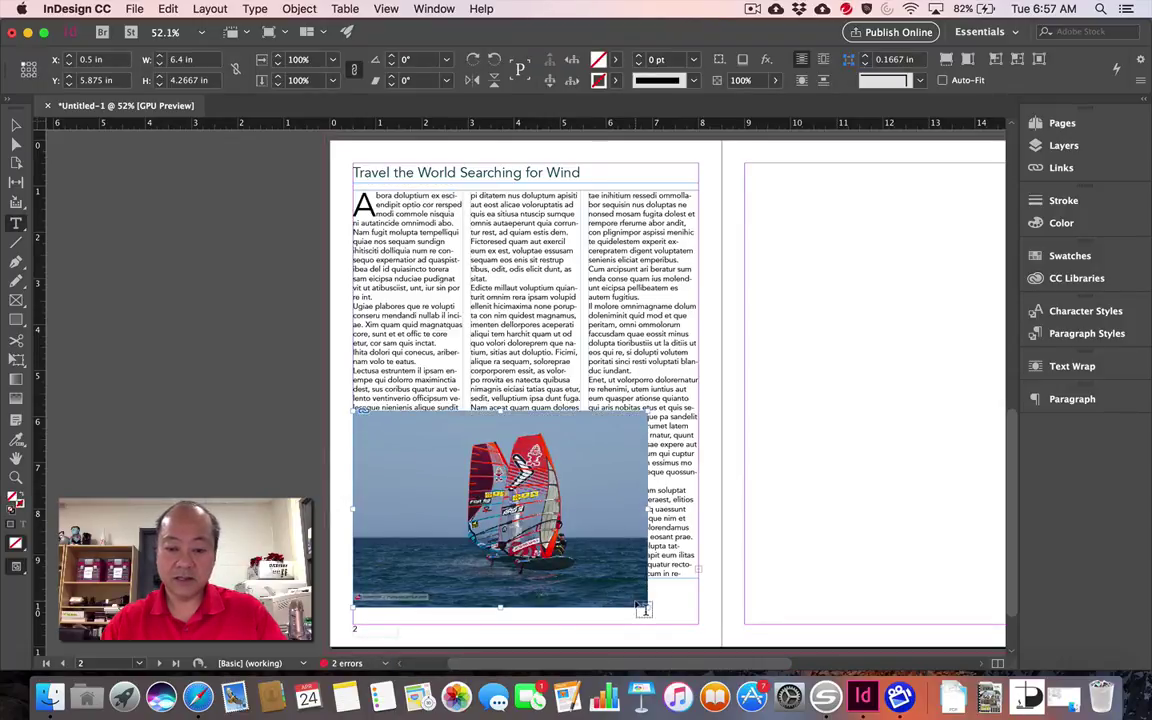
{"action": "key", "text": "shift"}
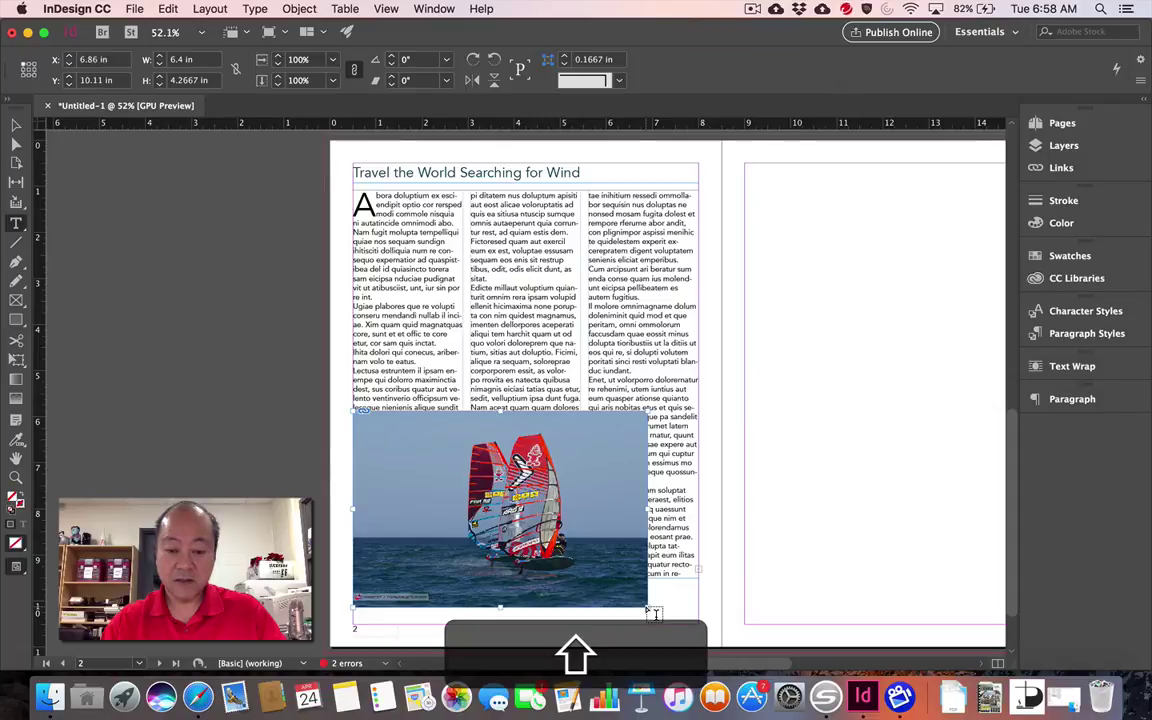
{"action": "key", "text": "alt"}
{"action": "left_click_drag", "start_coordinate": [648, 607], "coordinate": [684, 627]}
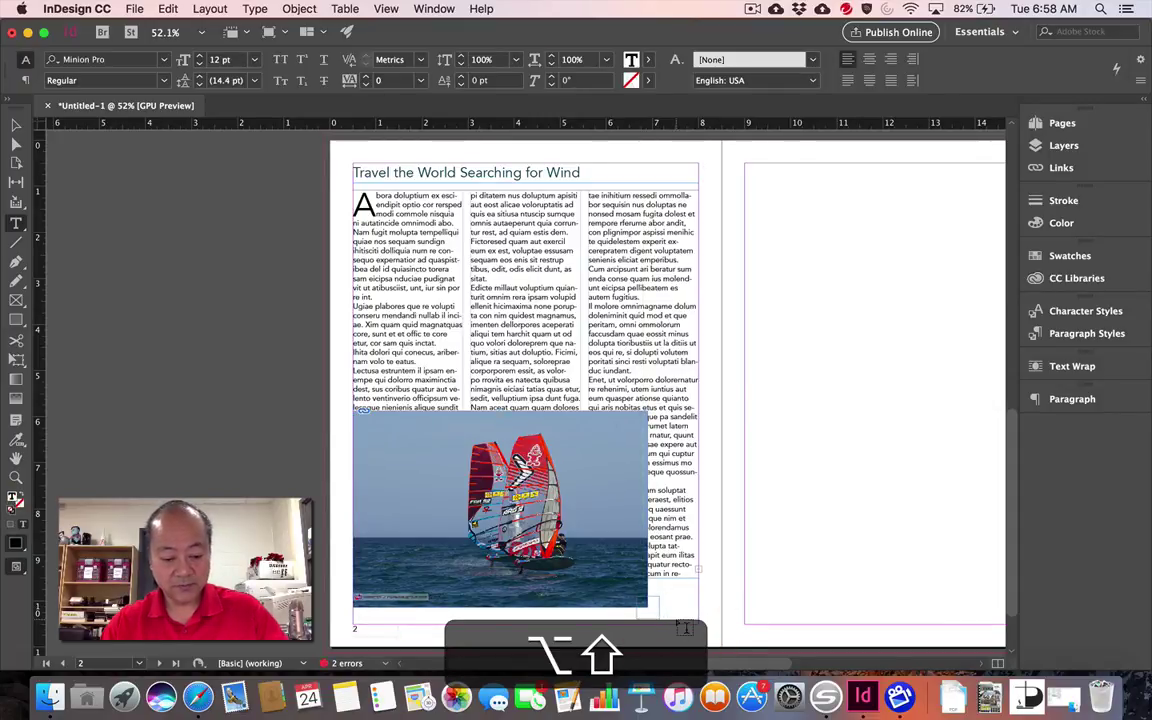
{"action": "key", "text": "super+z"}
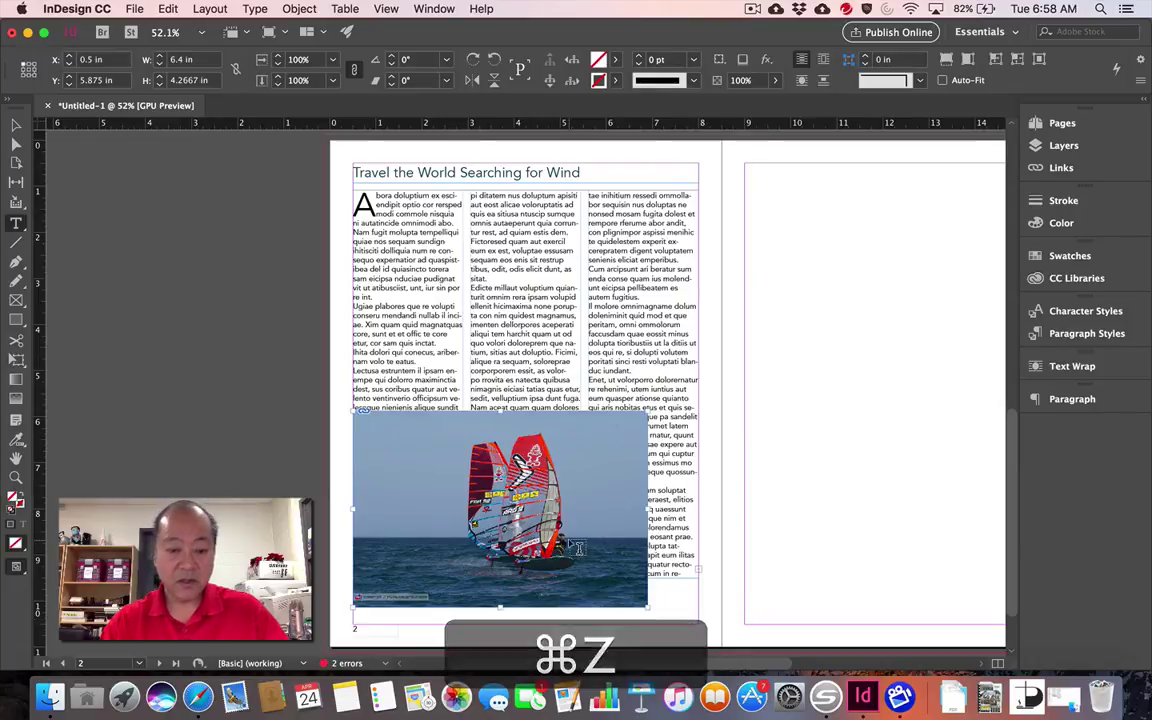
Step: Scale the page 2 photo proportionally to about 7.52 by 5.02 in and move it up to rest on the bottom margin
{"action": "left_click", "coordinate": [18, 125]}
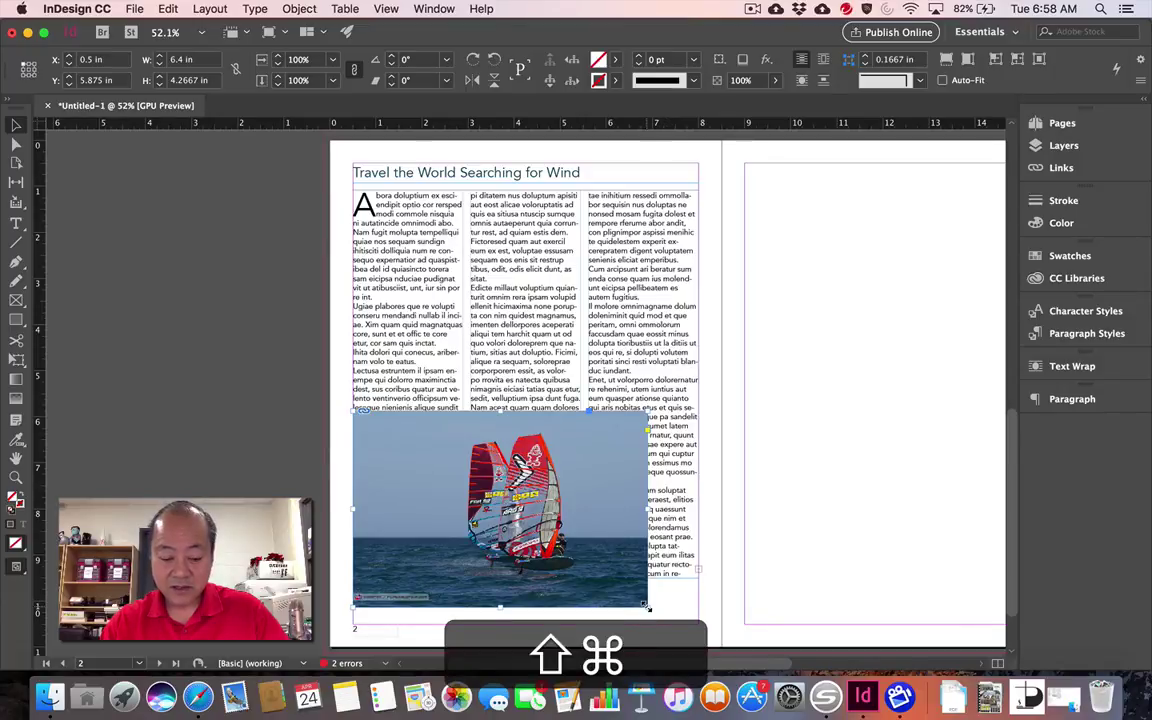
{"action": "left_click_drag", "start_coordinate": [647, 606], "coordinate": [696, 640]}
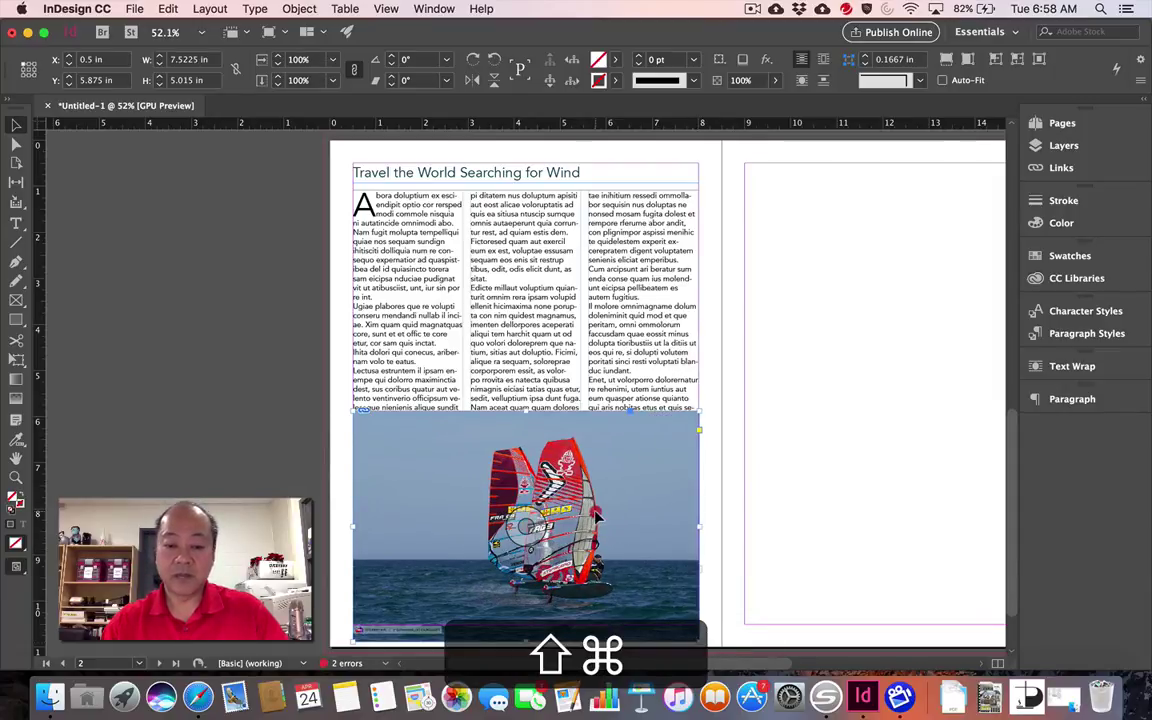
{"action": "left_click_drag", "start_coordinate": [596, 515], "coordinate": [596, 500]}
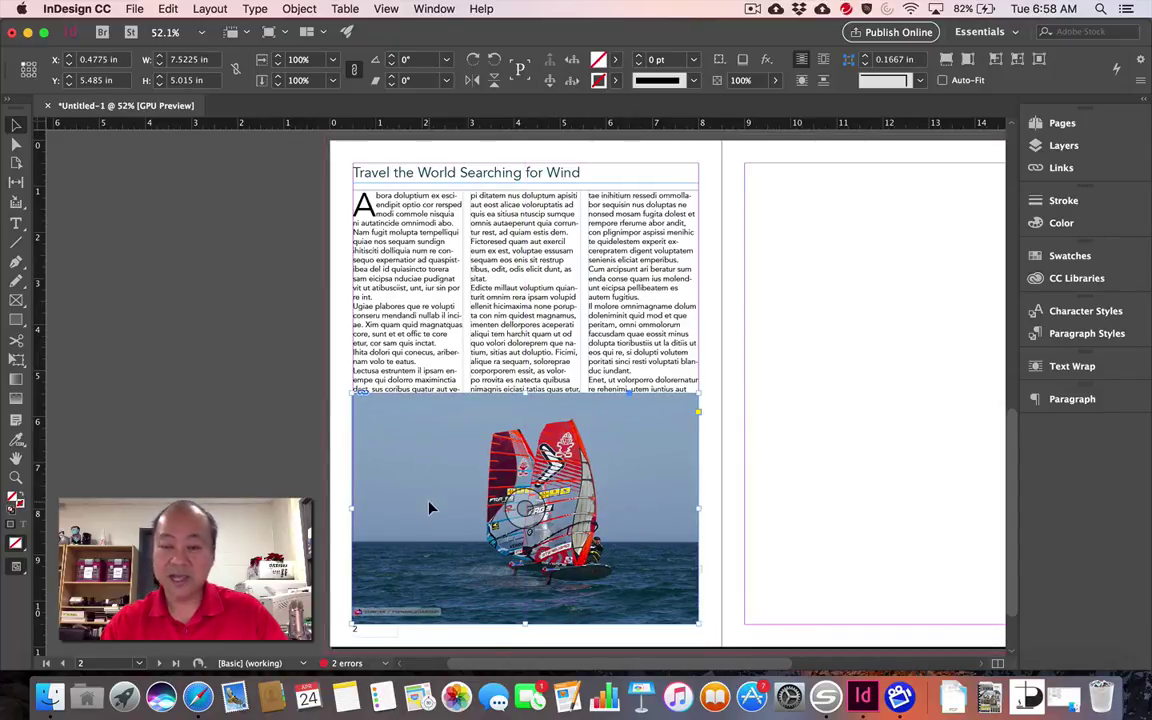
Step: Open the placed page 2 photo for editing in Adobe Photoshop CC 2017
{"action": "right_click", "coordinate": [645, 452]}
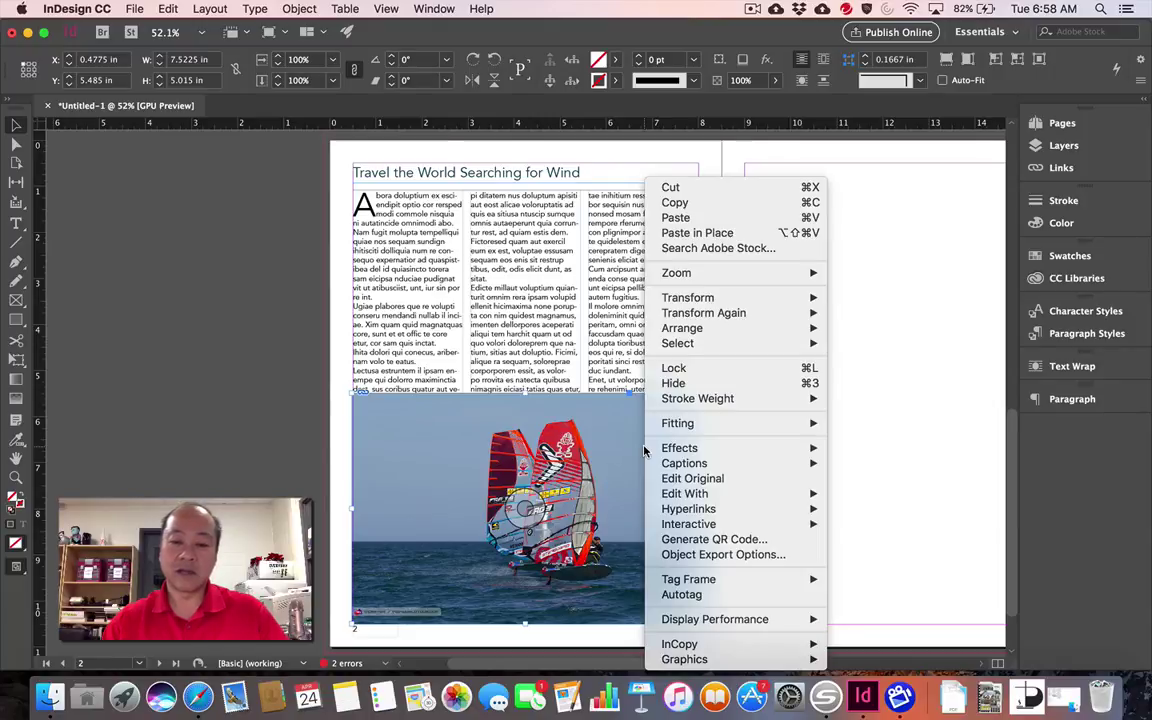
{"action": "mouse_move", "coordinate": [700, 494]}
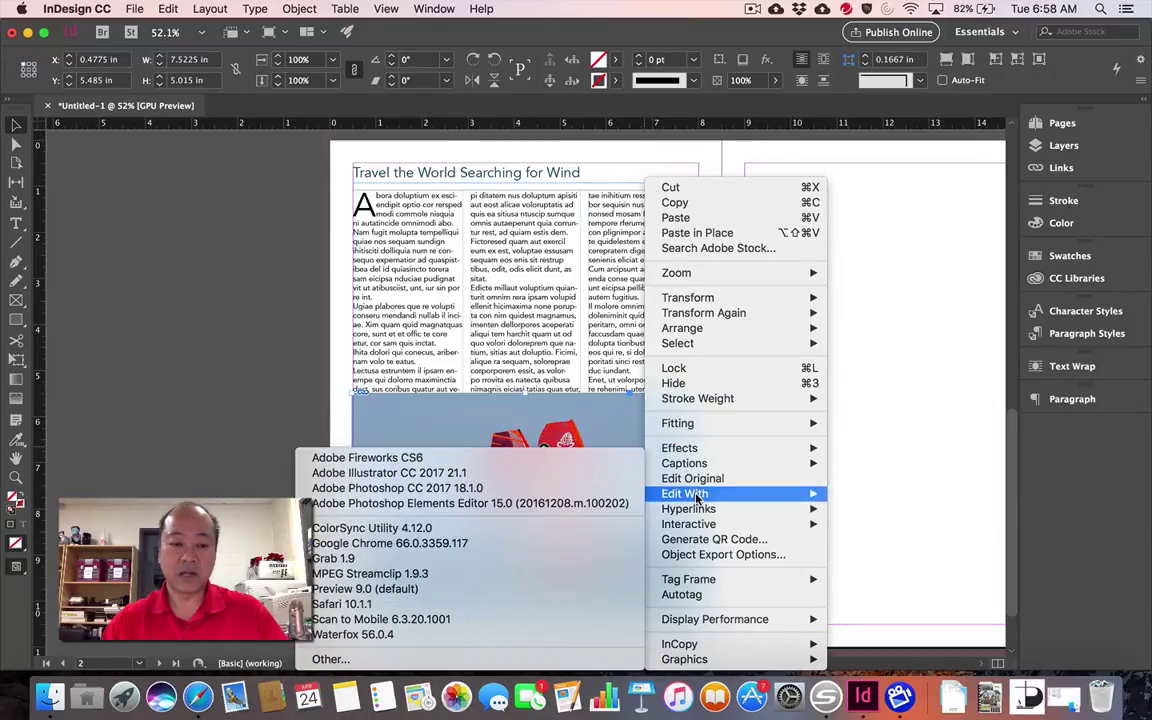
{"action": "left_click", "coordinate": [573, 489]}
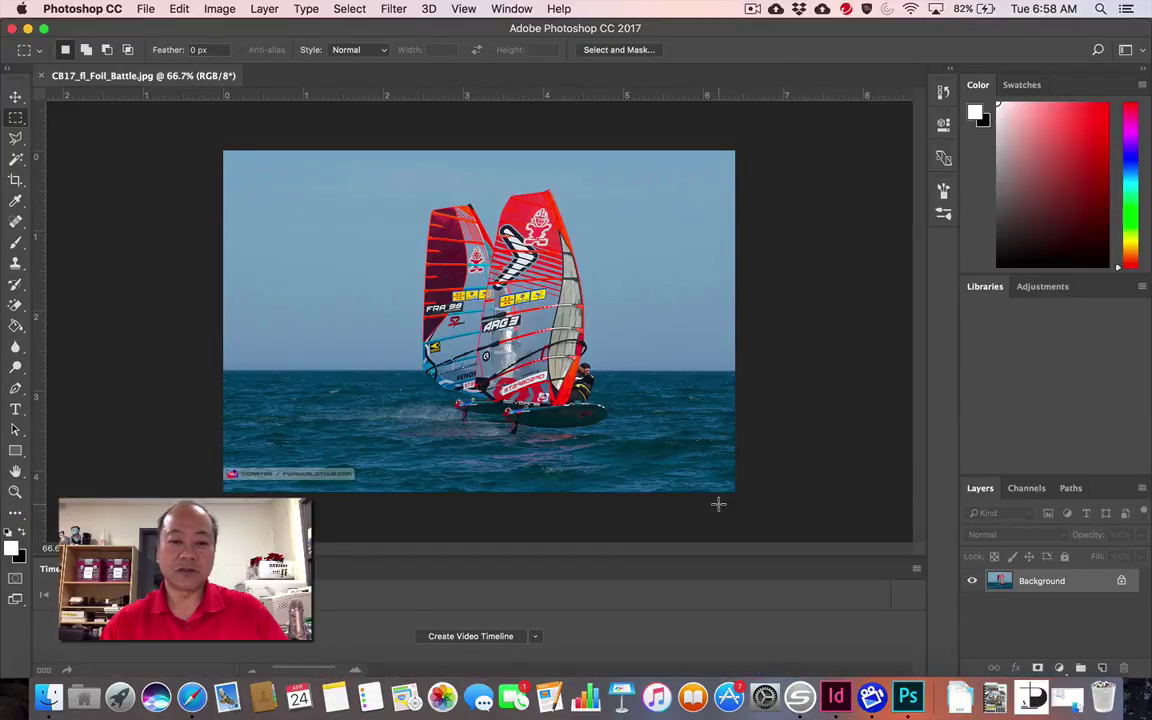
Step: Hide the Timeline and display the whole photo at 100%
{"action": "left_click", "coordinate": [511, 8]}
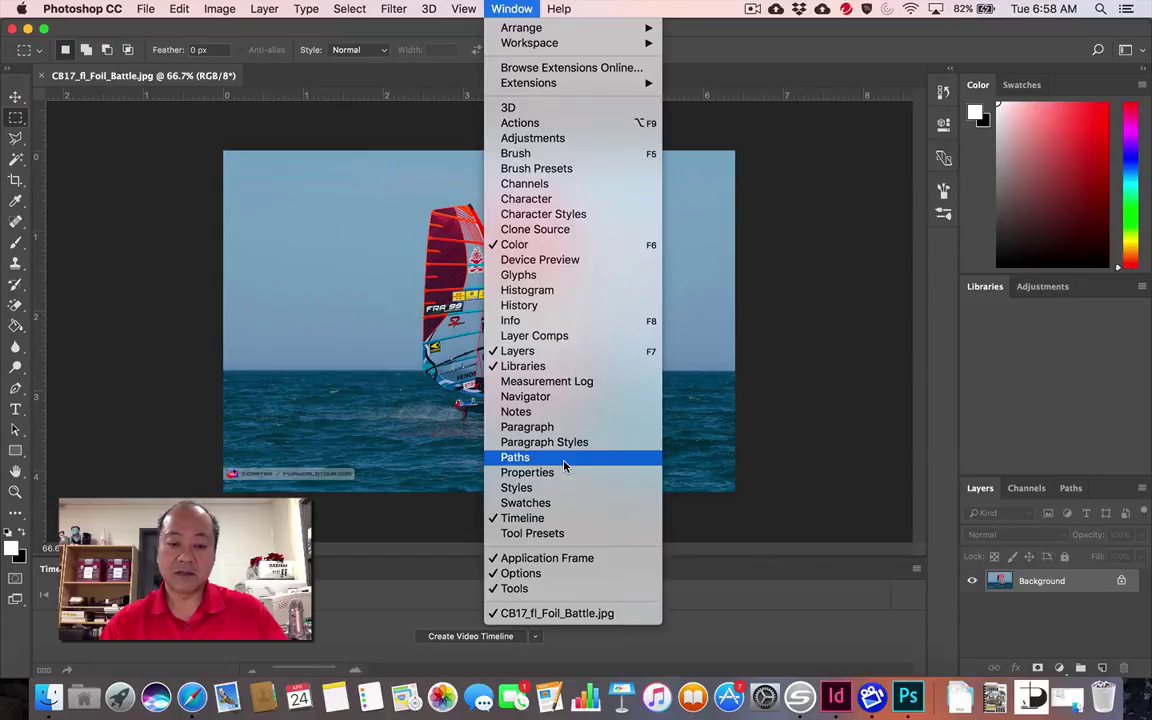
{"action": "left_click", "coordinate": [530, 518]}
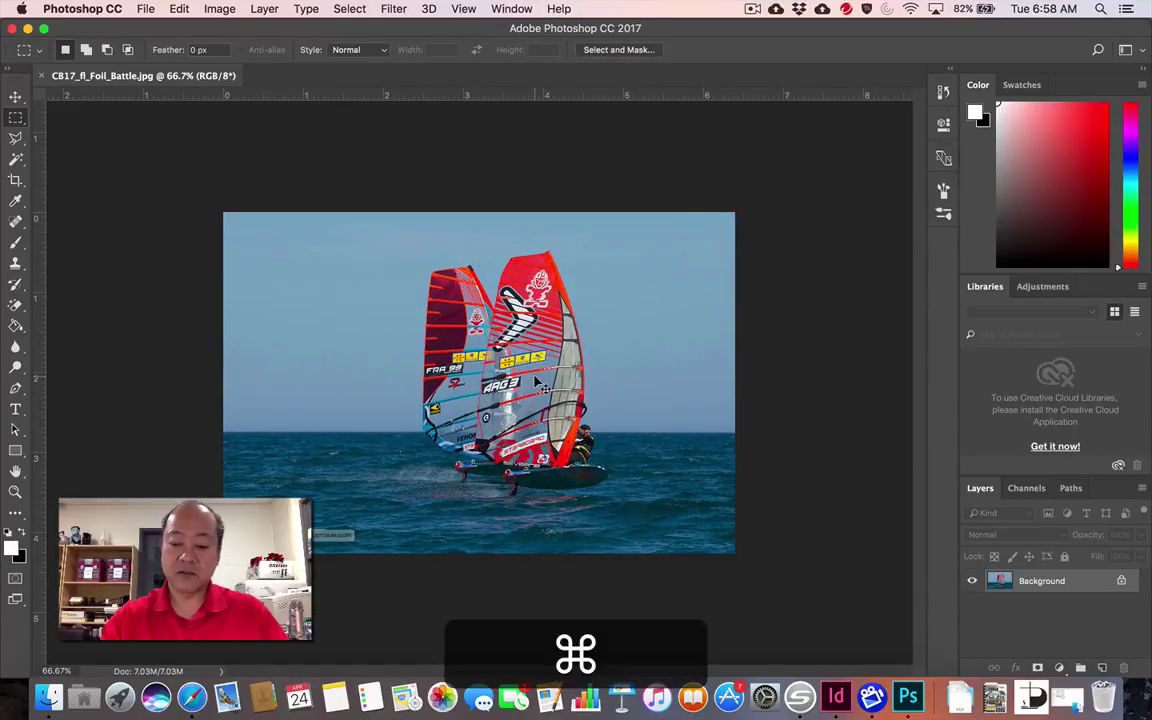
{"action": "key", "text": "super+0"}
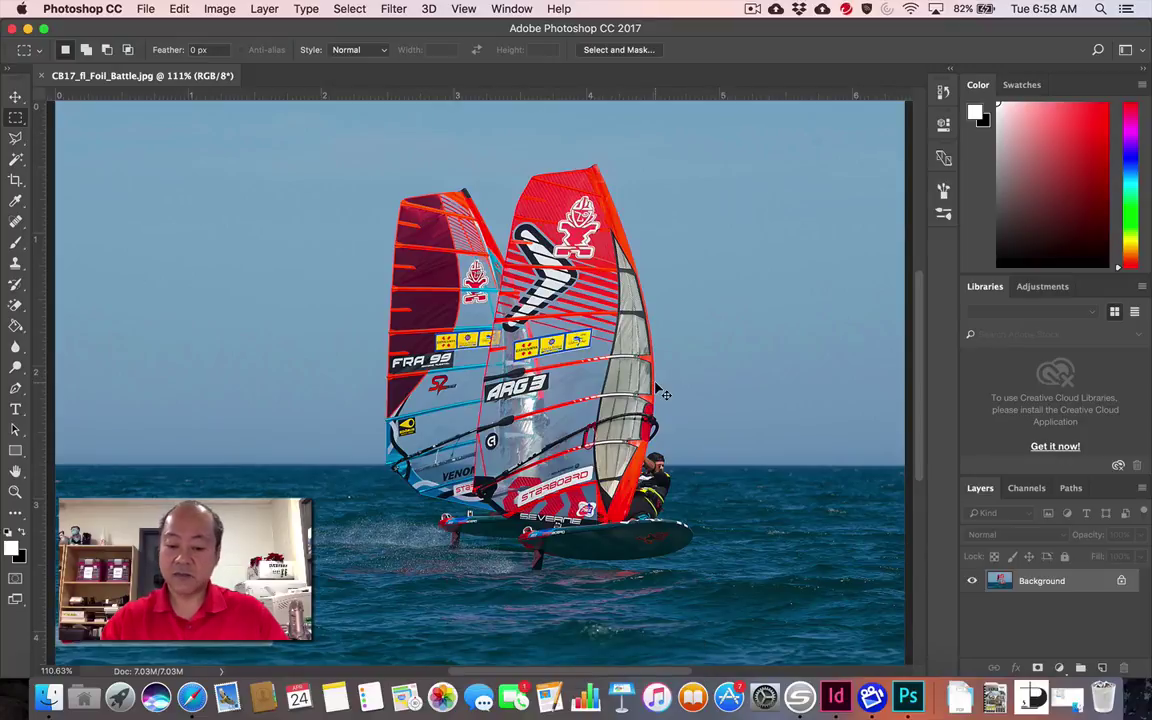
{"action": "key", "text": "super+minus"}
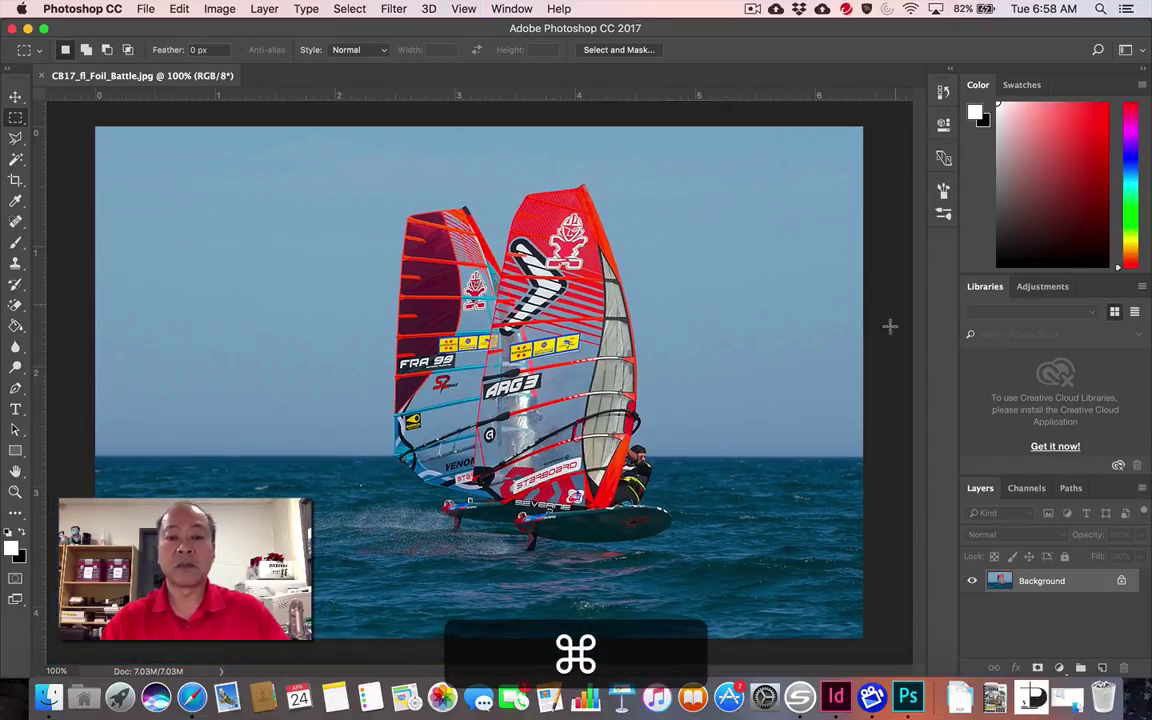
Step: Select the sky with the Magic Wand at tolerance 32, unlock the Background layer and delete the sky to transparency
{"action": "left_click", "coordinate": [15, 158]}
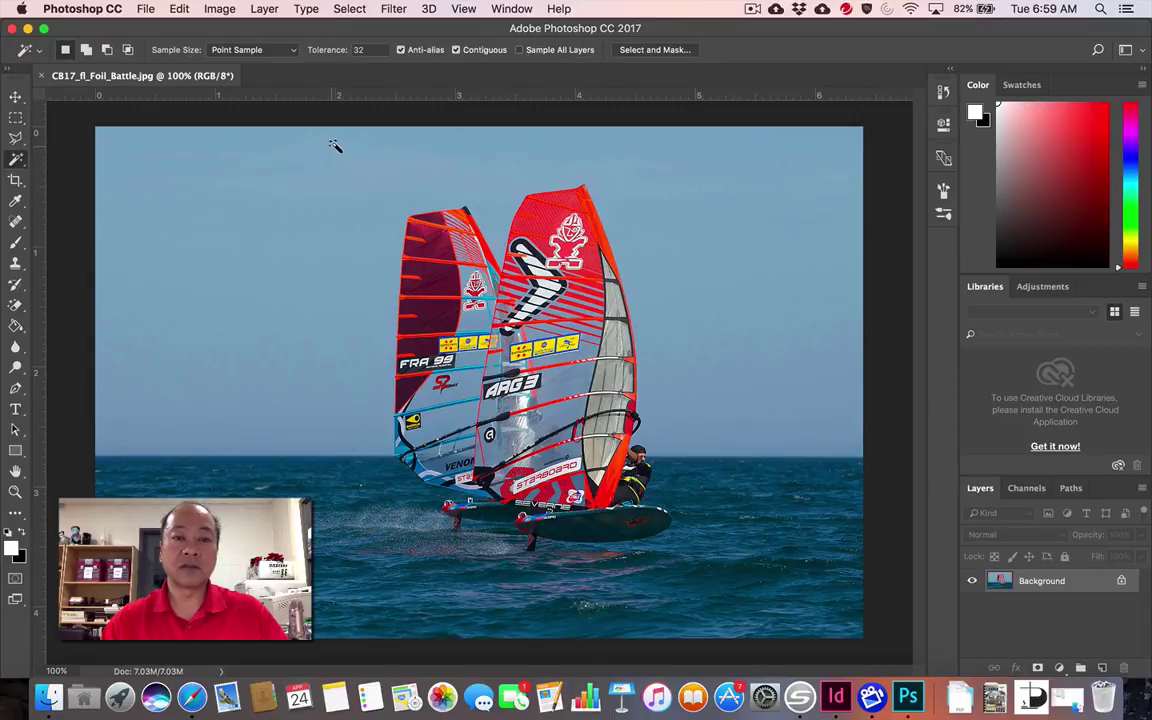
{"action": "left_click", "coordinate": [276, 176]}
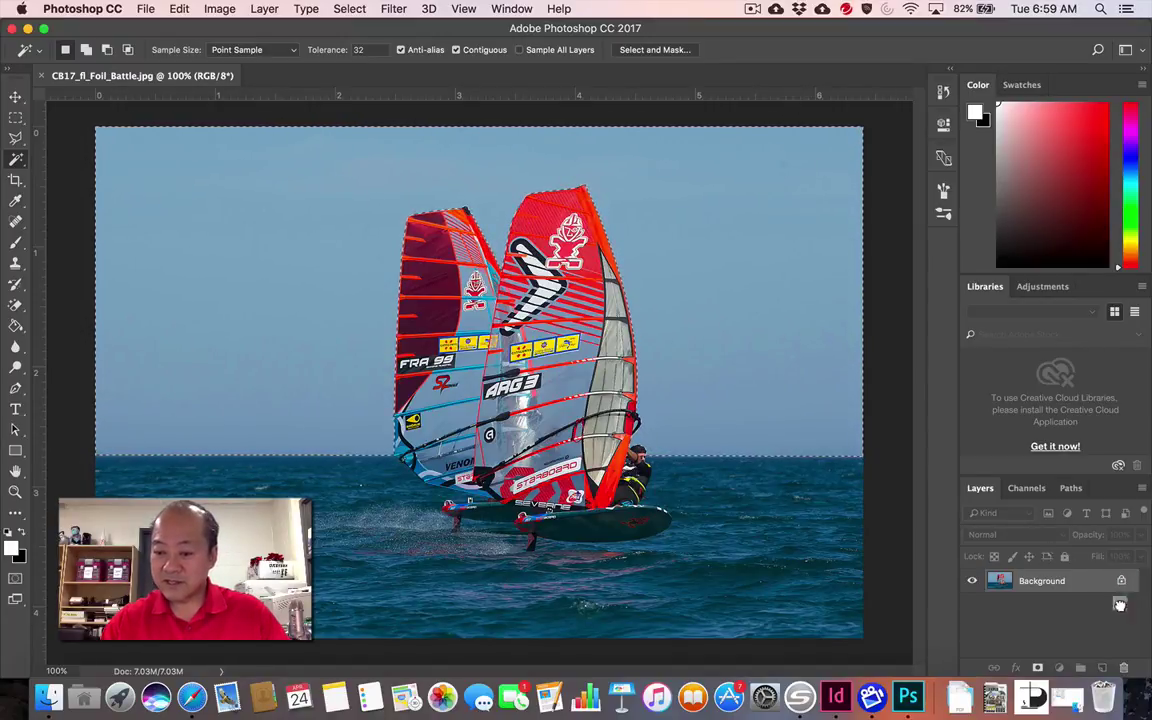
{"action": "left_click_drag", "start_coordinate": [1117, 577], "coordinate": [1123, 667]}
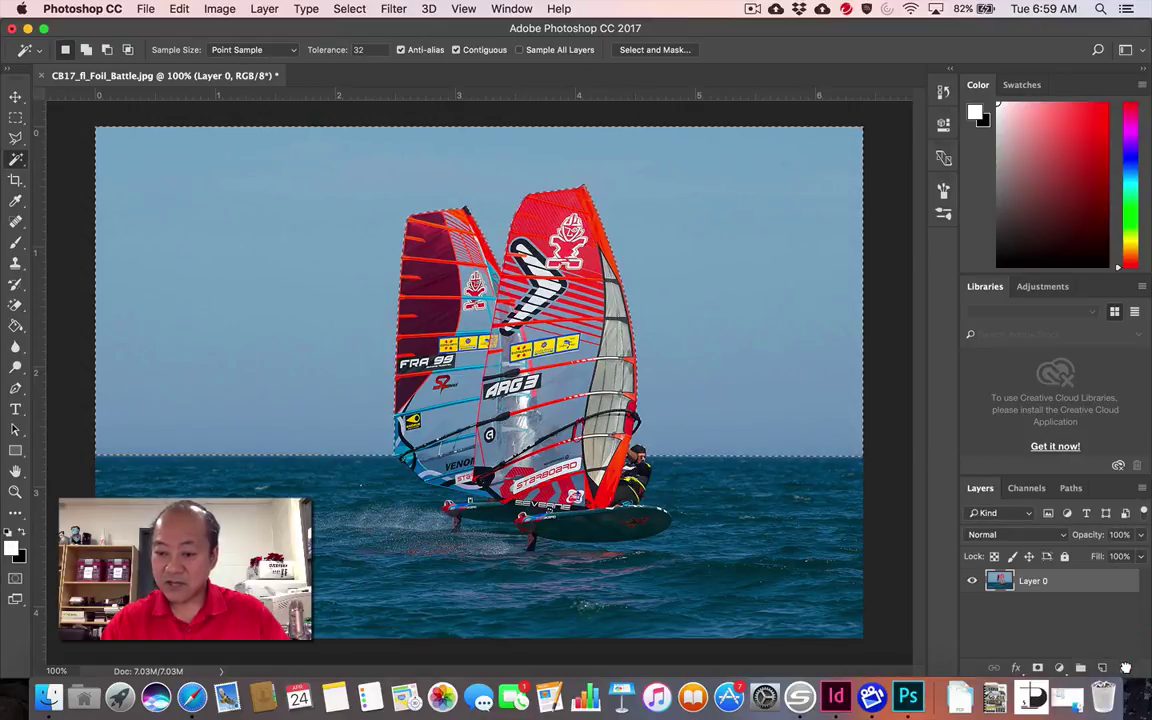
{"action": "key", "text": "Delete"}
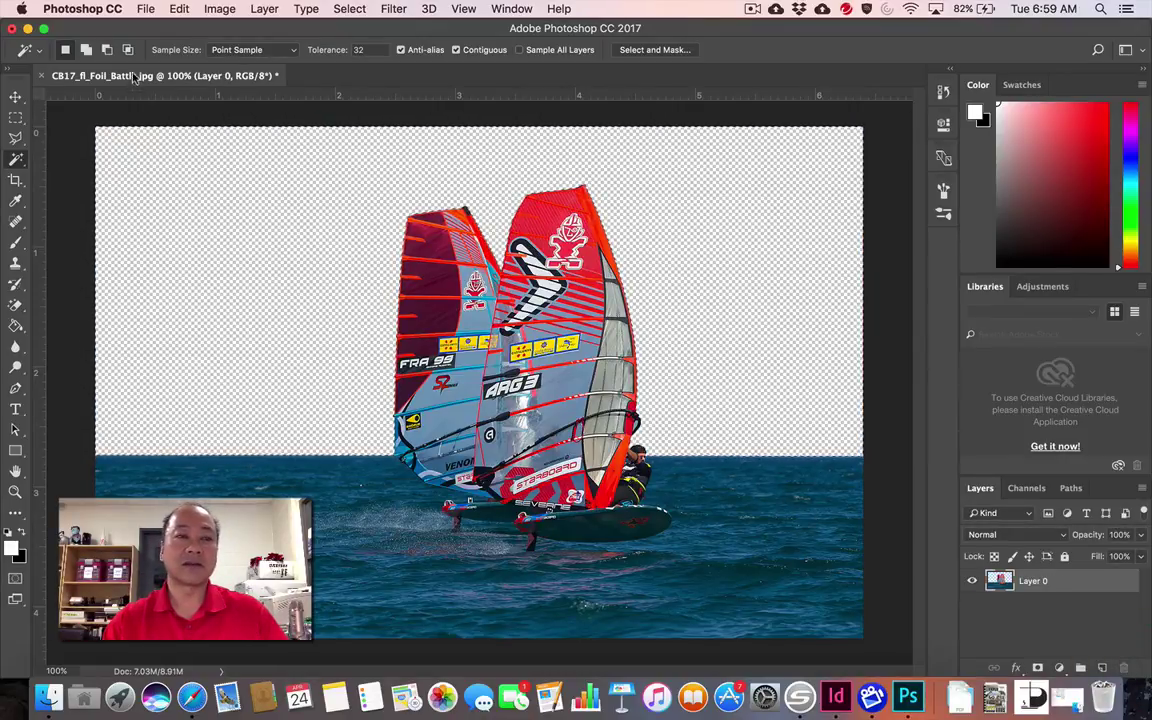
Step: Save the cut-out photo as CB17_fl_Foil_Battle.psd in the Windfoiling folder, in Photoshop format with layers and Maximize Compatibility
{"action": "left_click", "coordinate": [142, 8]}
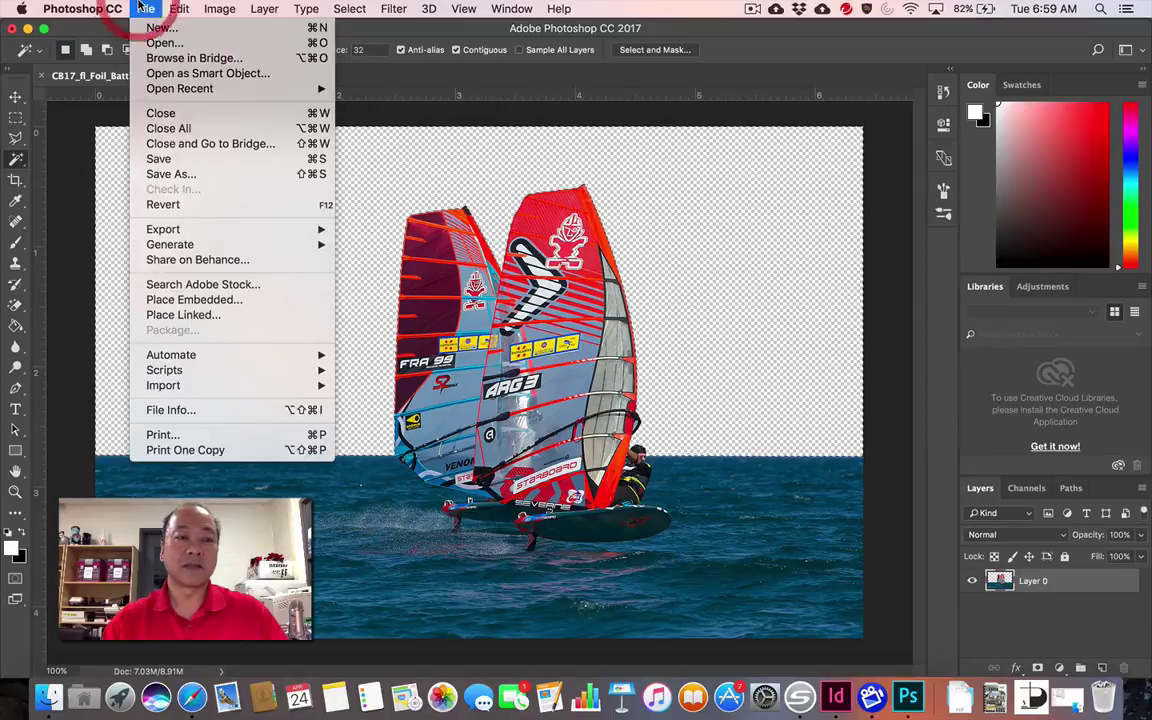
{"action": "left_click", "coordinate": [184, 160]}
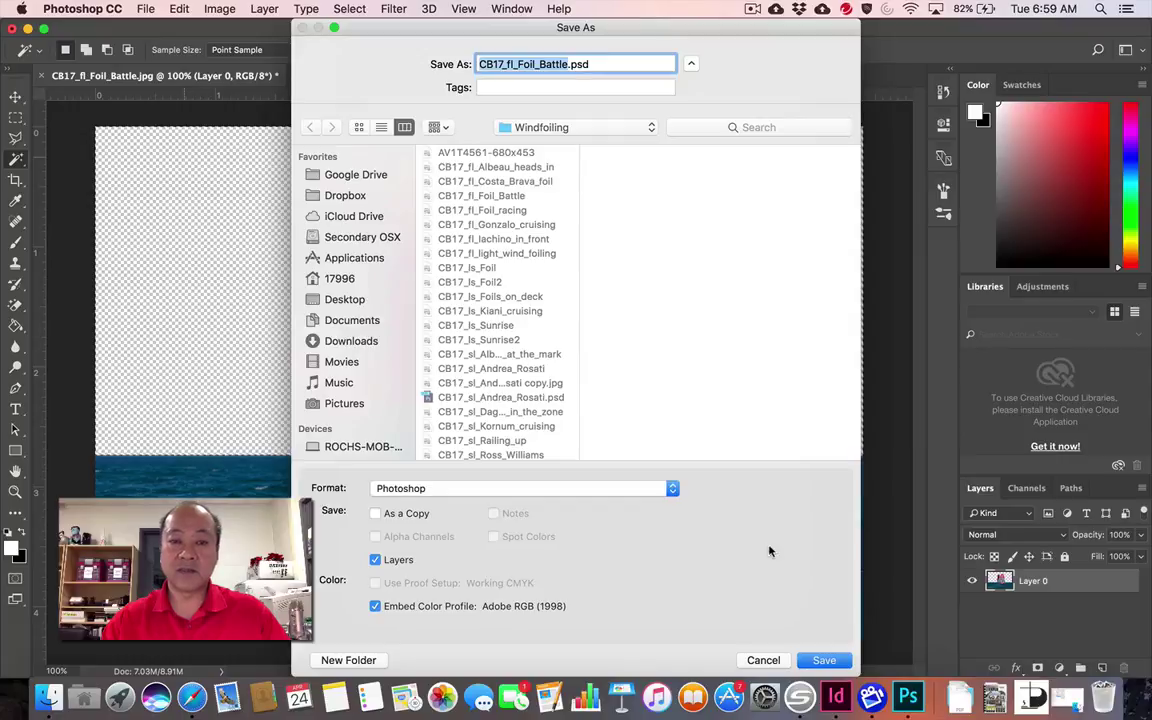
{"action": "left_click", "coordinate": [827, 660]}
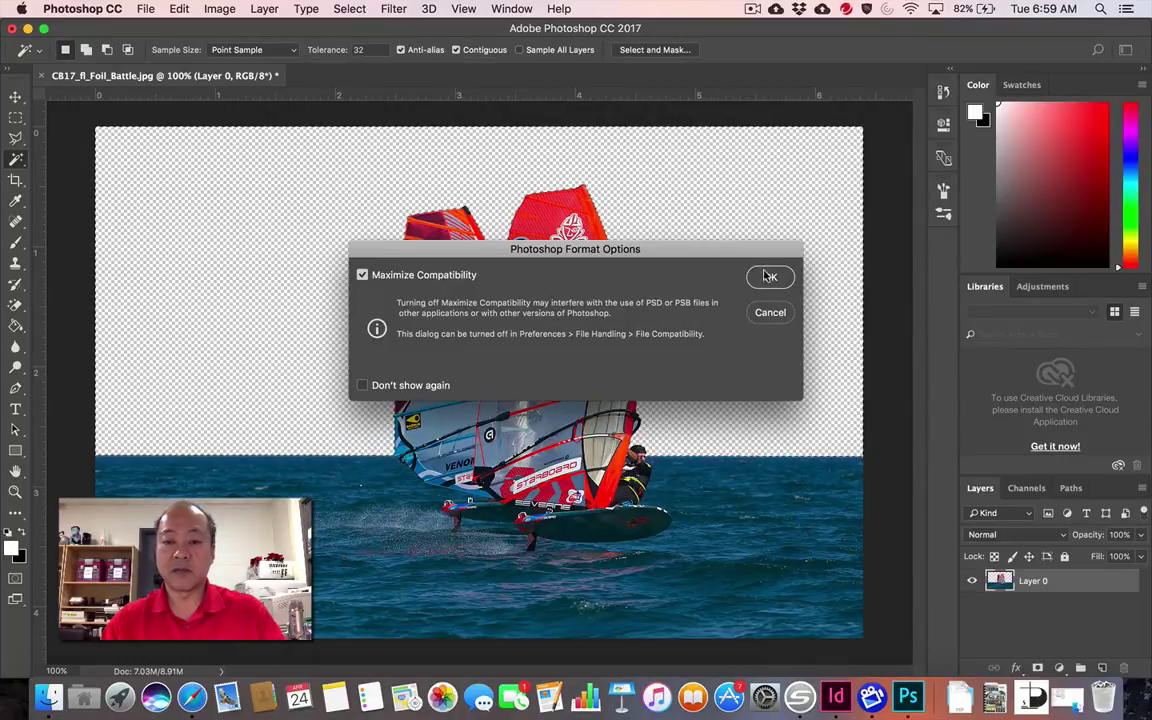
{"action": "left_click", "coordinate": [770, 280]}
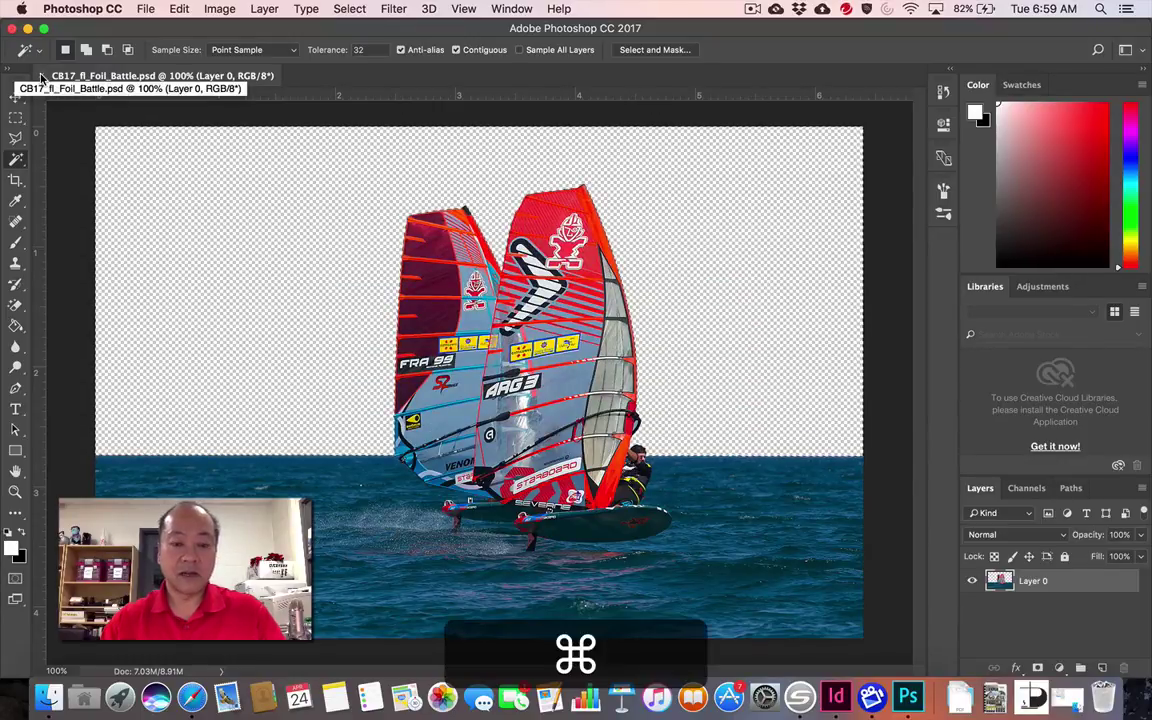
Step: Switch to InDesign and replace the selected page 2 photo with CB17_fl_Foil_Battle.psd
{"action": "key", "text": "super+Tab"}
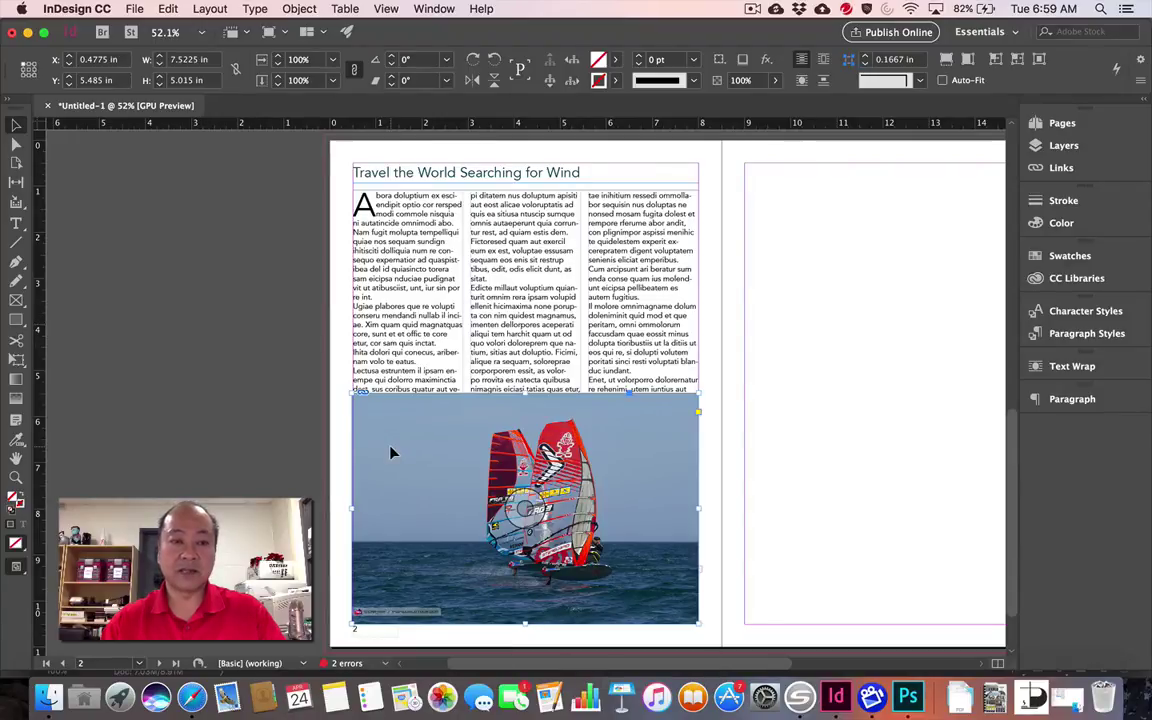
{"action": "left_click", "coordinate": [134, 9]}
{"action": "left_click", "coordinate": [175, 214]}
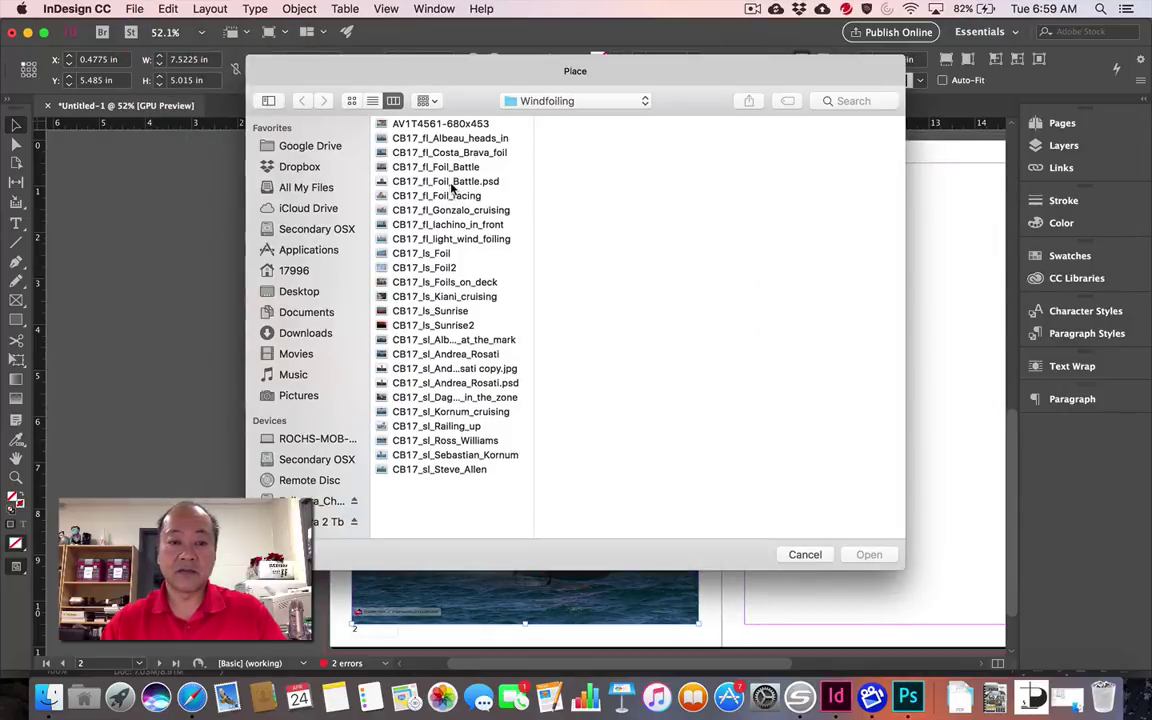
{"action": "left_click", "coordinate": [446, 181]}
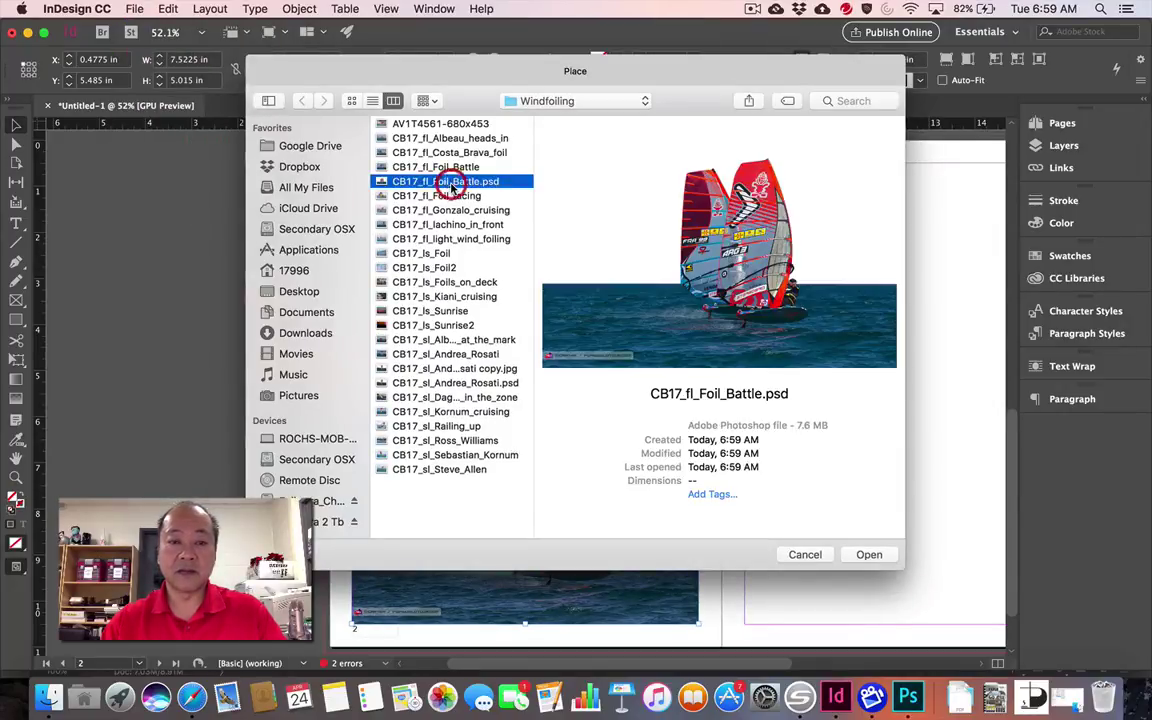
{"action": "left_click", "coordinate": [866, 555]}
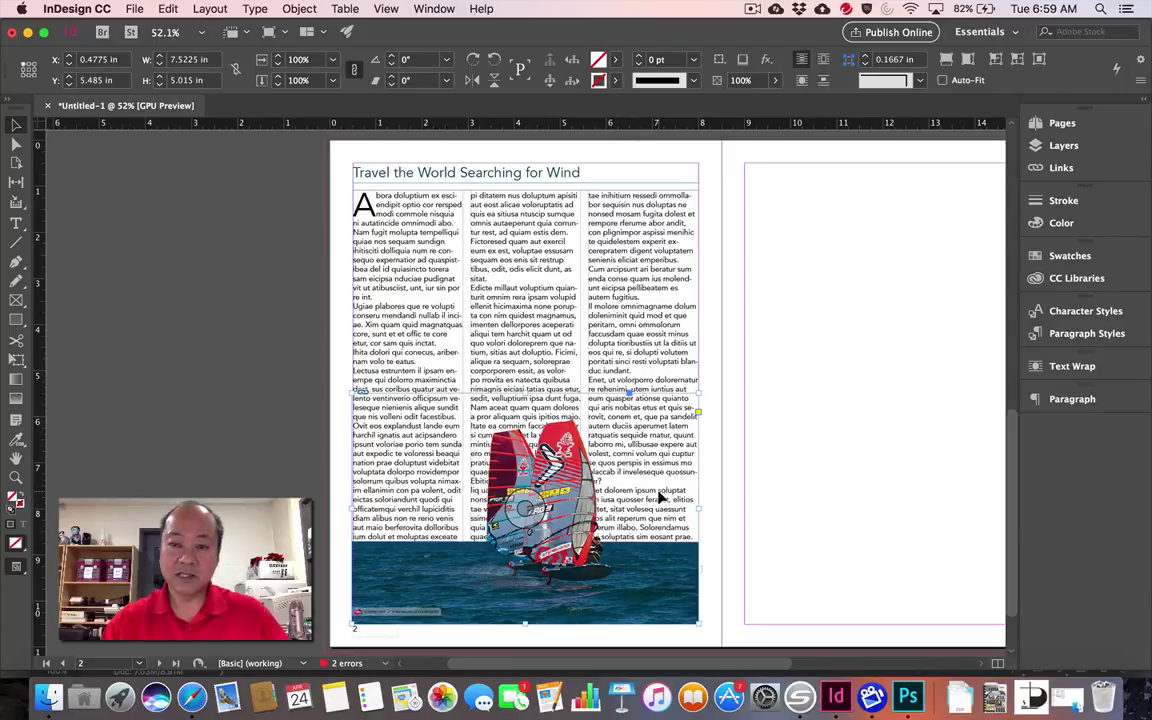
Step: Search the commands for Text Wrap and open the Text Wrap settings for the page 2 photo
{"action": "left_click", "coordinate": [212, 9]}
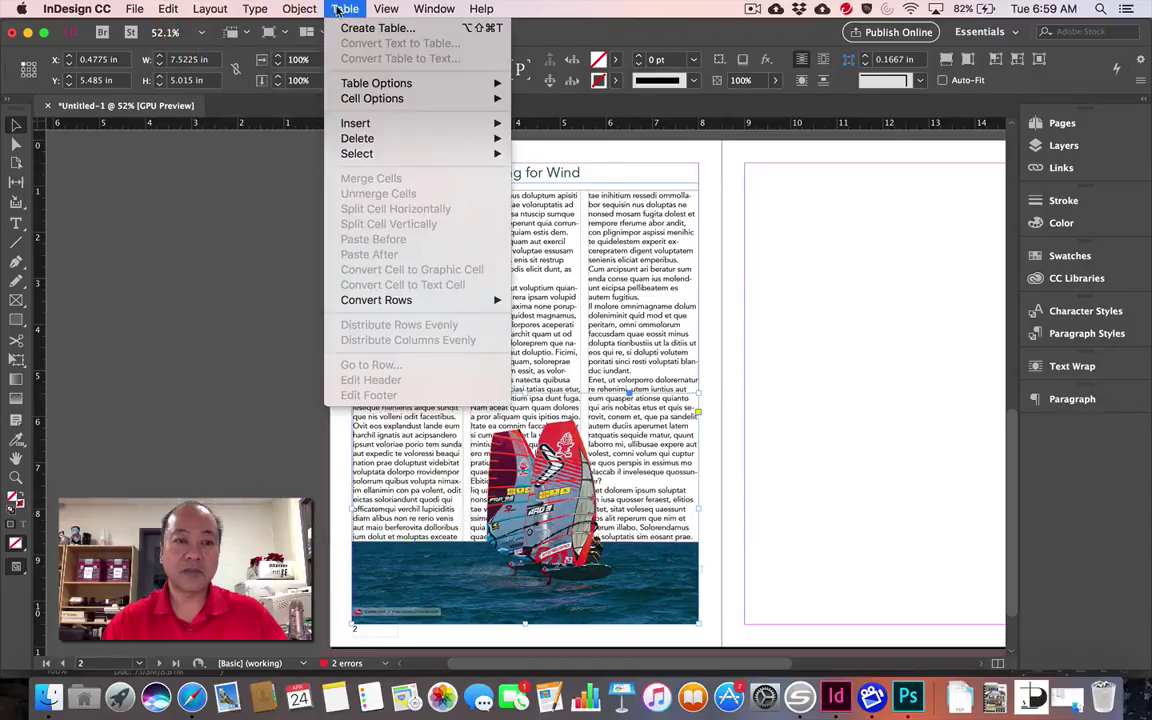
{"action": "mouse_move", "coordinate": [298, 9]}
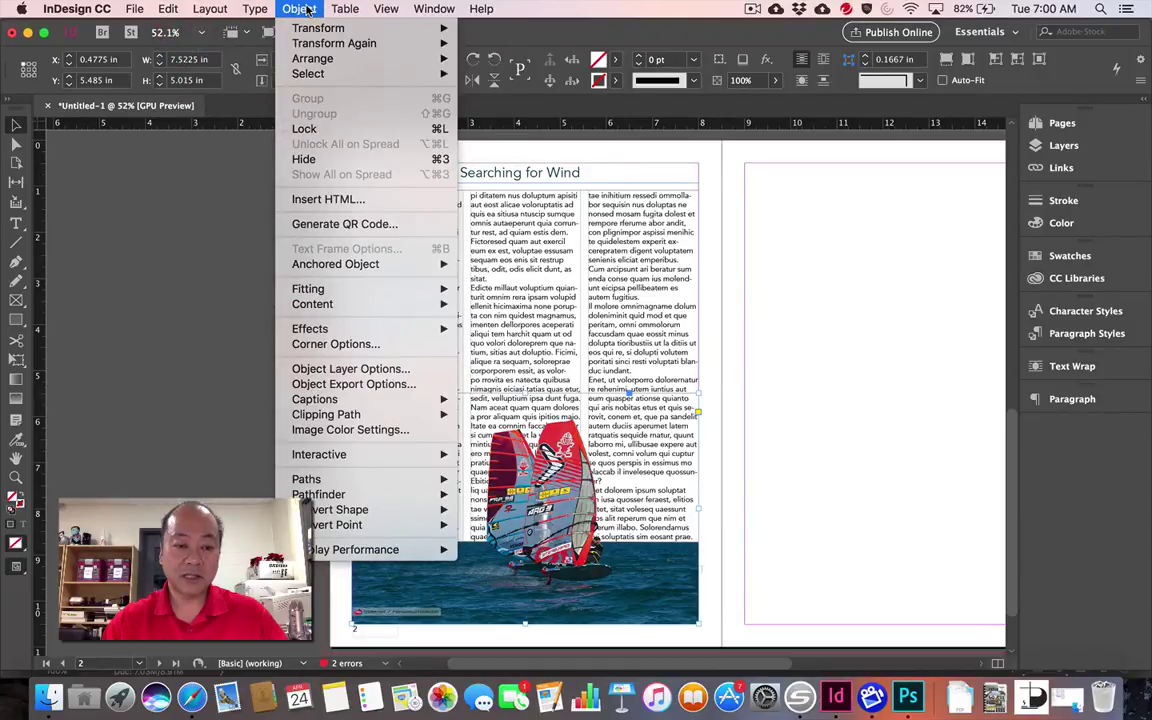
{"action": "mouse_move", "coordinate": [484, 13]}
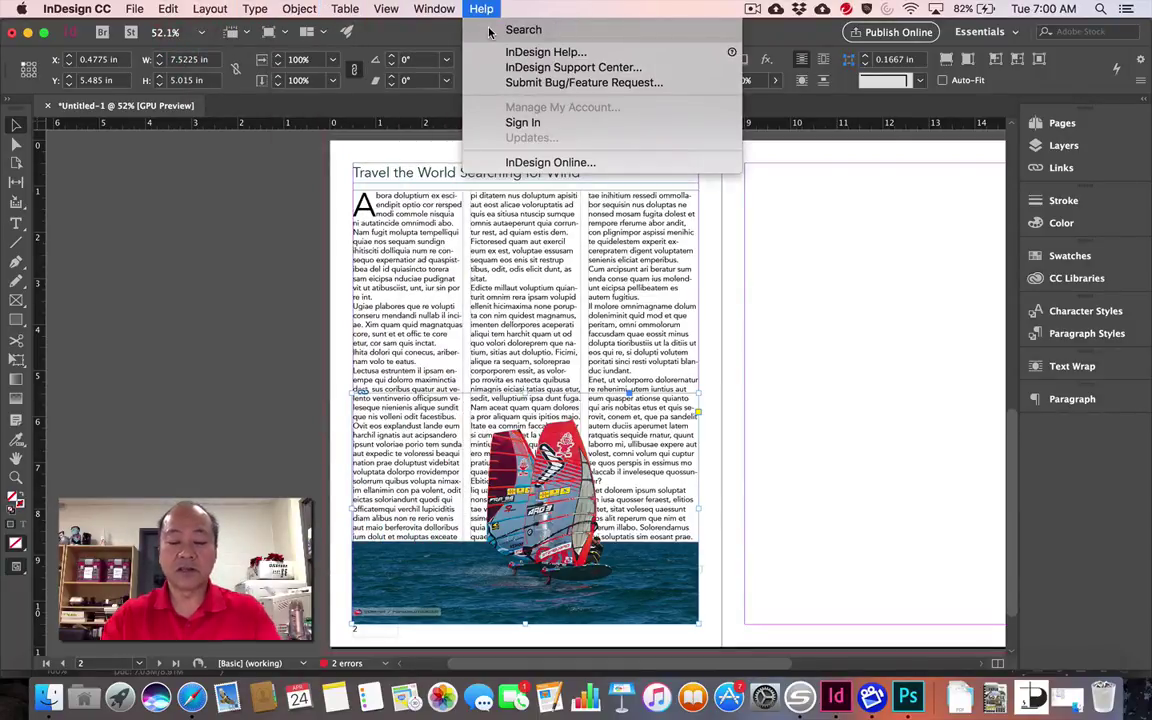
{"action": "type", "text": "Tex"}
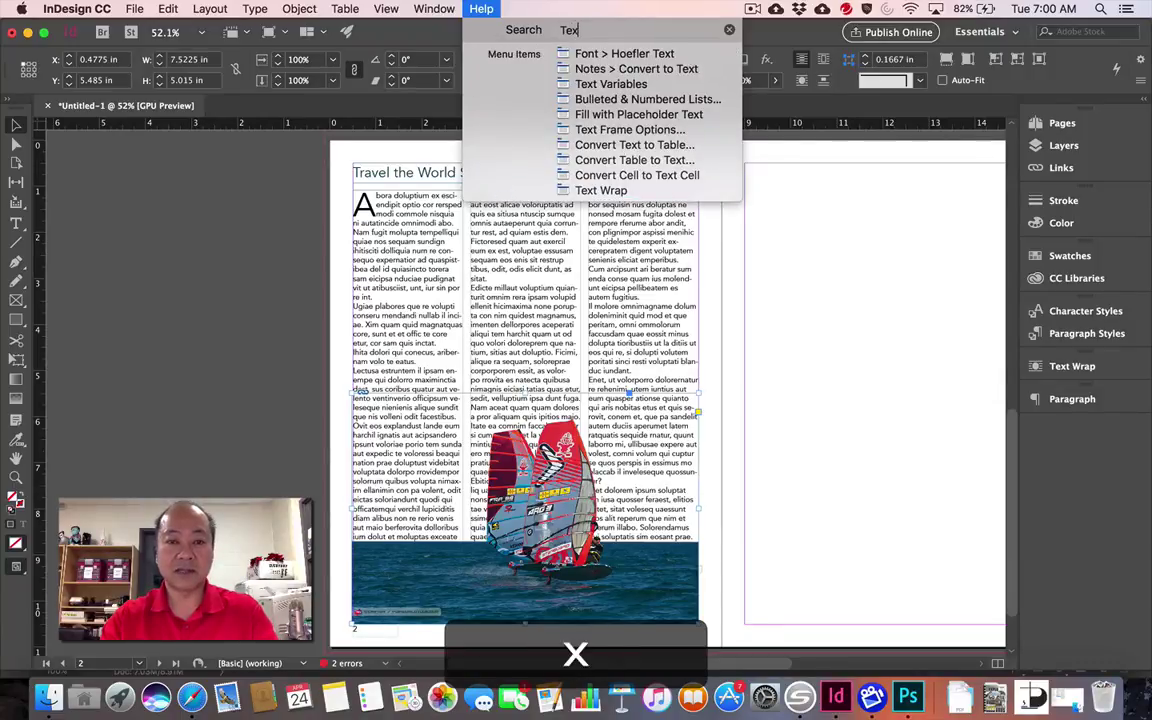
{"action": "type", "text": "t Wr"}
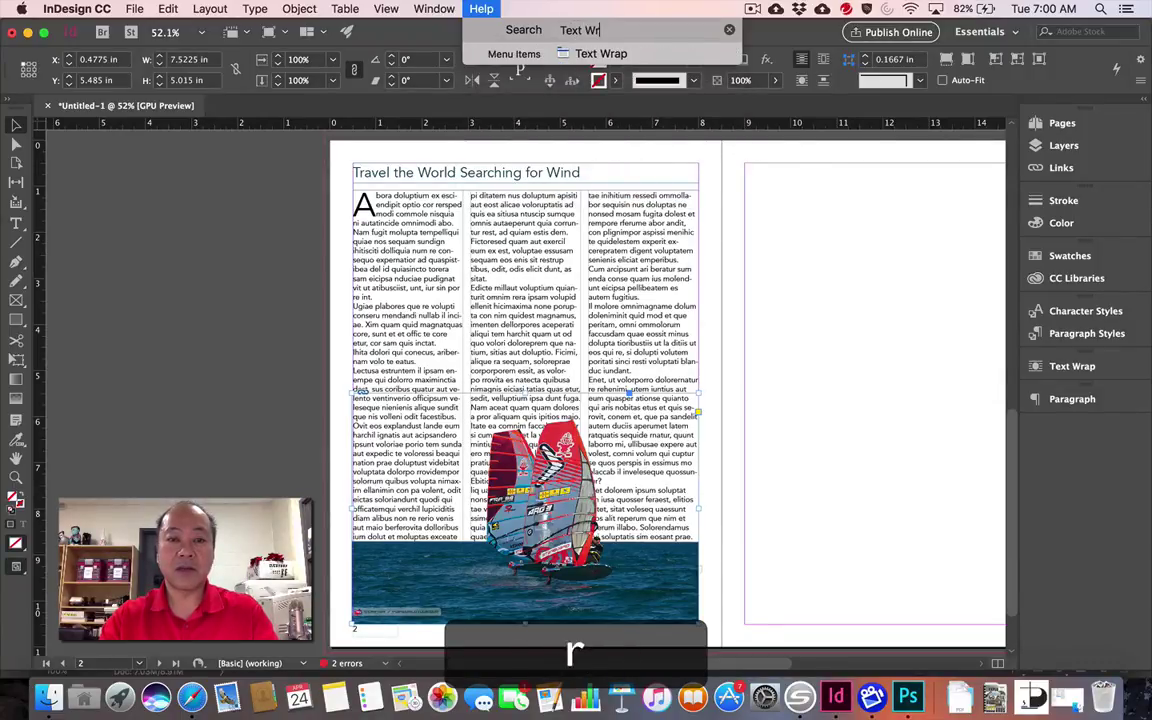
{"action": "mouse_move", "coordinate": [557, 52]}
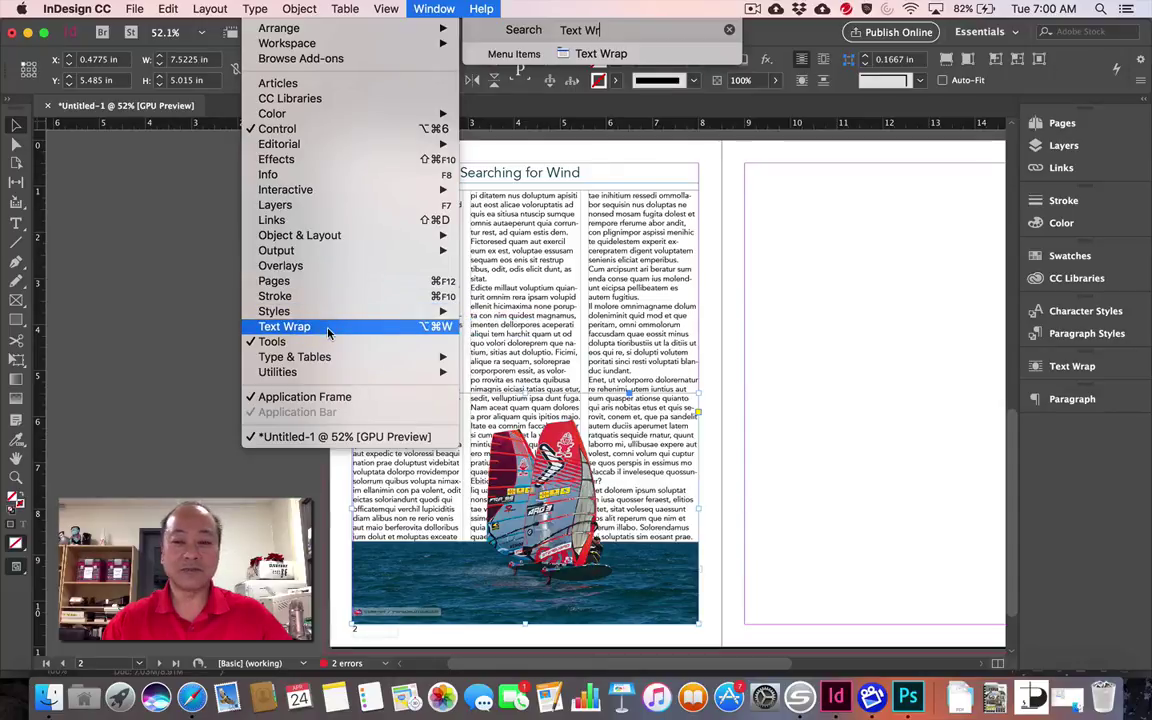
{"action": "left_click", "coordinate": [285, 327]}
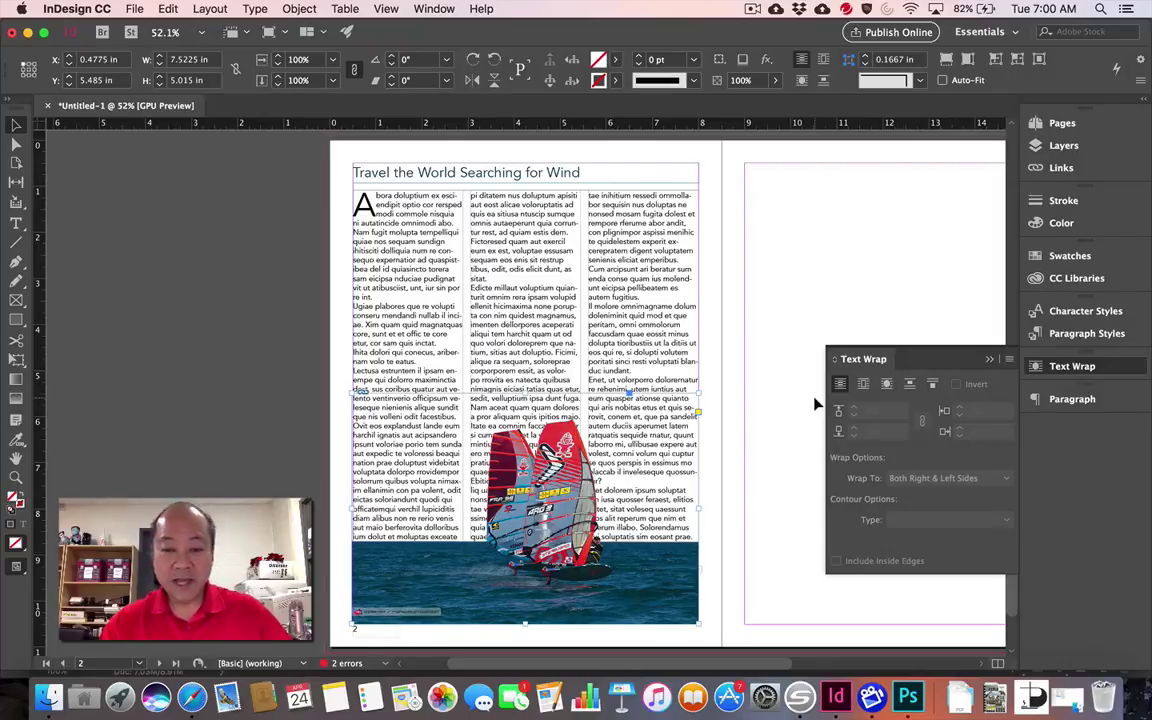
Step: Wrap the text around the photo frame's bounding box, then wrap around the image's object shape with the Detect Edges contour
{"action": "left_click", "coordinate": [864, 385]}
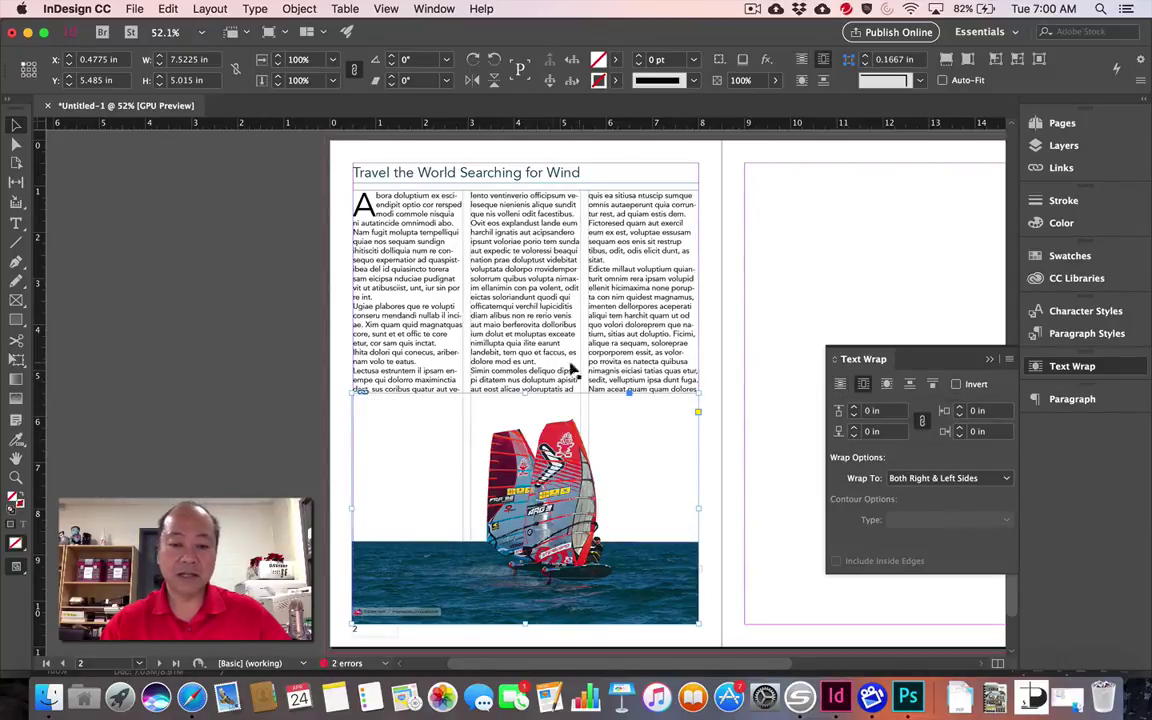
{"action": "double_click", "coordinate": [560, 397]}
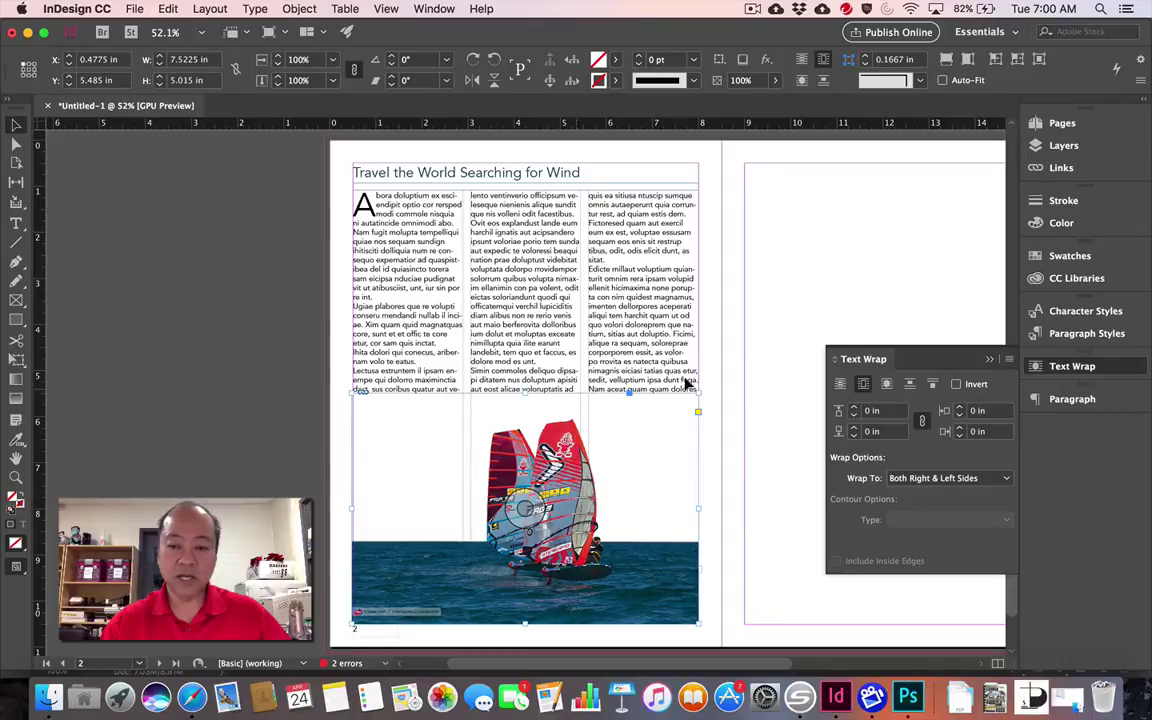
{"action": "left_click", "coordinate": [886, 386]}
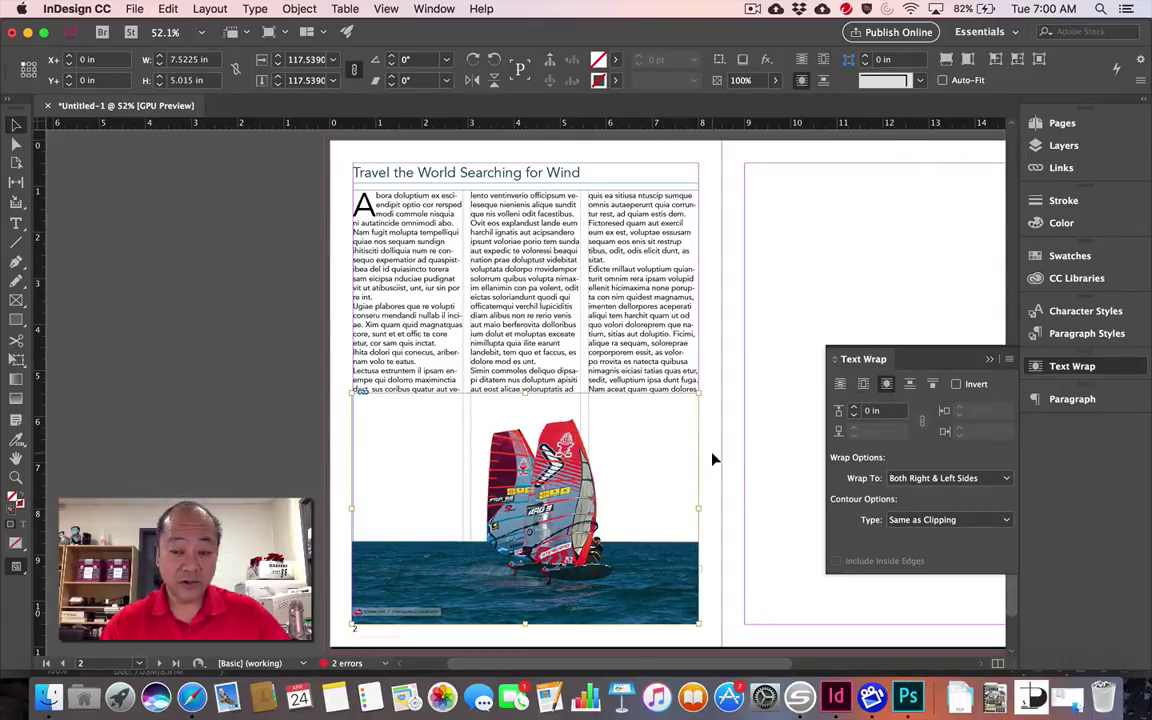
{"action": "left_click", "coordinate": [907, 524]}
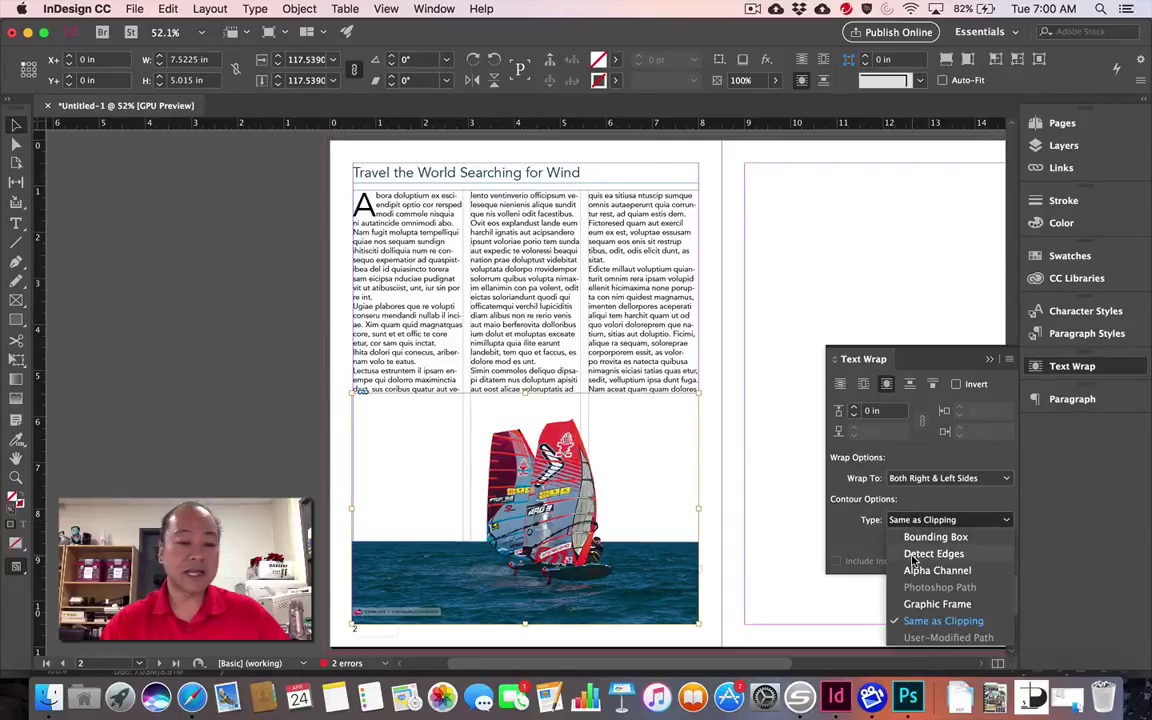
{"action": "left_click", "coordinate": [912, 556]}
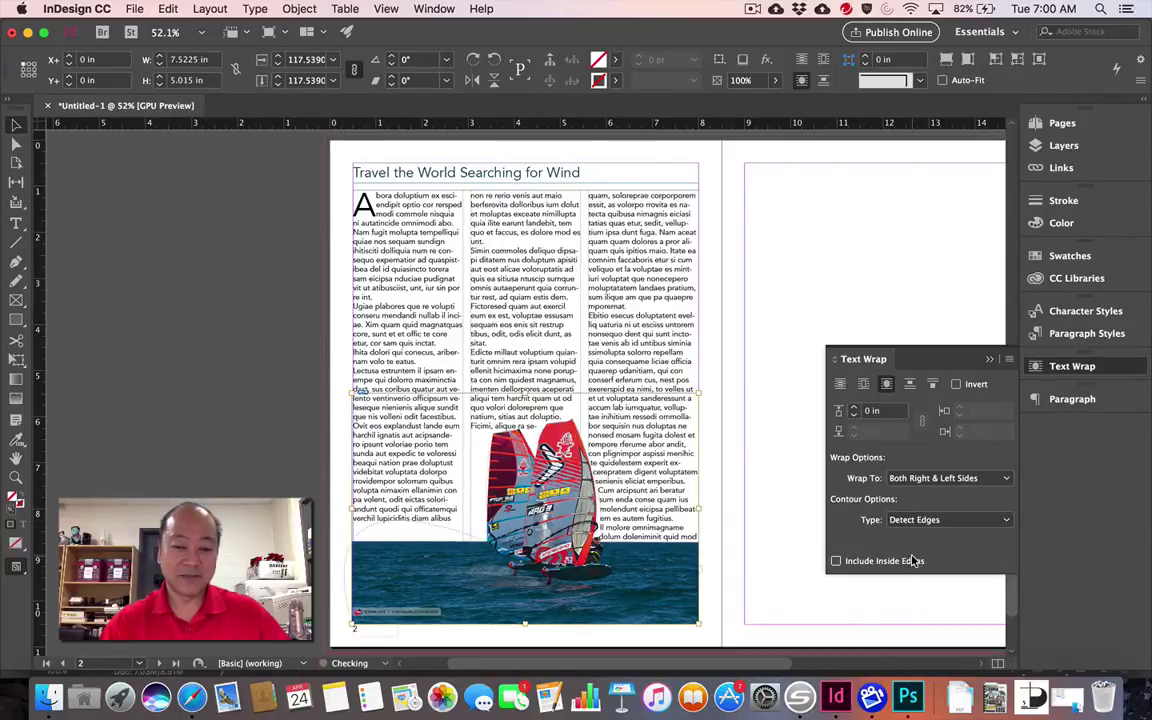
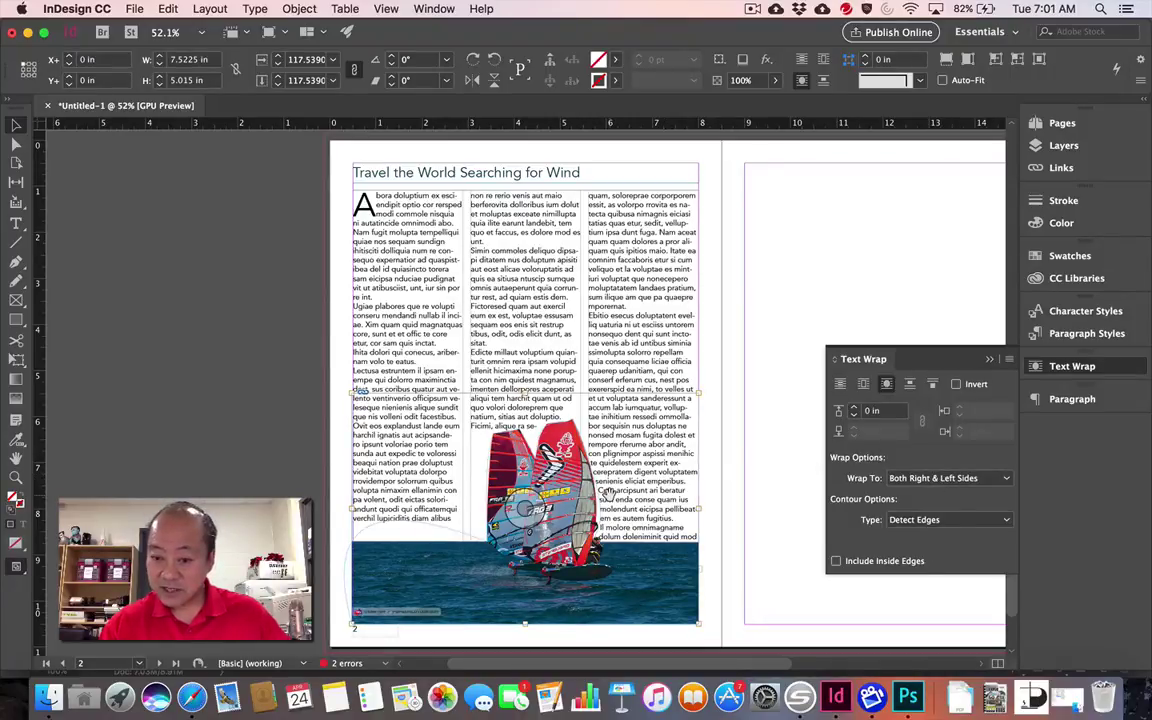
Step: Set the text wrap offset around the page 2 image's contour to 0.125 in
{"action": "key", "text": "super+z"}
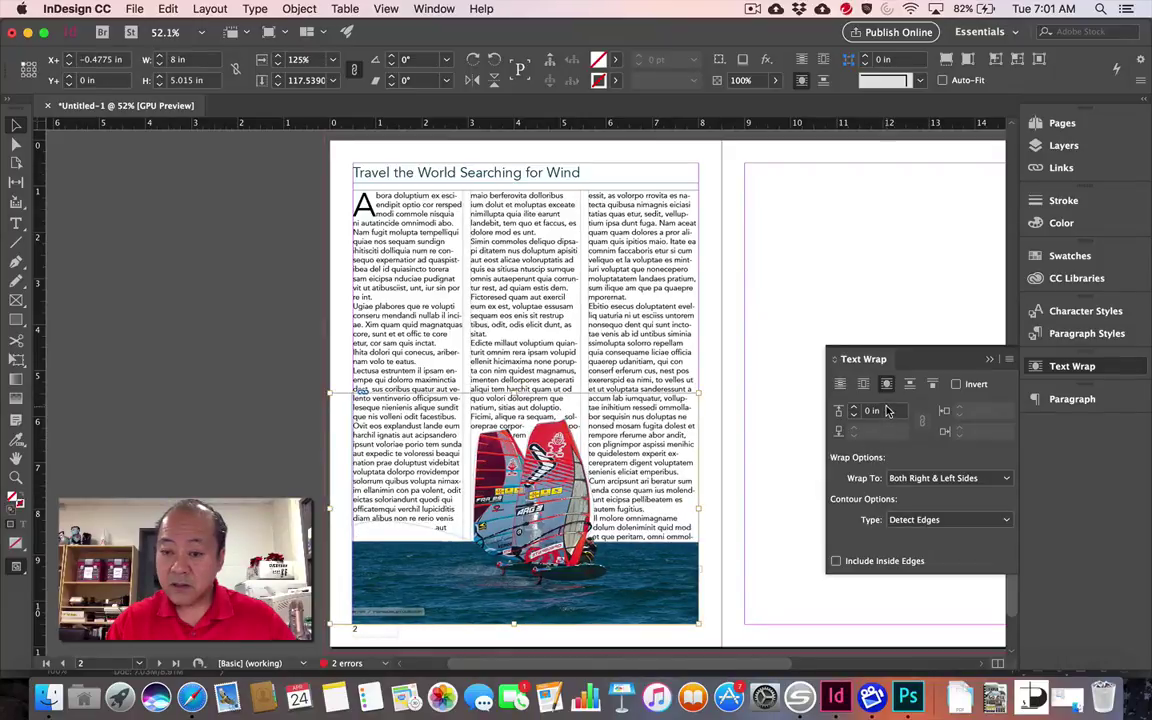
{"action": "left_click", "coordinate": [855, 409]}
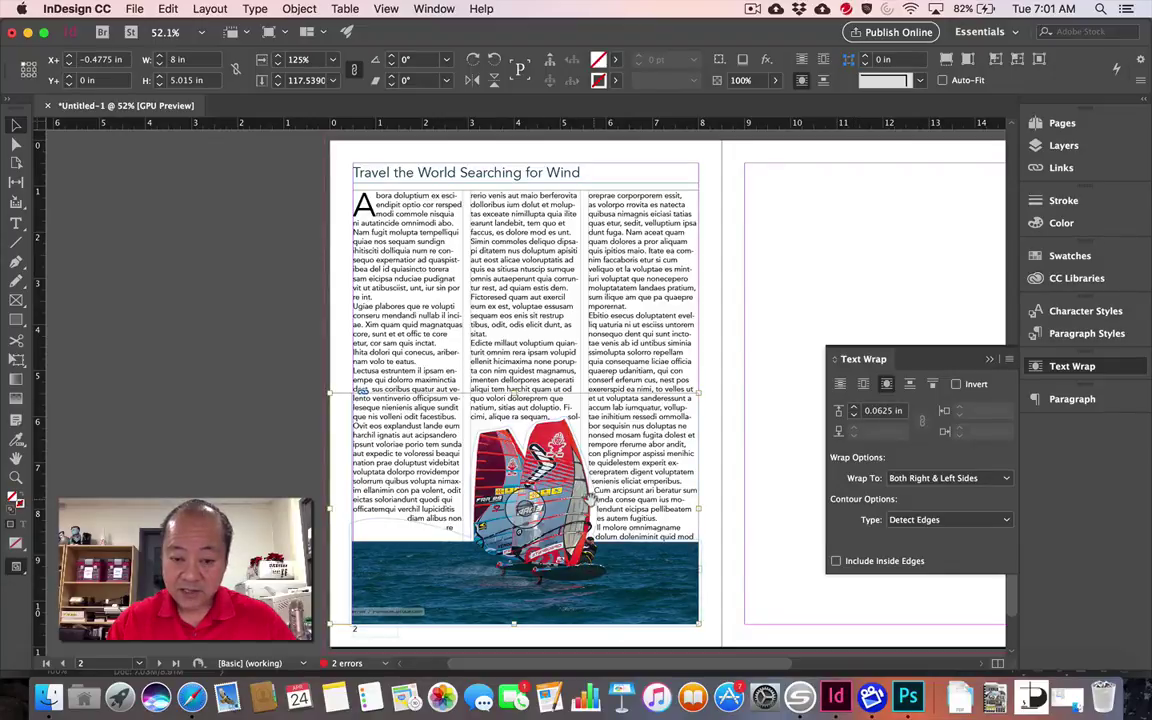
{"action": "left_click", "coordinate": [855, 409]}
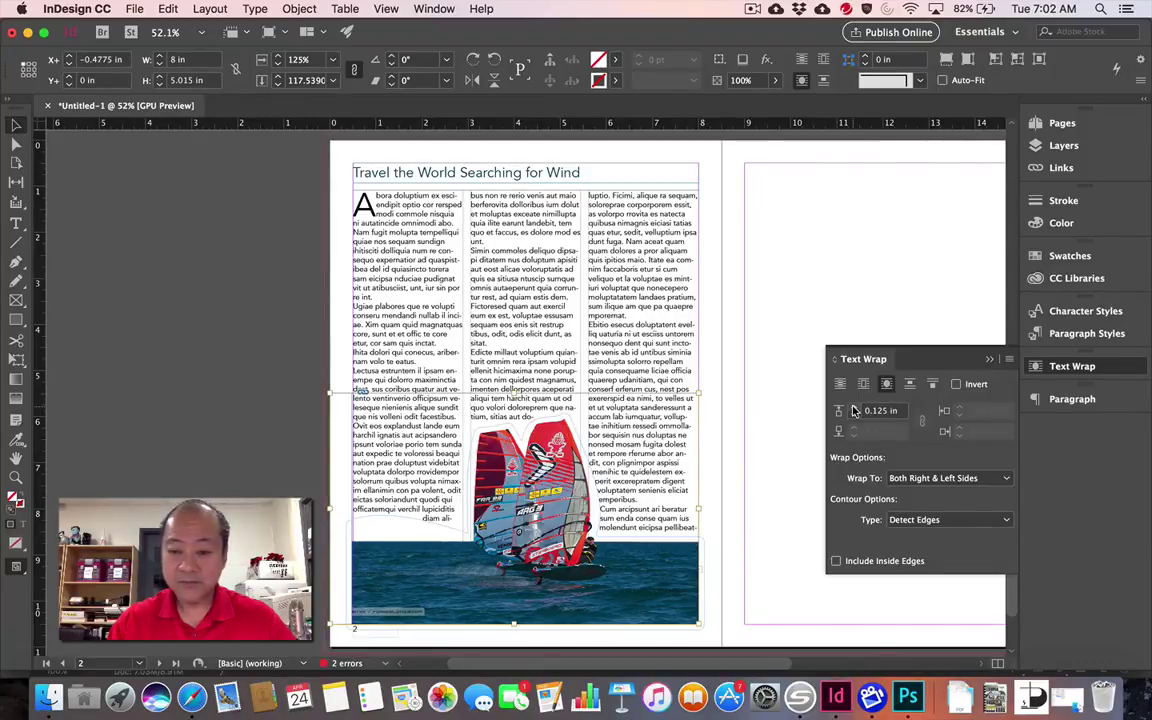
Step: Scale the image proportionally to about 10 by 6.67 in inside its page 2 frame and center it in the frame
{"action": "left_click_drag", "start_coordinate": [699, 392], "coordinate": [812, 318]}
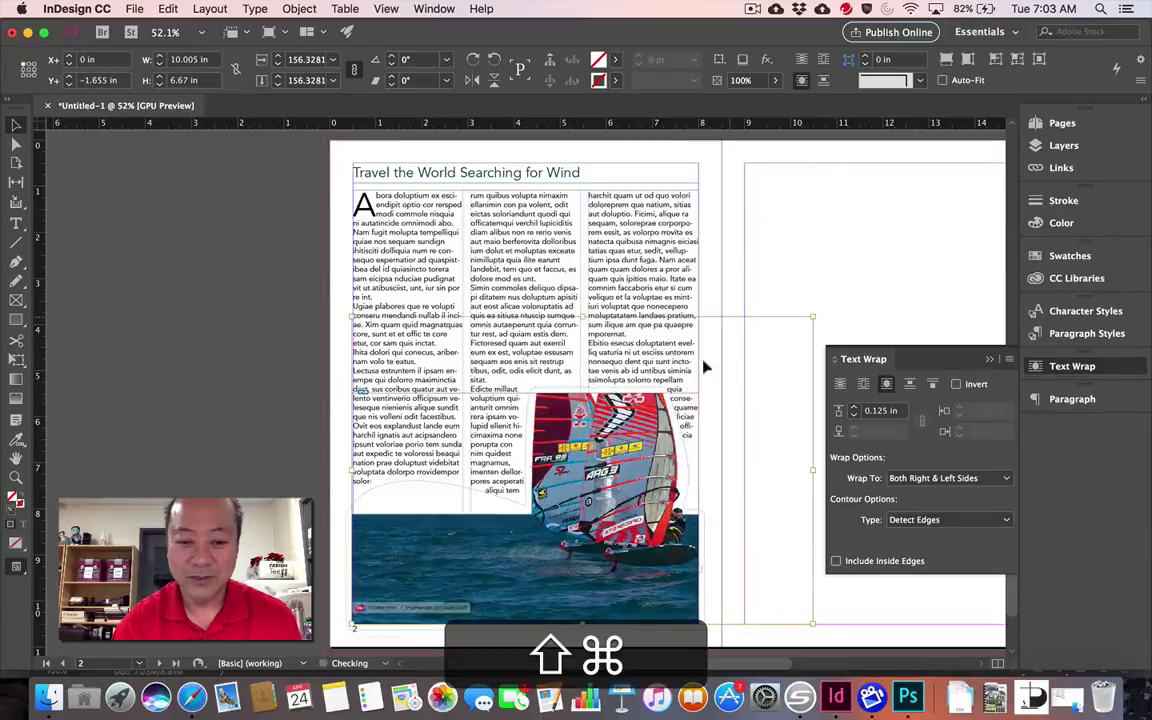
{"action": "left_click_drag", "start_coordinate": [662, 472], "coordinate": [606, 470]}
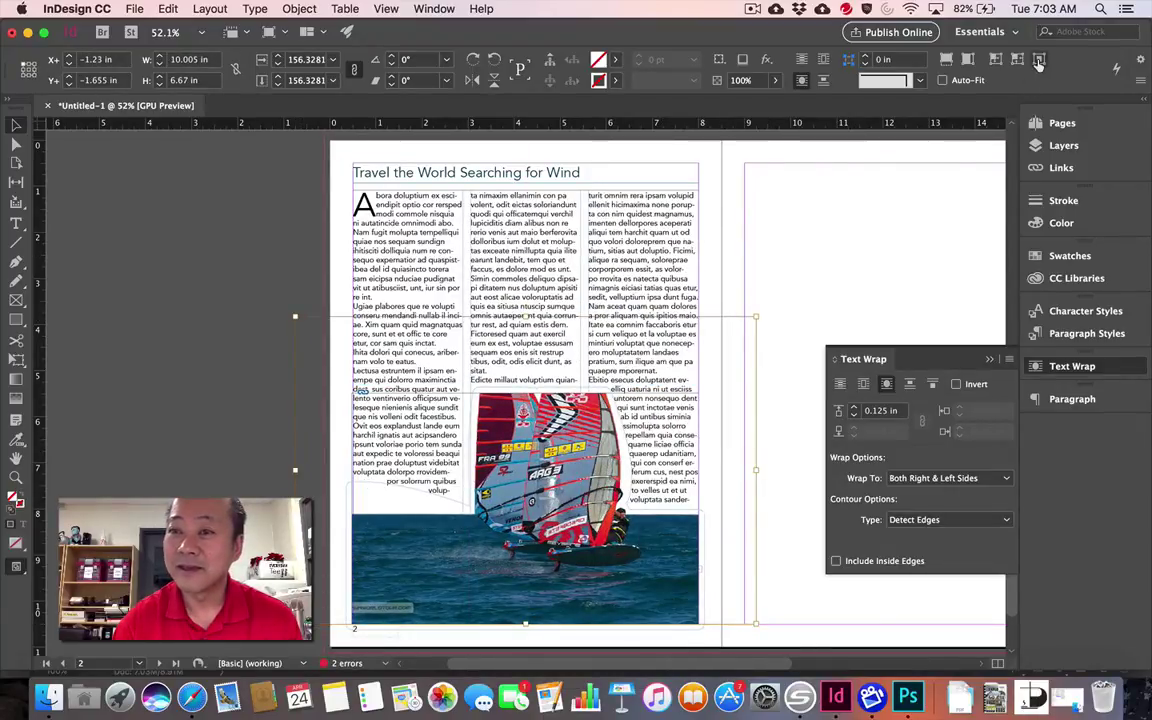
{"action": "left_click", "coordinate": [1038, 62]}
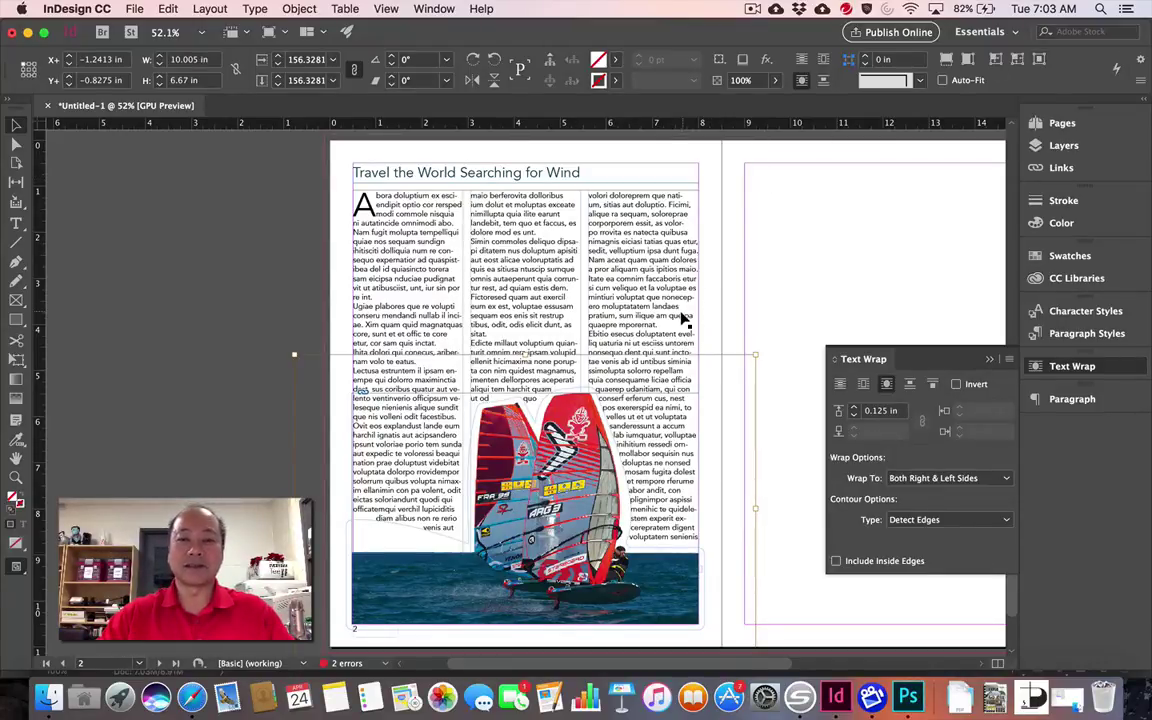
Step: Collapse the Text Wrap settings, deselect everything and display the full spread of pages 2 and 3
{"action": "left_click", "coordinate": [630, 224]}
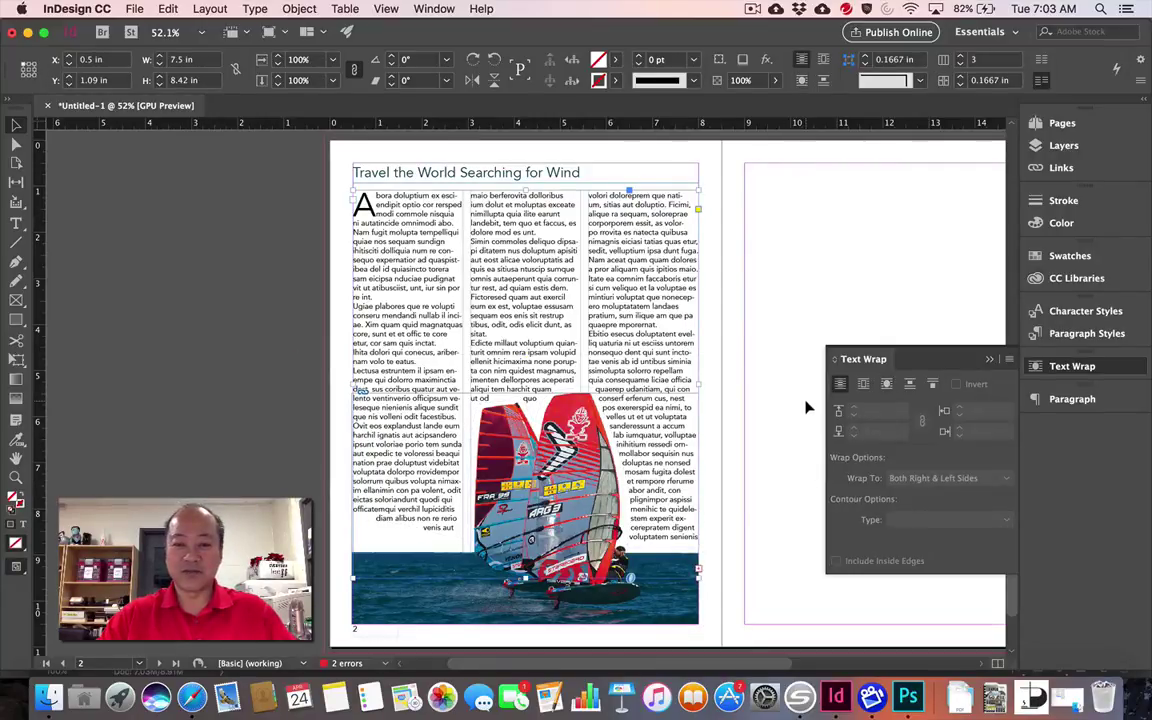
{"action": "left_click", "coordinate": [989, 358]}
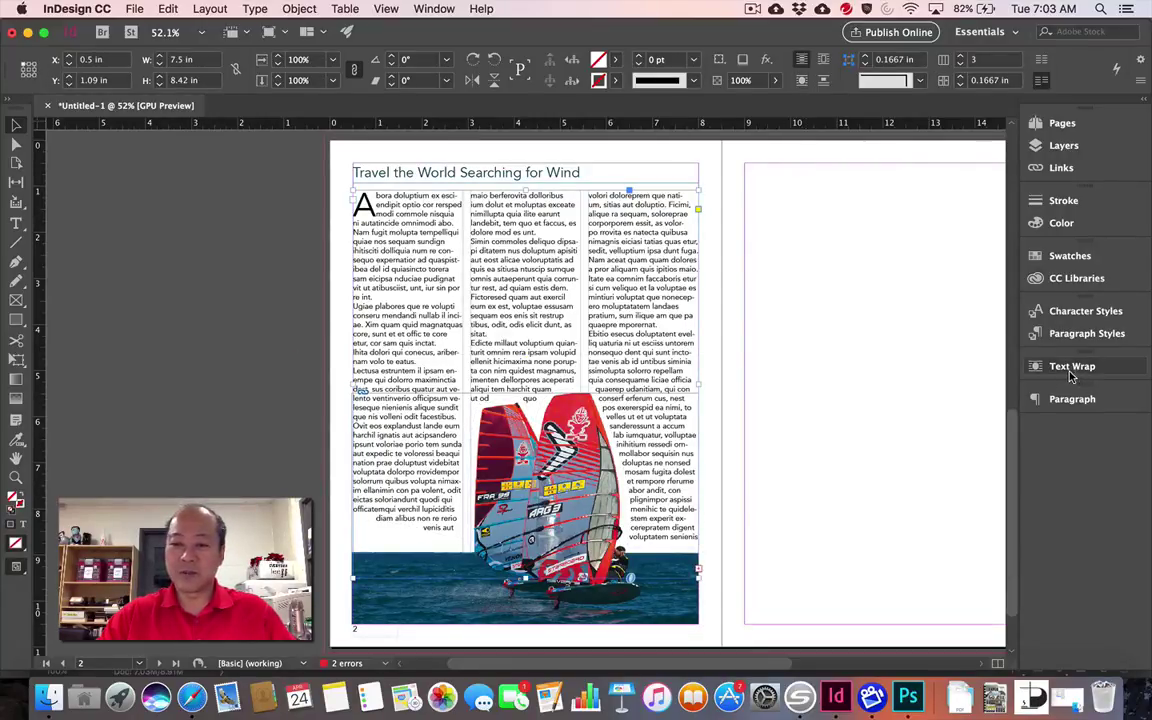
{"action": "left_click", "coordinate": [930, 375]}
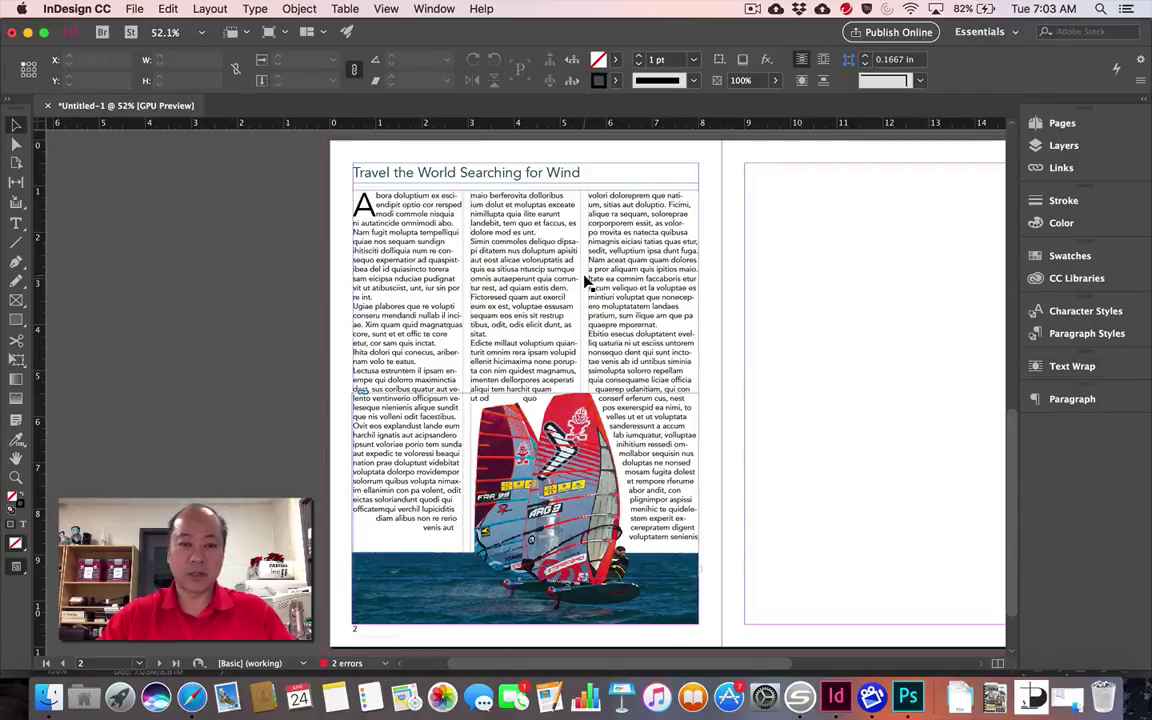
{"action": "scroll", "coordinate": [616, 256], "scroll_direction": "right", "scroll_amount": 5}
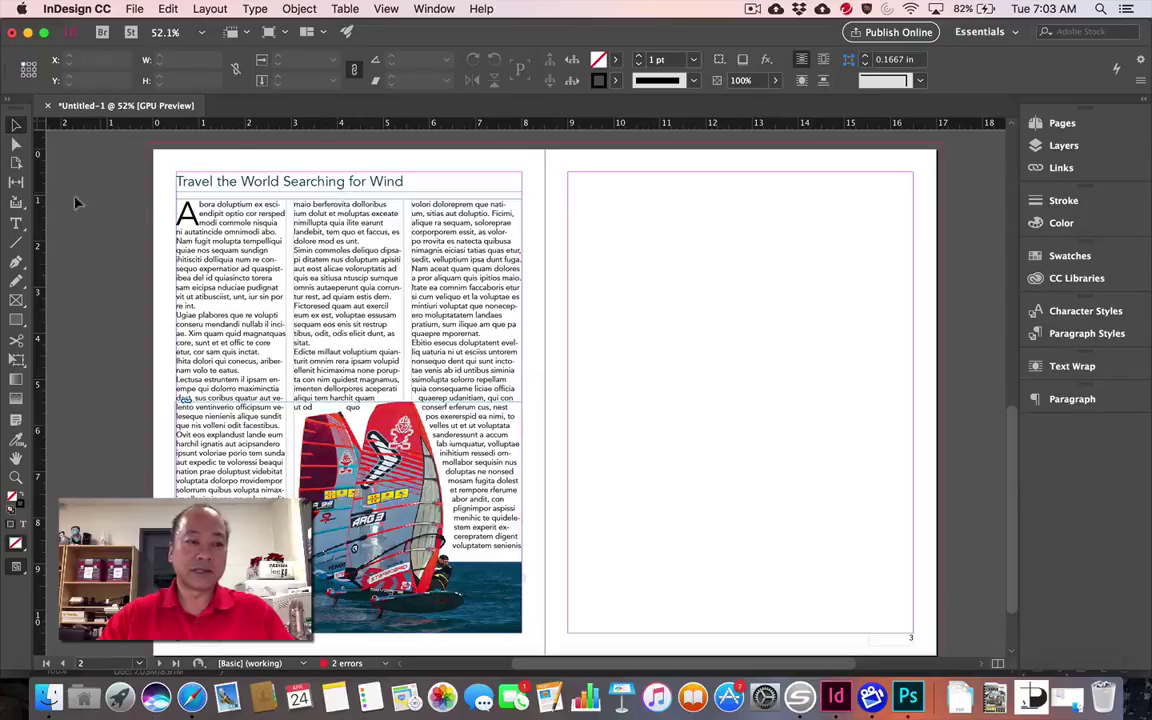
Step: Draw a 7.5 by 10 in text frame filling the area within page 3's margins
{"action": "left_click", "coordinate": [18, 223]}
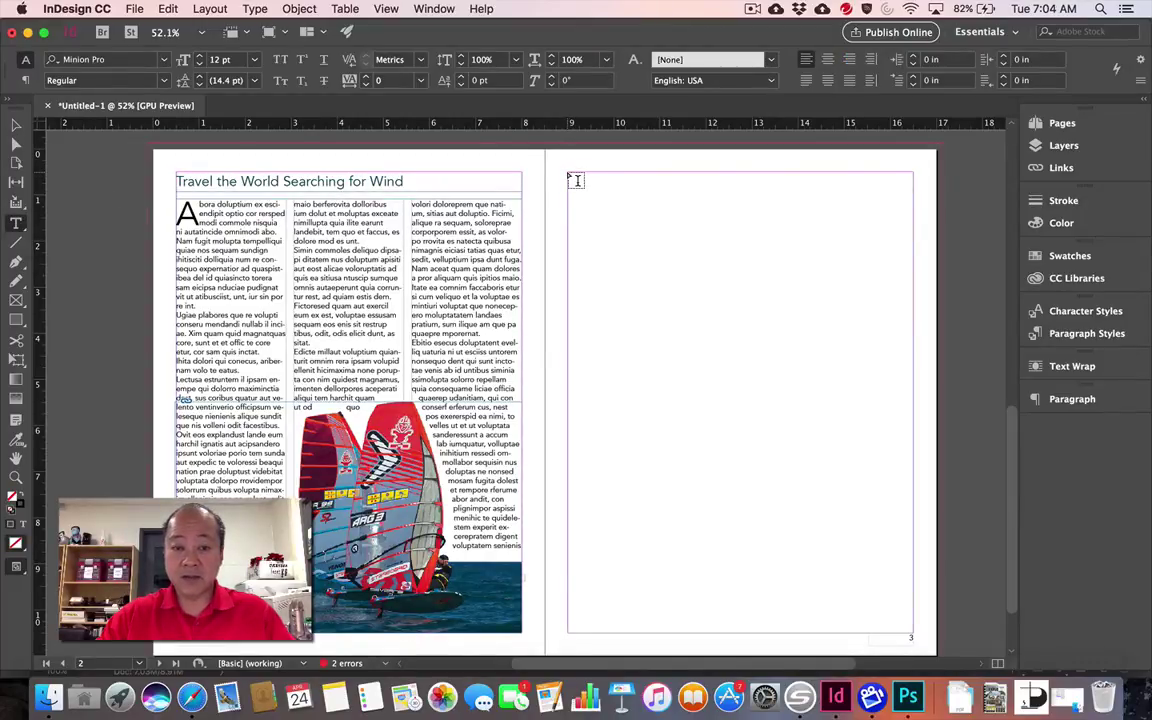
{"action": "left_click_drag", "start_coordinate": [568, 174], "coordinate": [913, 636]}
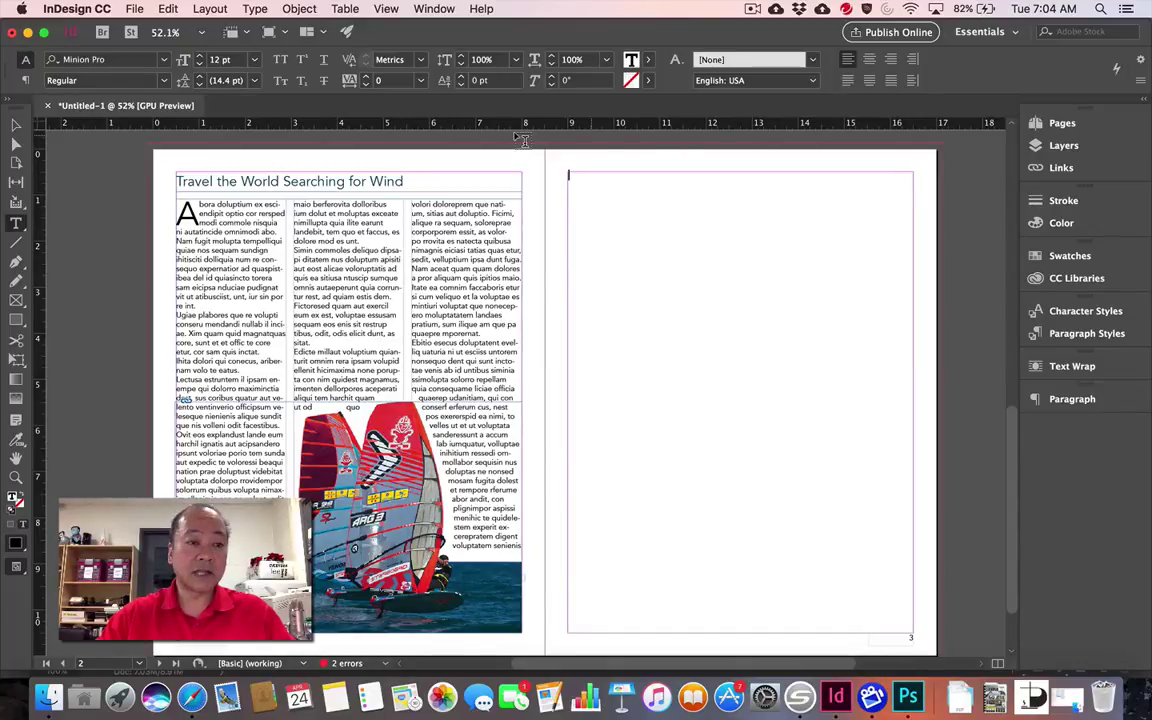
{"action": "key", "text": "Escape"}
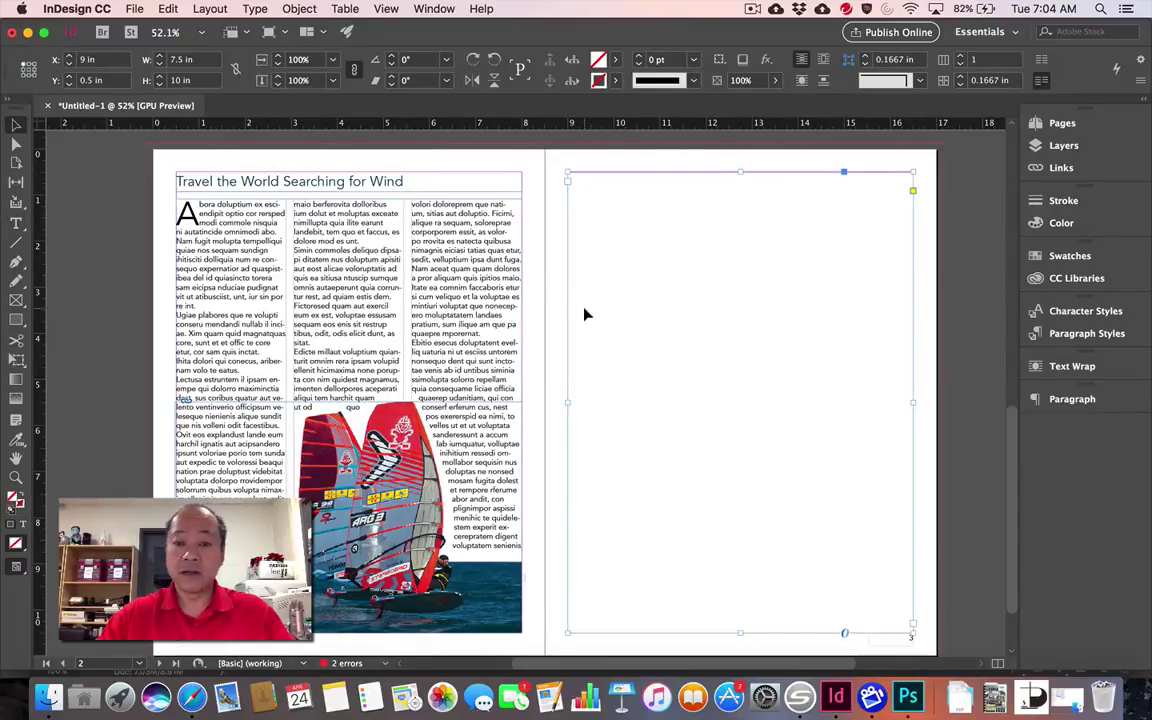
Step: Divide the page 3 text frame into three columns and fill it with placeholder text
{"action": "left_click", "coordinate": [960, 56]}
{"action": "left_click", "coordinate": [960, 56]}
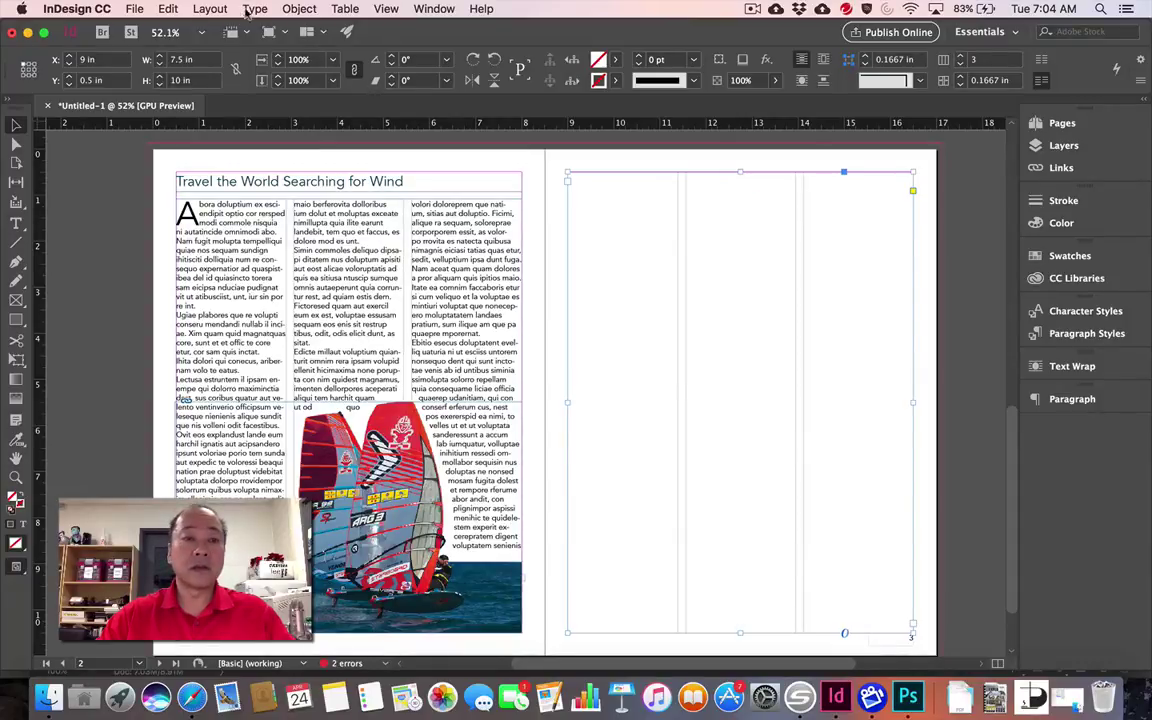
{"action": "left_click", "coordinate": [250, 10]}
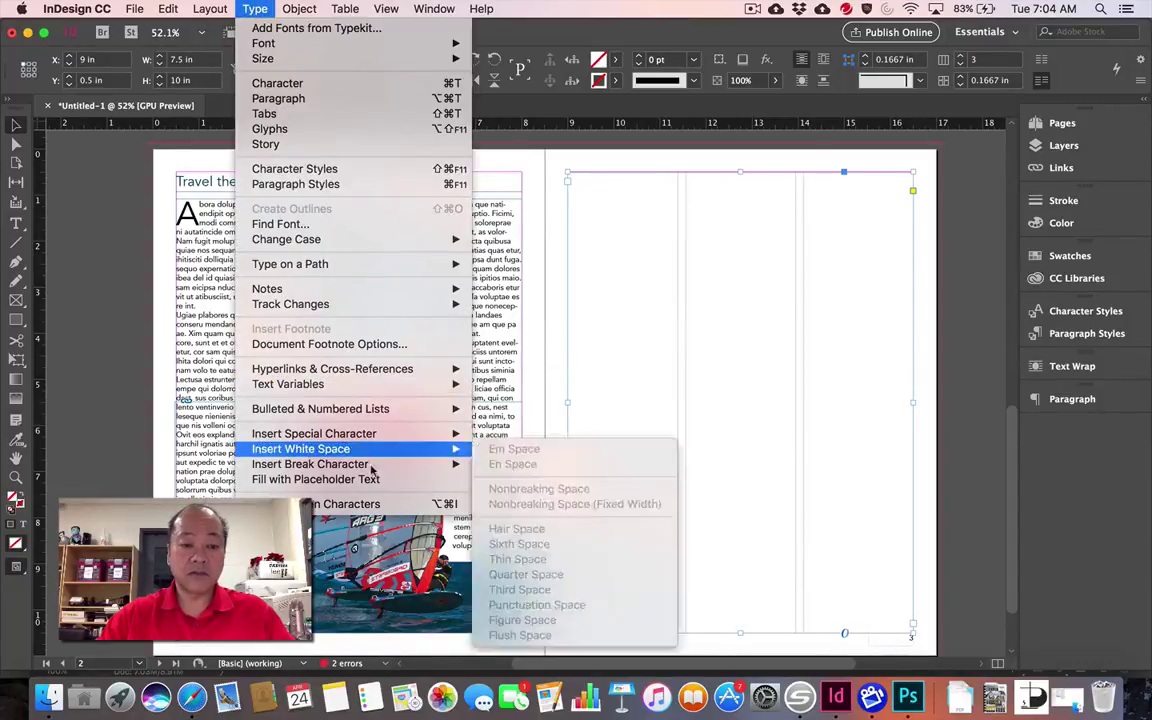
{"action": "left_click", "coordinate": [315, 479]}
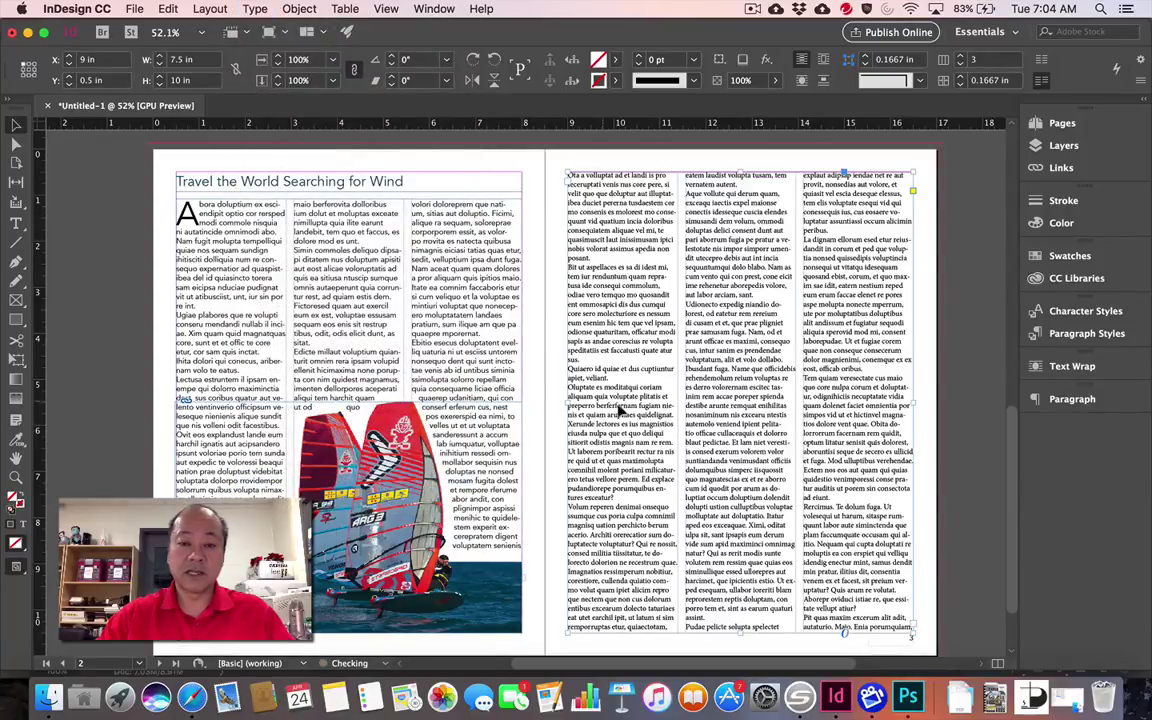
Step: Place the CB17_ls_Foil2 image over the page 3 text in its own frame about 6.4 by 4.27 in, undoing its placement inside the text frame
{"action": "left_click", "coordinate": [134, 10]}
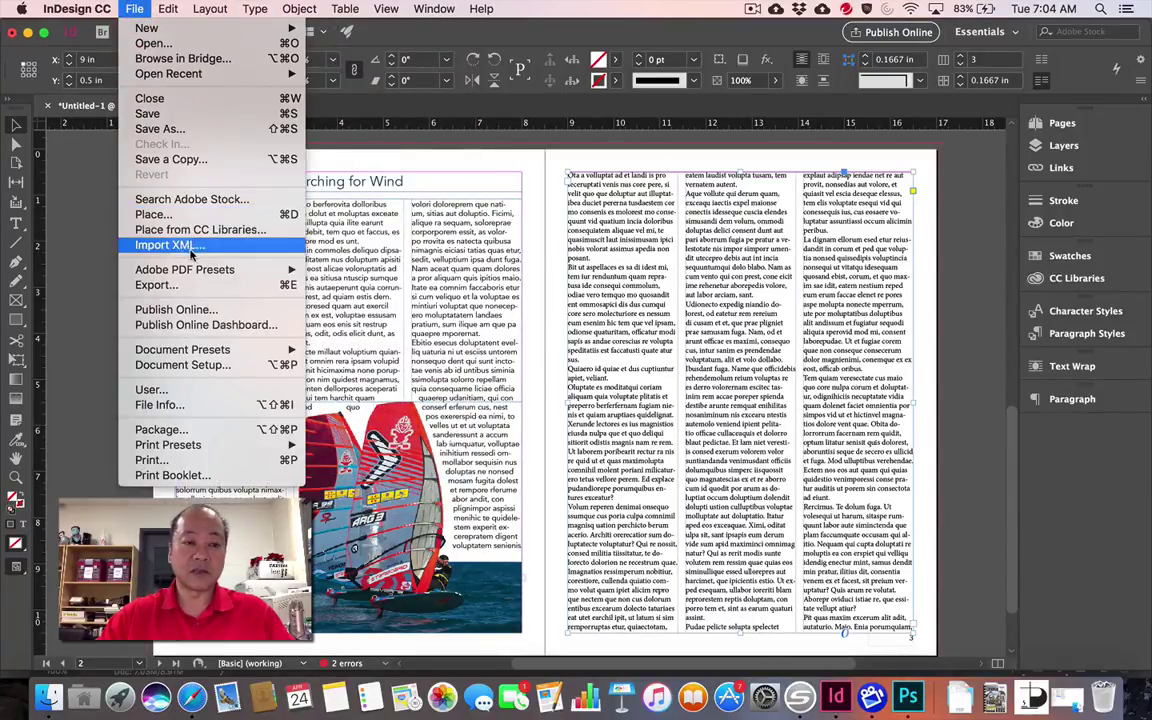
{"action": "left_click", "coordinate": [180, 214]}
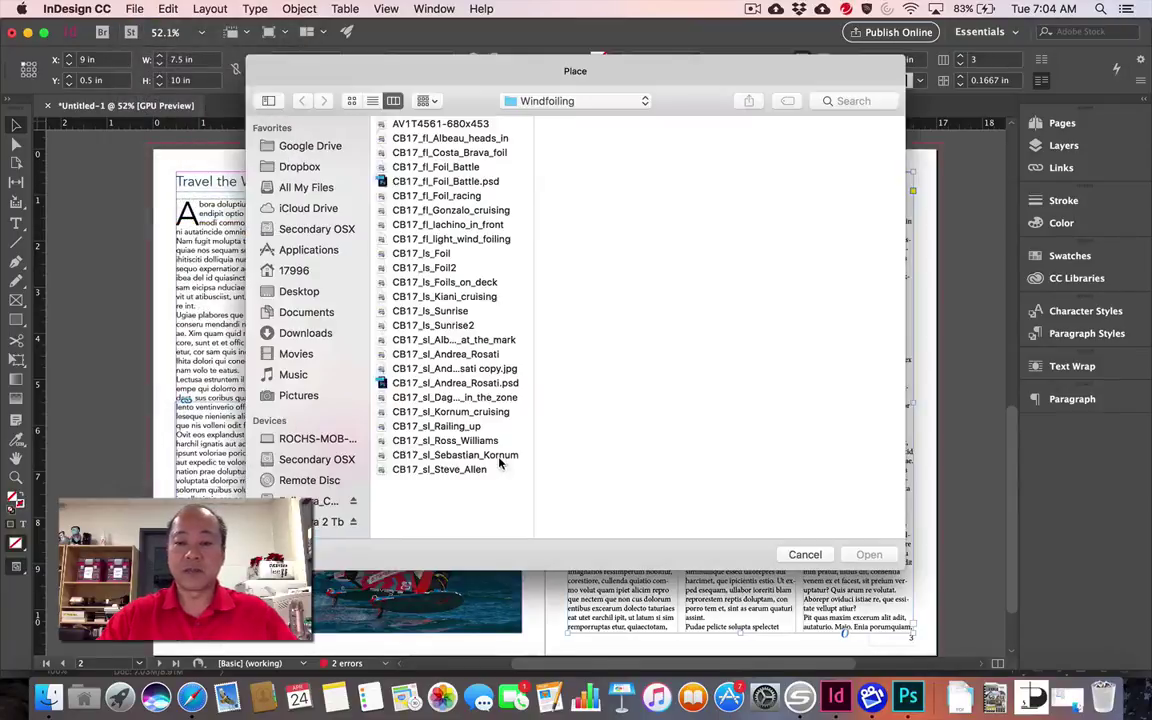
{"action": "left_click", "coordinate": [440, 268]}
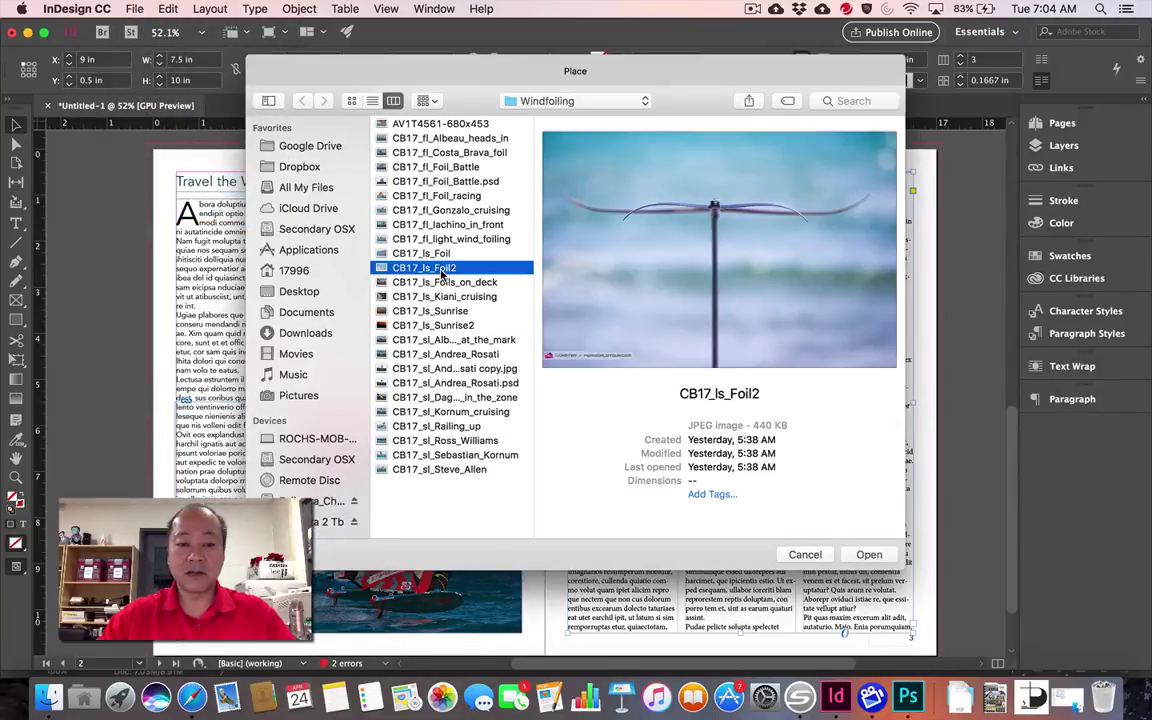
{"action": "left_click", "coordinate": [852, 553]}
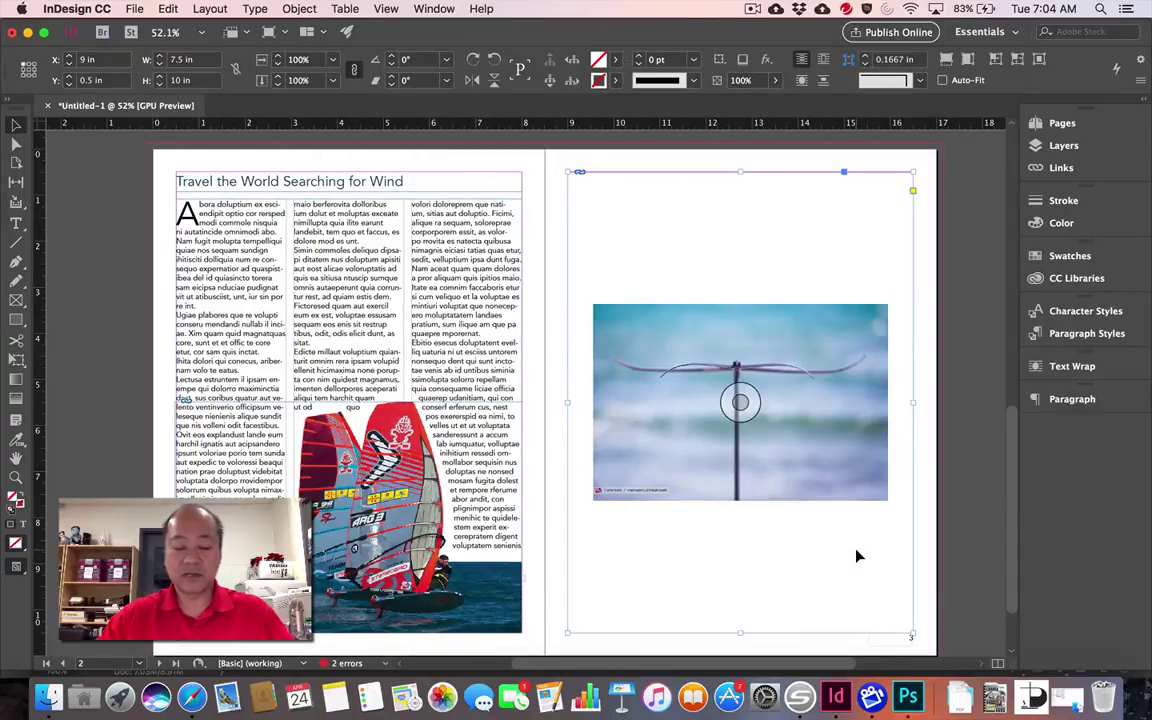
{"action": "key", "text": "super+z"}
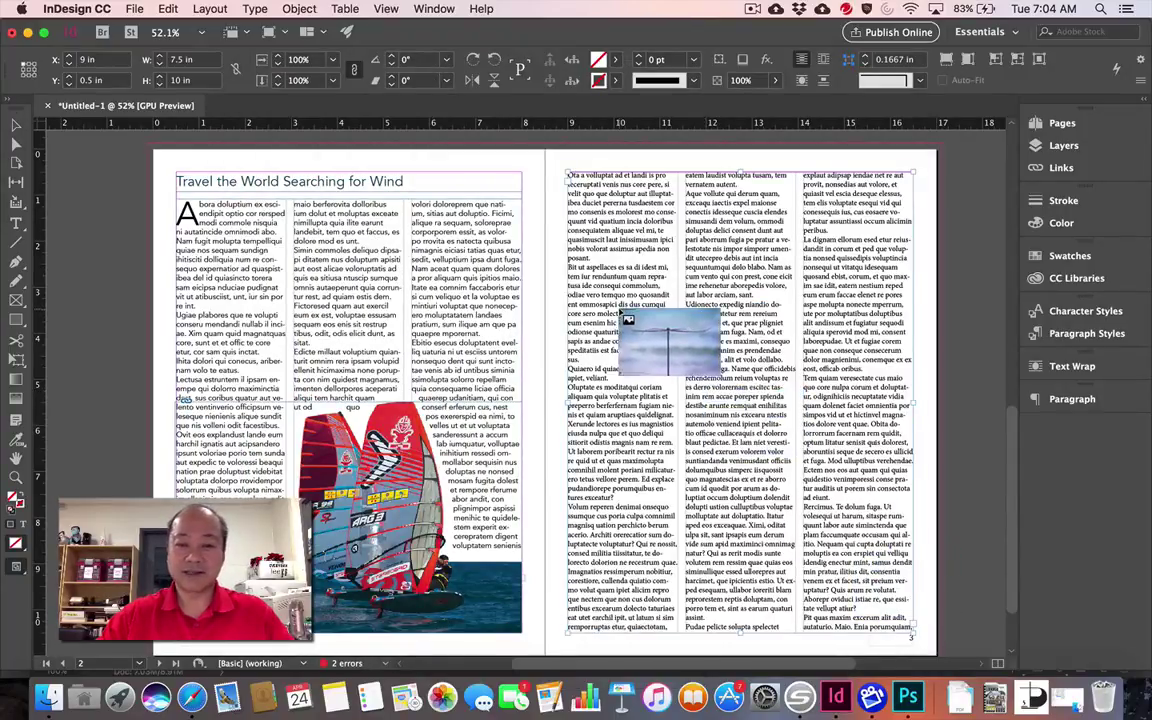
{"action": "left_click_drag", "start_coordinate": [622, 313], "coordinate": [913, 505]}
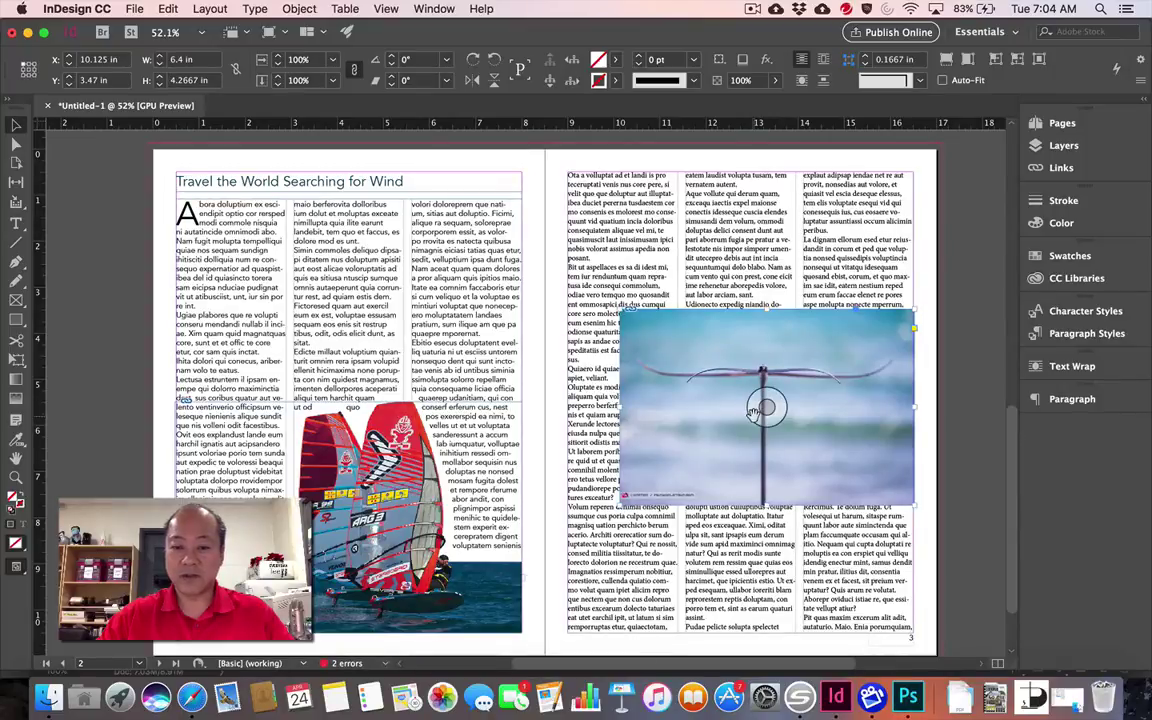
Step: Scale the foil image proportionally to about 5.47 by 3.65 in and reposition it near the middle of the page 3 text
{"action": "left_click_drag", "start_coordinate": [818, 441], "coordinate": [802, 443]}
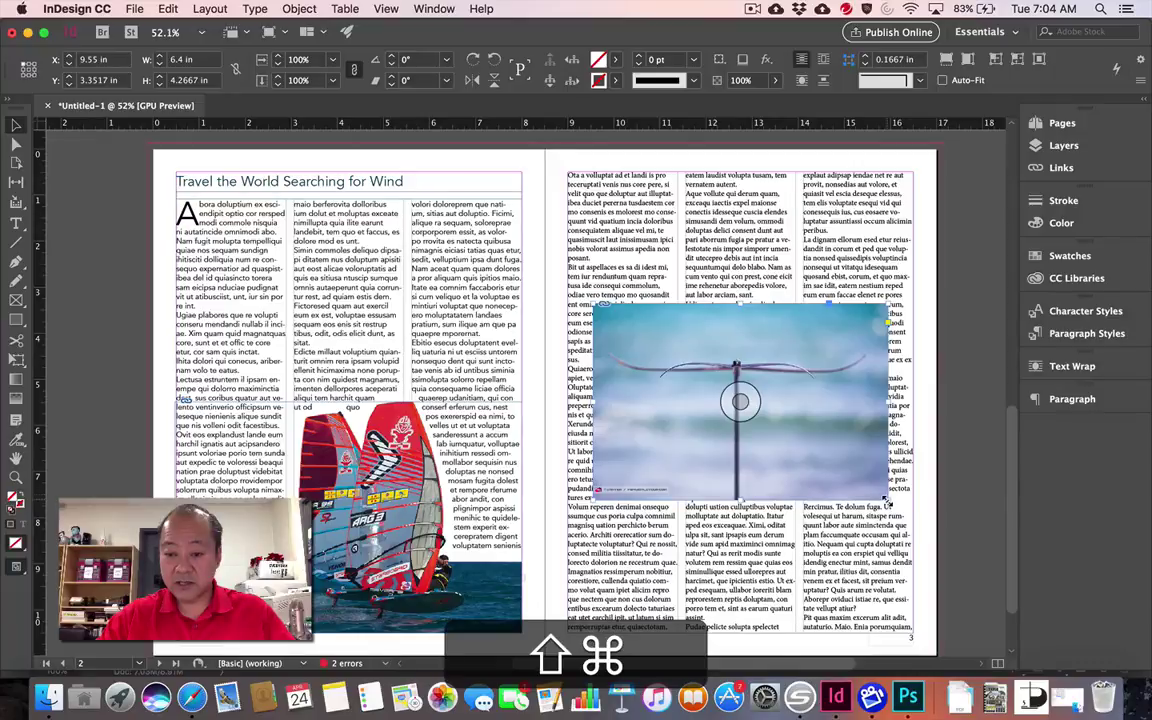
{"action": "left_click_drag", "start_coordinate": [886, 500], "coordinate": [840, 470]}
{"action": "mouse_move", "coordinate": [776, 427]}
{"action": "left_mouse_down"}
{"action": "mouse_move", "coordinate": [800, 422]}
{"action": "mouse_move", "coordinate": [787, 424]}
{"action": "left_mouse_up"}
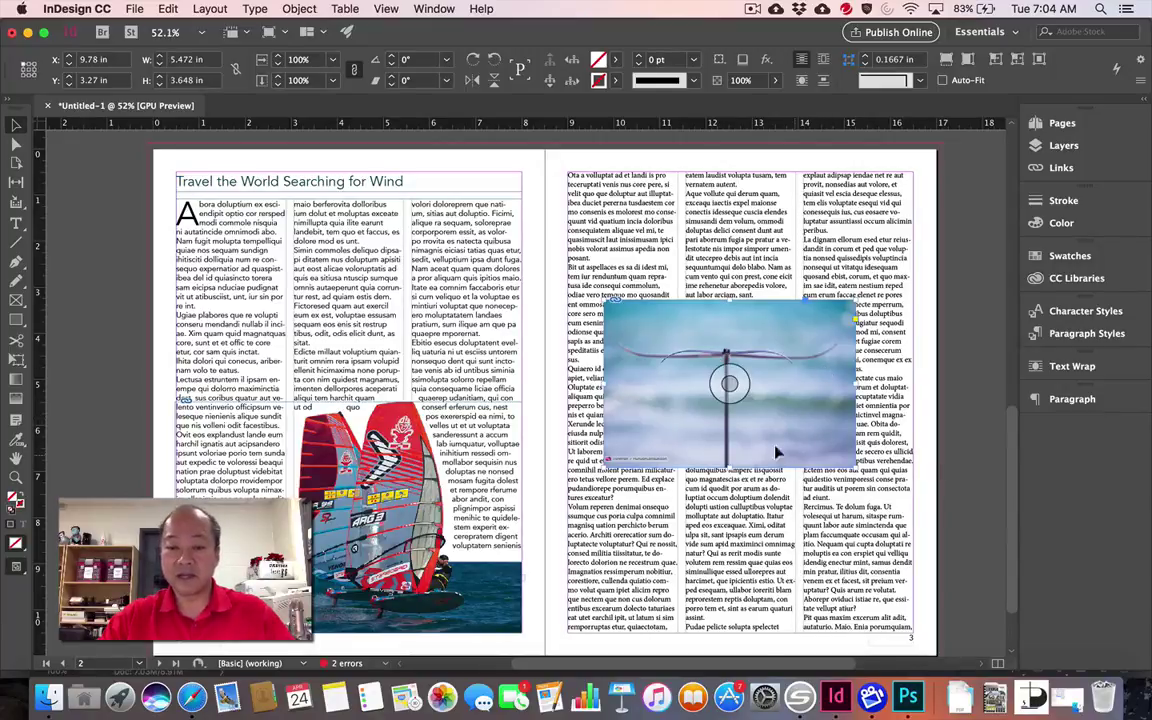
Step: Wrap the page 3 text around the foil image's bounding box with a 0.125 in offset on all sides
{"action": "left_click", "coordinate": [1050, 365]}
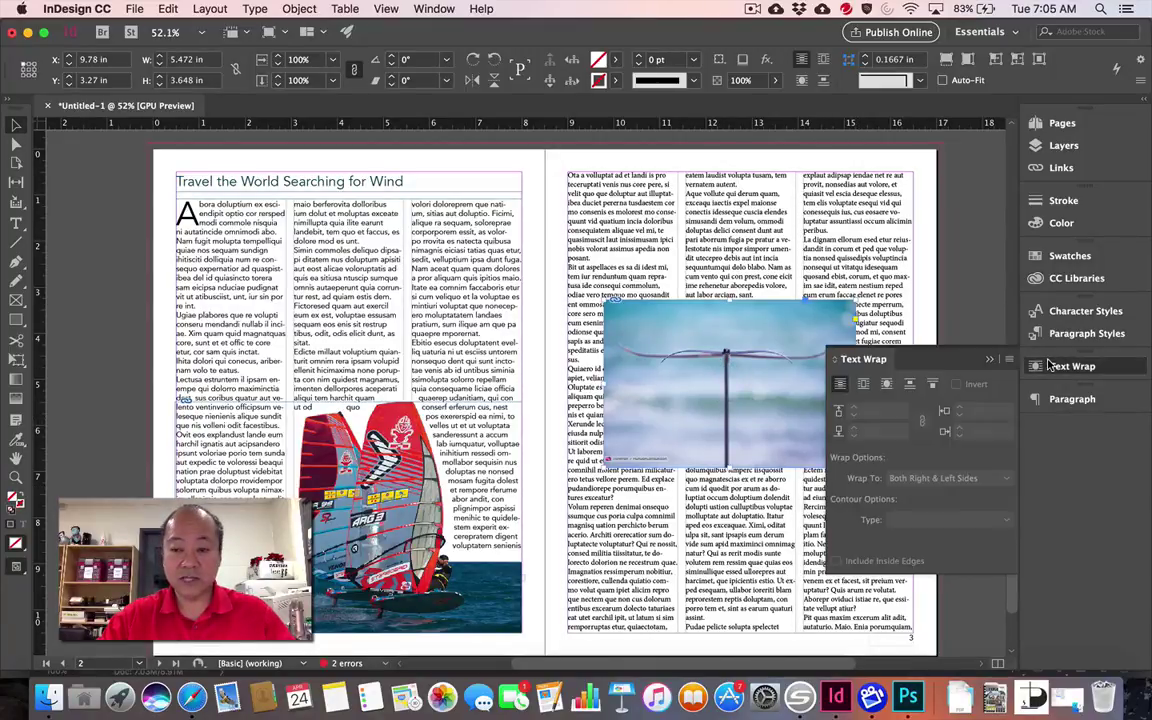
{"action": "left_click", "coordinate": [864, 385]}
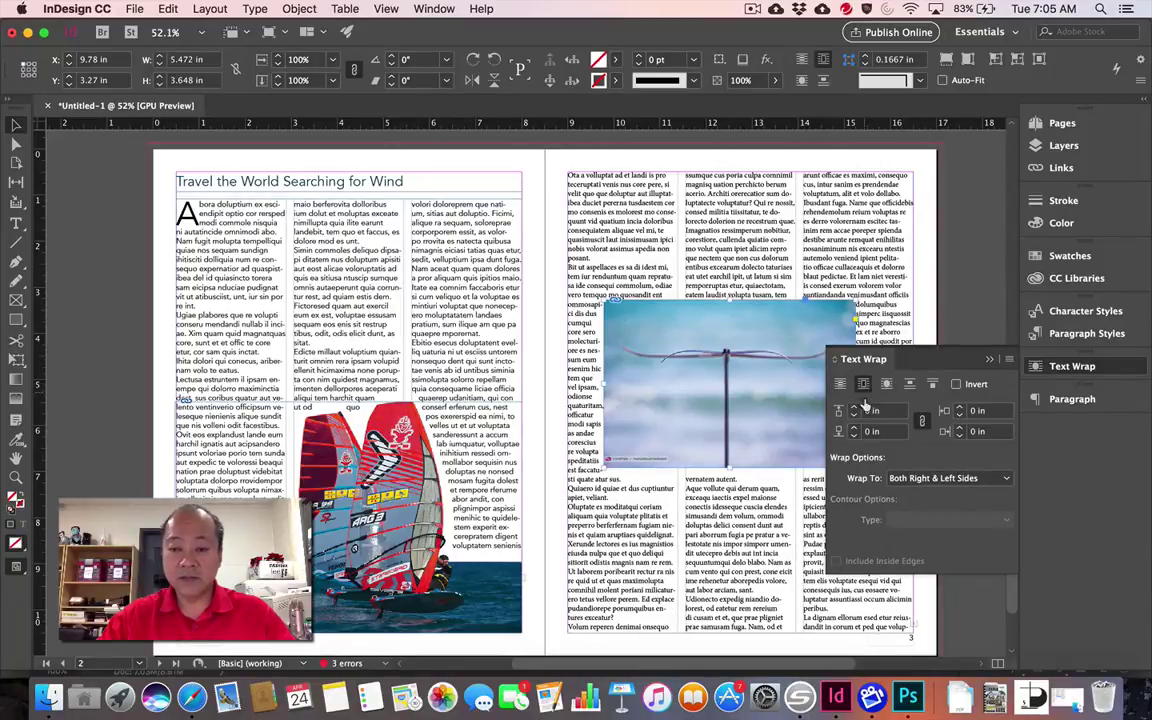
{"action": "left_click", "coordinate": [855, 408]}
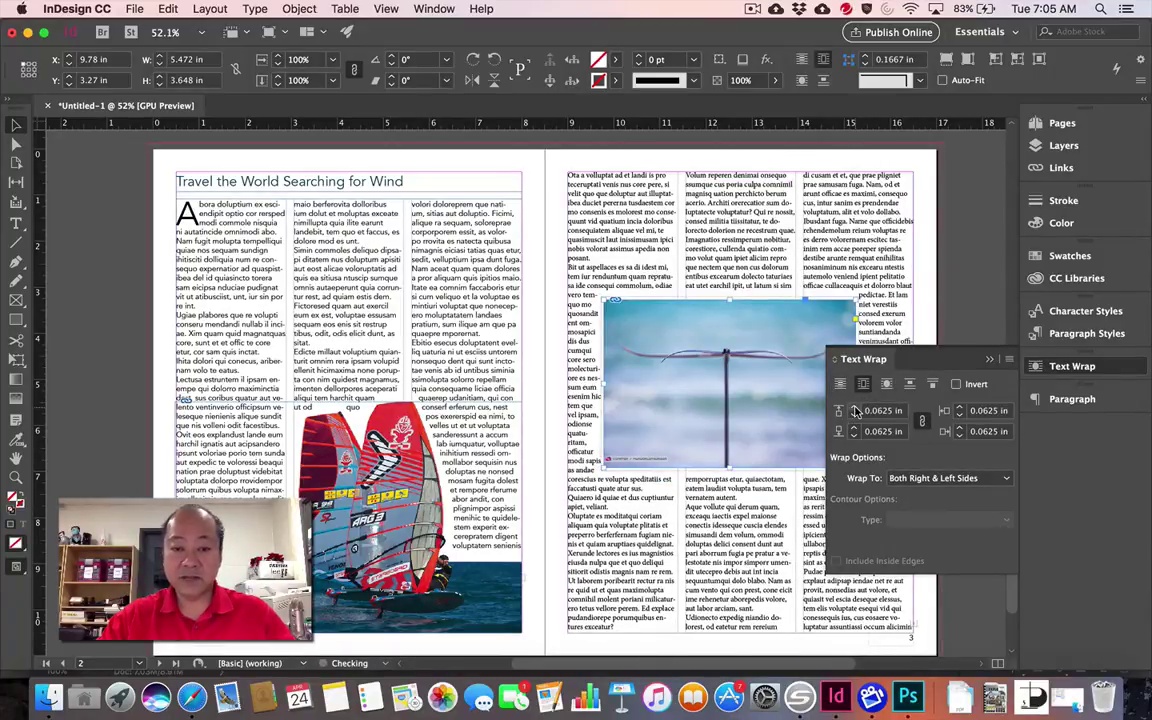
{"action": "left_click", "coordinate": [855, 408]}
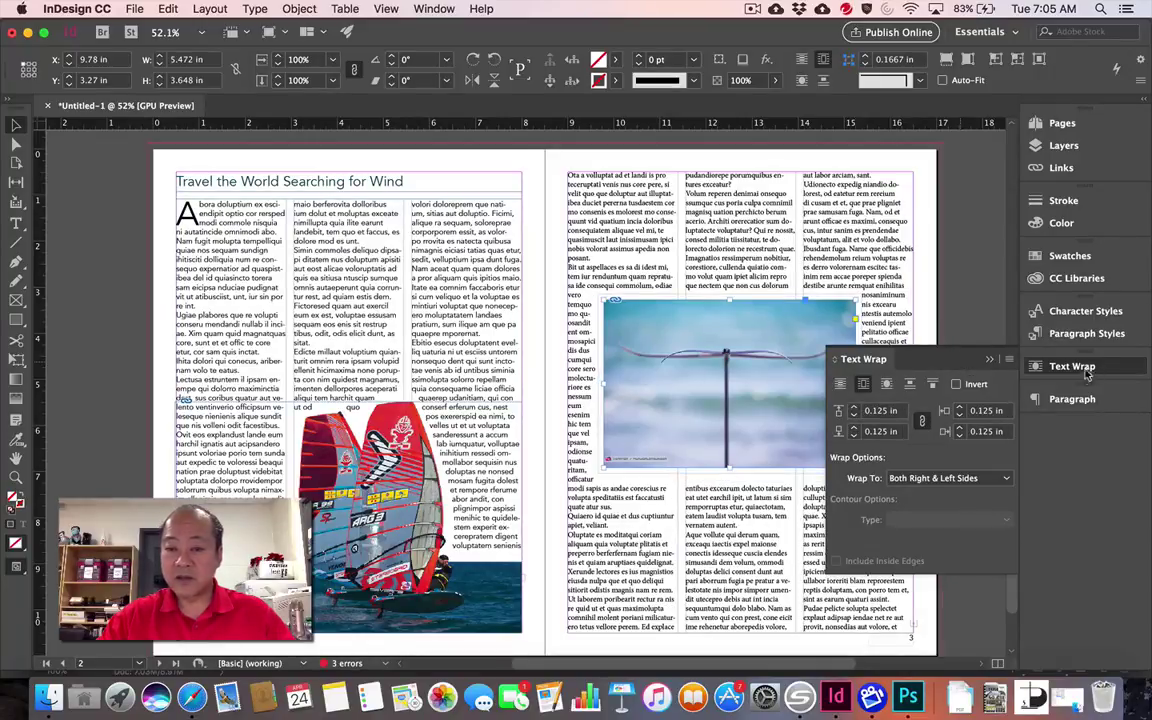
{"action": "left_click", "coordinate": [989, 358]}
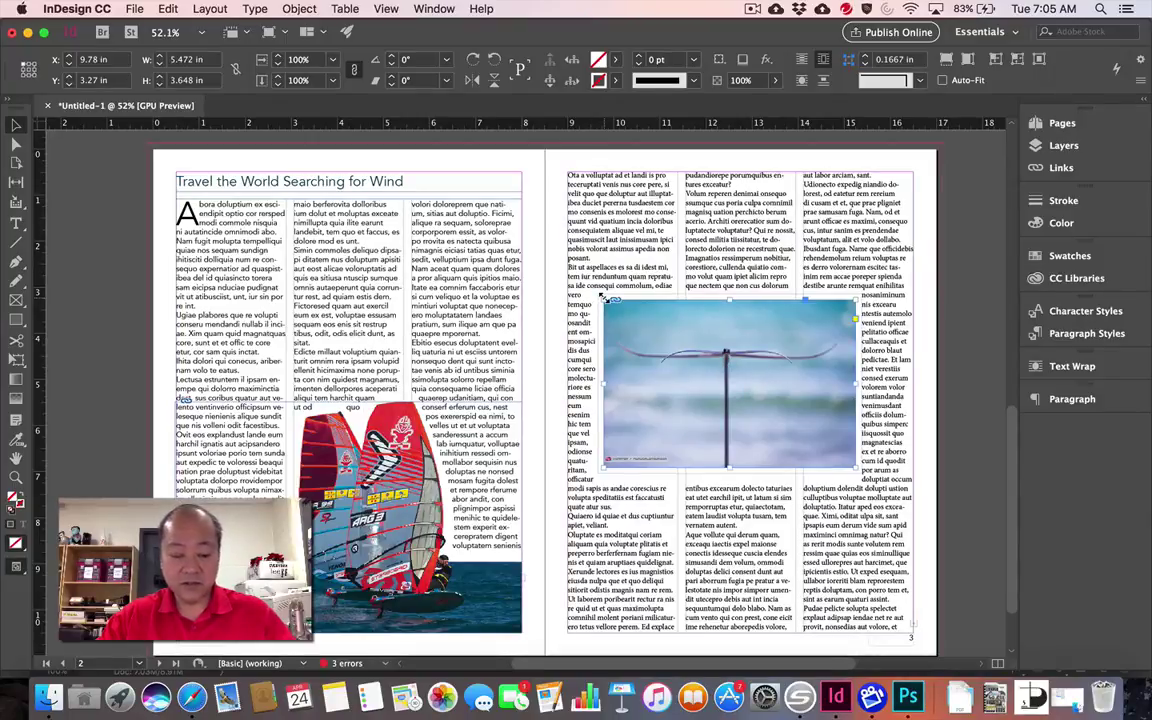
Step: Scale the foil image down proportionally with its frame to about 5.09 by 3.39 in, keeping its lower-right corner fixed
{"action": "key", "text": "shift+super"}
{"action": "left_click_drag", "start_coordinate": [604, 298], "coordinate": [629, 318]}
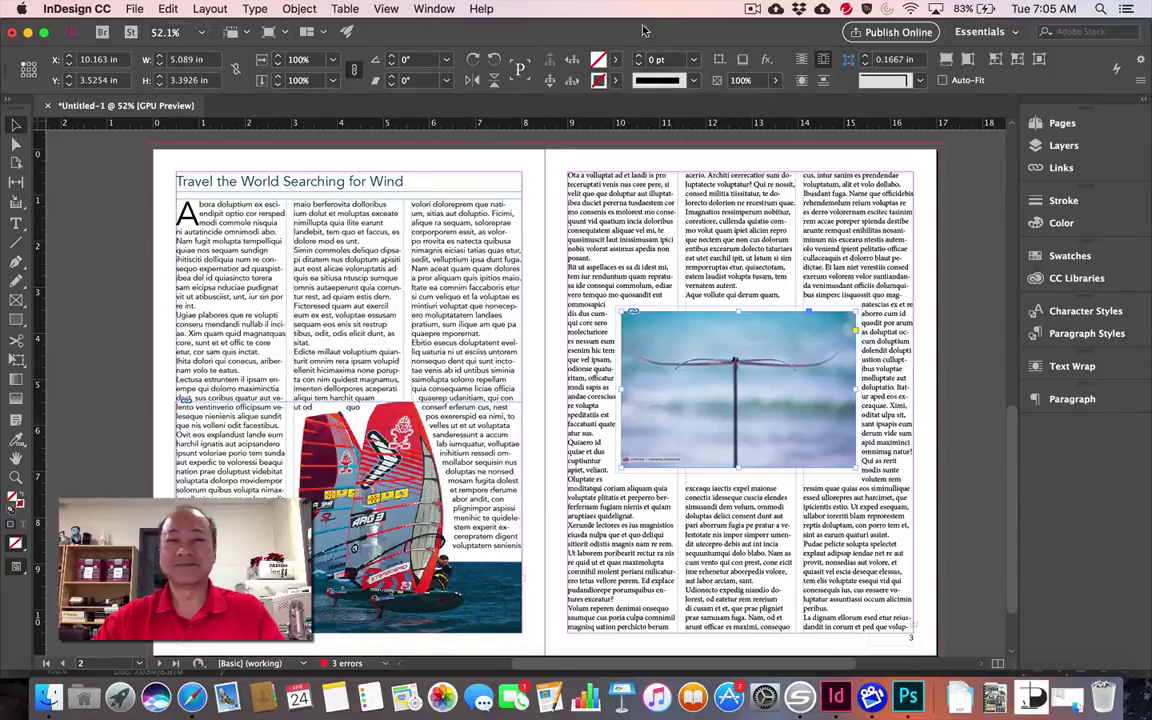
{"action": "left_click", "coordinate": [754, 10]}
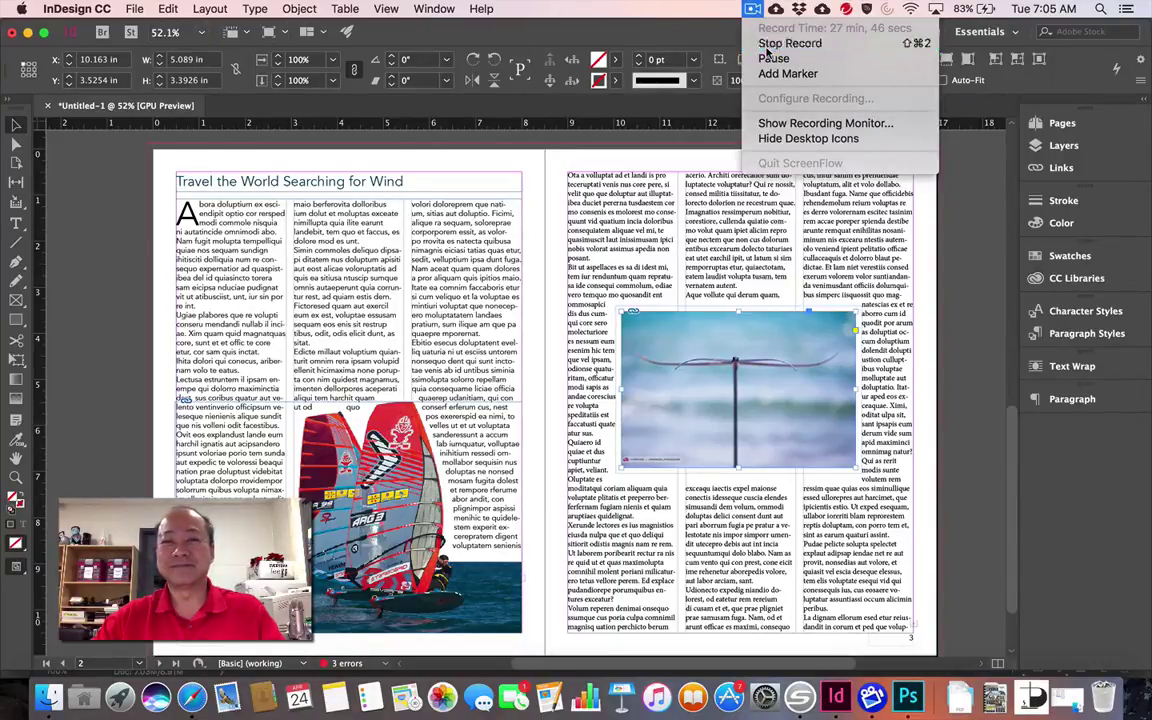